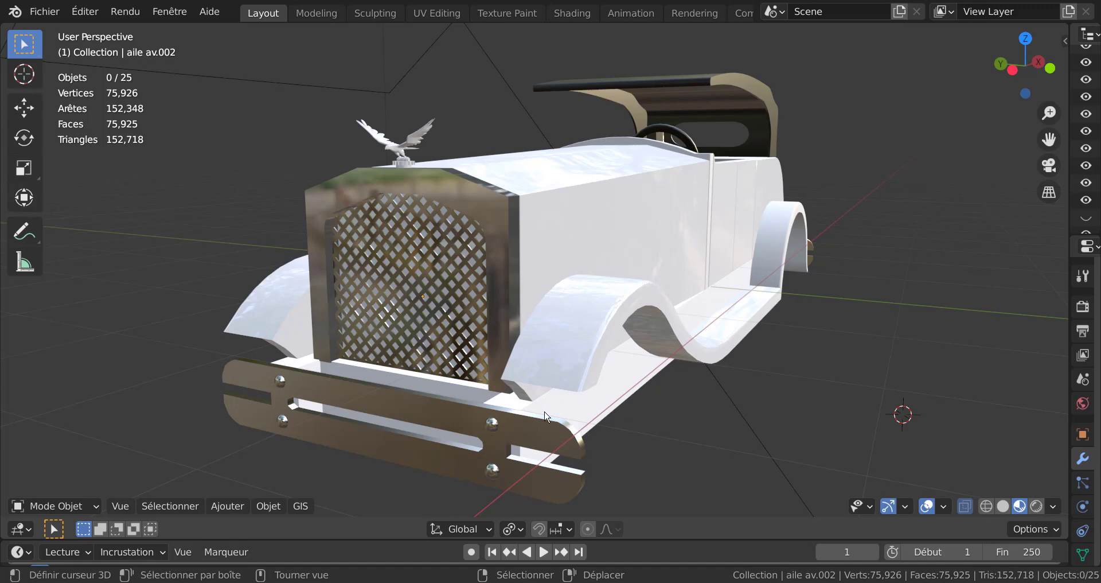
- Orbit and zoom to a close, low three-quarter front view of the car
mouse_move(707, 435)
middle_mouse_down()
mouse_move(767, 450)
mouse_move(613, 251)
middle_mouse_up()
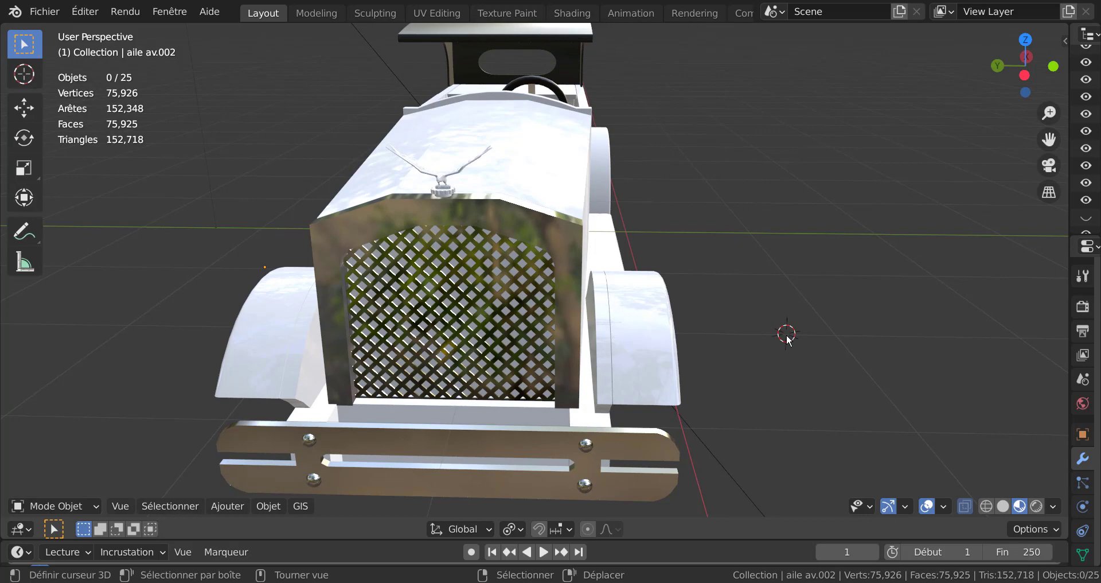
mouse_move(779, 373)
middle_mouse_down()
mouse_move(752, 320)
mouse_move(515, 391)
mouse_move(500, 334)
middle_mouse_up()
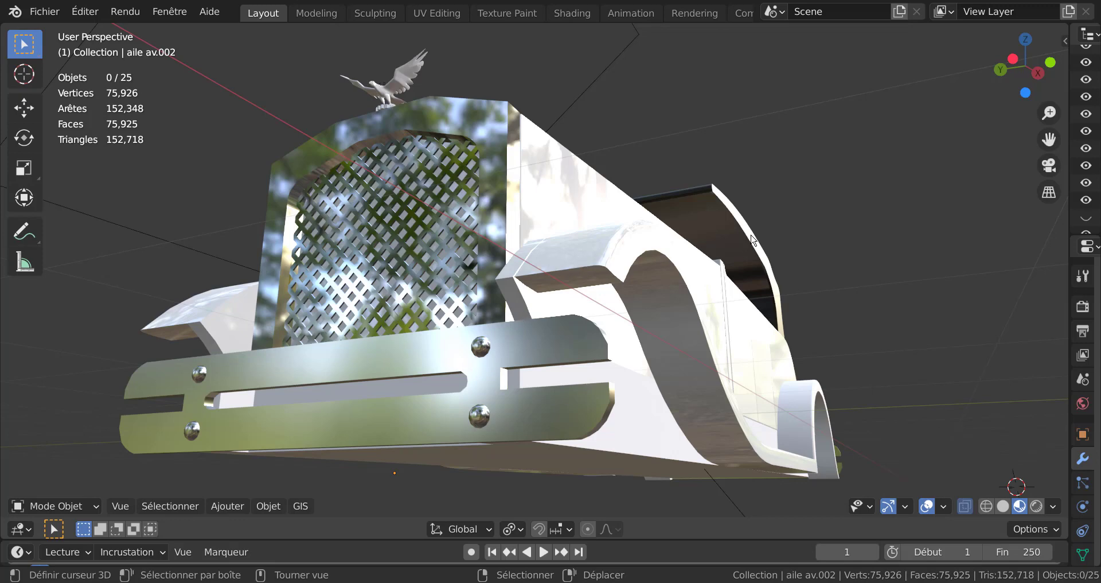
scroll(821, 230, "down", 2)
middle_click_drag(804, 281, 804, 296)
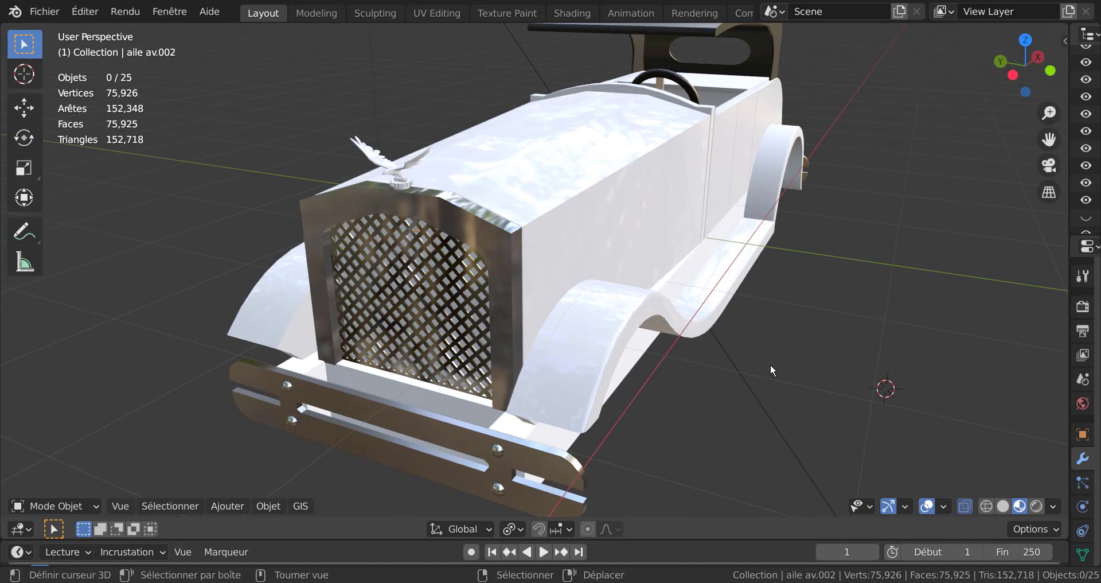
middle_click_drag(770, 364, 775, 335)
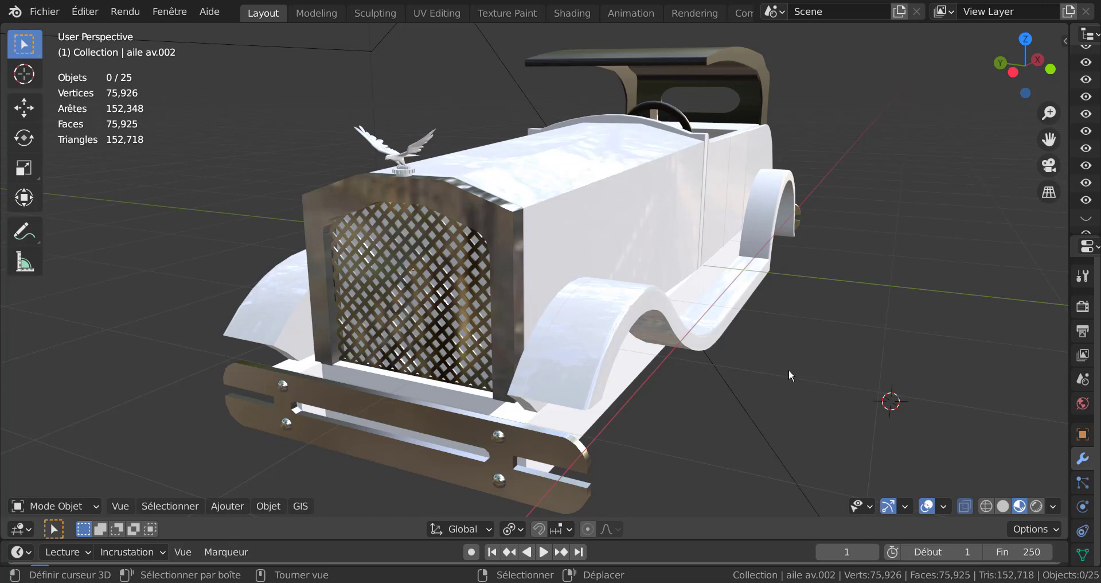
middle_click_drag(789, 388, 772, 376)
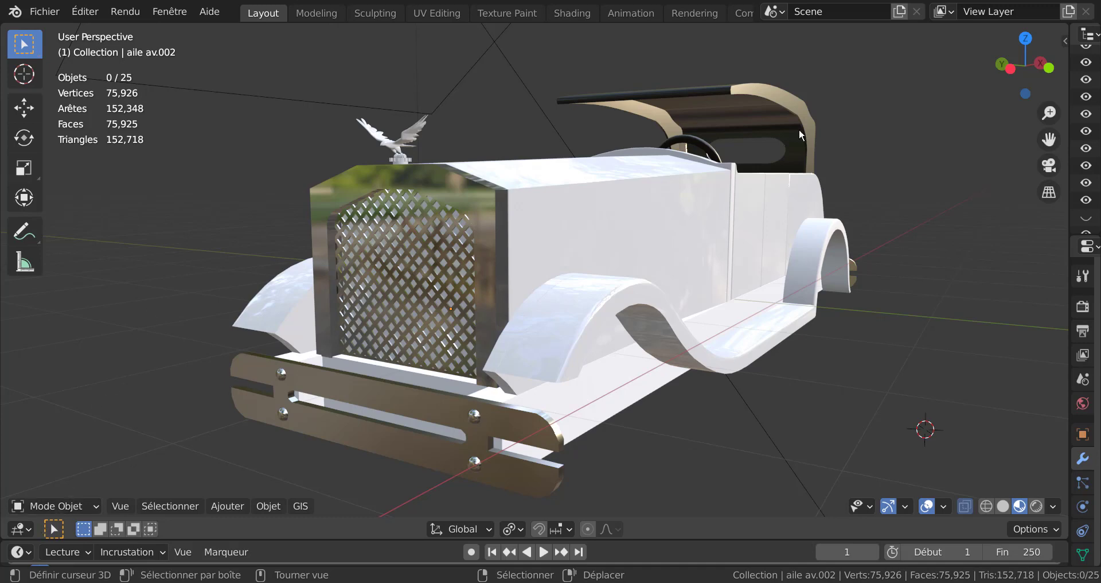
- Switch the fender aile av.002 to Edit Mode and deselect all its vertices
left_click(35, 504)
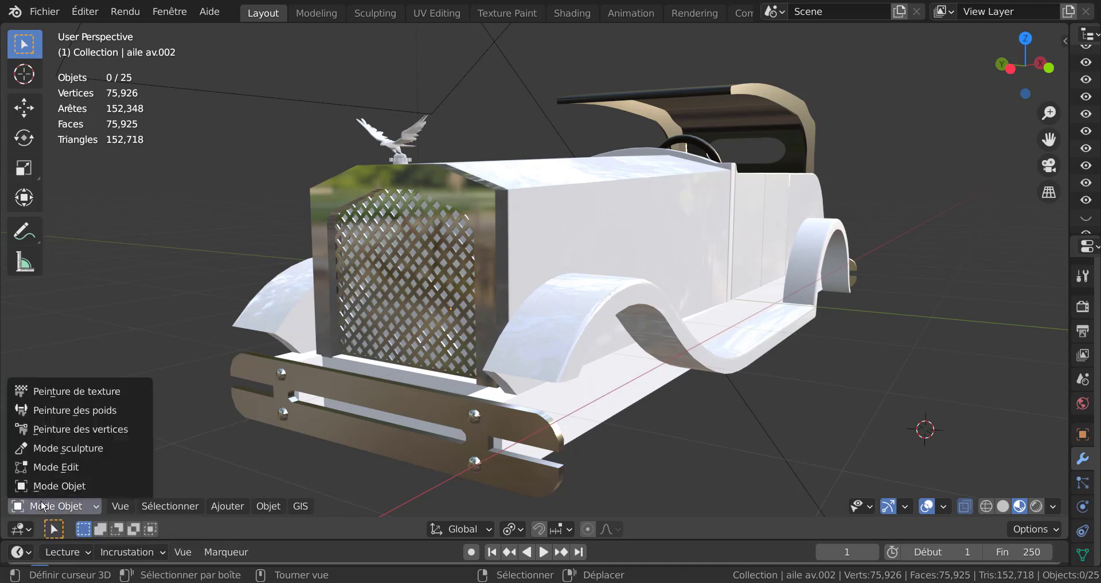
left_click(60, 474)
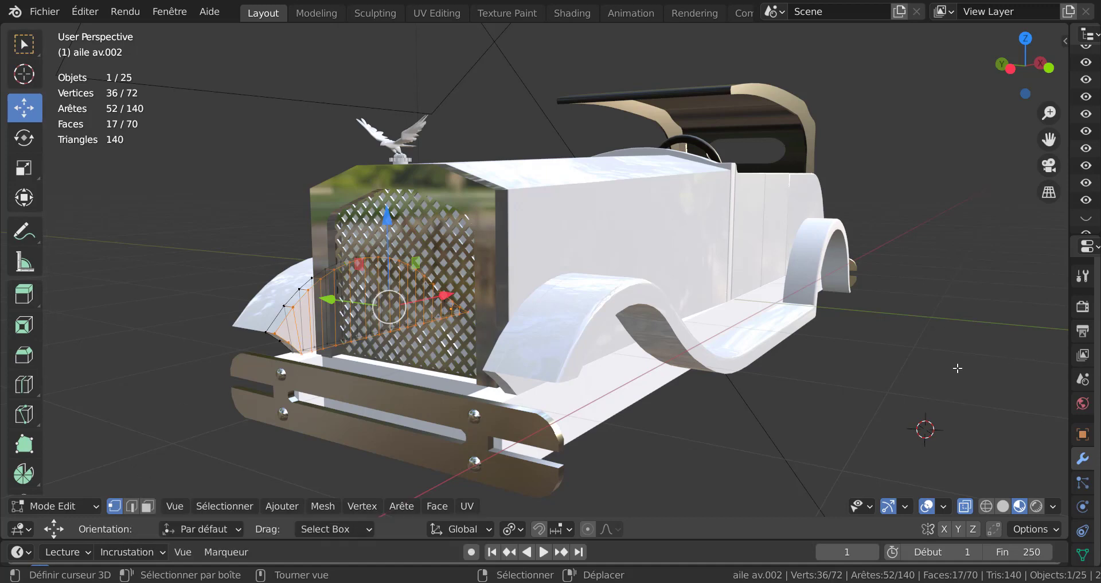
left_click(351, 507)
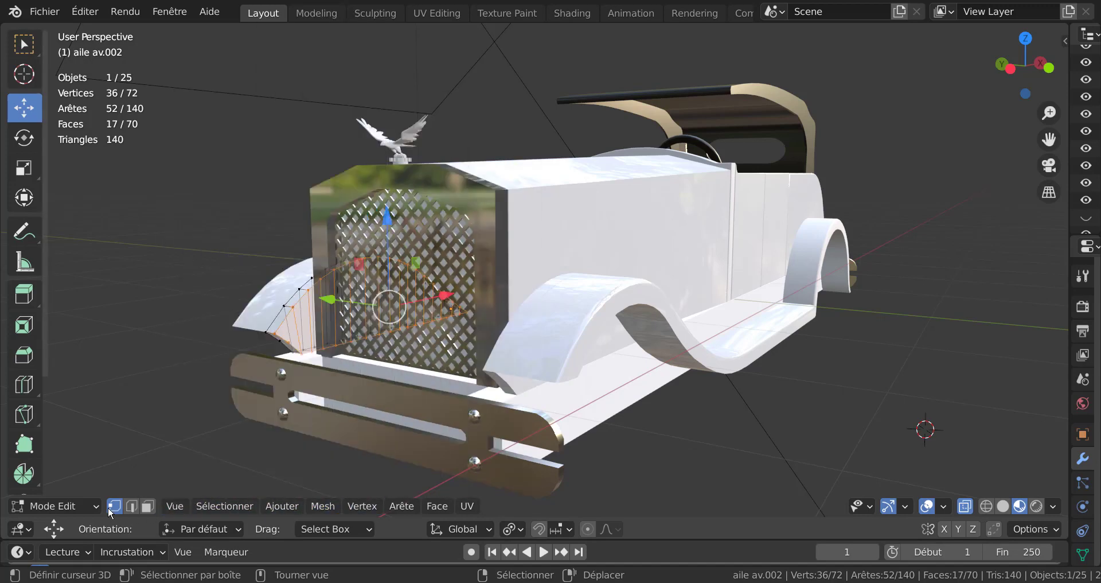
left_click(932, 412)
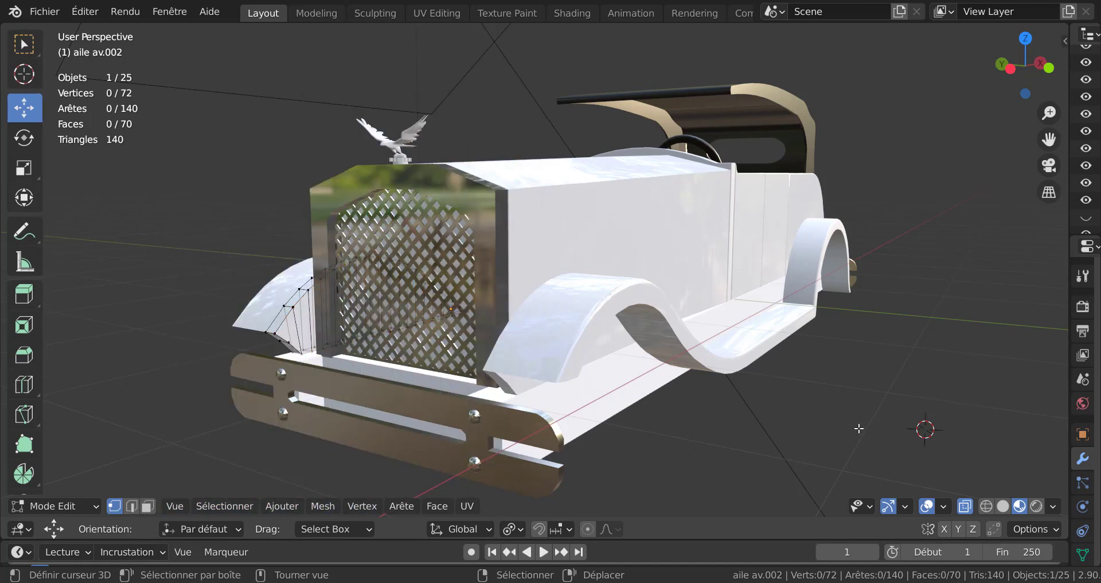
- Orbit around the car to inspect the hood, sides and top from several angles
mouse_move(871, 412)
middle_mouse_down()
mouse_move(841, 446)
mouse_move(607, 424)
middle_mouse_up()
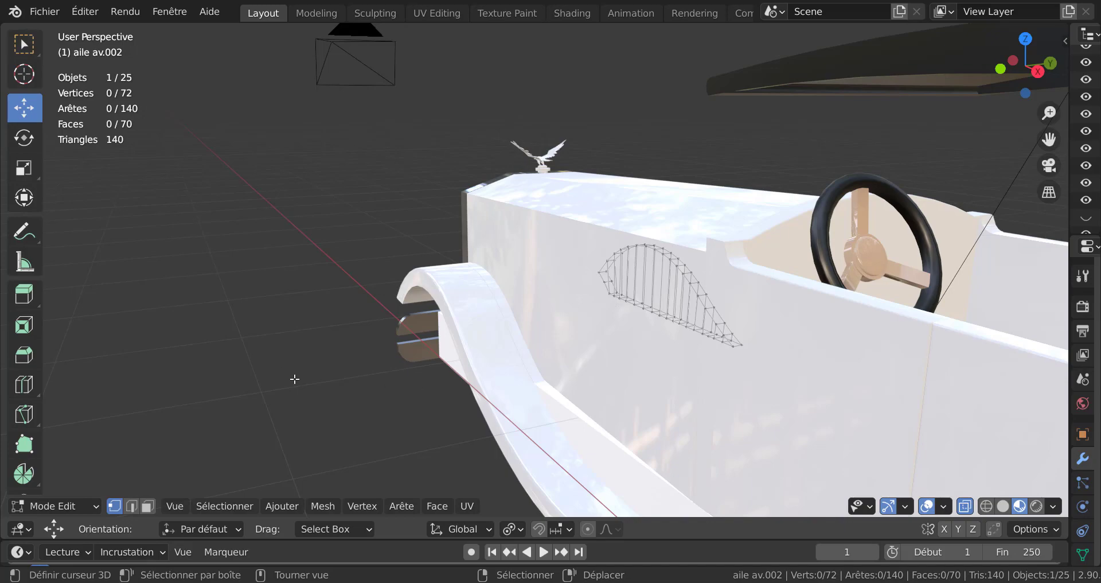
mouse_move(302, 379)
middle_mouse_down()
mouse_move(639, 390)
mouse_move(568, 365)
mouse_move(475, 375)
middle_mouse_up()
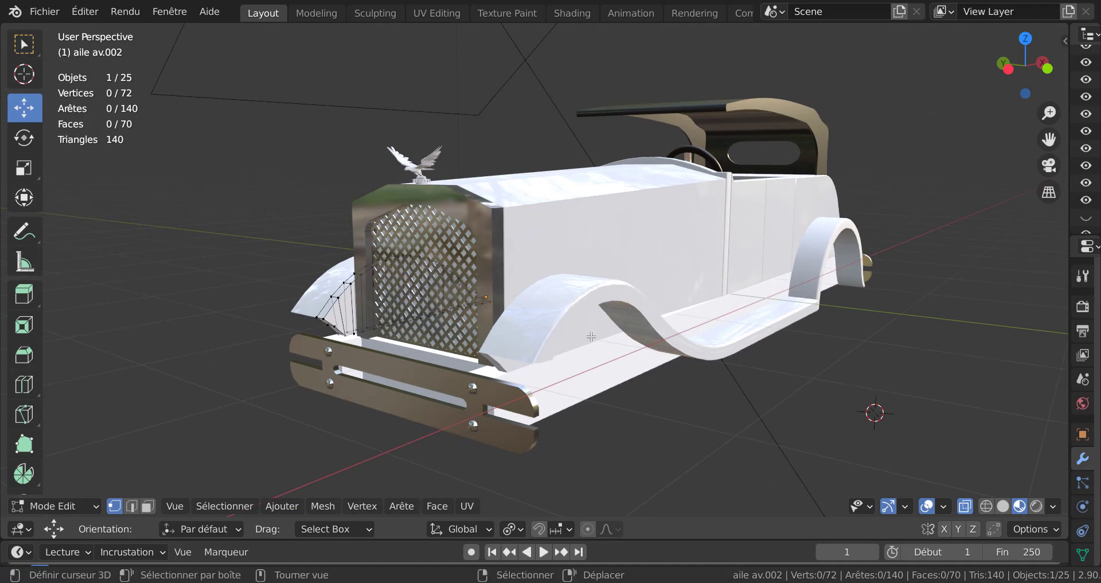
mouse_move(762, 353)
middle_mouse_down()
mouse_move(614, 351)
mouse_move(482, 330)
mouse_move(796, 353)
mouse_move(783, 348)
middle_mouse_up()
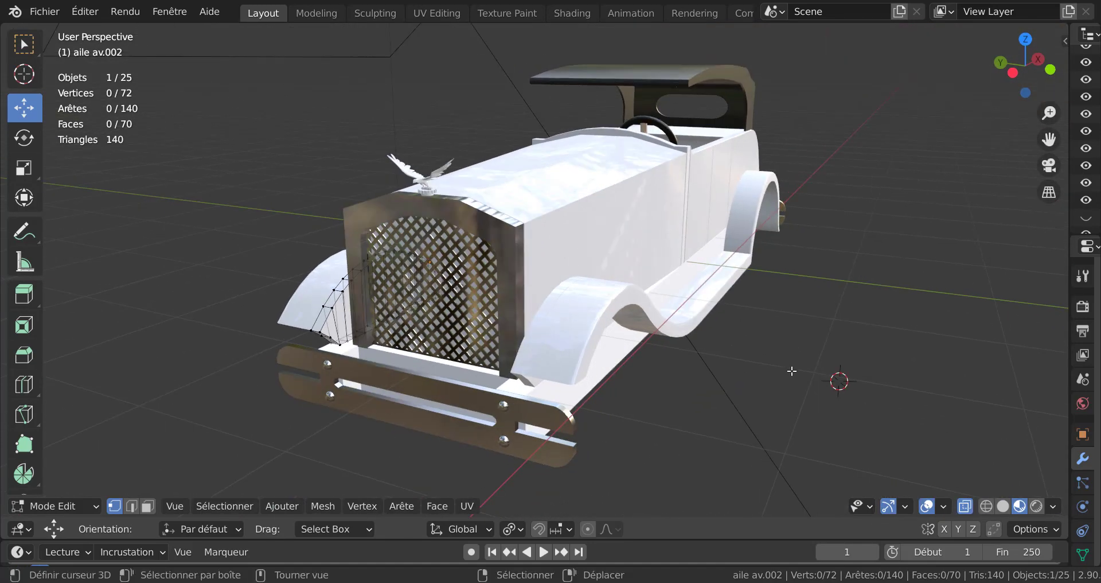
mouse_move(782, 361)
middle_mouse_down()
mouse_move(783, 393)
mouse_move(757, 377)
middle_mouse_up()
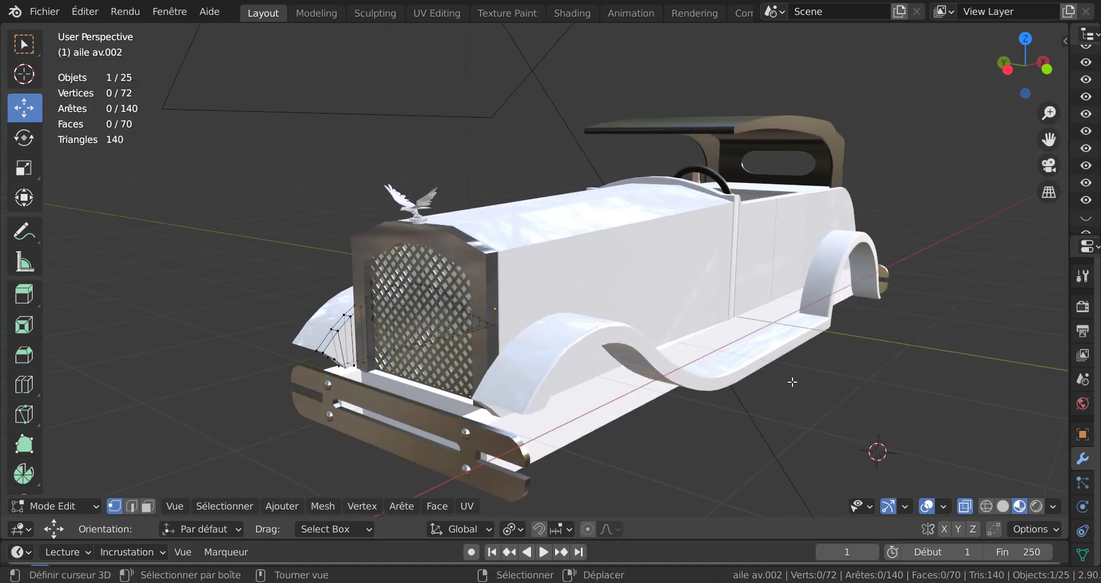
mouse_move(792, 381)
middle_mouse_down()
mouse_move(525, 335)
mouse_move(774, 332)
mouse_move(798, 353)
middle_mouse_up()
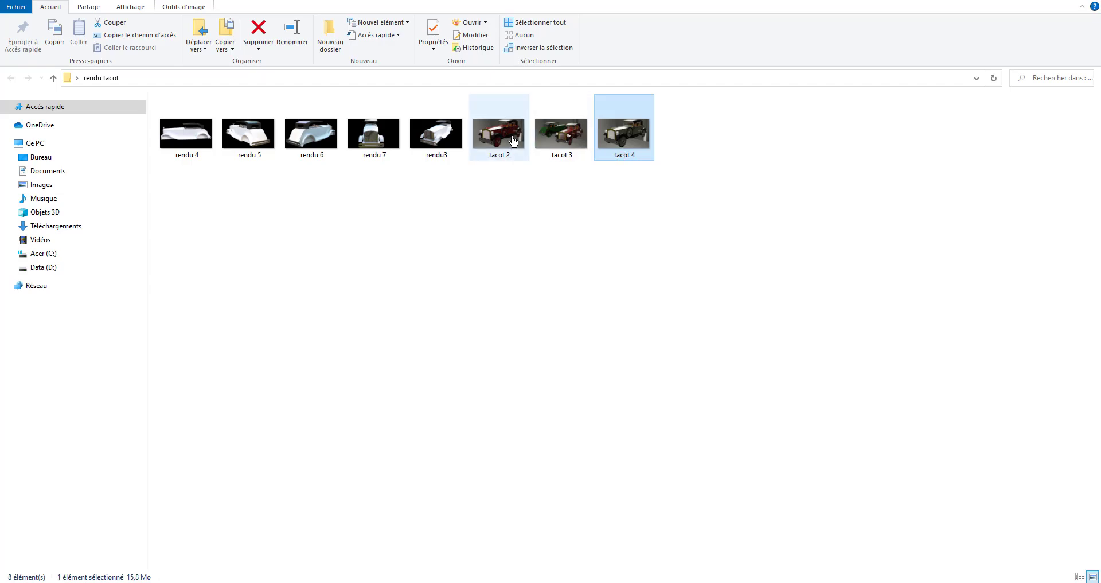
- Open tacot 4.png from the rendu tacot folder in XnView
double_click(632, 145)
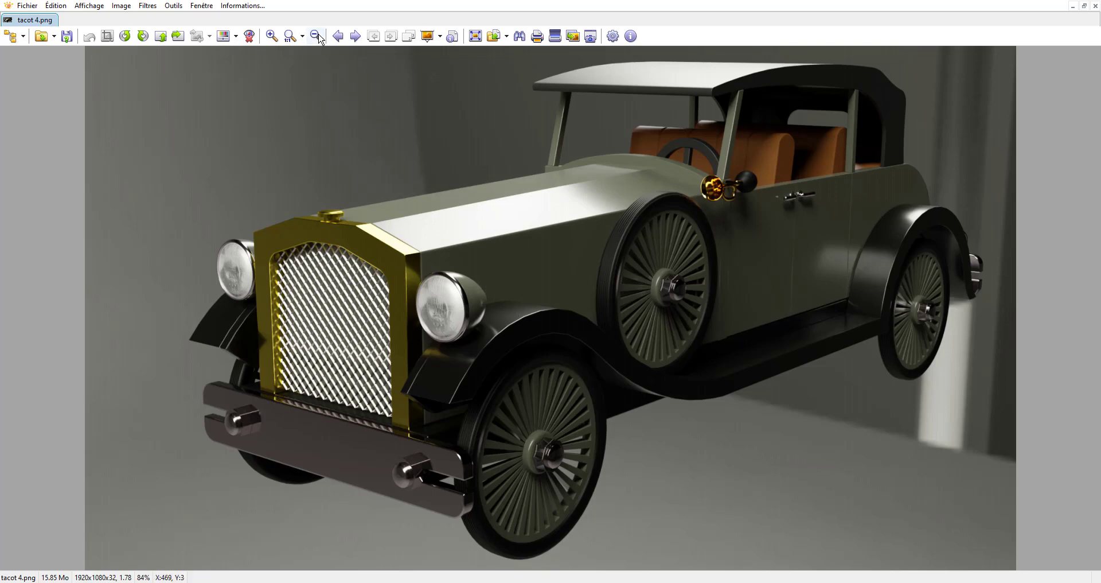
left_click(339, 37)
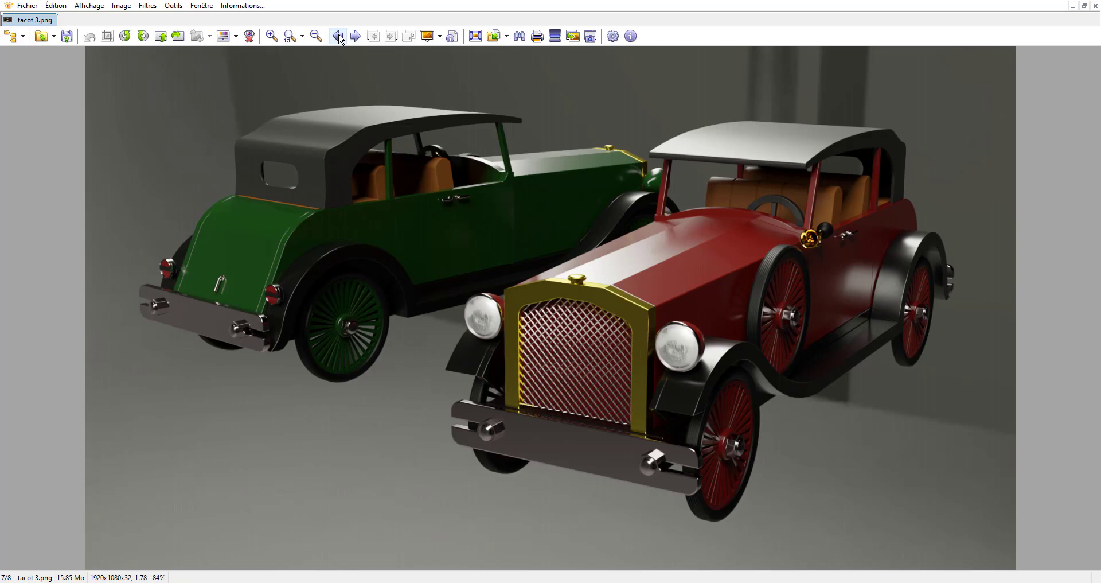
left_click(339, 37)
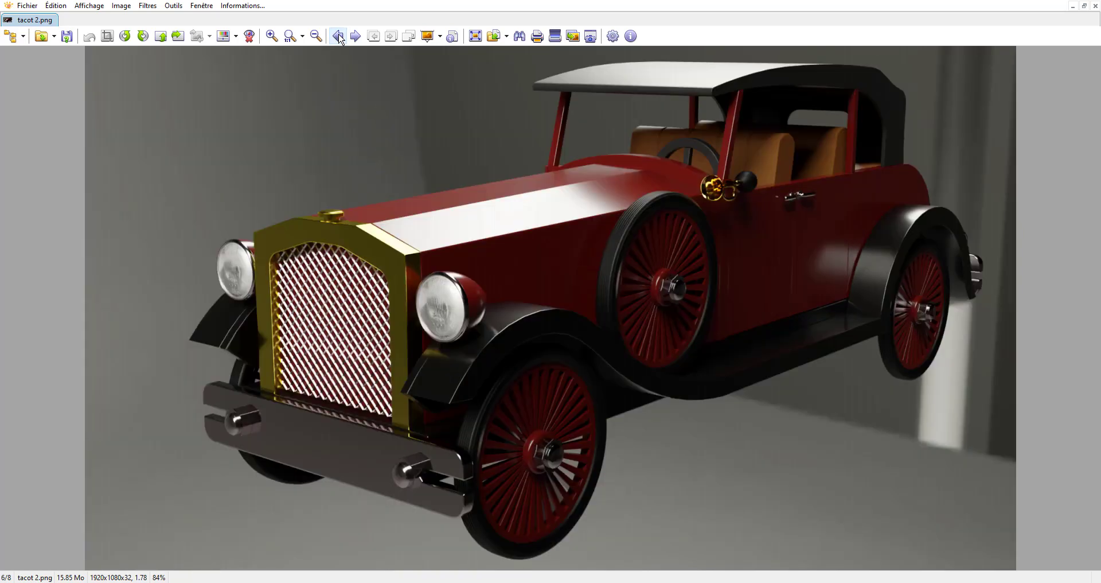
left_click(339, 37)
left_click(339, 36)
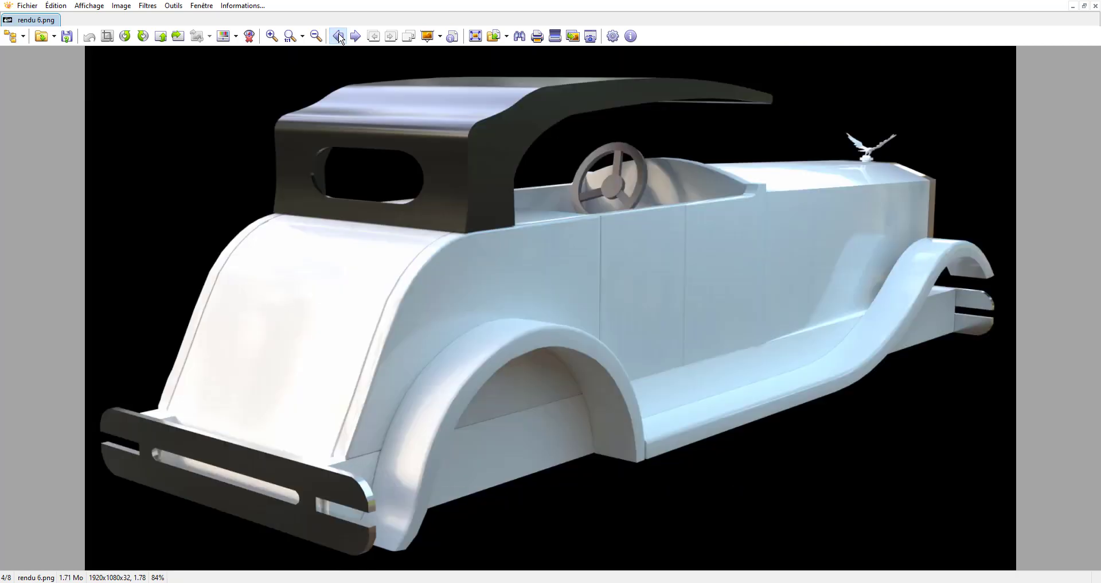
left_click(339, 37)
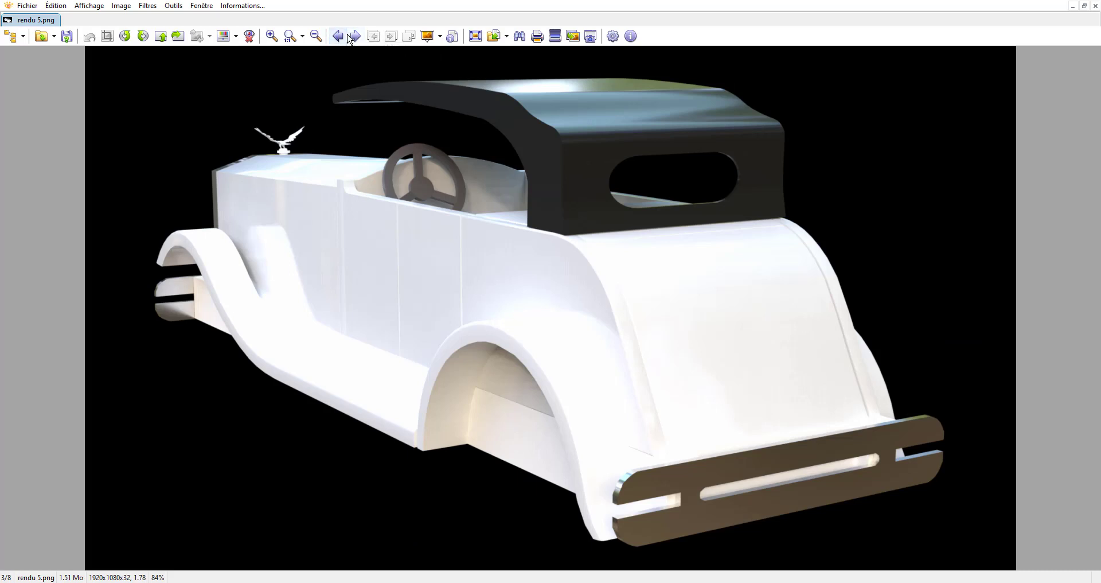
left_click(355, 37)
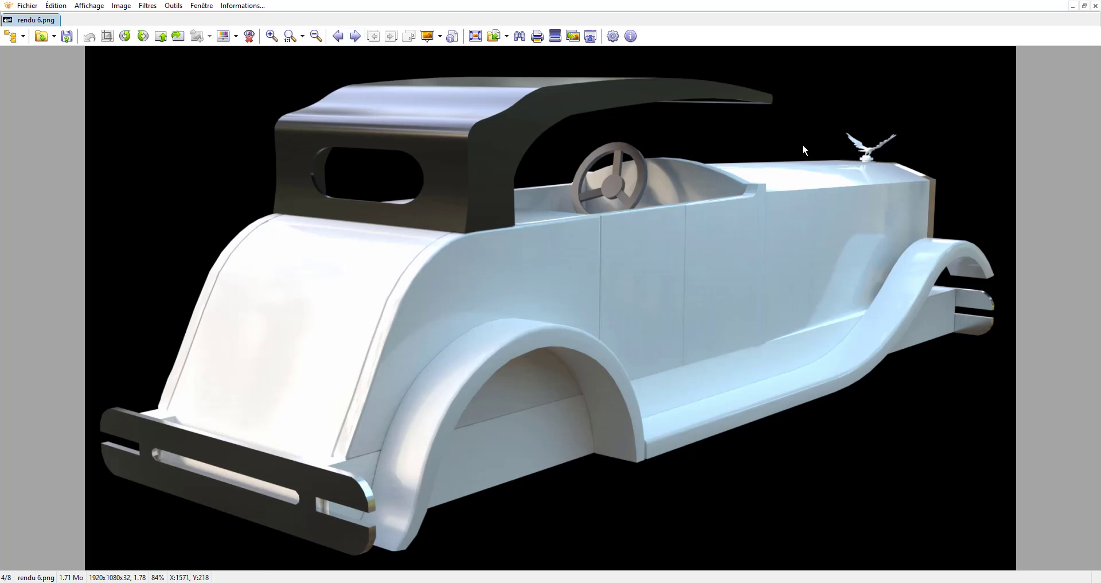
left_click(355, 37)
left_click(355, 37)
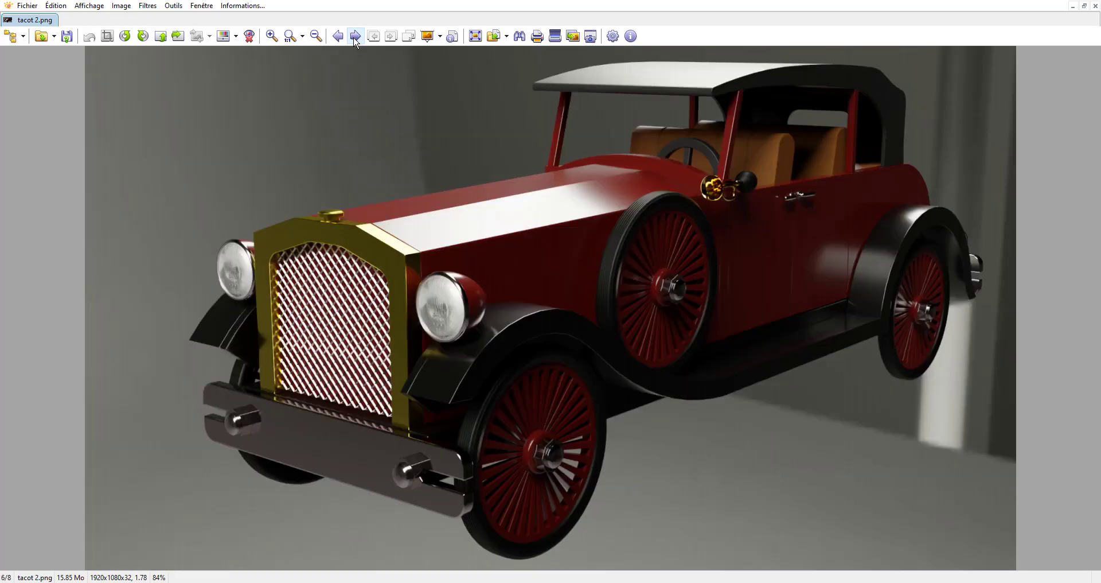
left_click(355, 37)
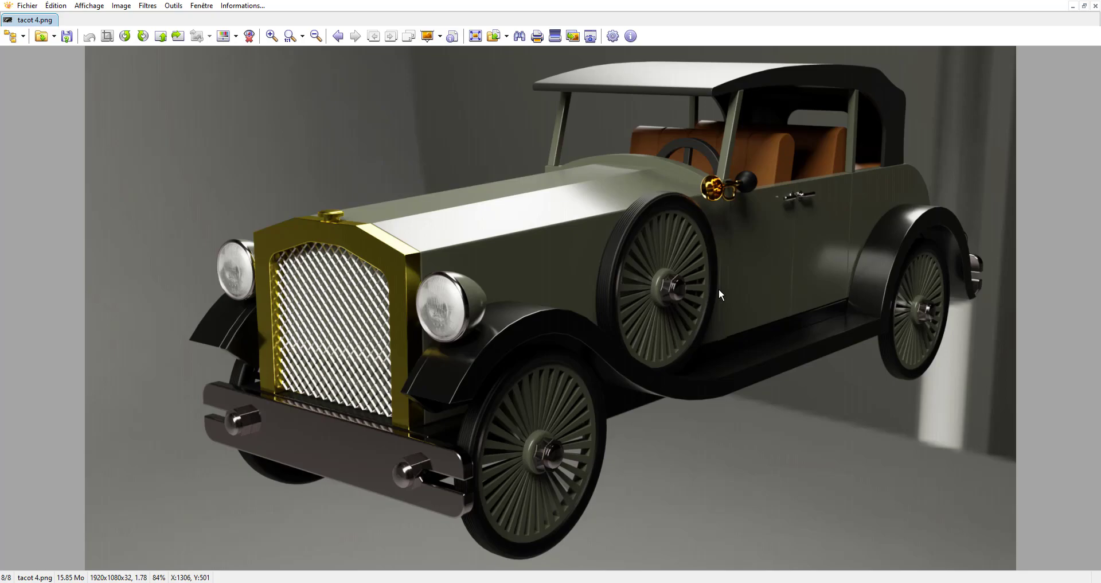
- Back in Blender, select the front fender aile av and isolate it in Local view
key("alt+Tab")
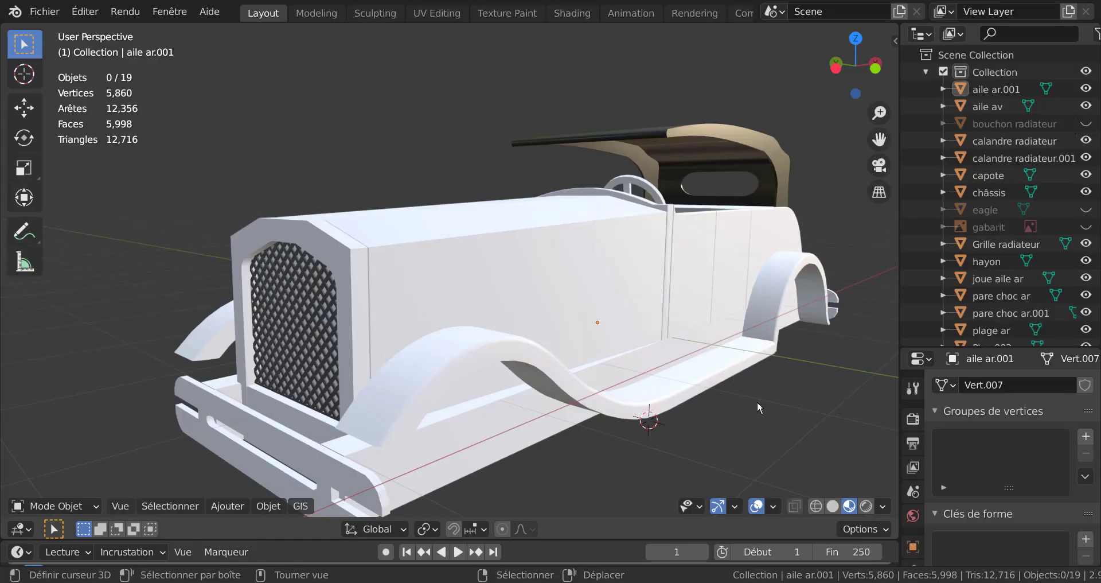
mouse_move(757, 400)
middle_mouse_down()
mouse_move(772, 401)
mouse_move(745, 392)
middle_mouse_up()
scroll(745, 392, "up", 2)
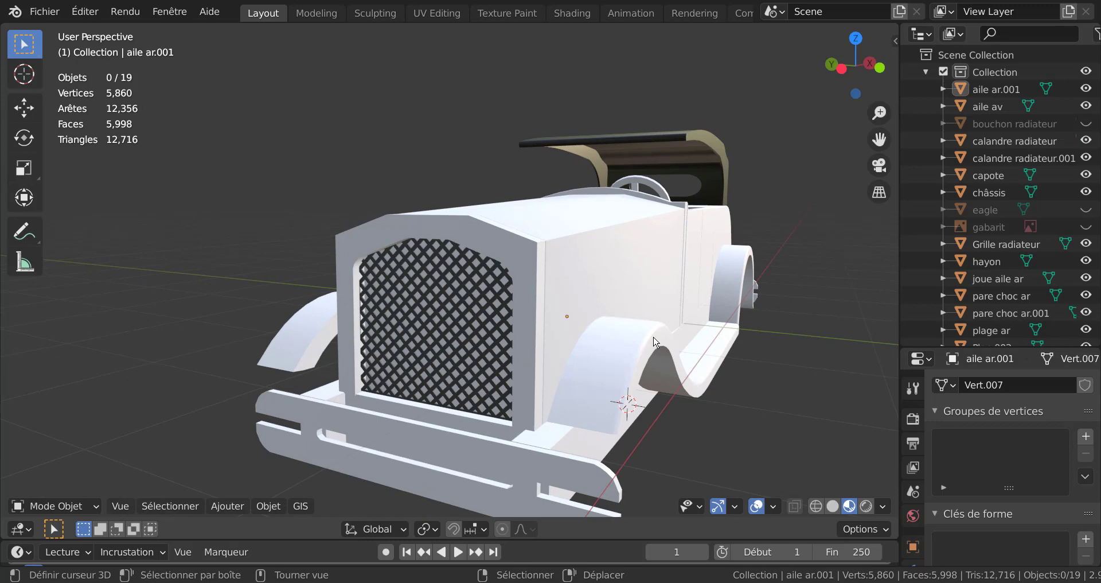
left_click(656, 342)
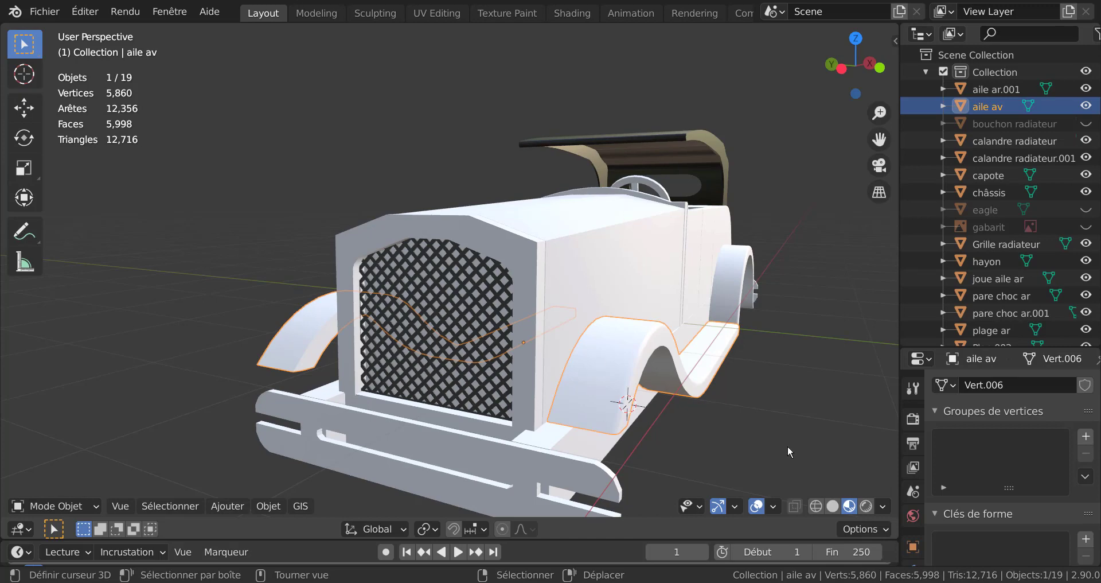
key("KP_Divide")
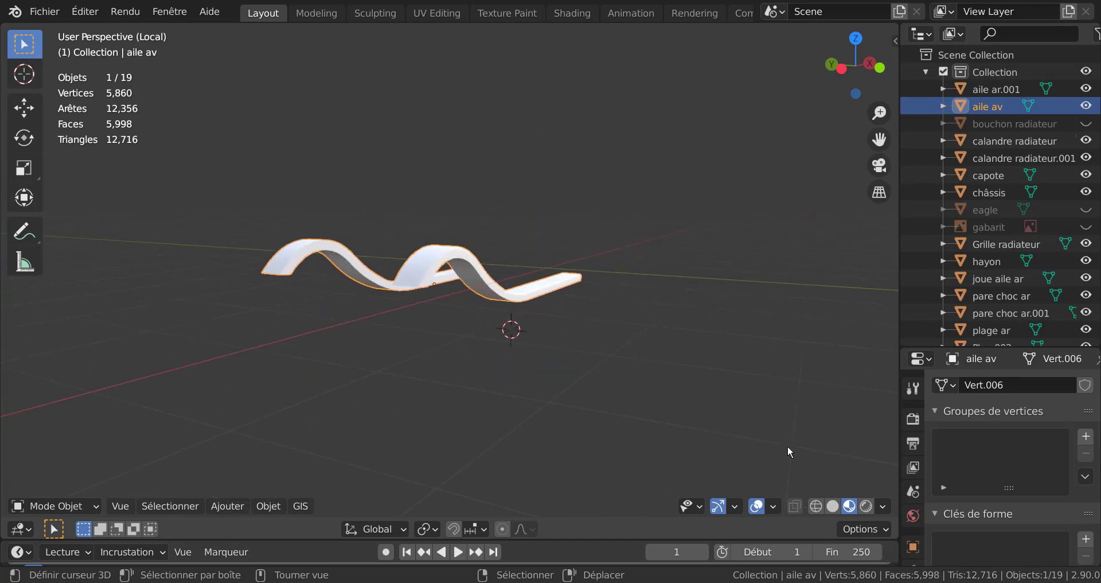
- Orbit and zoom around the isolated fenders until both pieces stand upright in view
mouse_move(304, 415)
middle_mouse_down()
mouse_move(482, 487)
mouse_move(542, 478)
mouse_move(506, 460)
mouse_move(607, 408)
middle_mouse_up()
mouse_move(703, 412)
middle_mouse_down()
mouse_move(648, 410)
mouse_move(574, 377)
mouse_move(594, 379)
middle_mouse_up()
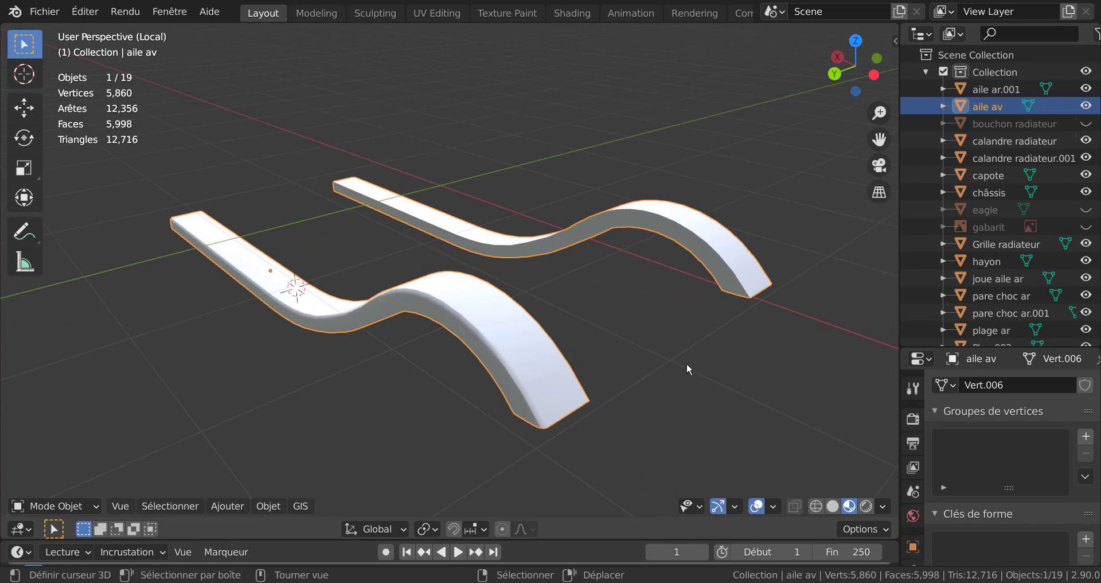
mouse_move(686, 370)
middle_mouse_down()
mouse_move(581, 411)
mouse_move(627, 406)
middle_mouse_up()
scroll(627, 405, "up", 1)
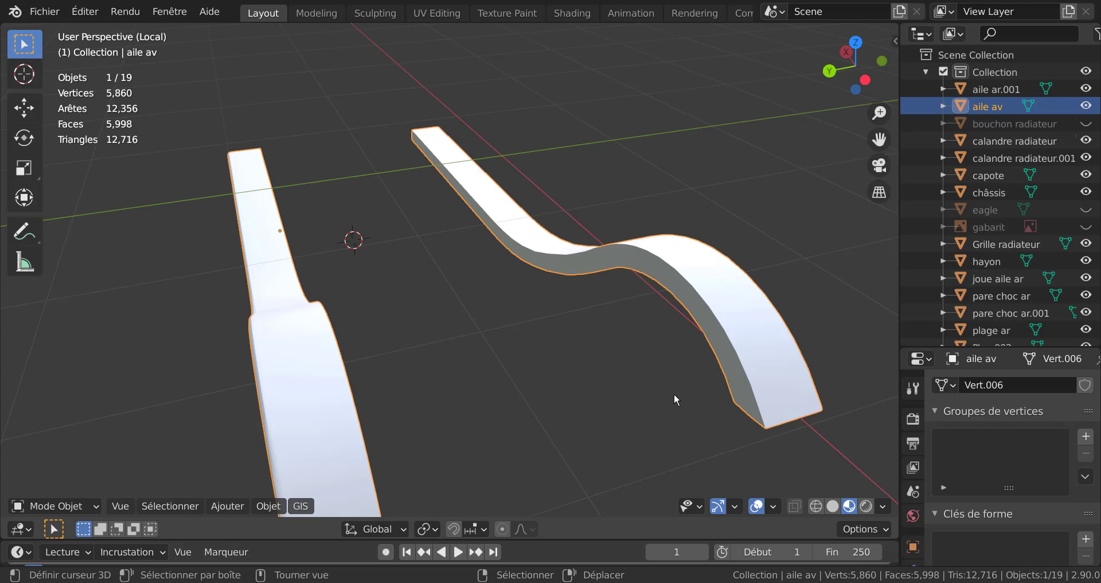
mouse_move(678, 388)
middle_mouse_down()
mouse_move(735, 384)
mouse_move(745, 367)
mouse_move(611, 370)
mouse_move(723, 376)
middle_mouse_up()
scroll(723, 368, "up", 3)
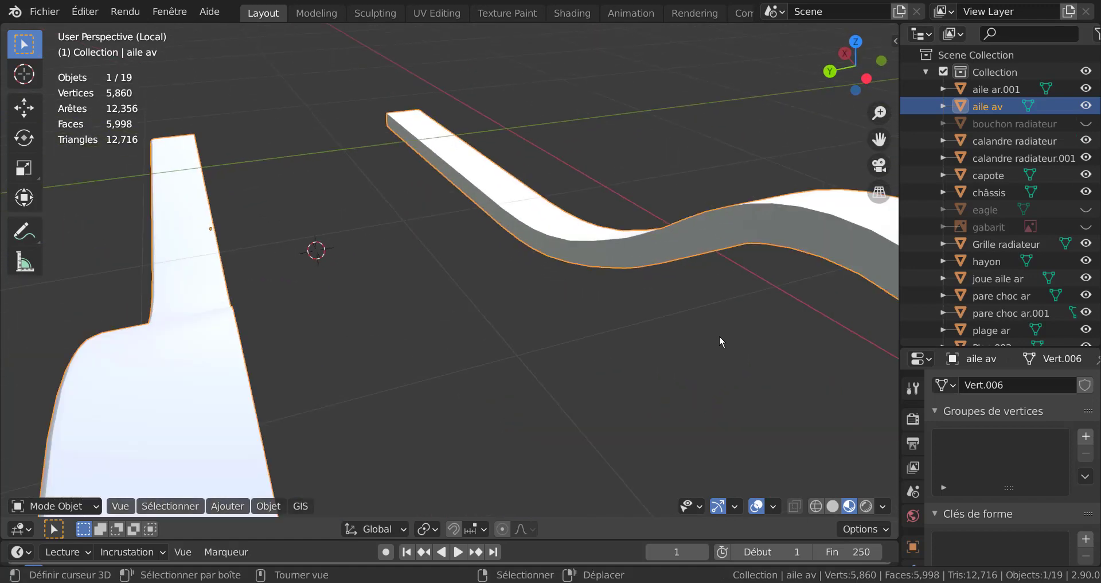
scroll(719, 335, "down", 3)
mouse_move(719, 335)
middle_mouse_down()
mouse_move(618, 370)
mouse_move(696, 373)
mouse_move(612, 352)
middle_mouse_up()
- In Face select mode, shortest-path select a 16-face strip along the aile av fender's arch
key("Tab")
scroll(612, 352, "up", 2)
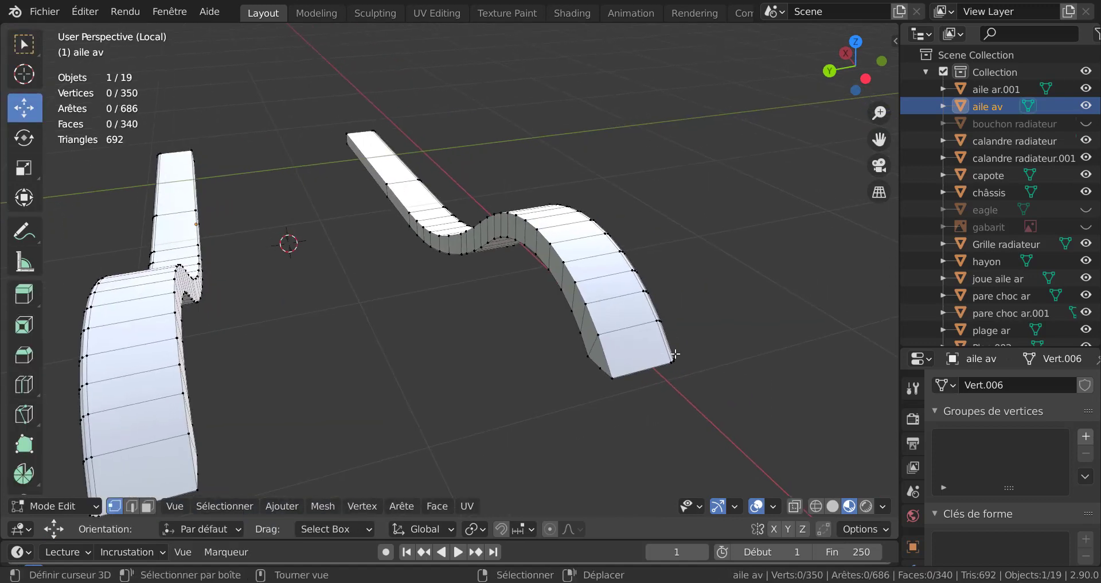
scroll(680, 344, "up", 2)
middle_click_drag(681, 344, 738, 333)
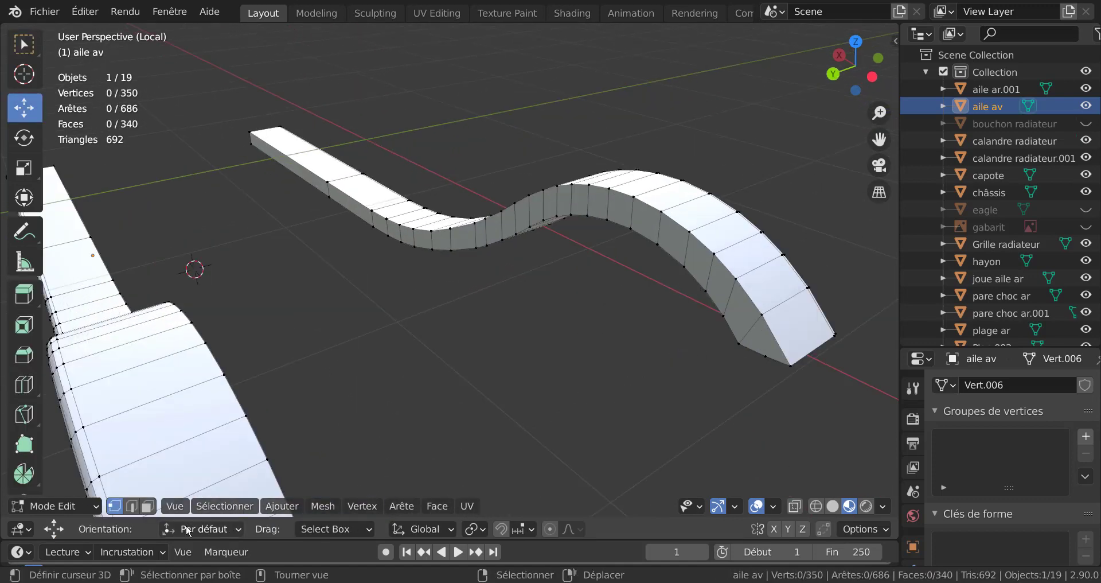
left_click(147, 505)
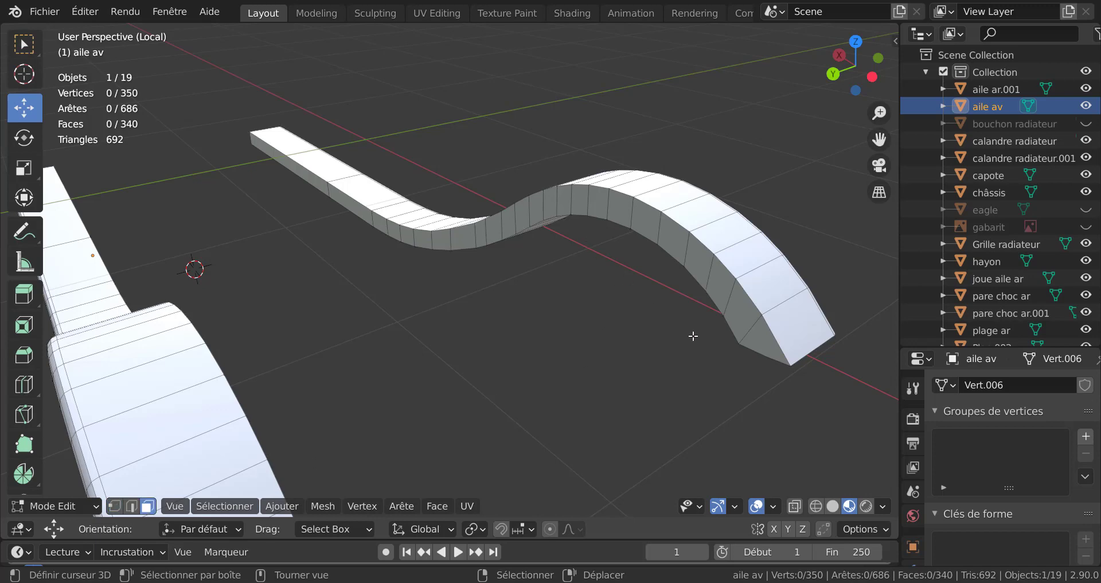
left_click(769, 338)
middle_click_drag(639, 317, 721, 312)
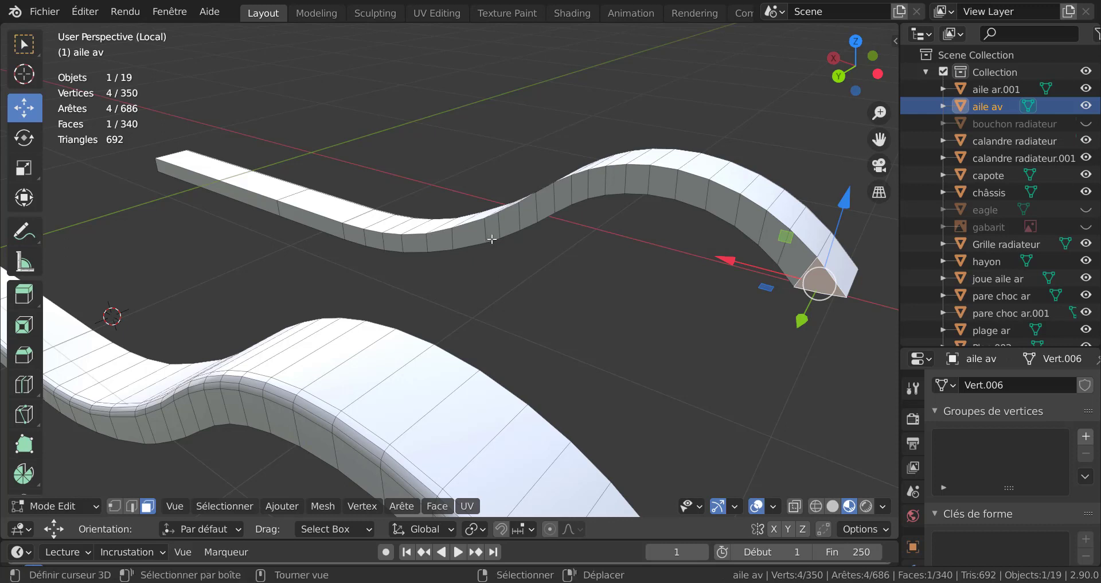
left_click(486, 231, "ctrl")
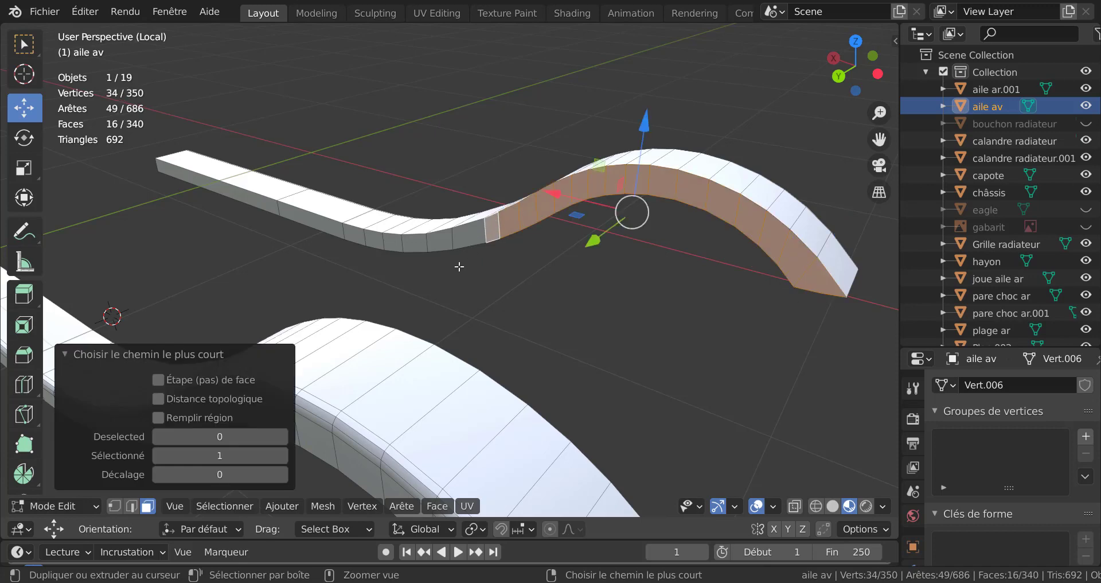
mouse_move(631, 250)
middle_mouse_down()
mouse_move(559, 297)
mouse_move(622, 347)
middle_mouse_up()
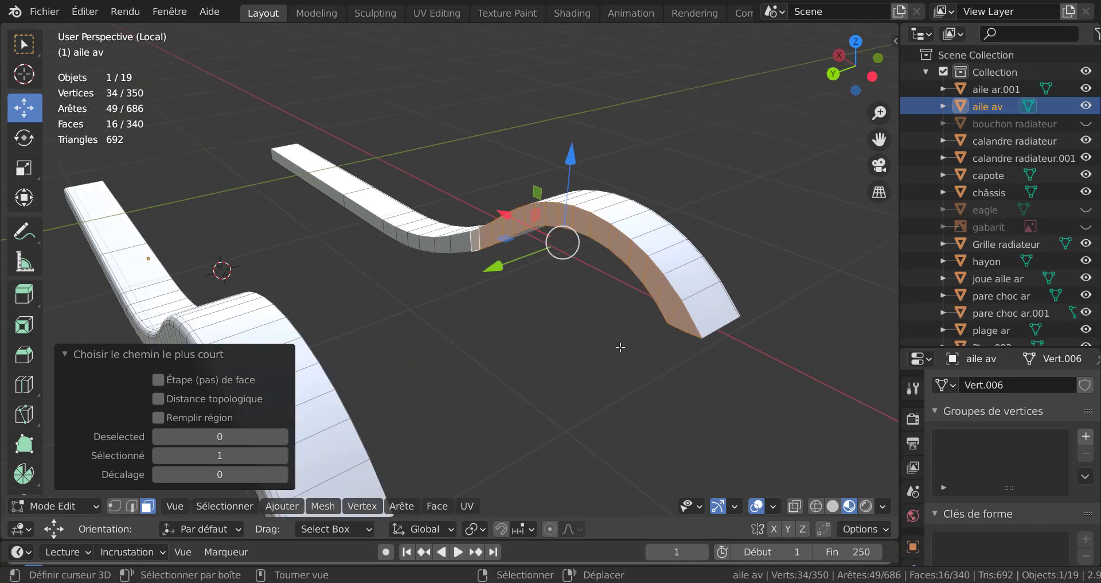
- Duplicate the strip faces, offset them 0.1434 m along Y, and separate them as aile av.001
key("shift+d")
key("Escape")
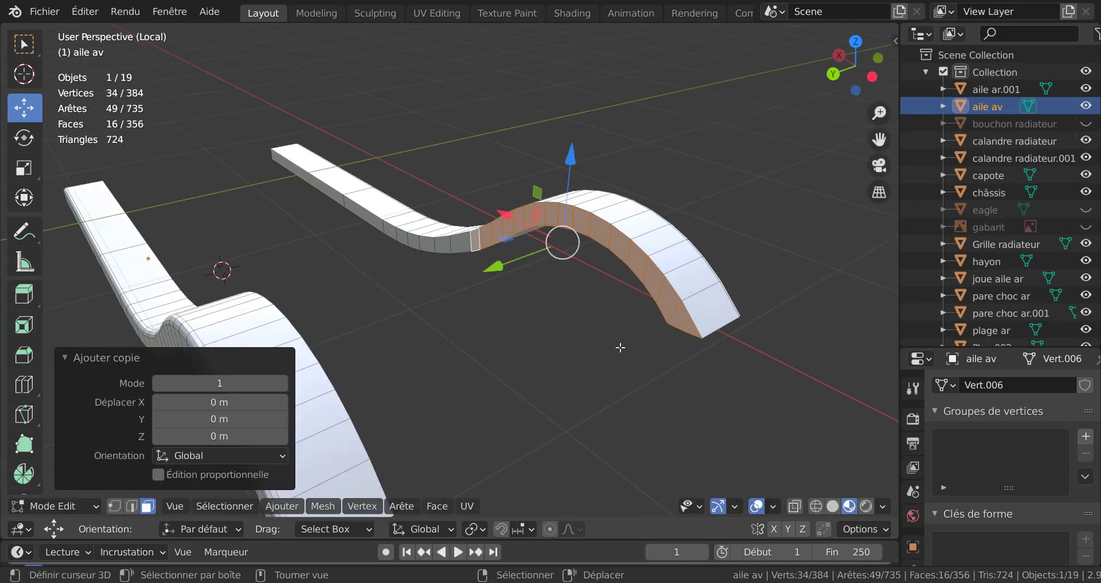
key("g")
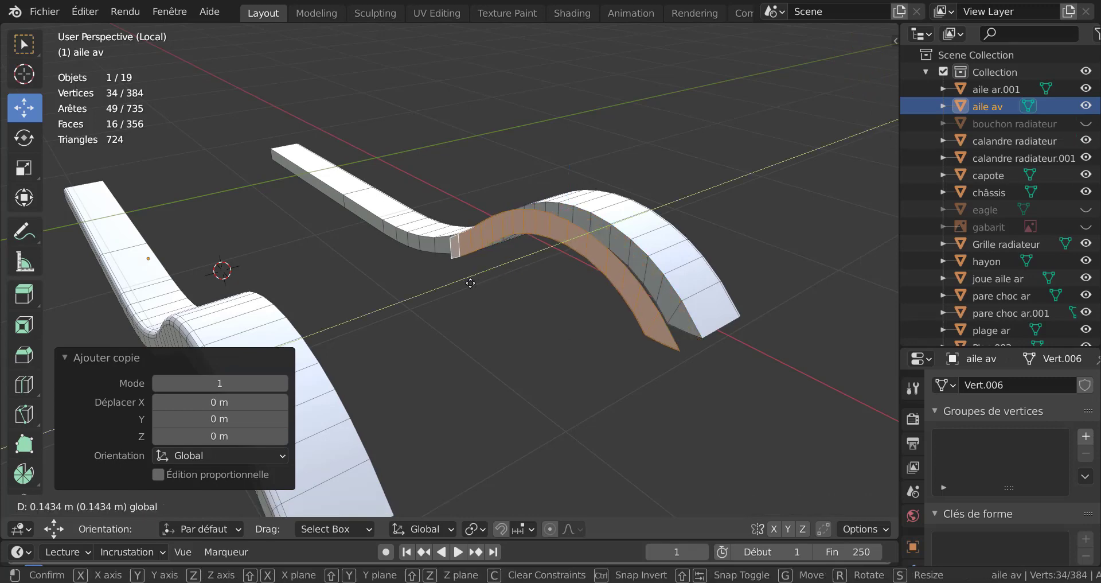
left_click(470, 282)
middle_click_drag(516, 322, 496, 309)
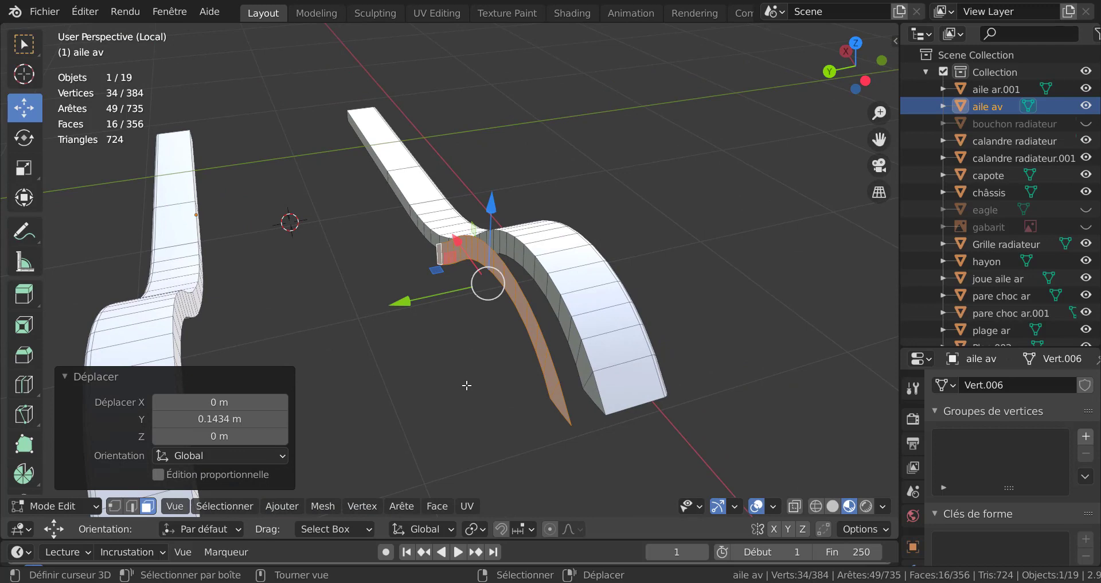
key("p")
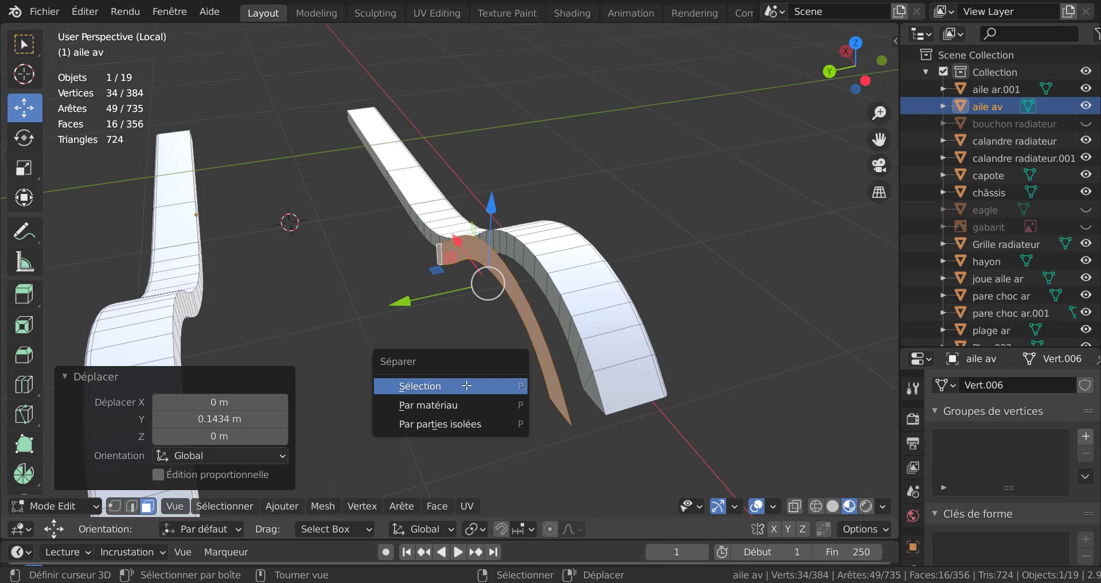
left_click(466, 386)
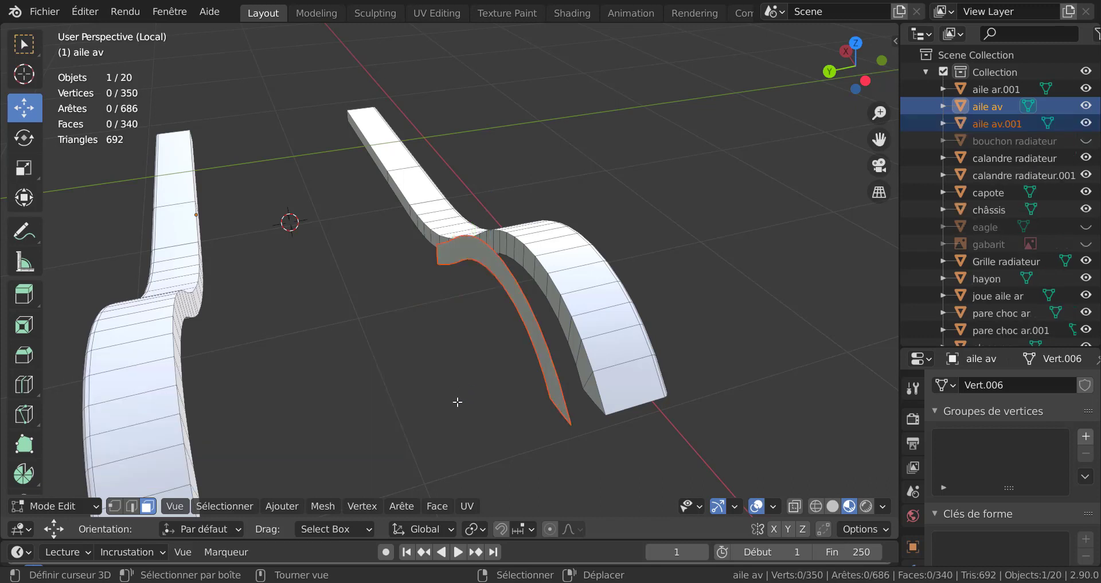
key("Tab")
- Select aile av.001, enter Edit Mode, turn on X-ray and switch to Front view
left_click(502, 290)
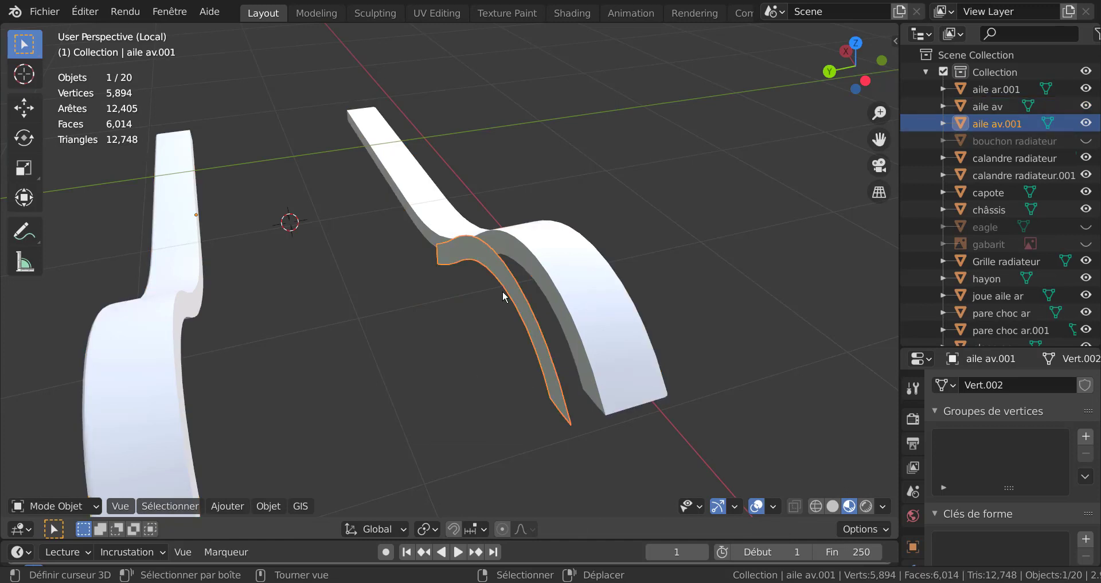
left_click(565, 281)
left_click(519, 300)
key("Tab")
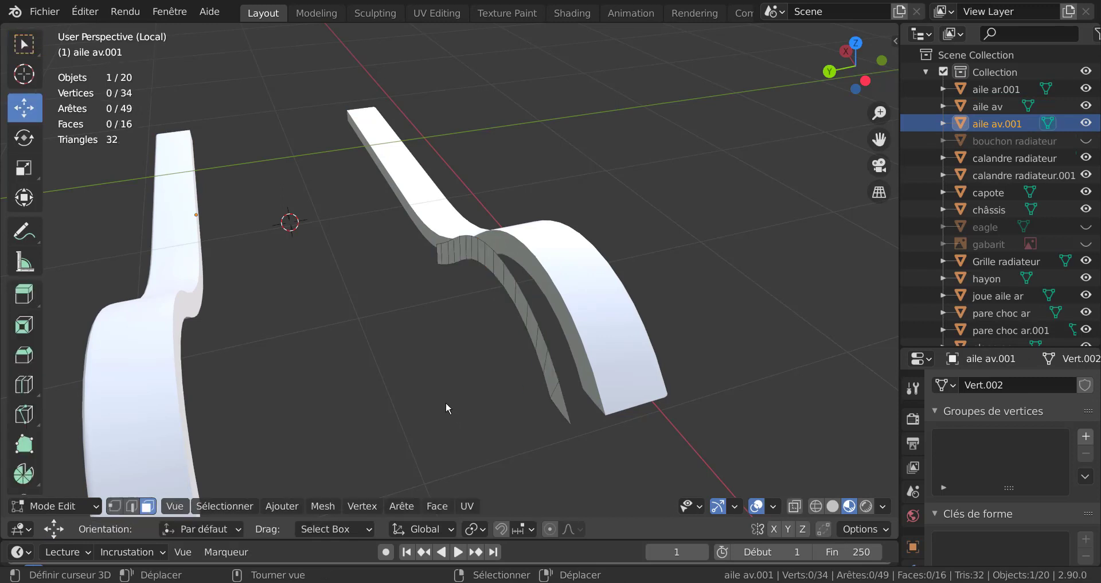
mouse_move(499, 383)
middle_mouse_down()
mouse_move(369, 452)
mouse_move(371, 386)
middle_mouse_up()
mouse_move(478, 395)
middle_mouse_down()
mouse_move(611, 396)
mouse_move(565, 369)
mouse_move(510, 358)
middle_mouse_up()
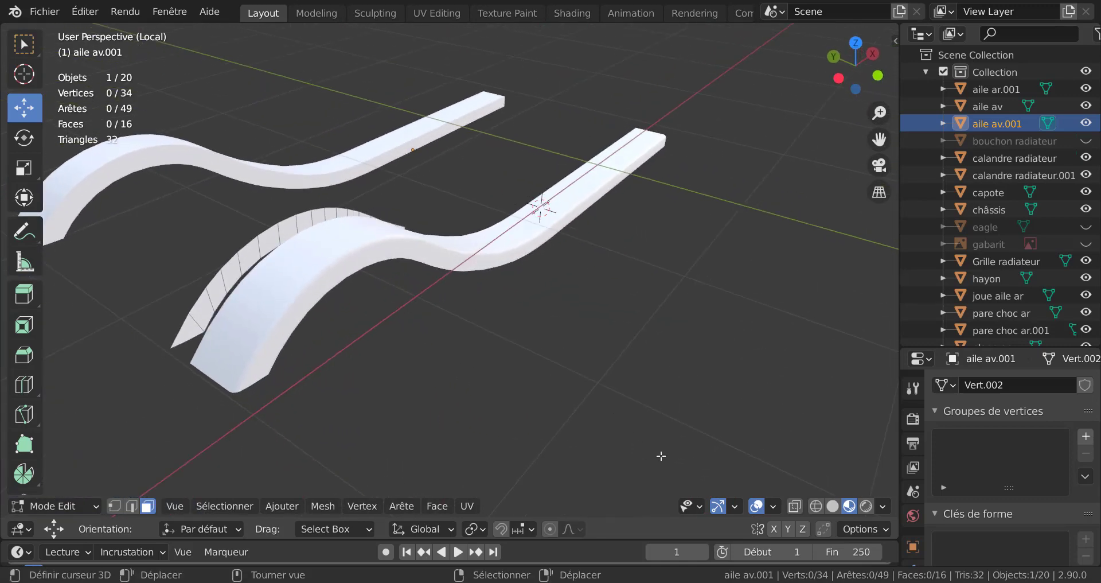
left_click(795, 506)
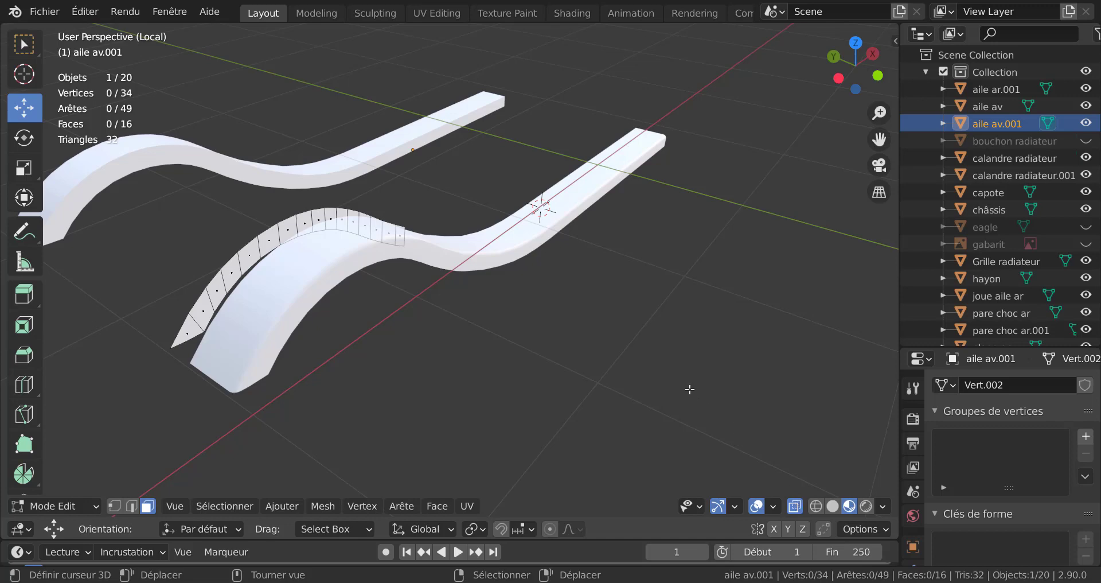
key("KP_1")
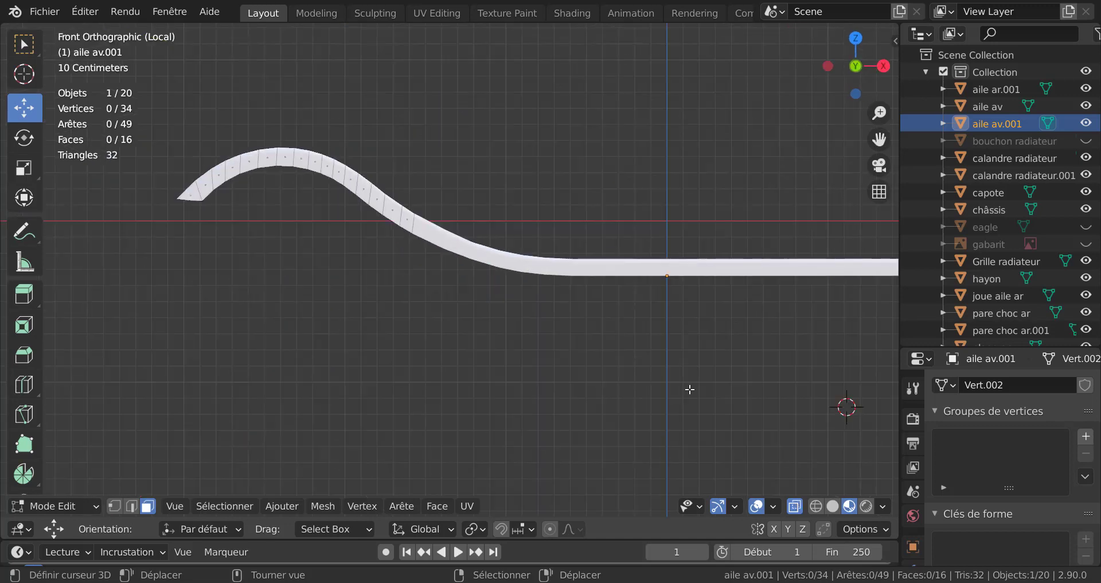
mouse_move(339, 321)
middle_mouse_down("shift")
mouse_move(535, 395)
mouse_move(436, 374)
middle_mouse_up("shift")
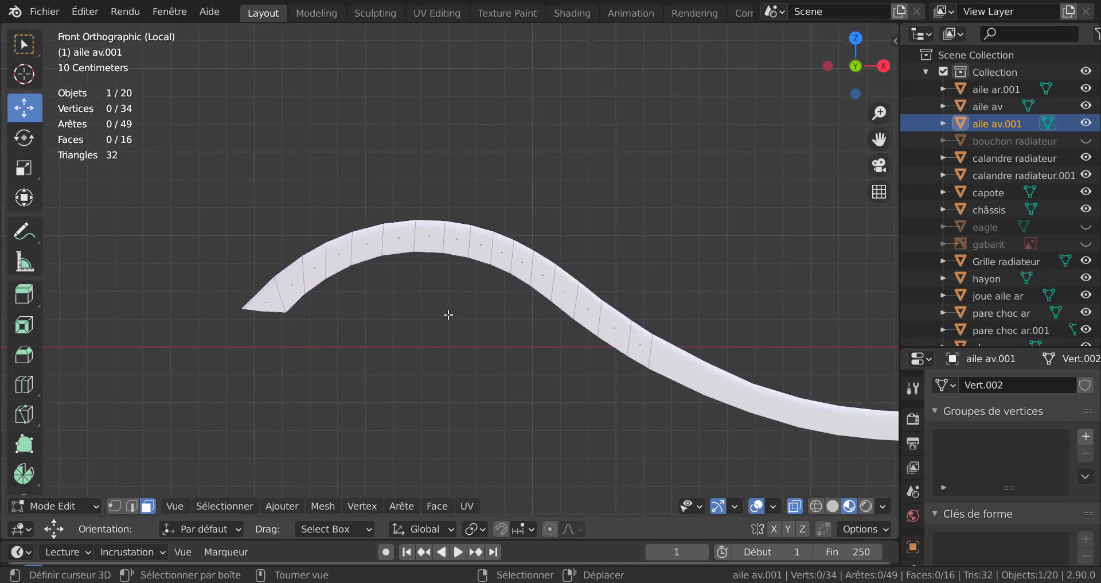
- Select the entire aile av.001 strip and move it −0.53654 m along Y
scroll(417, 359, "down", 2)
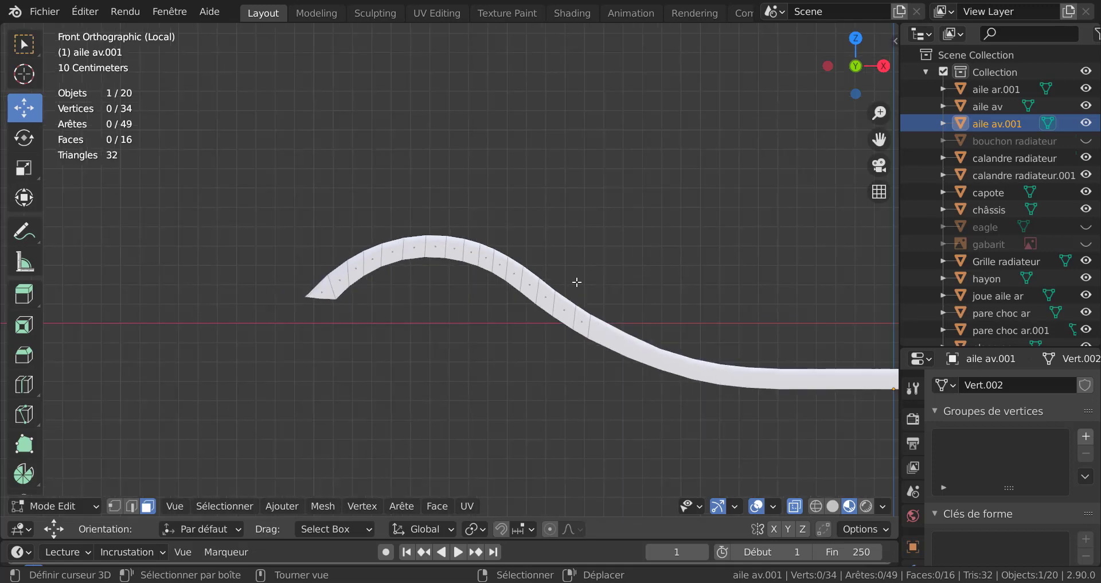
middle_click_drag(577, 281, 475, 320)
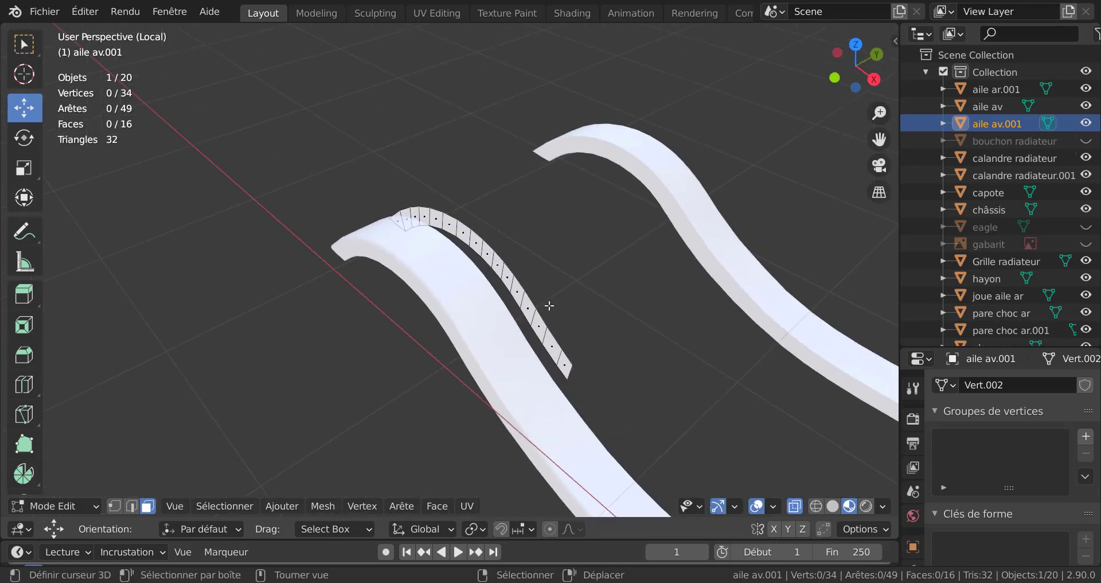
key("a")
key("g")
key("y")
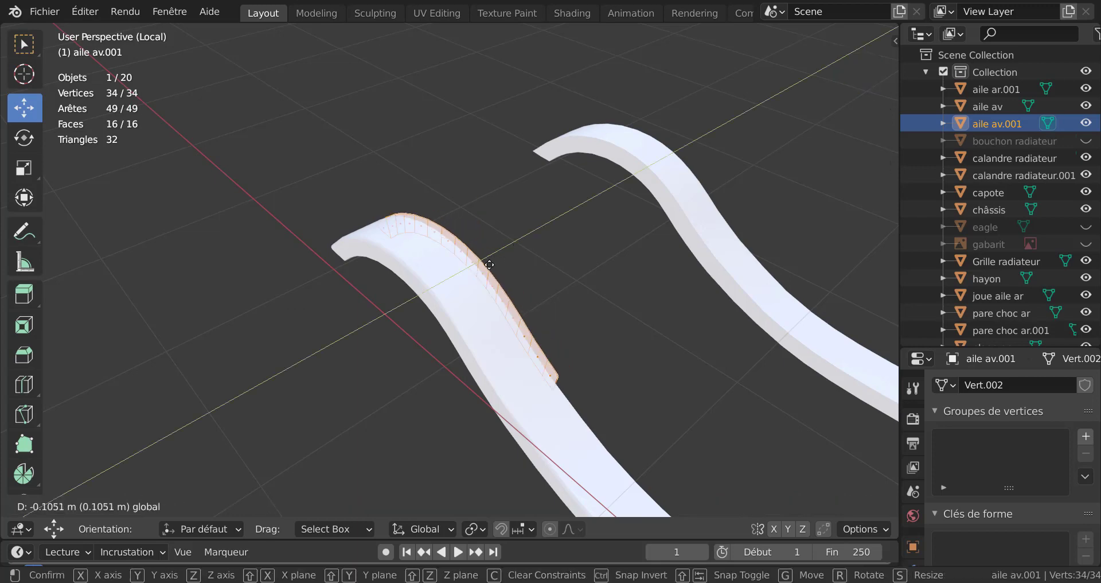
left_click(420, 190)
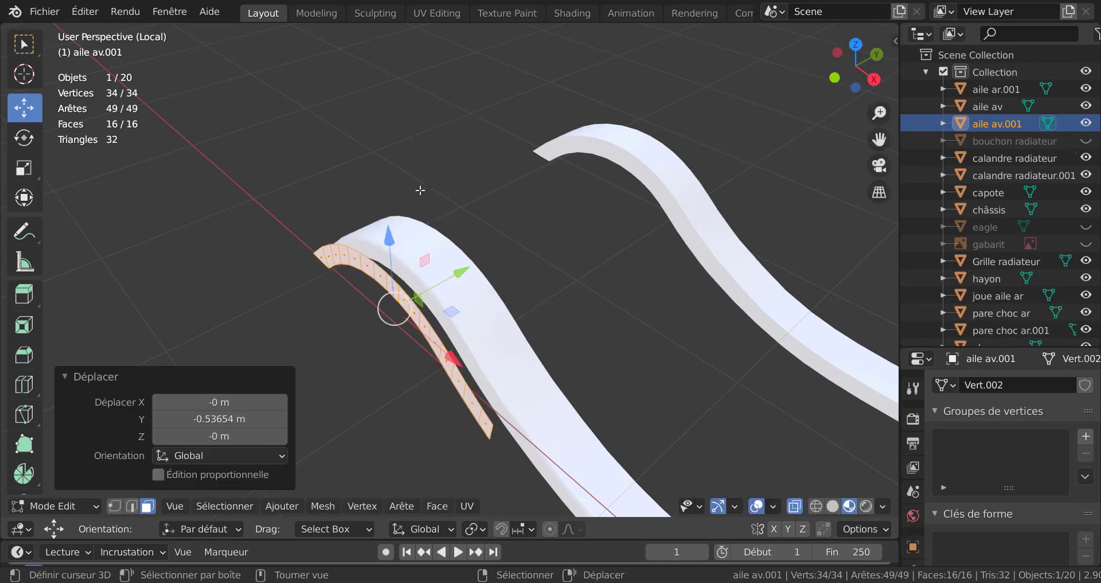
- In Front view, switch to vertex selection and pick the strip's left tip vertex
key("KP_1")
scroll(420, 190, "up", 2)
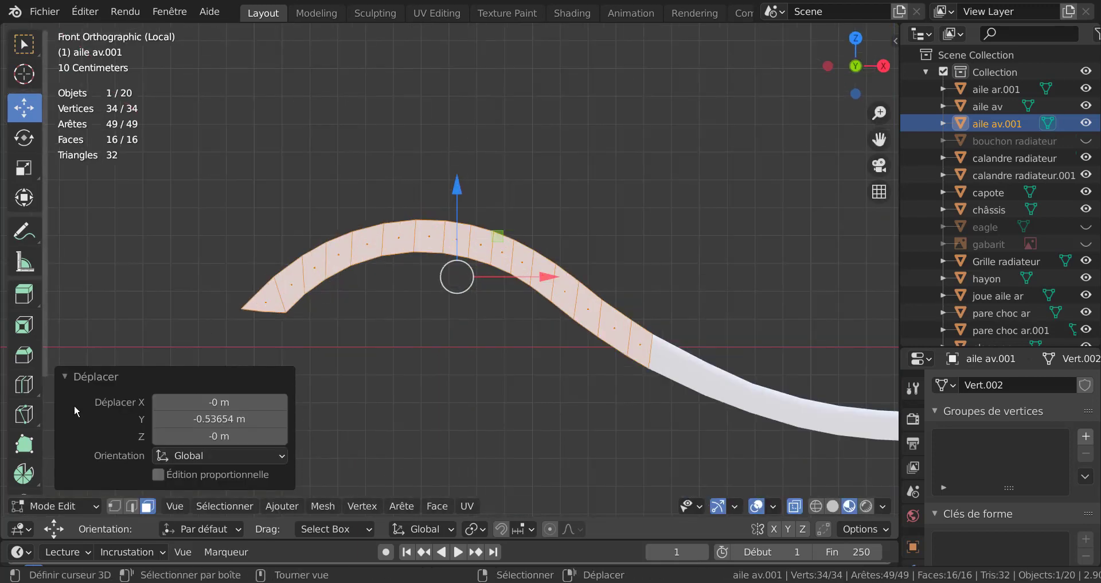
left_click(117, 508)
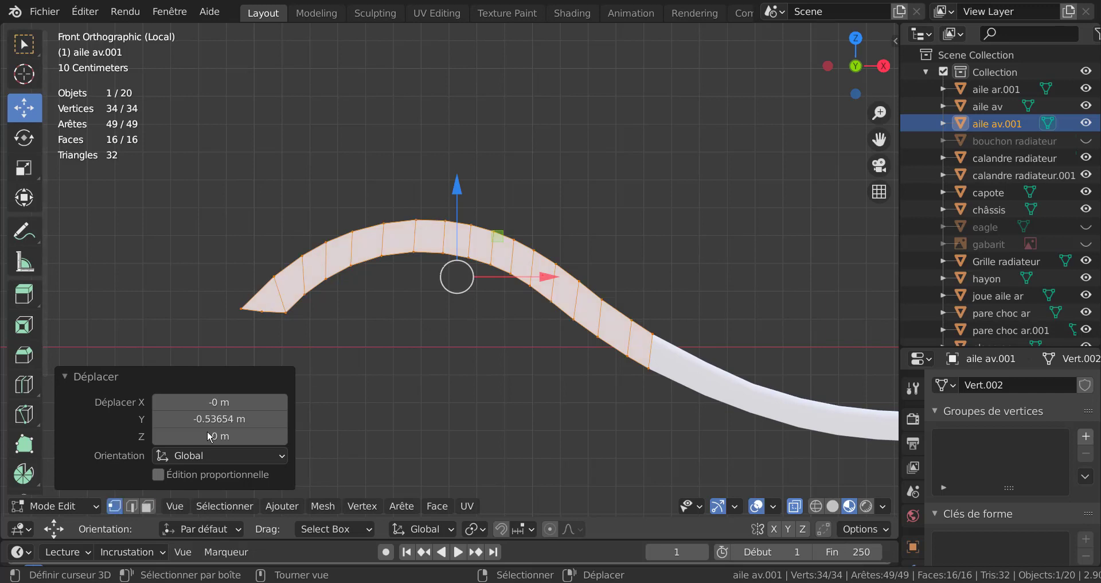
left_click(288, 315)
- Circle-select the strip's 16 lower-edge vertices and flatten them with a Z scale of 0
key("c")
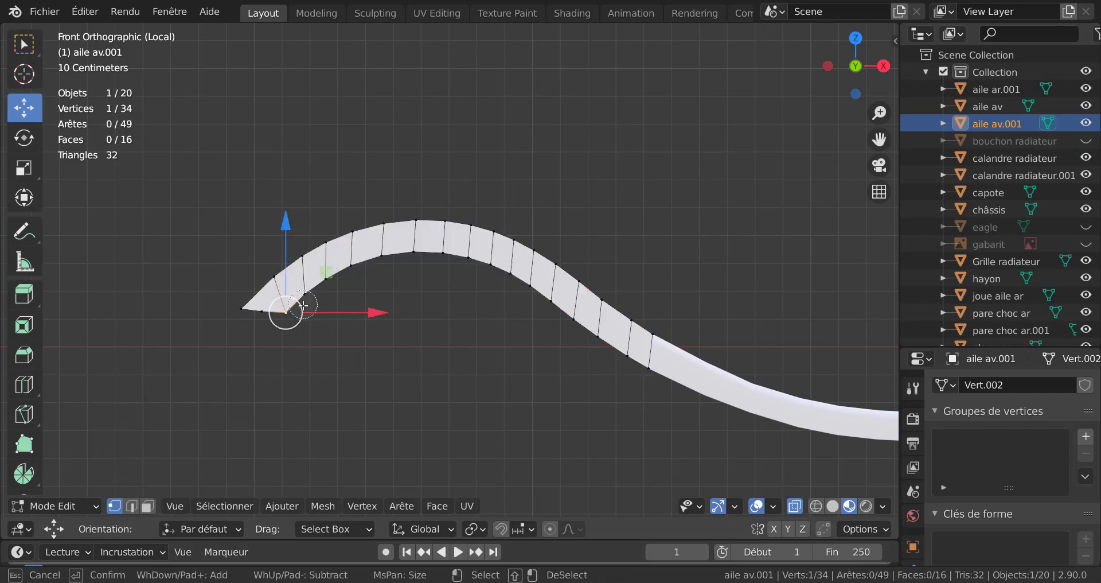
mouse_move(302, 303)
left_mouse_down()
mouse_move(376, 266)
mouse_move(442, 262)
mouse_move(531, 289)
mouse_move(637, 367)
left_mouse_up()
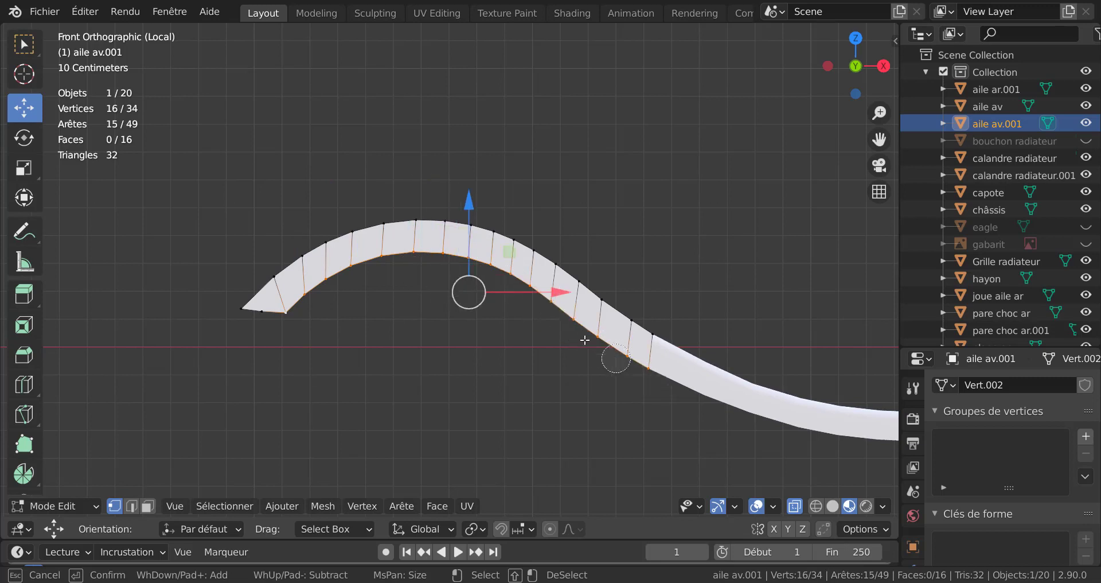
right_click(374, 355)
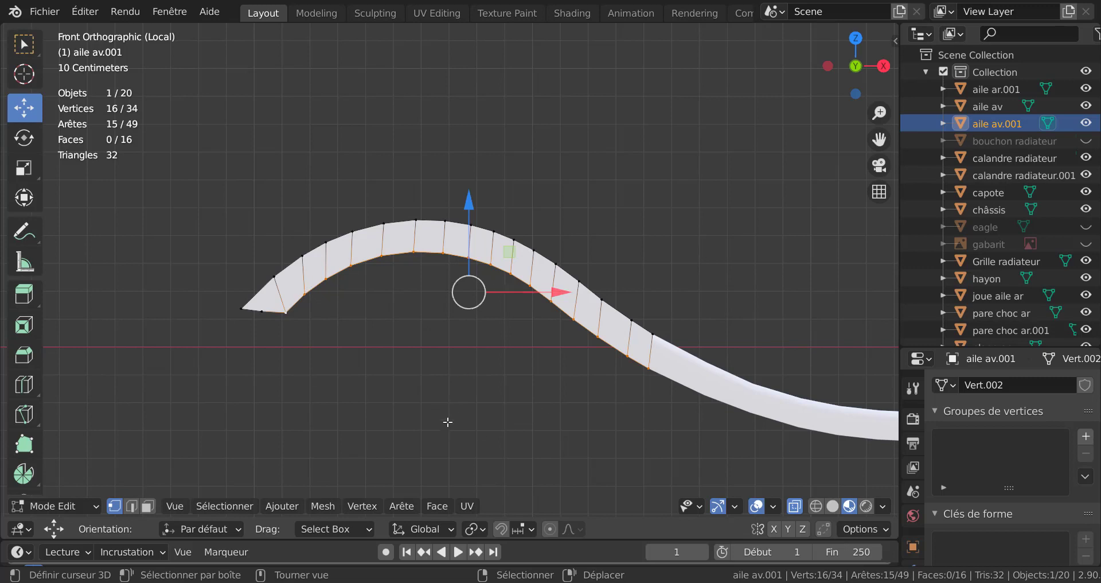
key("s")
key("z")
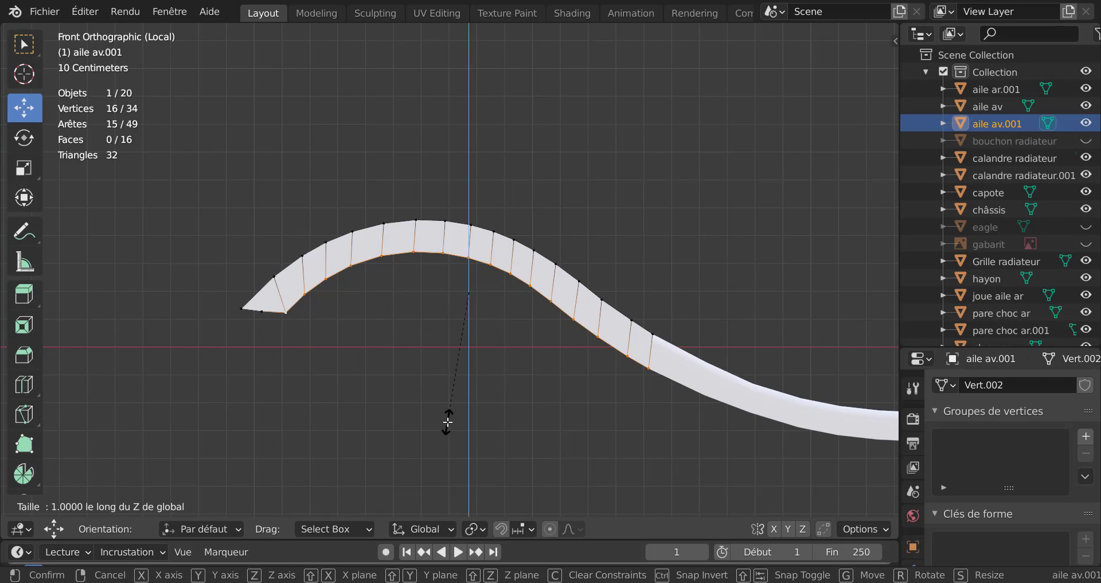
type("0")
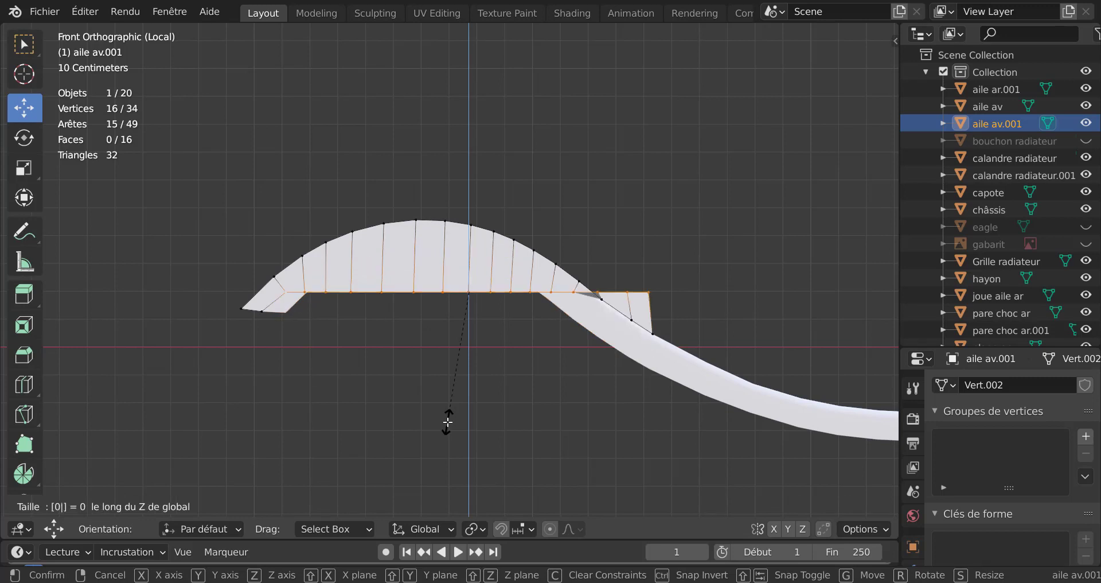
key("Return")
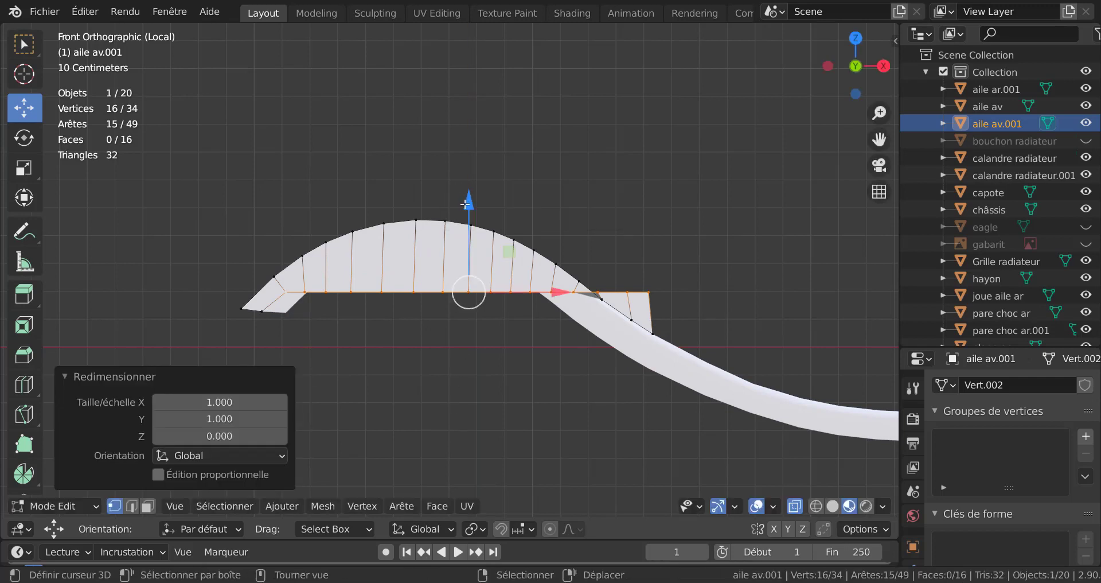
- Lower the flattened bottom edge 0.14836 m along Z and select a vertex near the left end
mouse_move(466, 204)
left_mouse_down()
mouse_move(465, 259)
mouse_move(465, 245)
left_mouse_up()
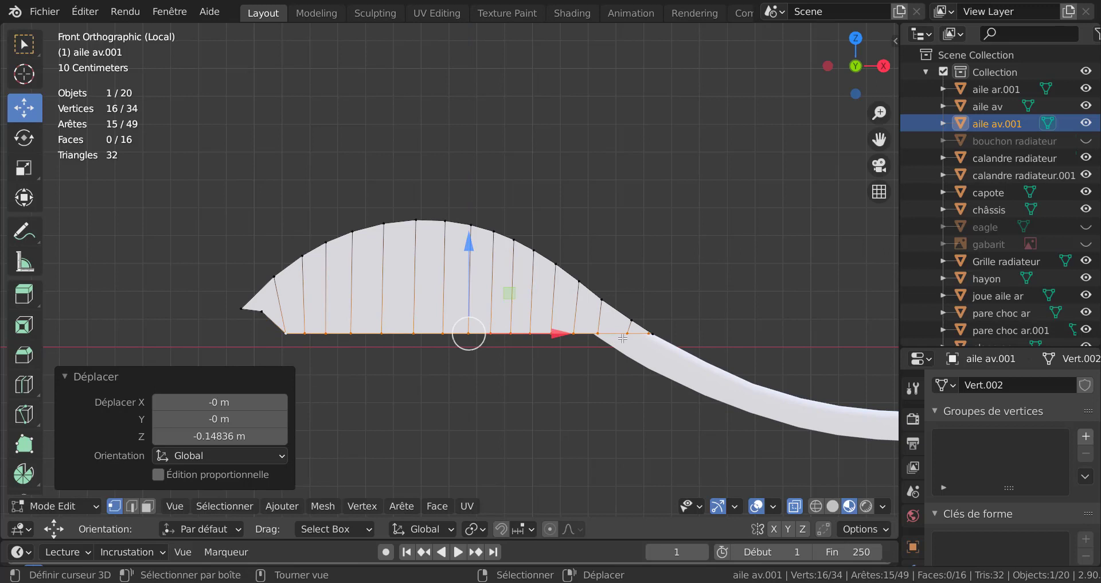
scroll(317, 361, "up", 2)
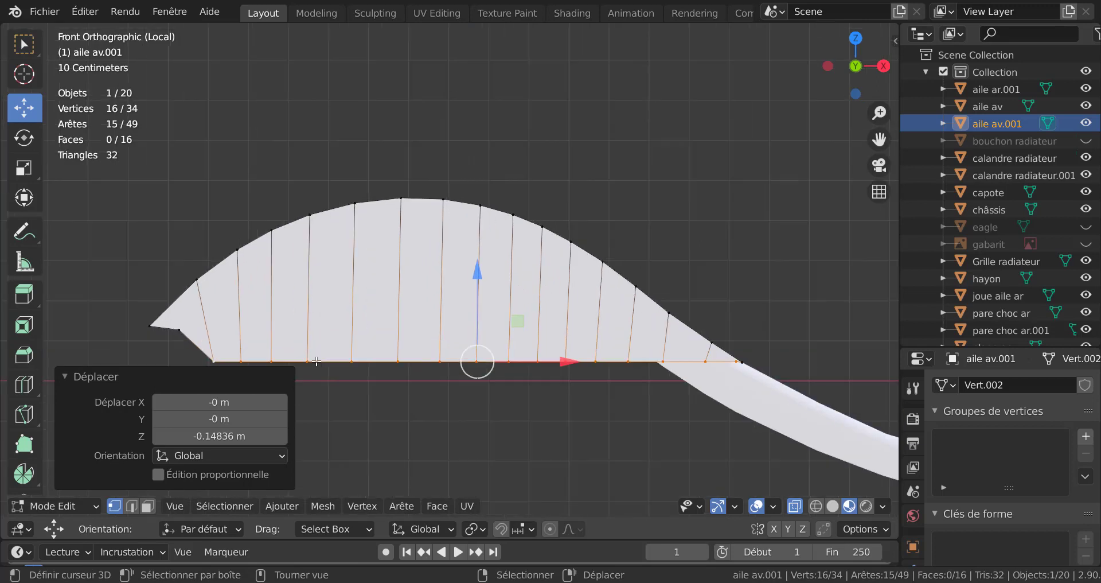
left_click(185, 330)
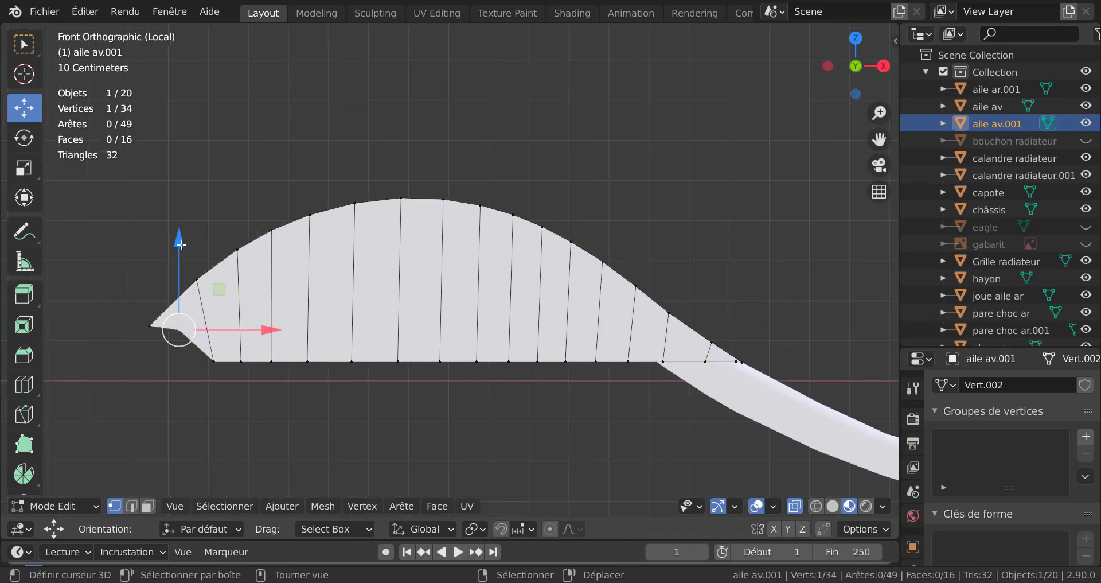
- Nudge the vertex down in Z, select the three lower-left edge vertices, and set Normal orientation
left_click_drag(180, 244, 176, 255)
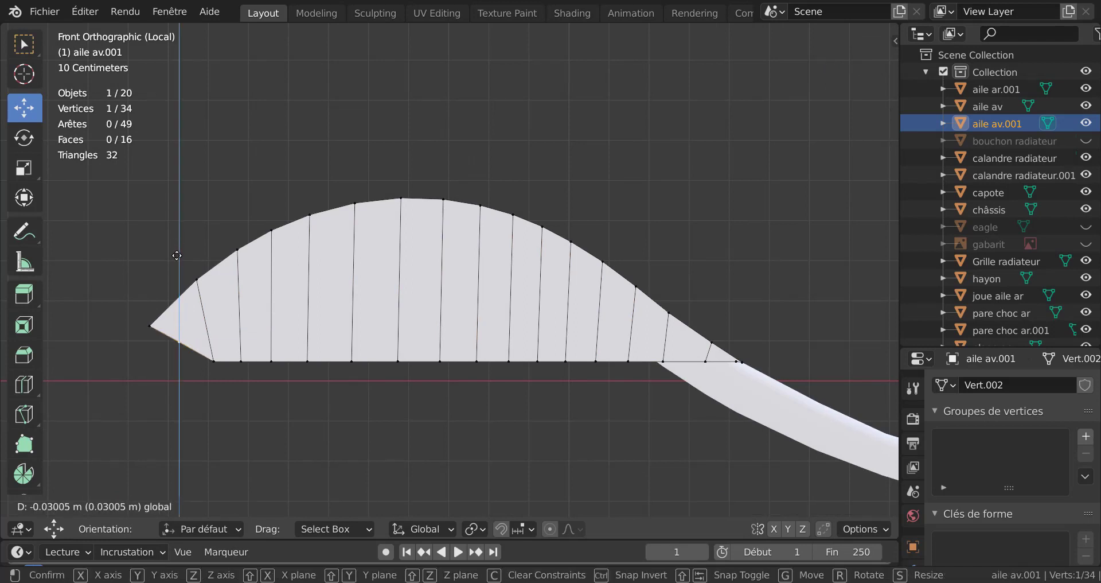
left_click(150, 326)
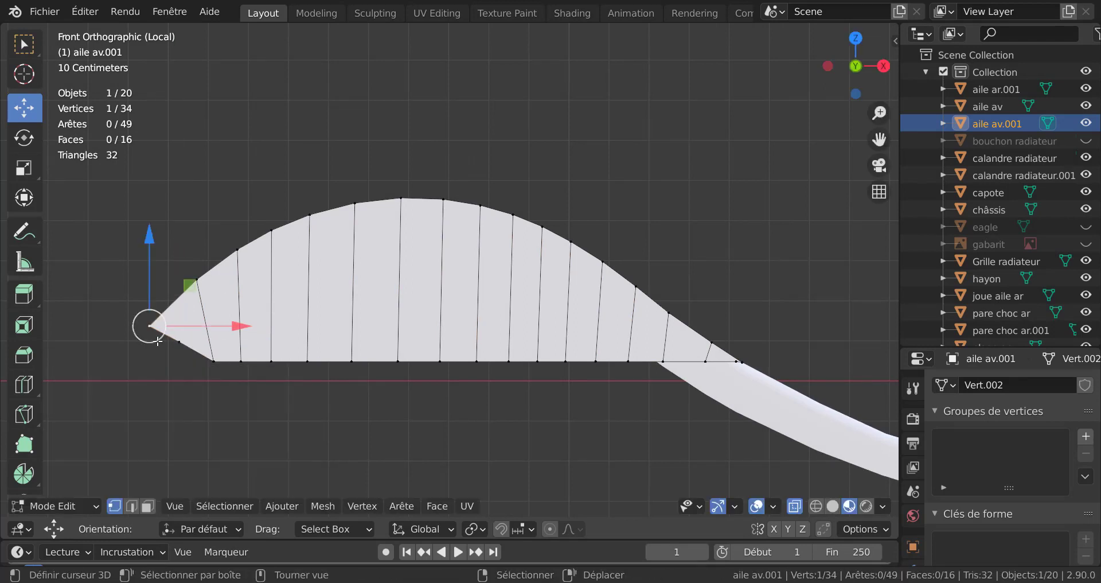
left_click(215, 362, "ctrl")
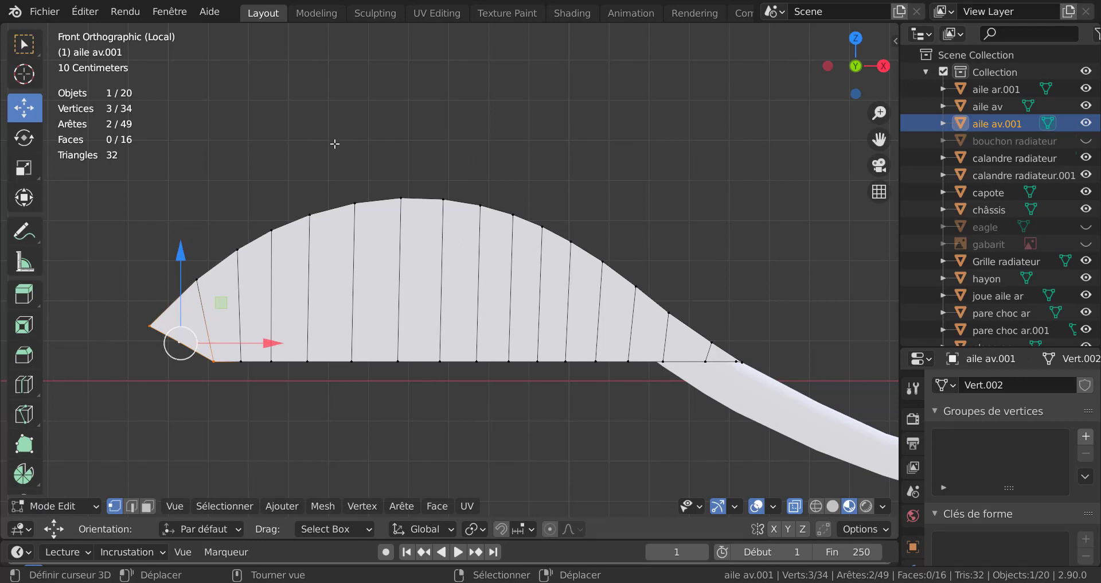
key("q")
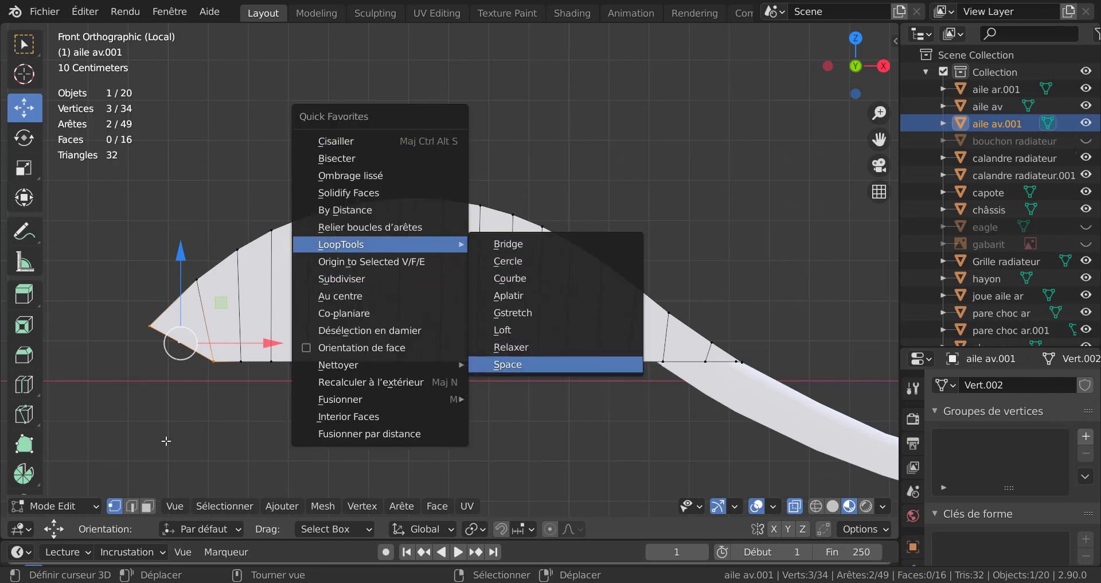
left_click(409, 527)
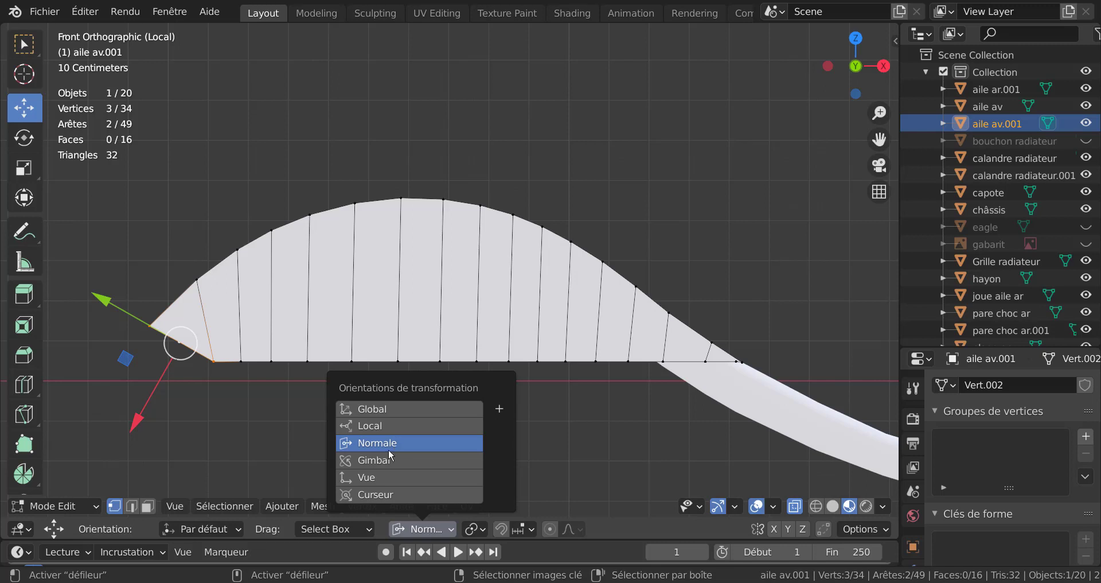
left_click(139, 427)
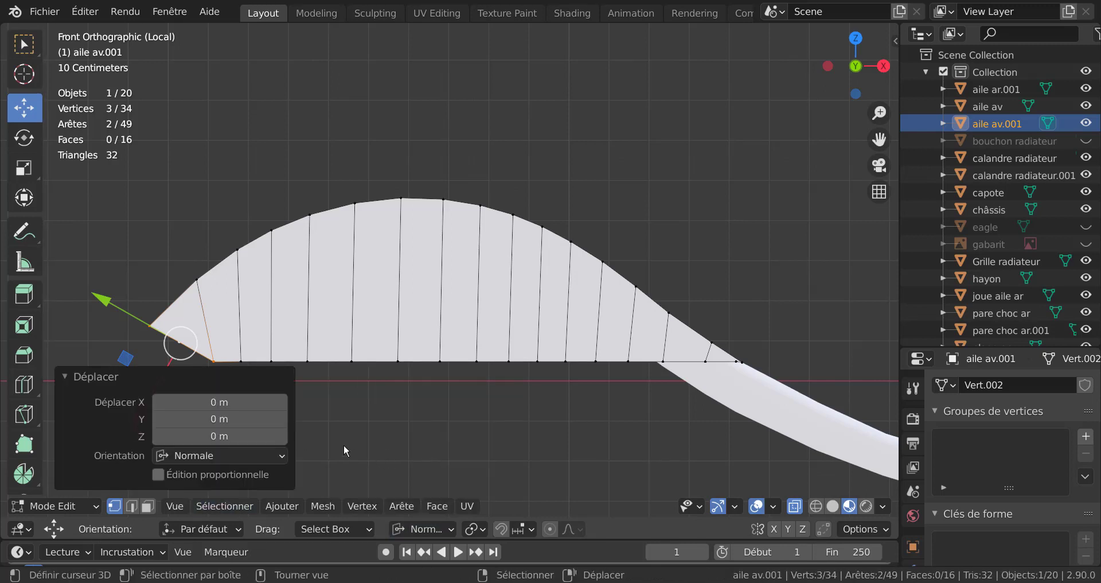
left_click(455, 462)
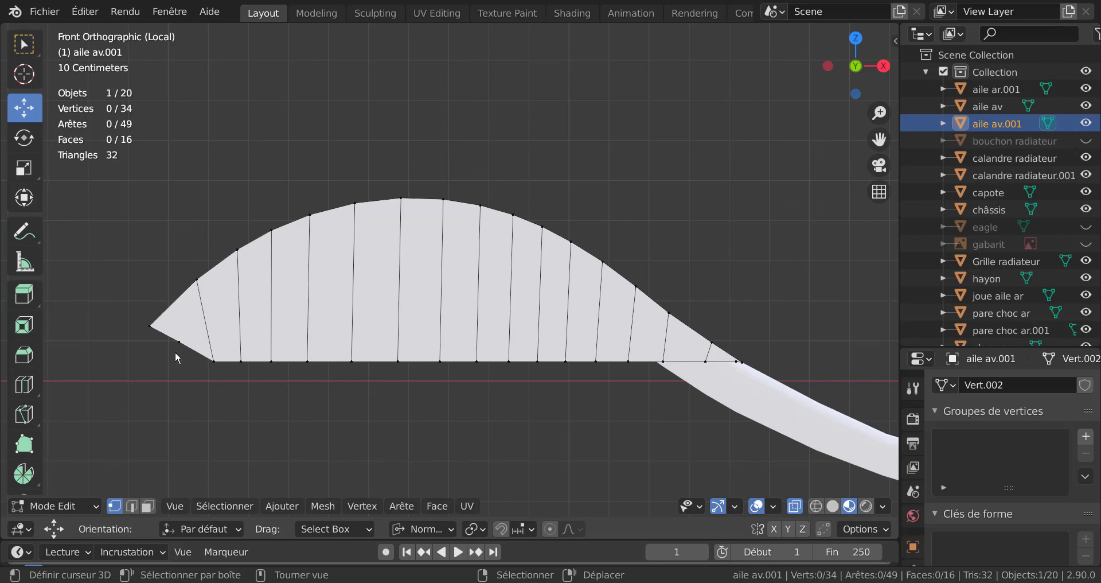
key("ctrl+z")
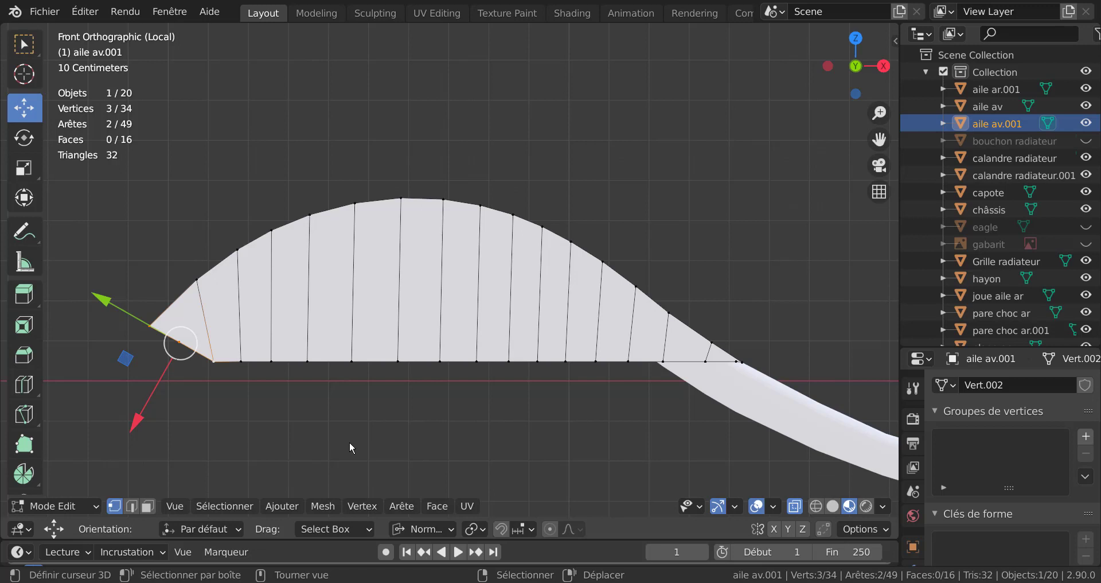
- Scale the three vertices to 0 along X, then set transform orientation back to Global
key("s")
key("x")
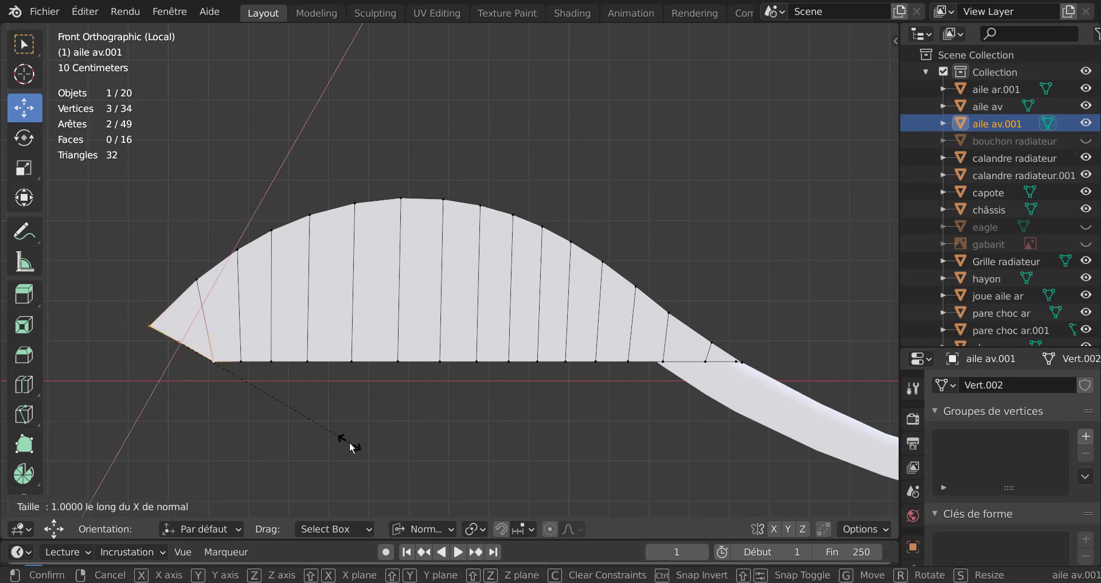
type("0")
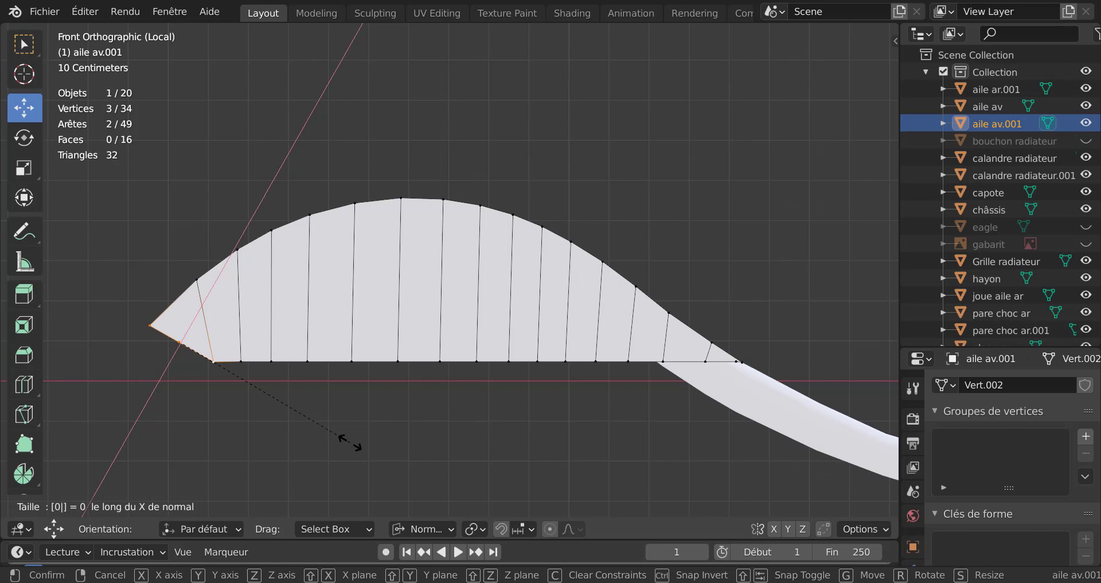
key("Return")
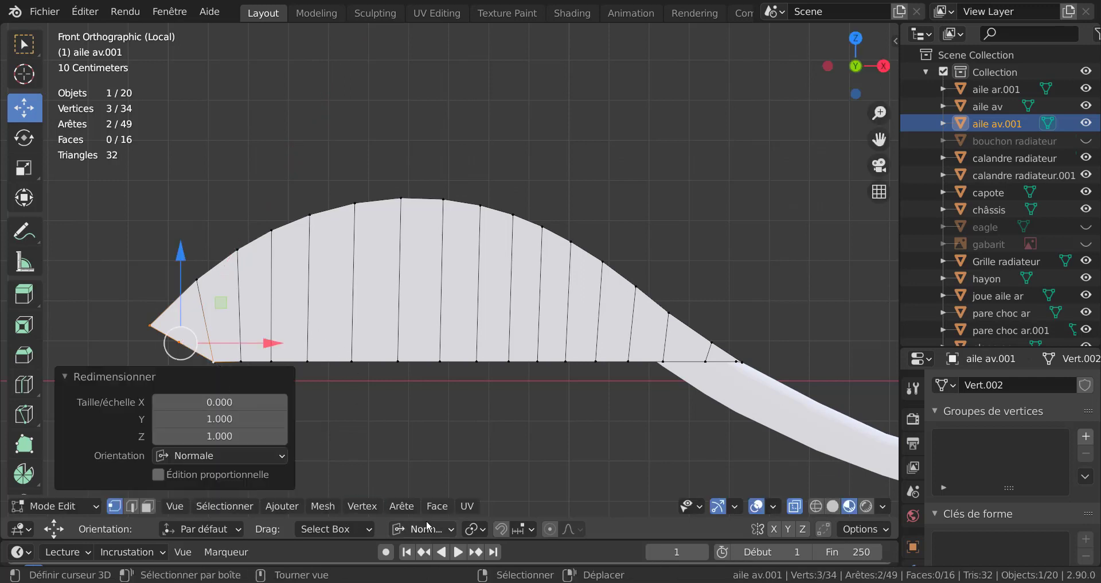
left_click(422, 529)
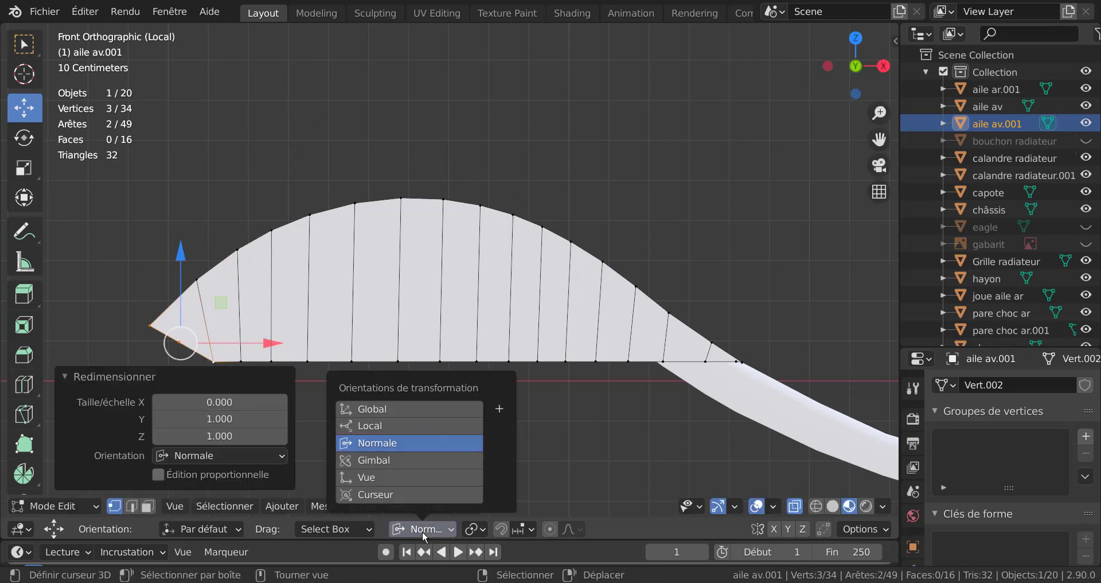
left_click(386, 402)
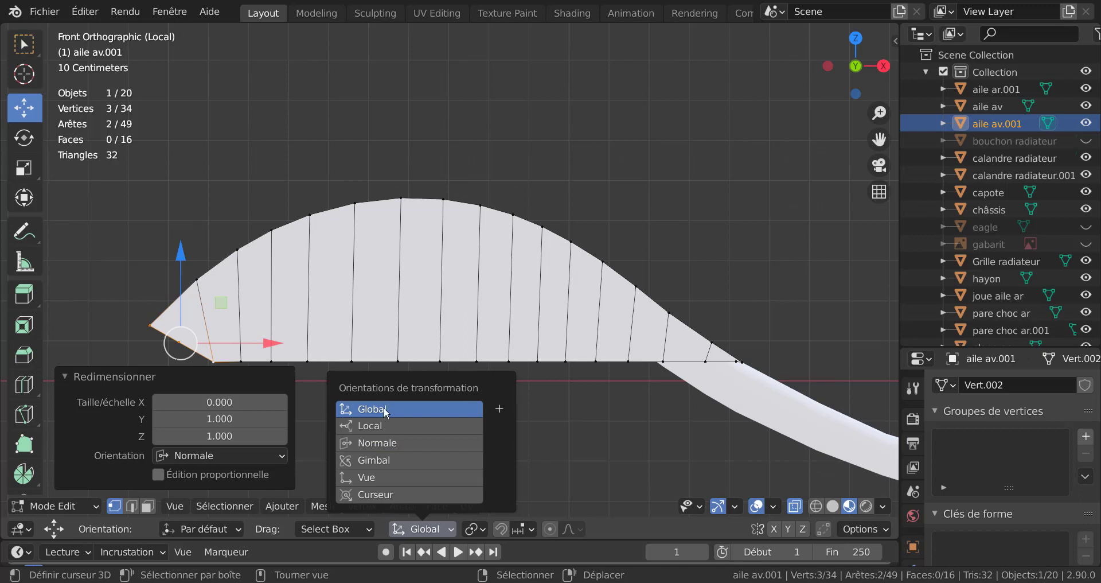
left_click(422, 528)
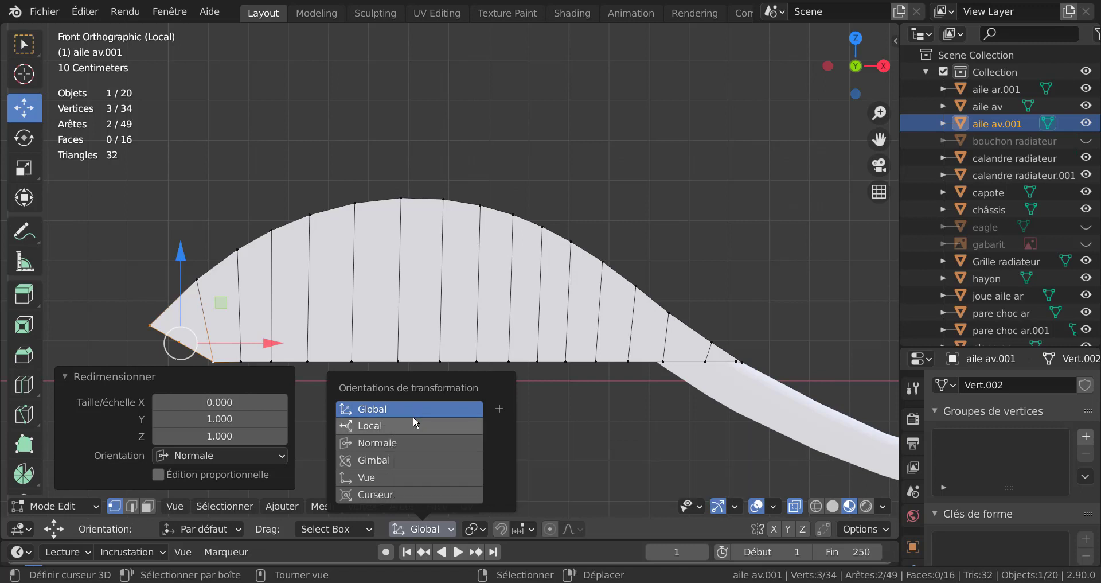
left_click(172, 378)
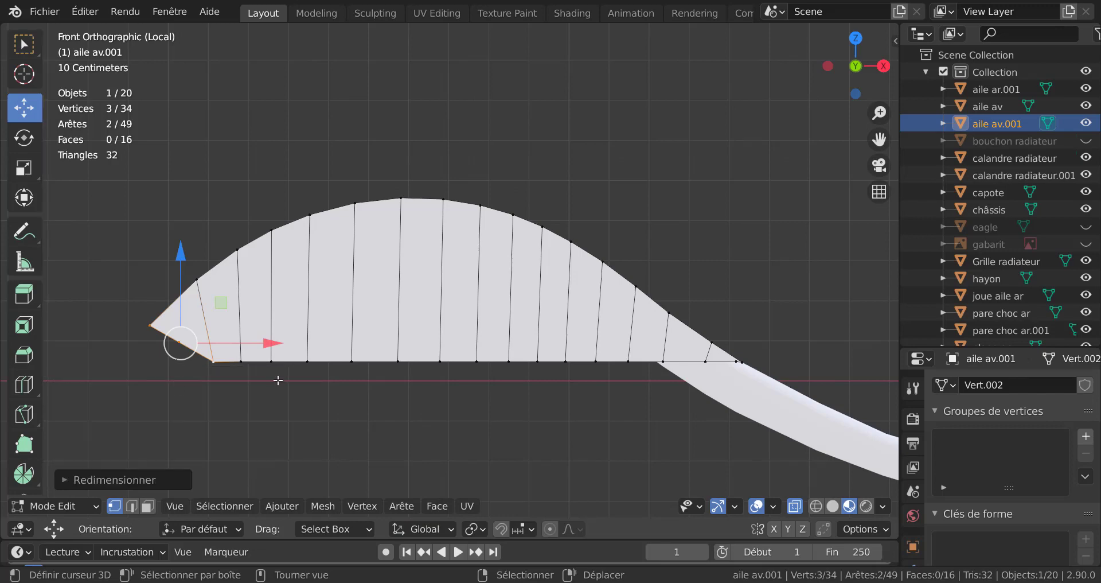
- Select all of aile av.001 and move it against the wheel arch, checking from above
middle_click_drag(432, 408, 638, 443)
key("a")
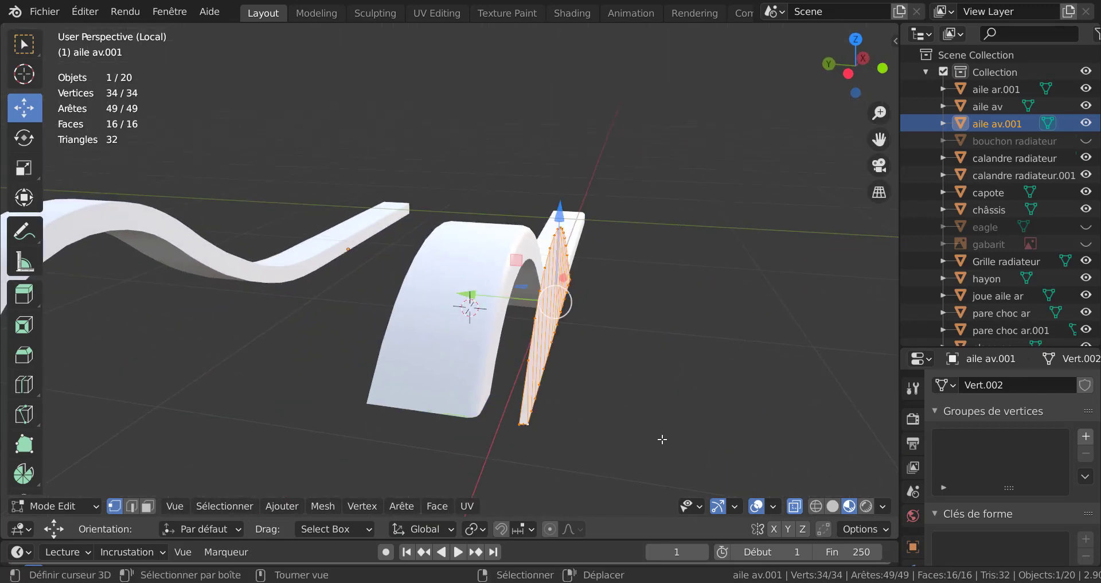
key("g")
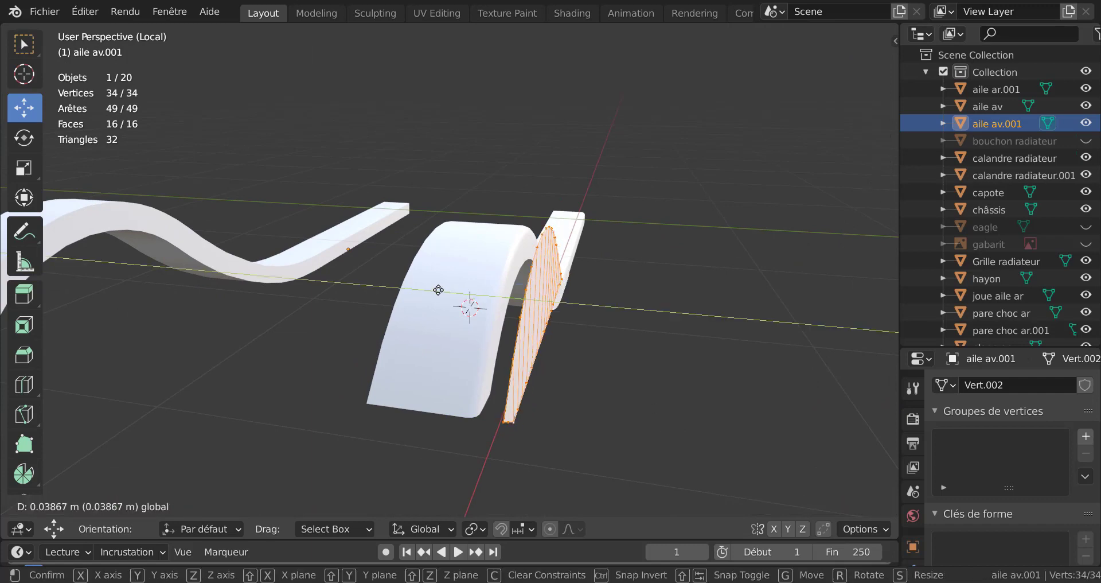
left_click(350, 303)
middle_click_drag(350, 303, 463, 400)
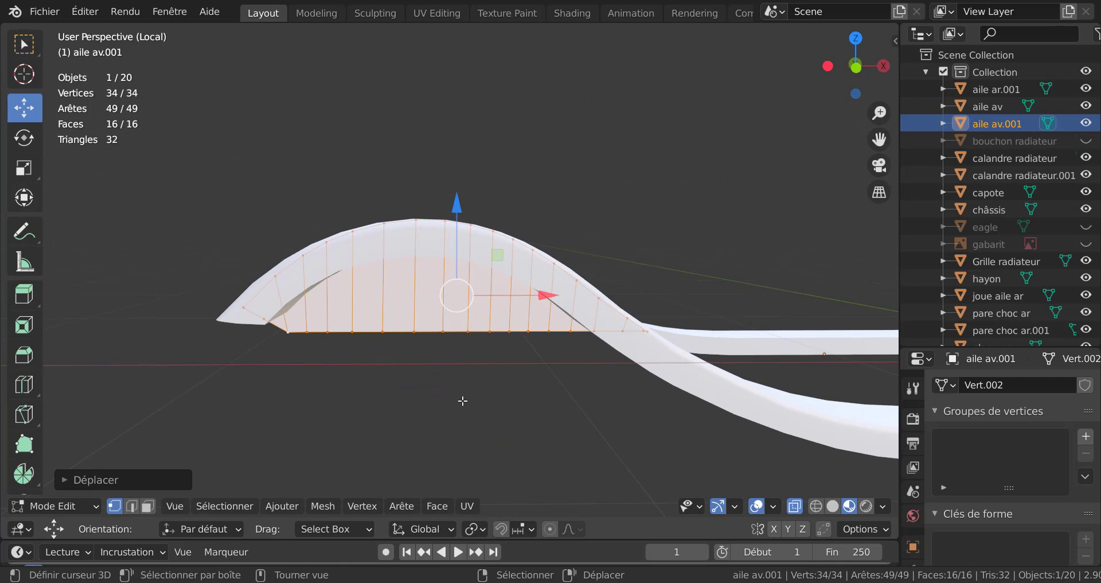
mouse_move(427, 286)
middle_mouse_down()
mouse_move(649, 405)
mouse_move(618, 332)
mouse_move(263, 323)
middle_mouse_up()
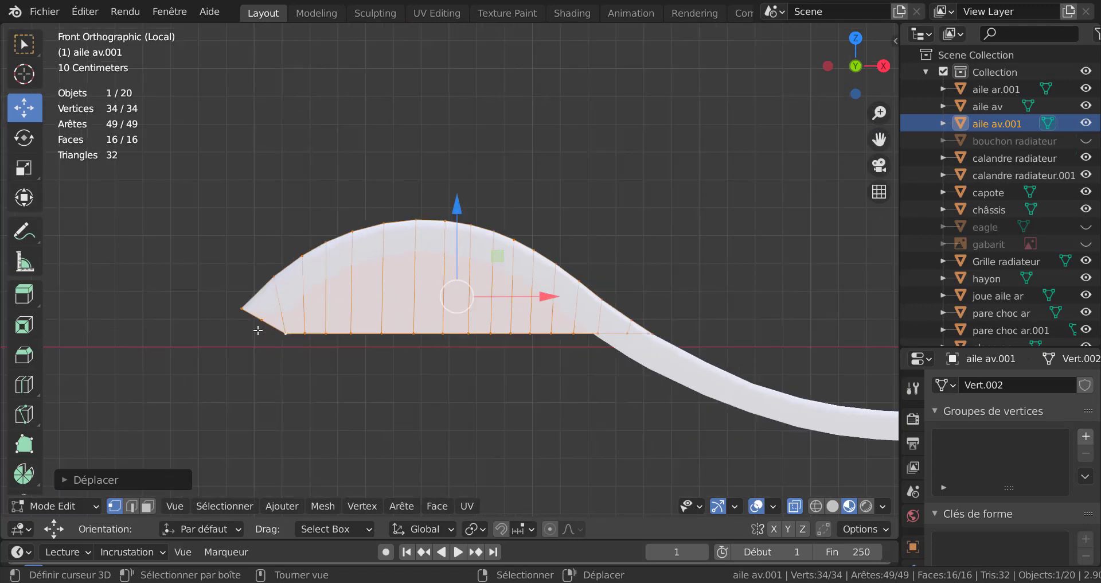
- Show the whole car again and frame the wing's front in front orthographic view
key("KP_Divide")
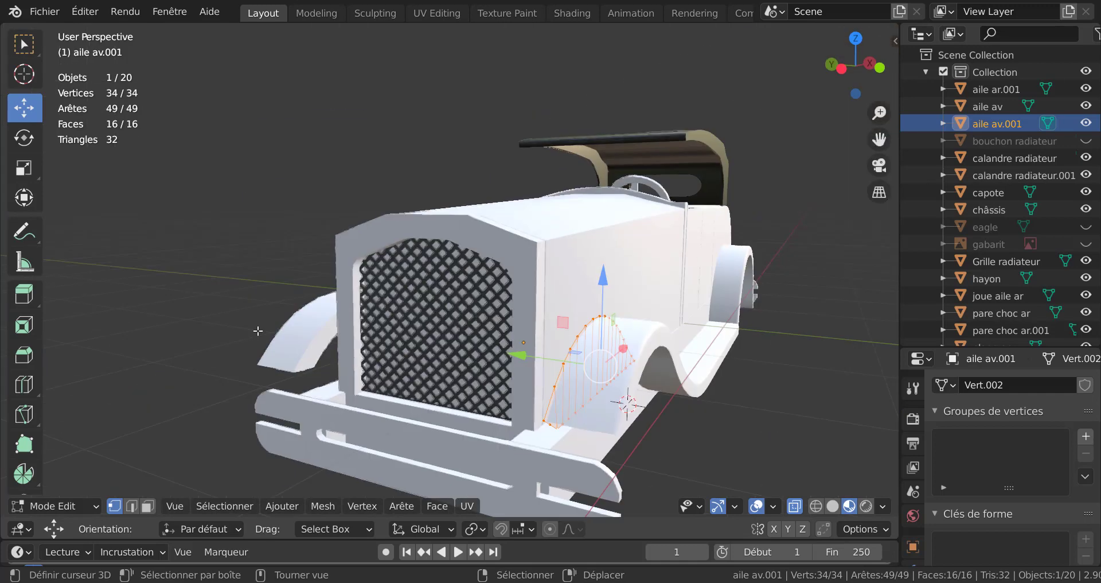
middle_click_drag(258, 331, 339, 305)
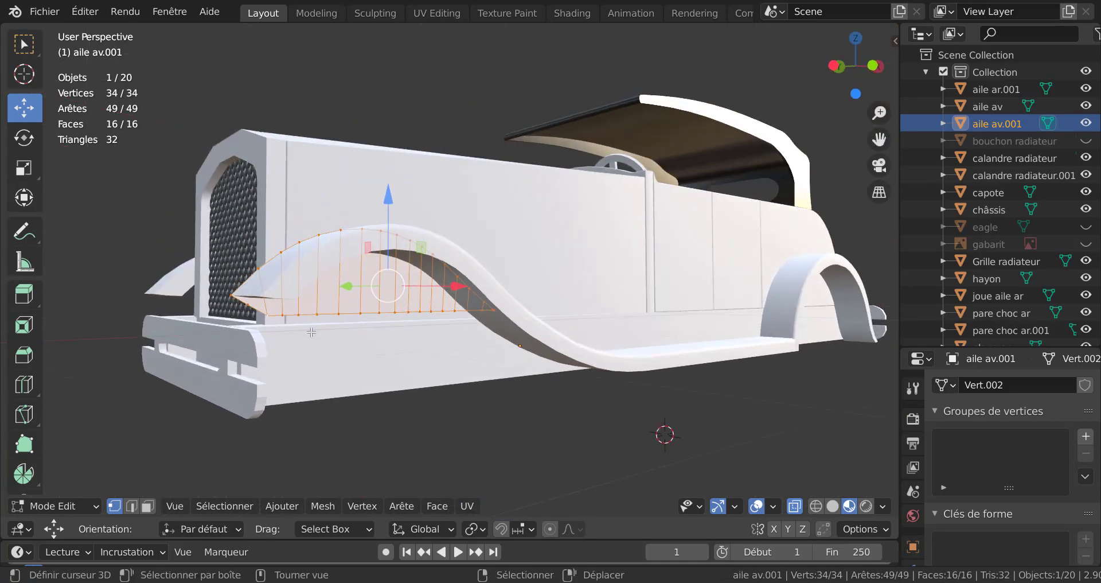
middle_click_drag(368, 360, 328, 375)
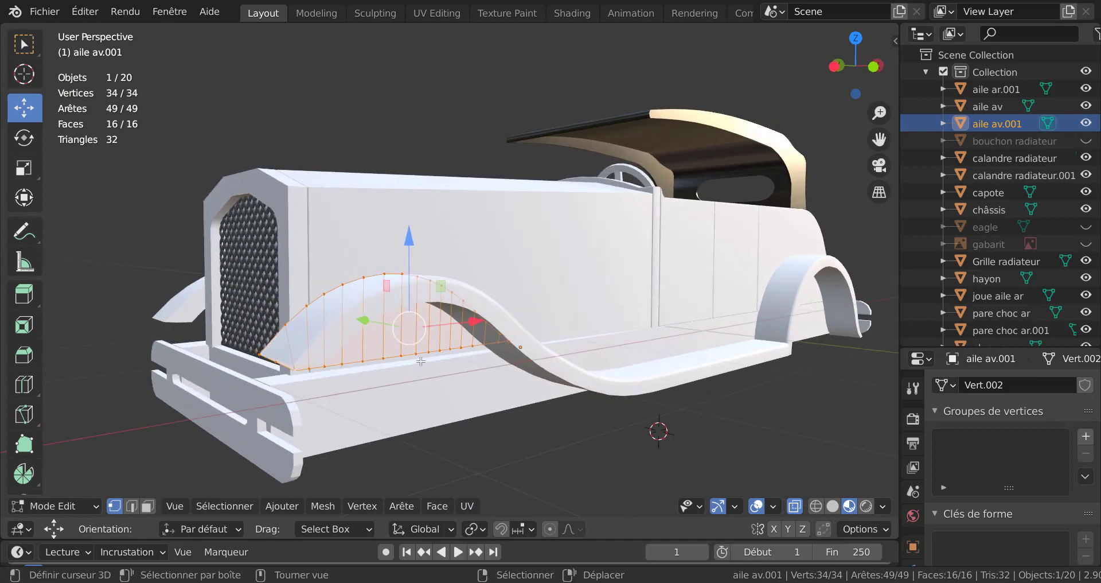
key("KP_1")
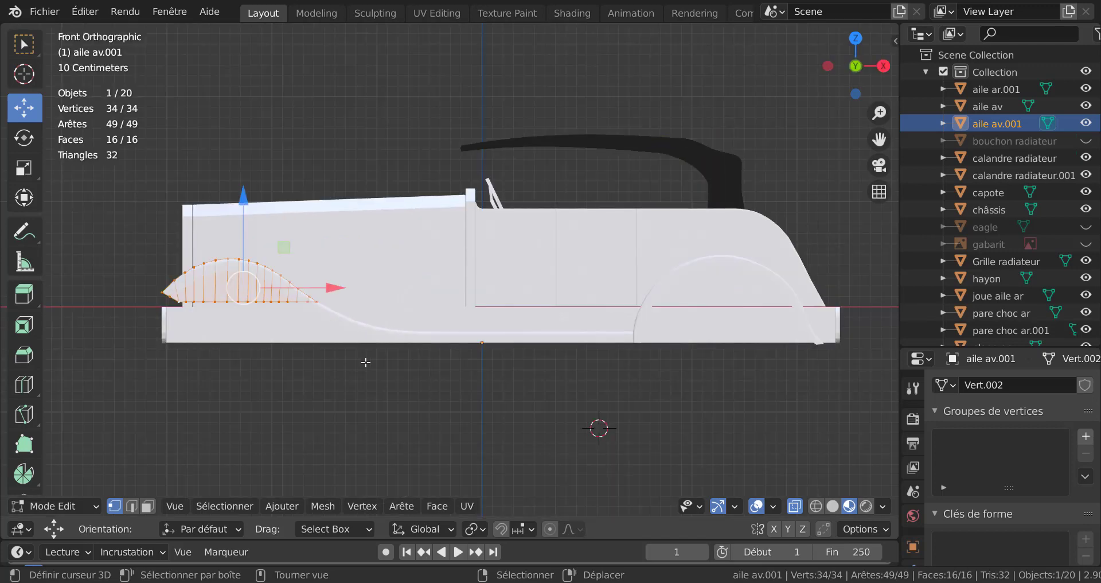
middle_click_drag(383, 396, 519, 403, "shift")
scroll(440, 431, "up", 1)
scroll(439, 431, "up", 1)
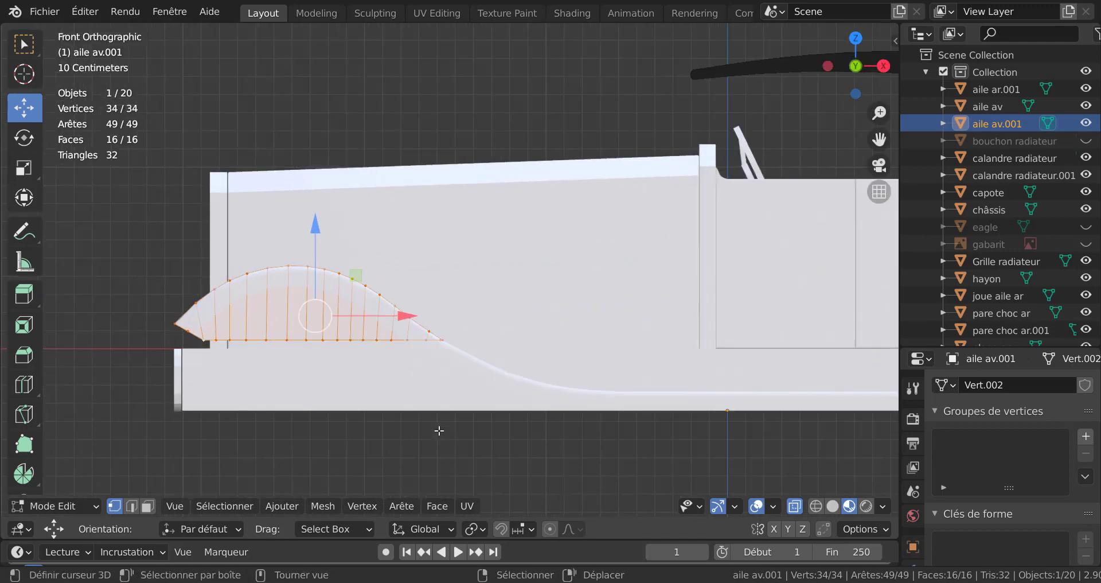
scroll(438, 432, "up", 2)
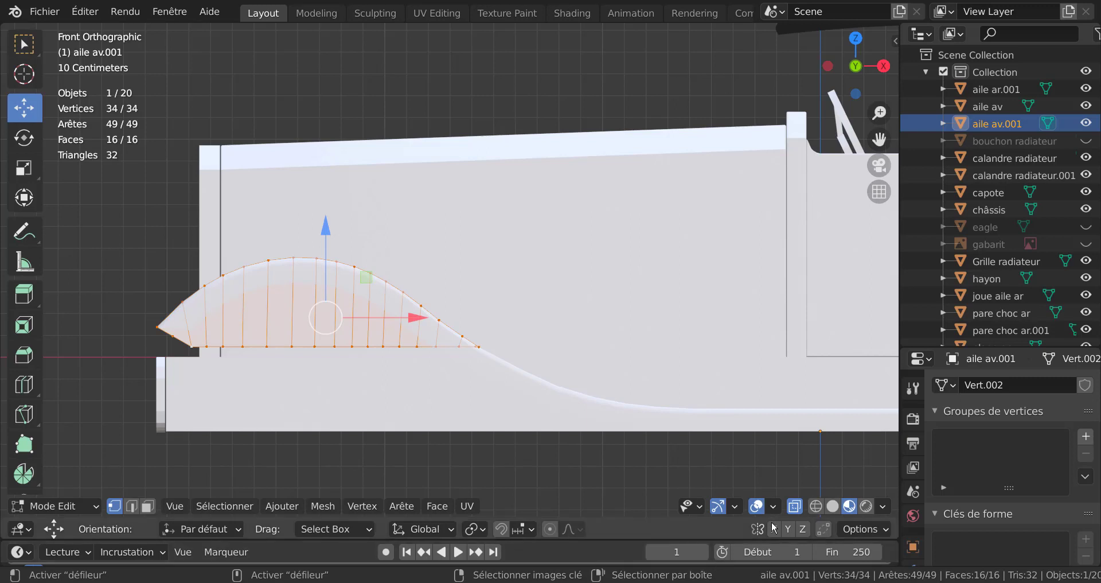
- Circle-select the wing's fifteen bottom-edge vertices and lower them −0.04663 m along Z
left_click(372, 402)
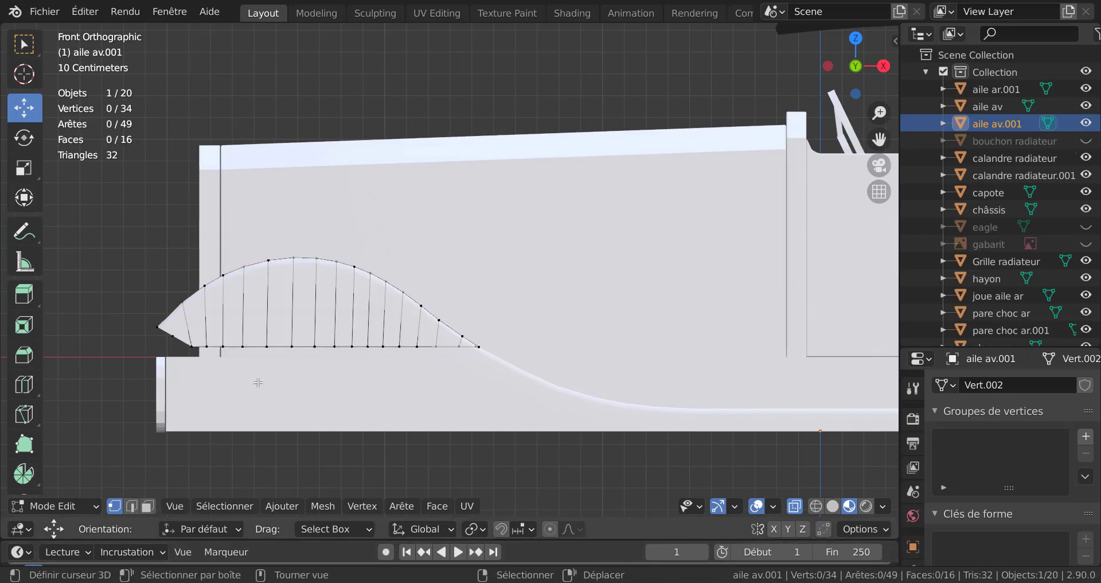
key("c")
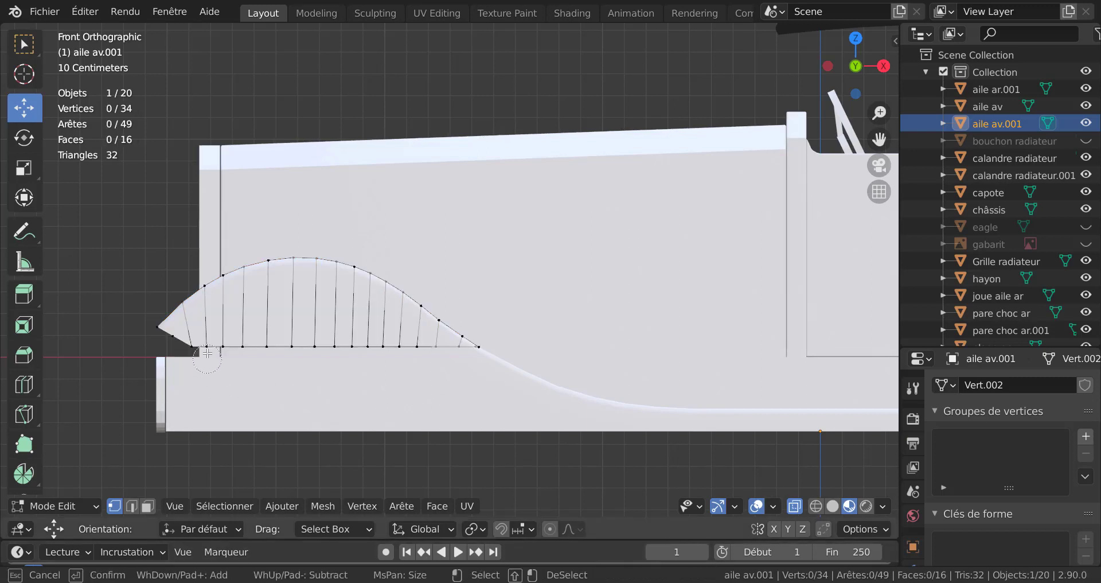
left_click_drag(207, 349, 445, 365)
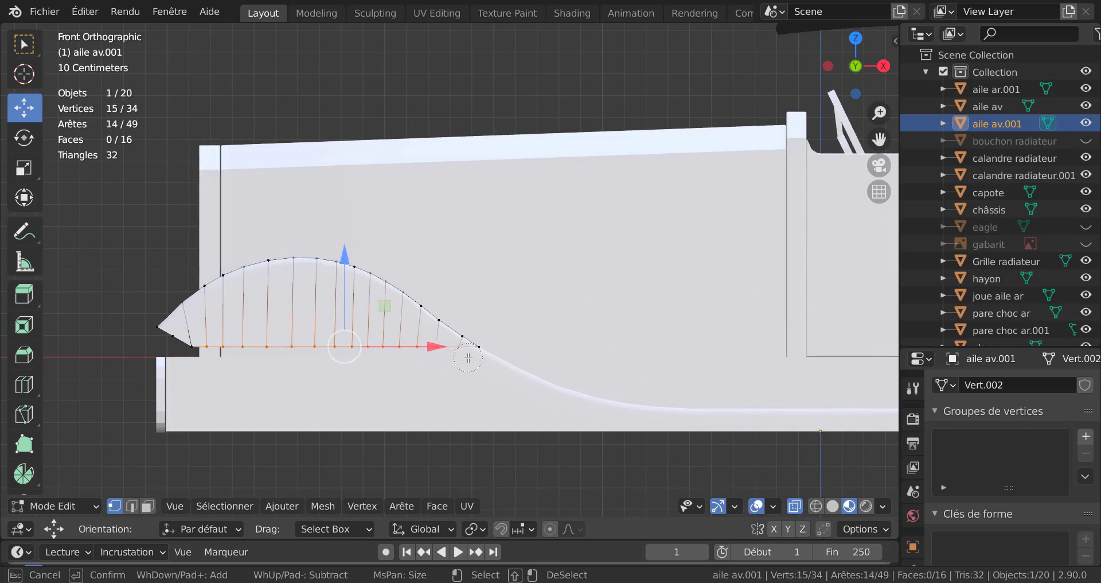
key("Escape")
scroll(441, 367, "up", 1)
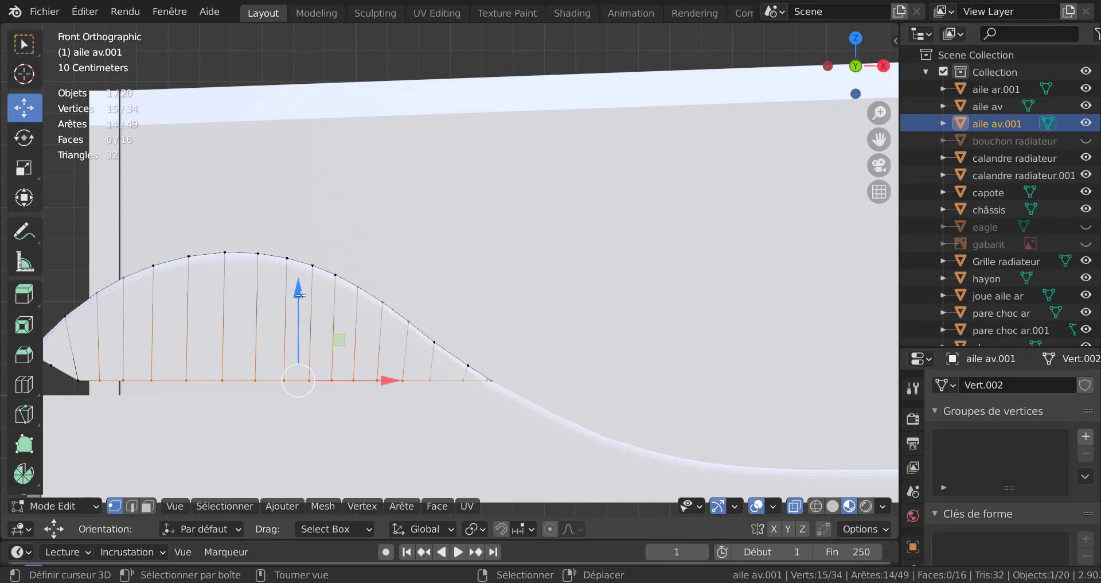
mouse_move(300, 295)
left_mouse_down()
mouse_move(302, 344)
mouse_move(305, 326)
left_mouse_up()
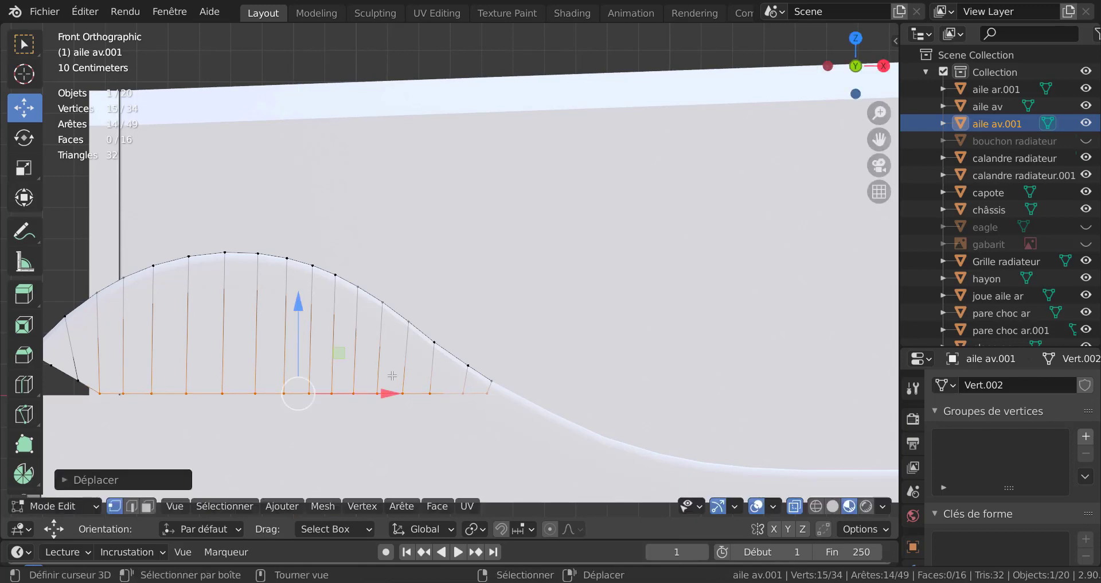
- Check the lowered edge from around the front, select a front-tip vertex and switch to side view
mouse_move(305, 326)
middle_mouse_down()
mouse_move(524, 366)
mouse_move(584, 342)
mouse_move(481, 375)
middle_mouse_up()
scroll(585, 342, "down", 5)
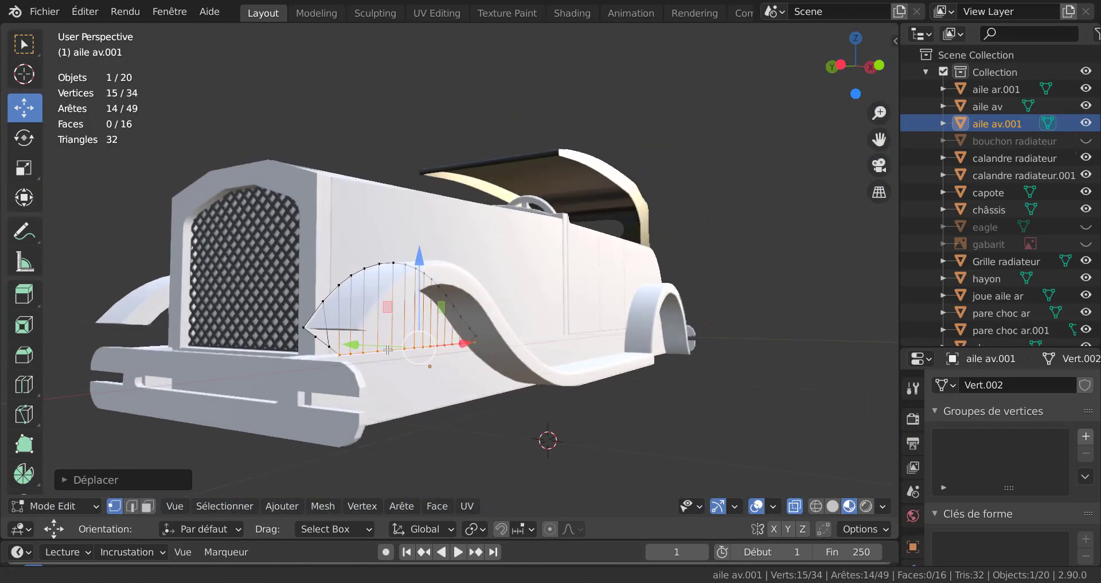
scroll(481, 375, "up", 2)
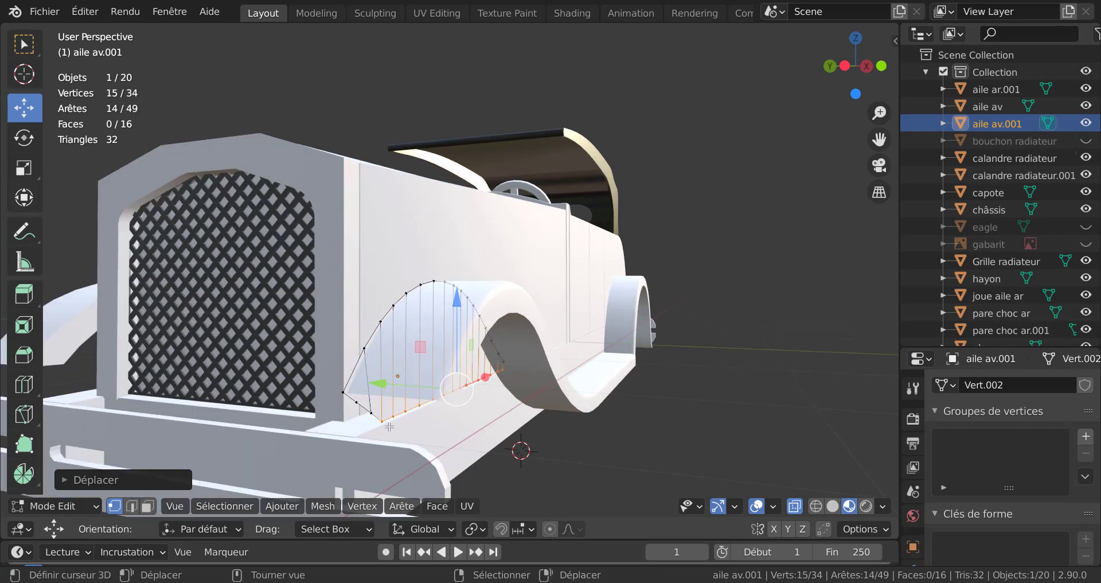
left_click(344, 391)
middle_click_drag(360, 417, 346, 404)
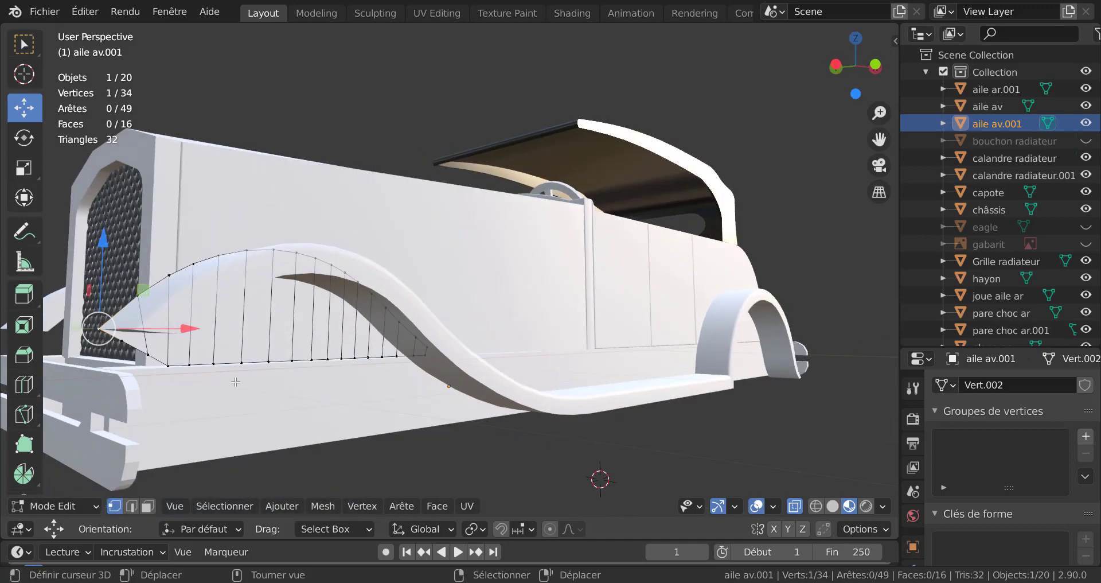
key("KP_3")
- Frame the wing in front orthographic view and select four vertices at its front tip
key("ctrl+KP_3")
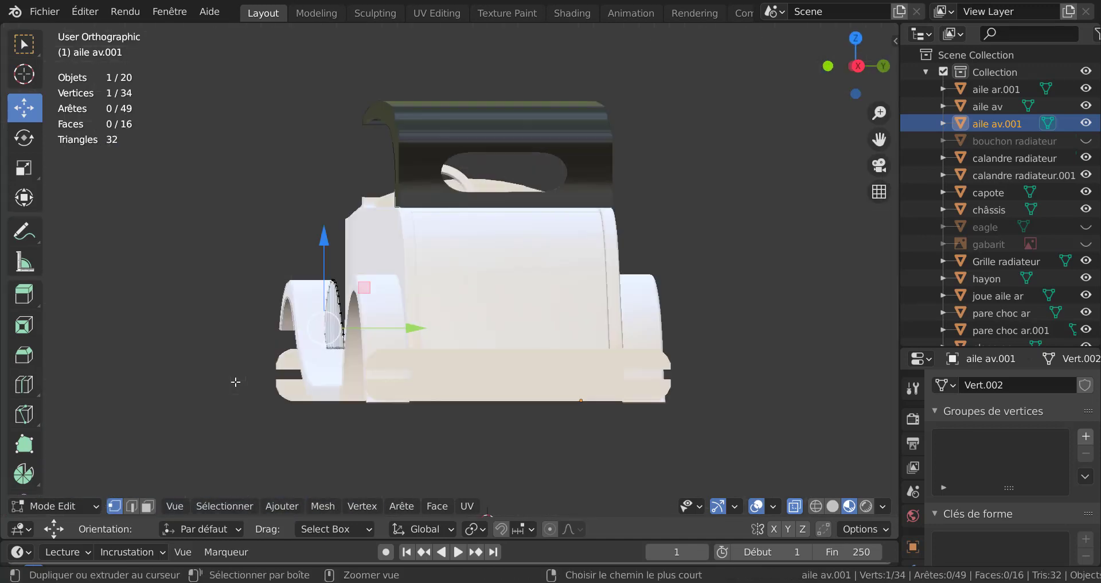
key("KP_1")
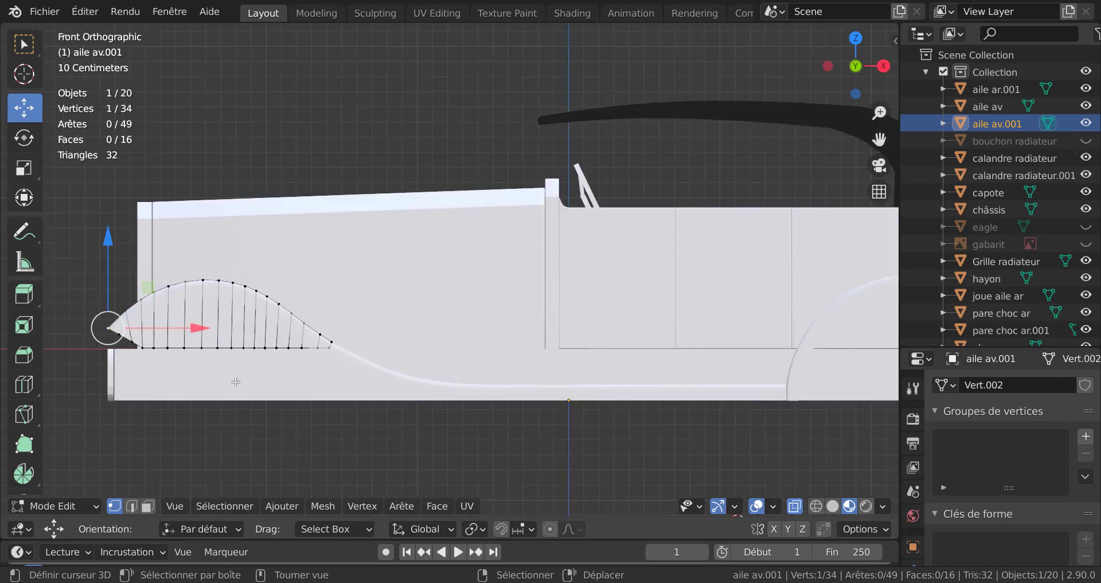
middle_click_drag(148, 348, 365, 340, "shift")
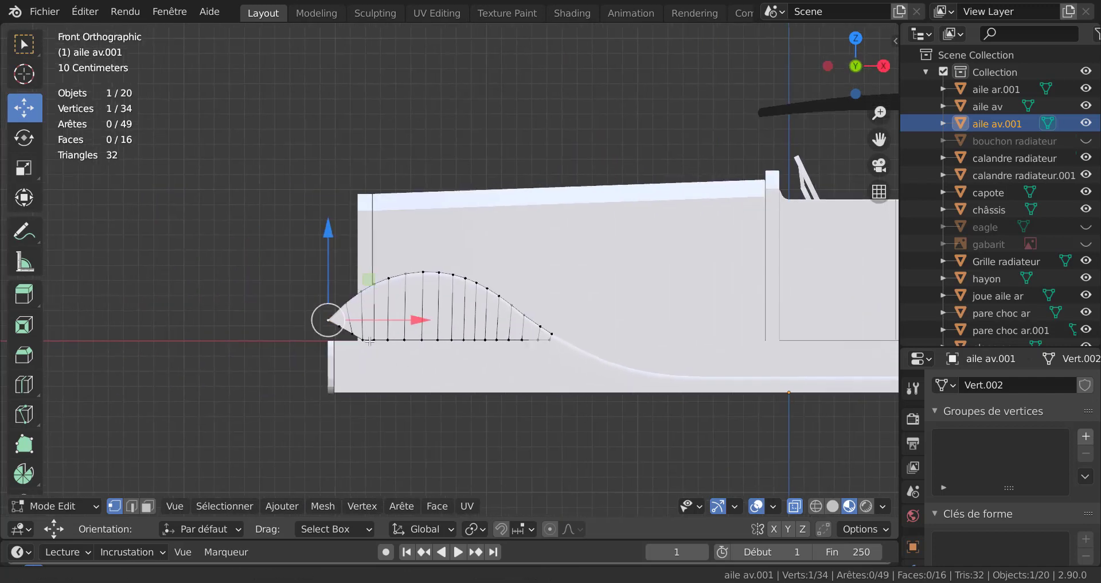
scroll(286, 401, "up", 3)
scroll(260, 427, "up", 1)
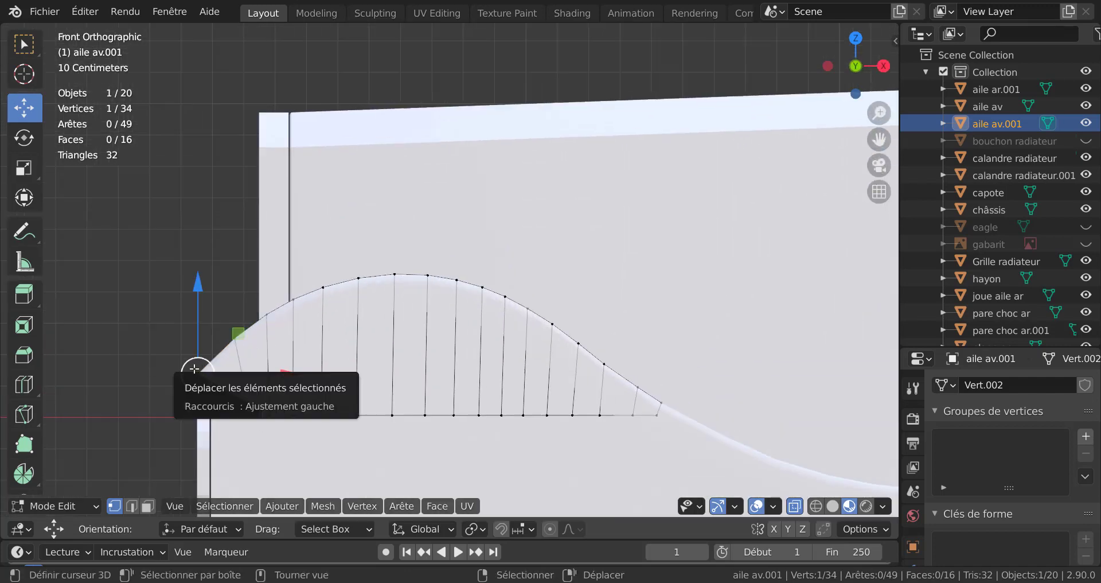
left_click(221, 387, "shift")
left_click(248, 401, "shift")
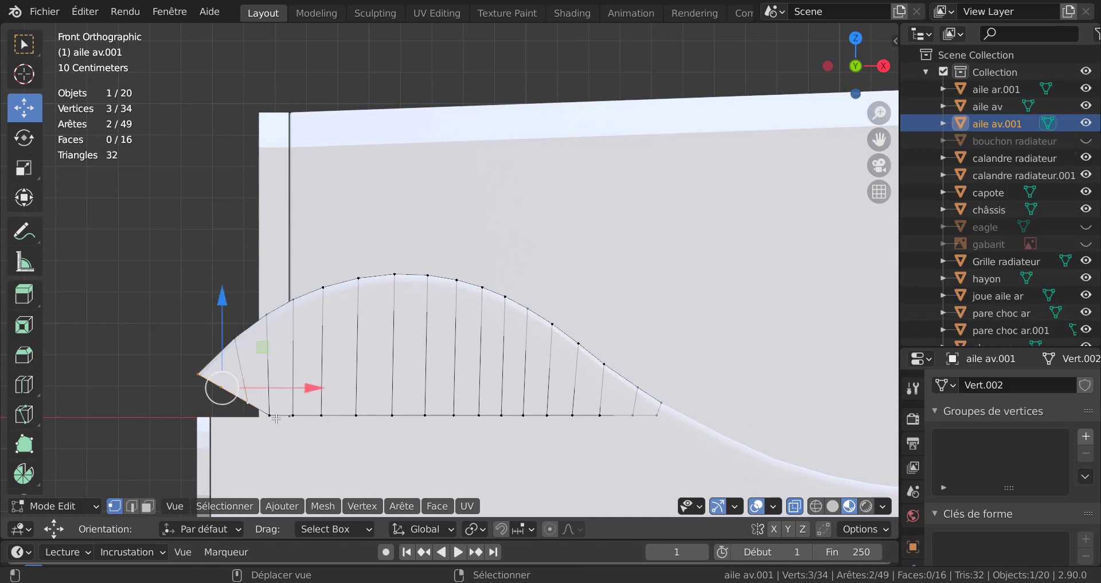
left_click(265, 415, "shift")
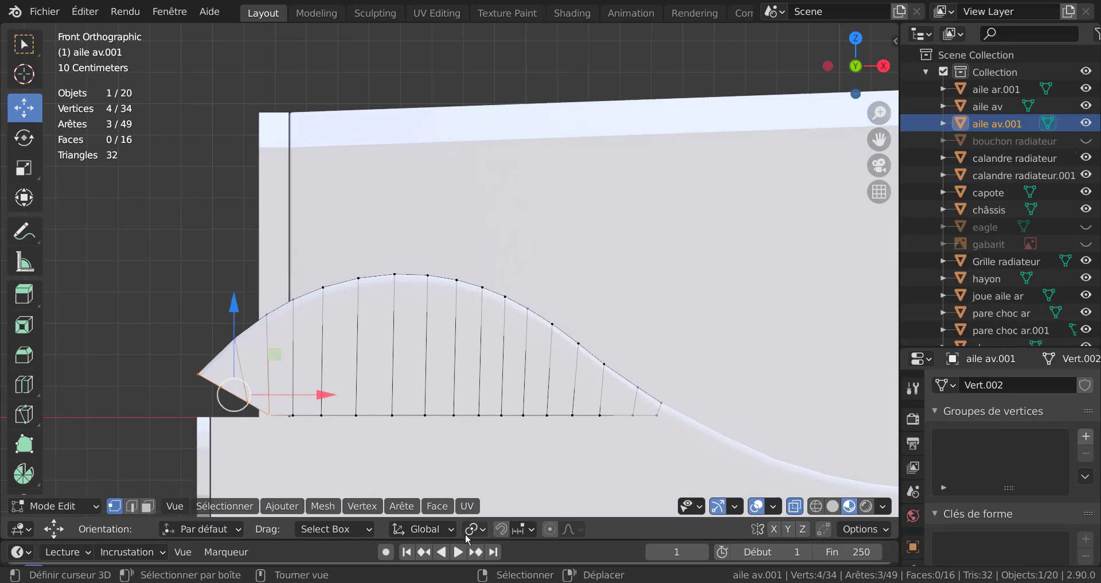
left_click(469, 533)
- Switch the transform orientation to Normale, then back to Global
left_click(423, 527)
left_click(372, 442)
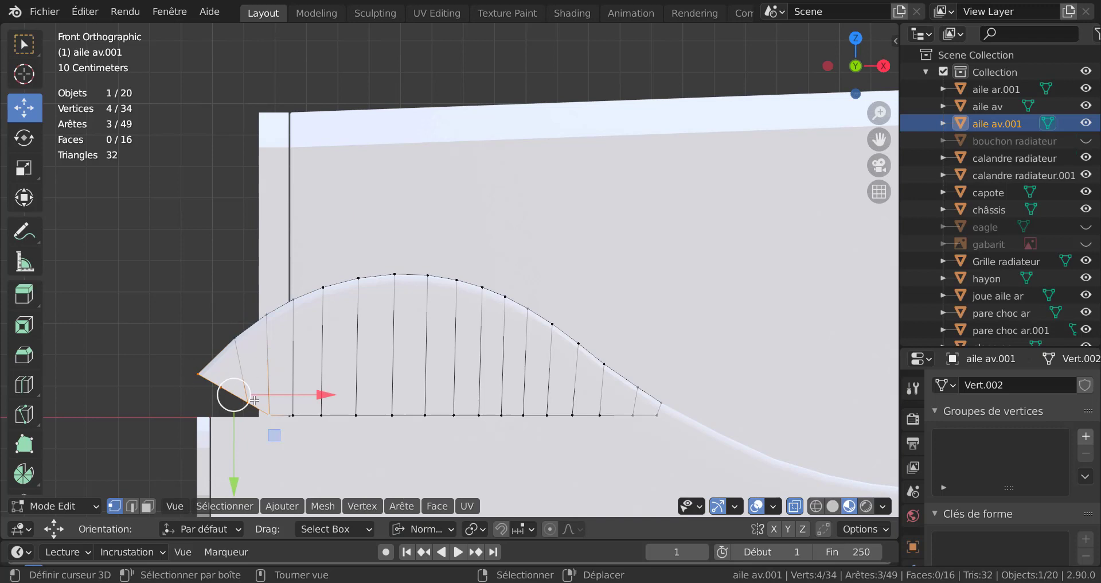
left_click(423, 528)
left_click(422, 528)
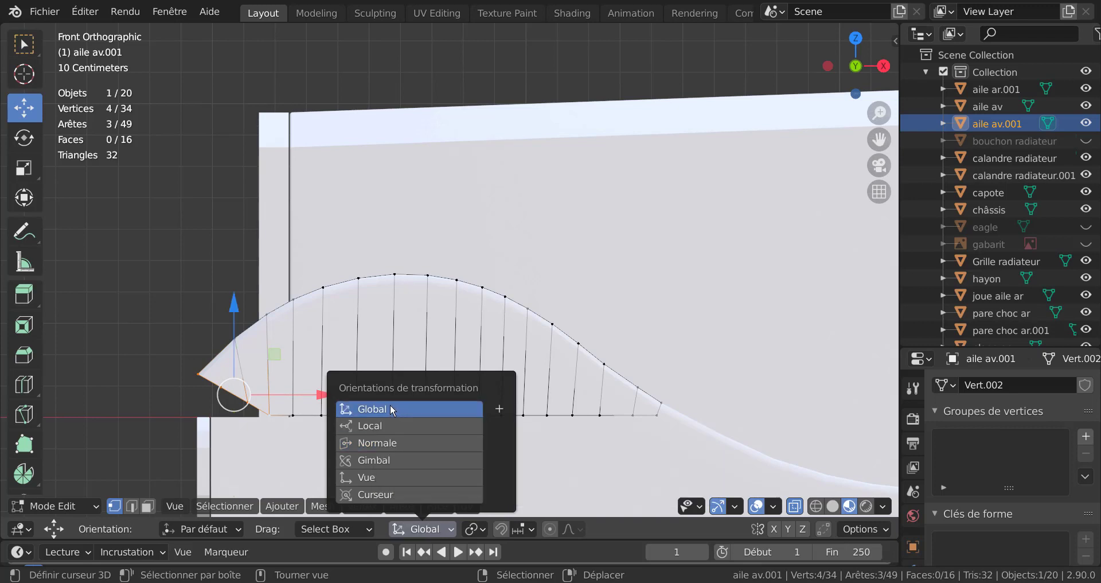
left_click(391, 408)
scroll(420, 370, "down", 1)
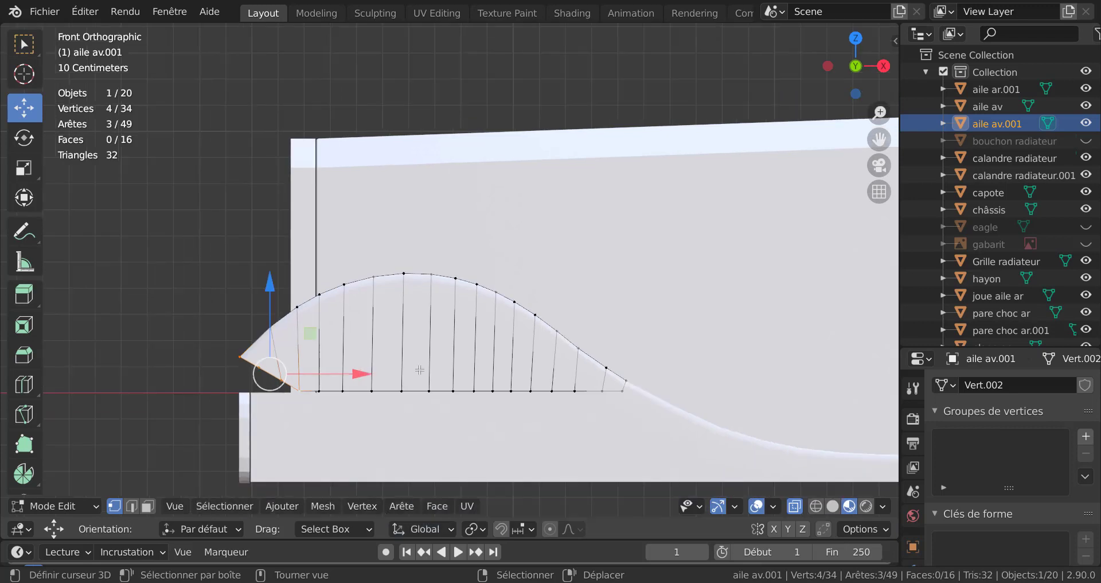
scroll(309, 357, "up", 2)
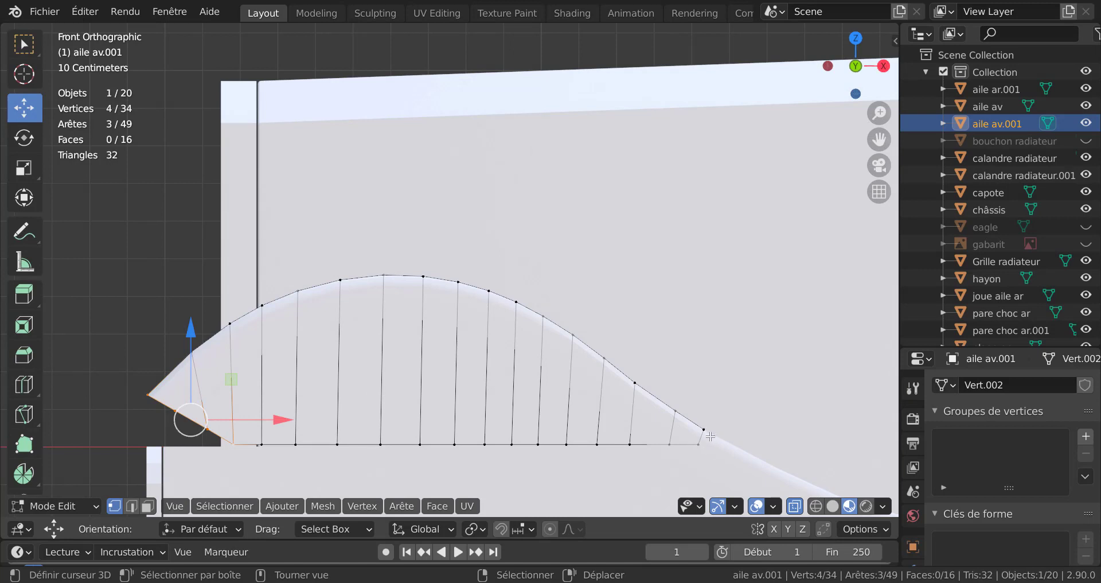
- Move the wing's rear bottom vertex about 0.035 m along X and 0.029 m down in Z
left_click(710, 436)
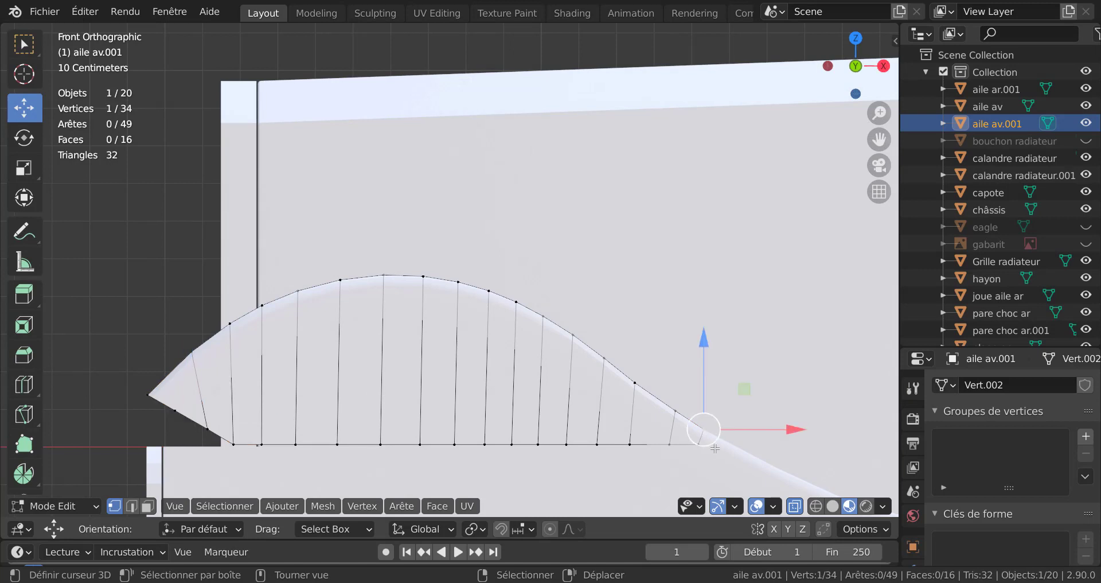
scroll(714, 448, "down", 1)
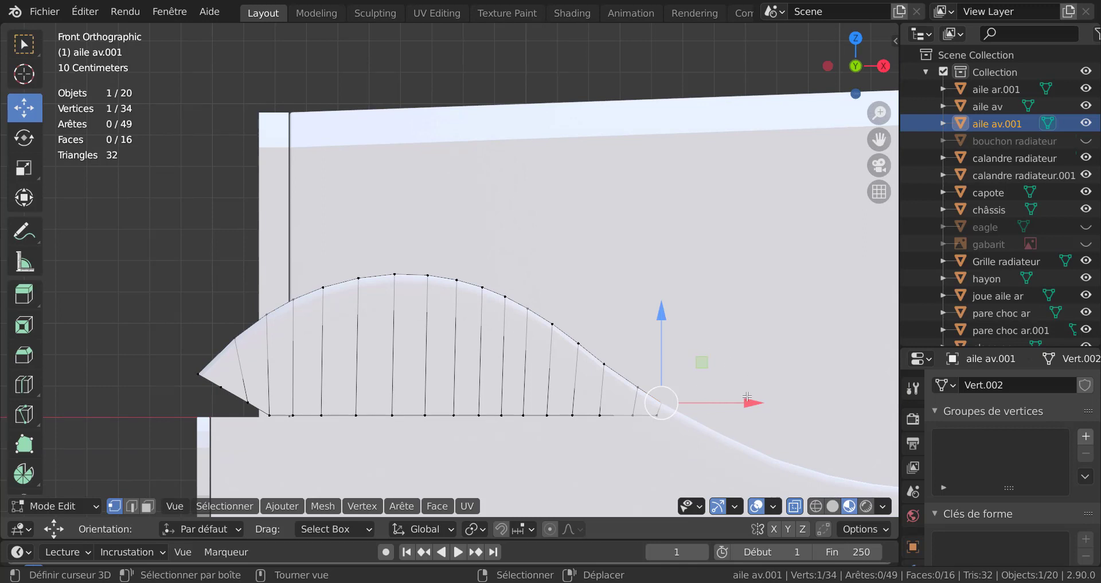
left_click_drag(748, 403, 763, 405)
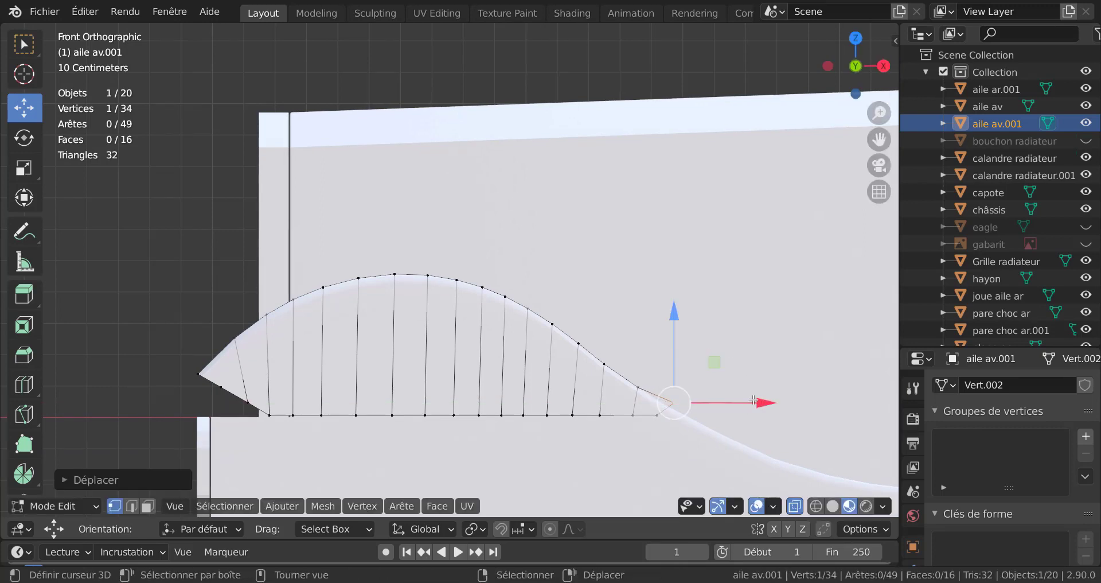
left_click_drag(671, 367, 679, 305)
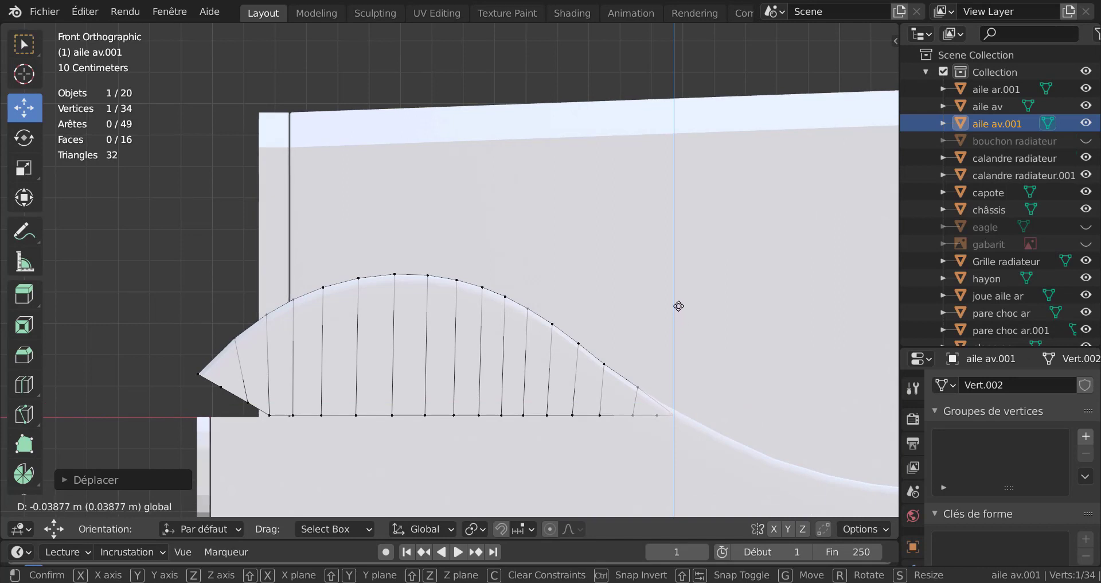
left_click(679, 305)
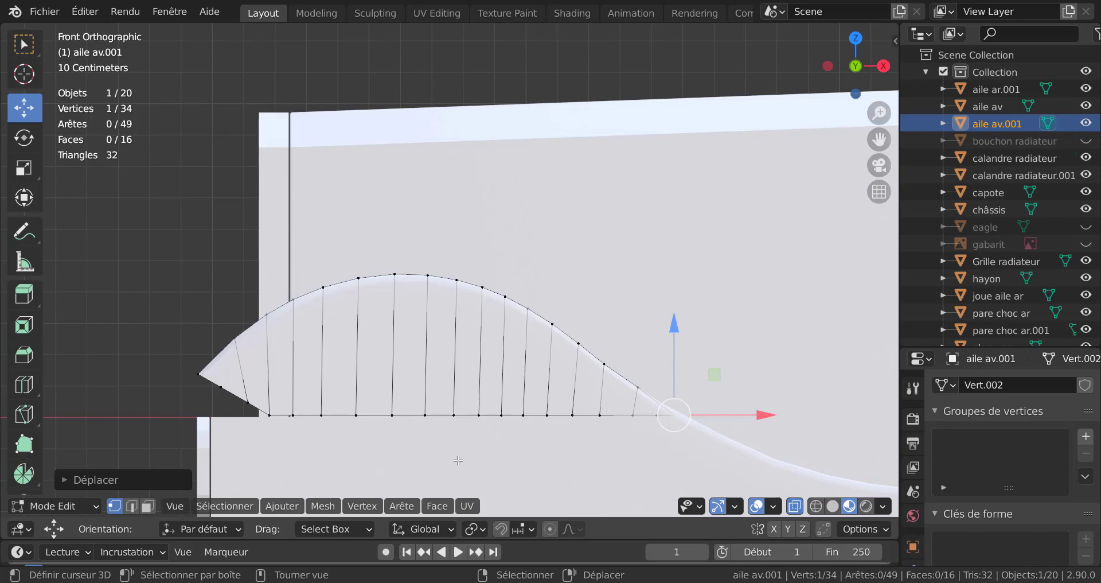
scroll(459, 460, "down", 5)
middle_click_drag(458, 461, 403, 458)
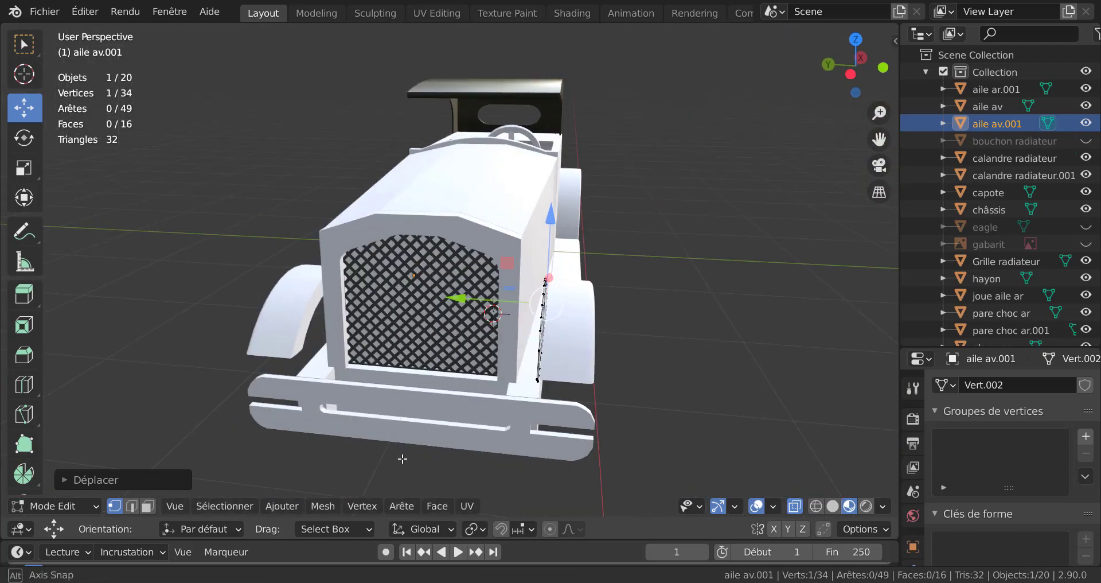
- Select all the wing's vertices and shift the edge row slightly along Y in top view
scroll(485, 435, "up", 3)
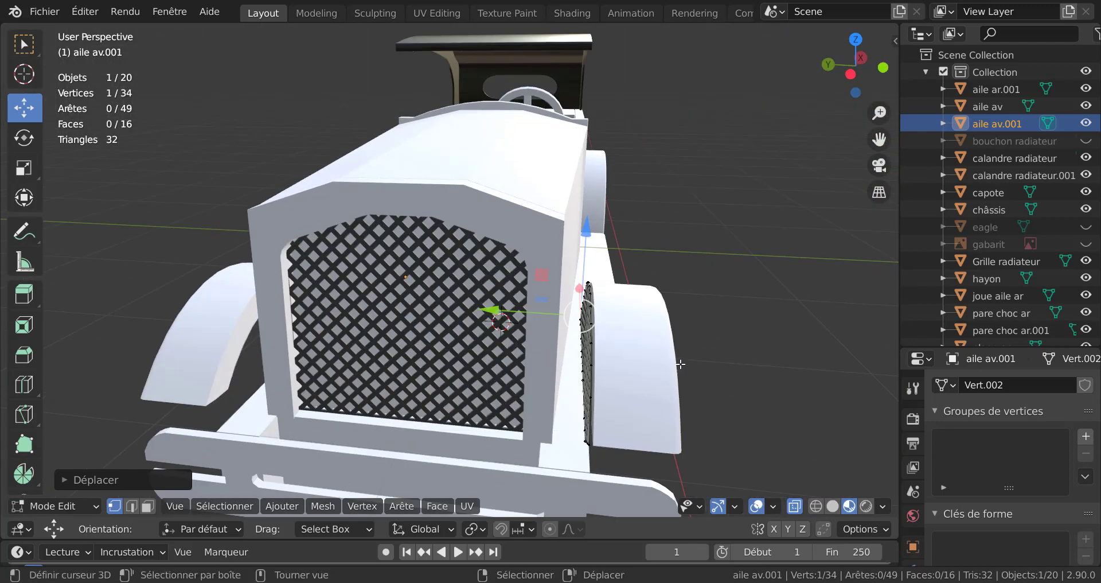
key("a")
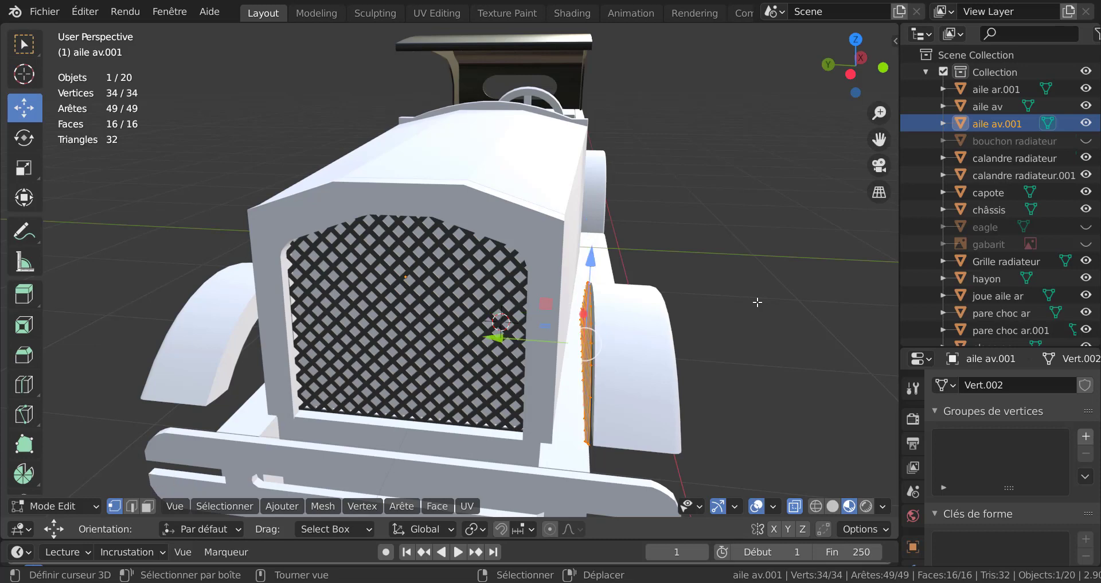
key("KP_7")
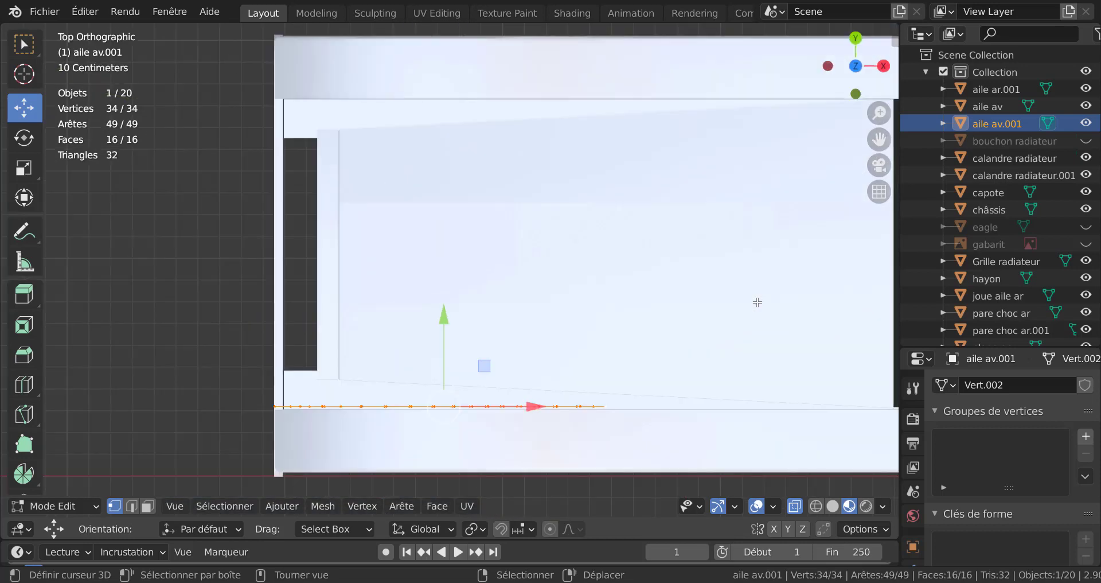
scroll(520, 406, "up", 2)
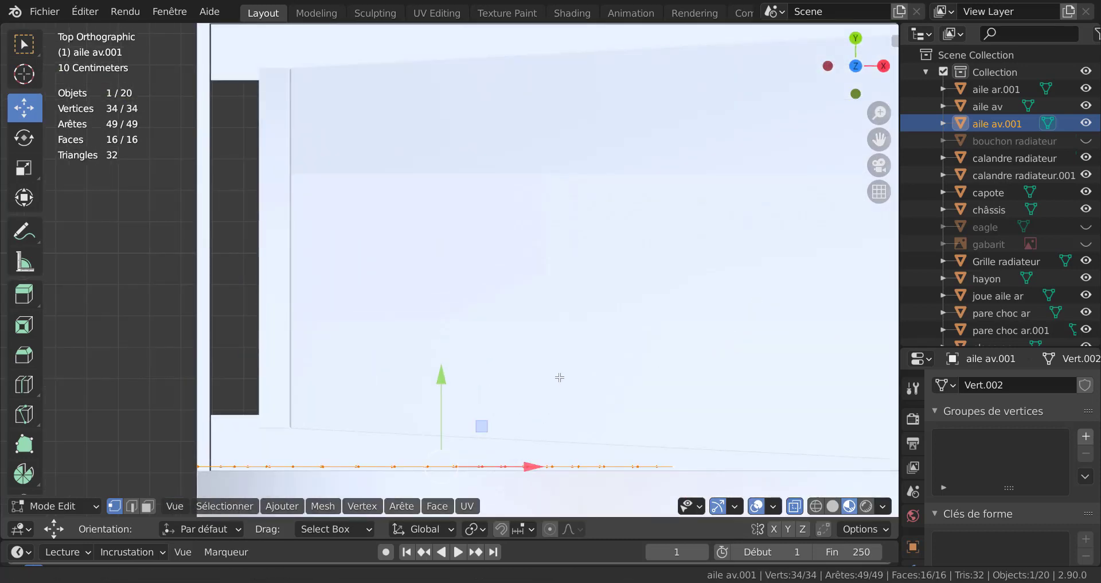
middle_click_drag(561, 376, 598, 281, "shift")
scroll(549, 323, "up", 2)
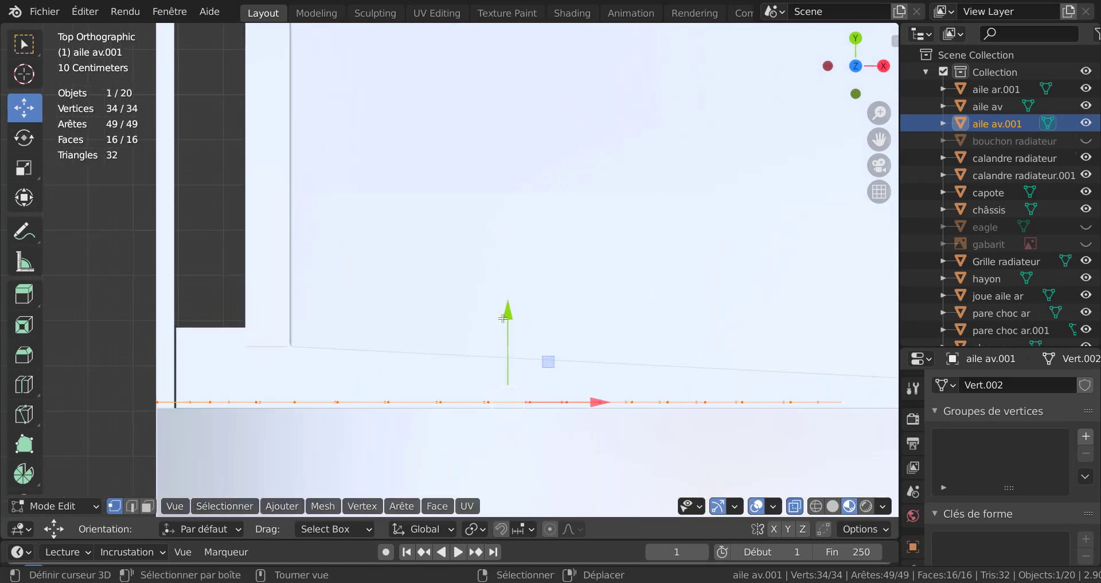
left_click_drag(511, 313, 515, 362)
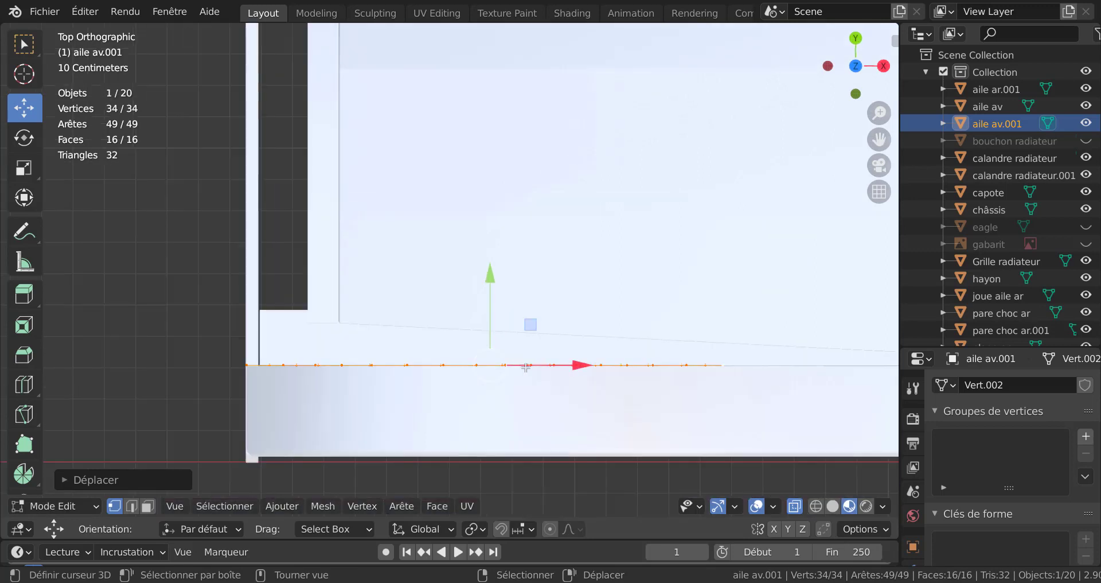
scroll(515, 362, "down", 2)
- Extrude the edge row about 0.068 m into a thin face strip and return to Object Mode
key("e")
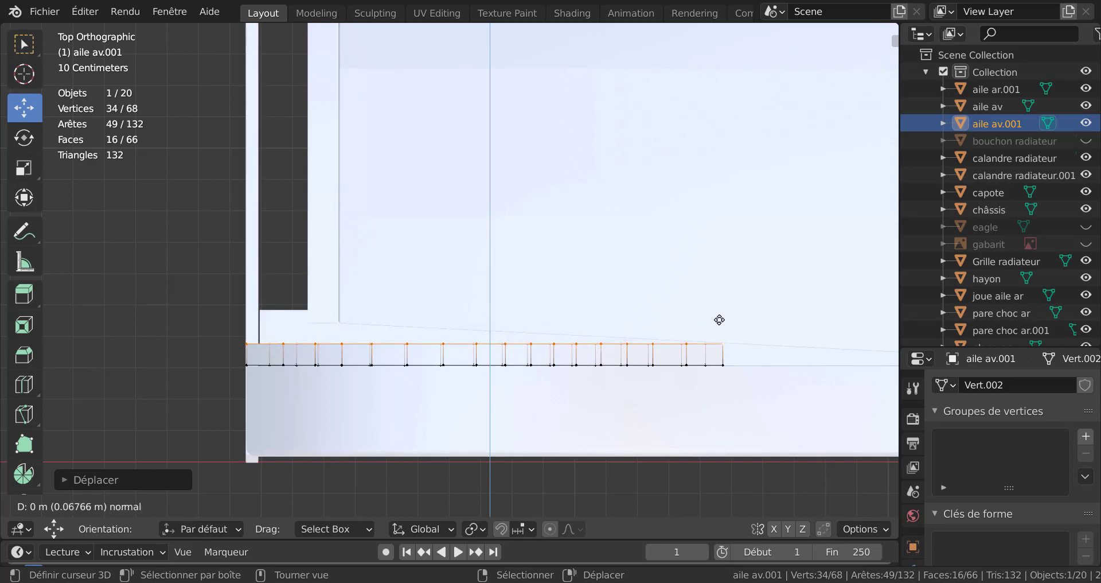
left_click(719, 319)
key("Tab")
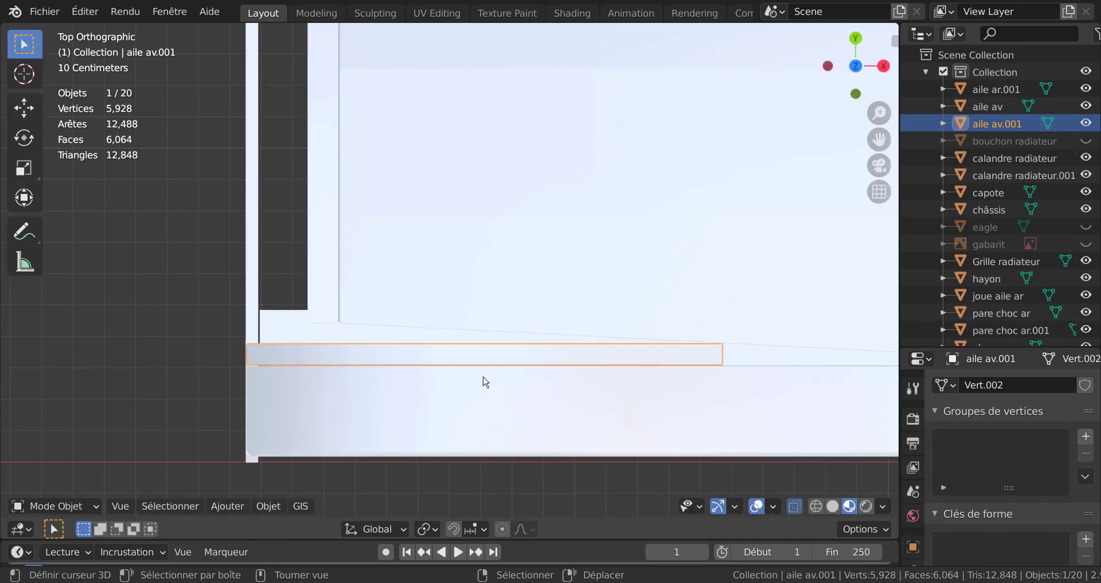
scroll(485, 382, "down", 1)
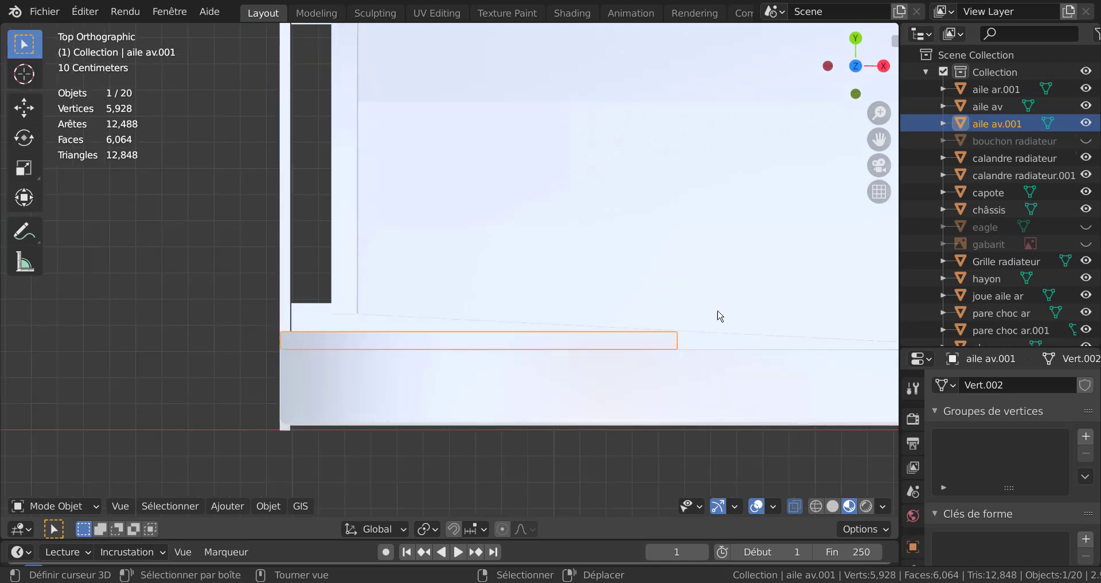
scroll(350, 429, "down", 2)
mouse_move(350, 429)
middle_mouse_down()
mouse_move(604, 349)
mouse_move(591, 335)
middle_mouse_up()
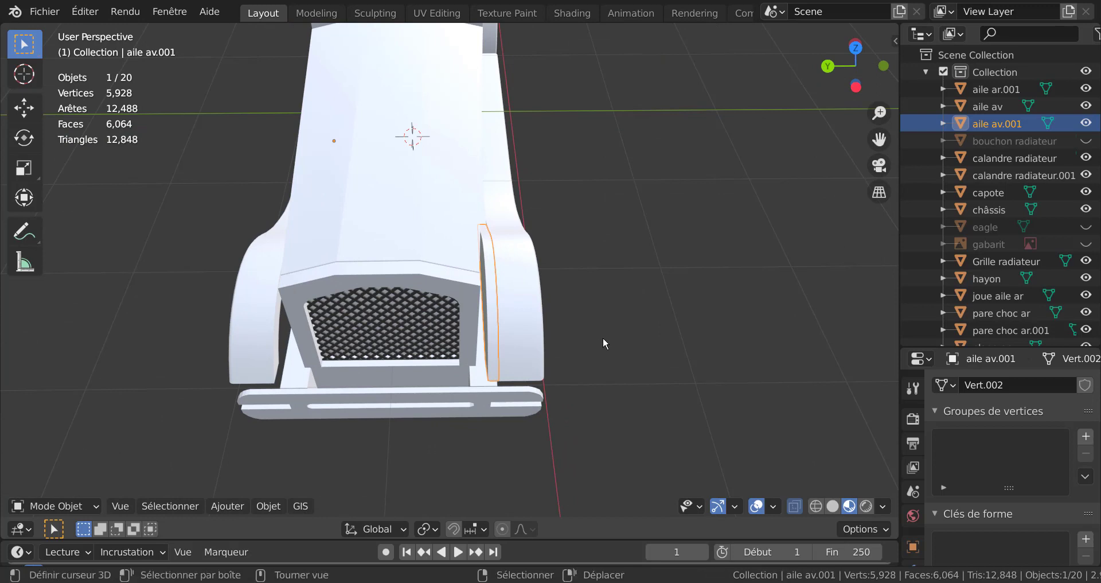
- Duplicate the whole aile av.001 strip and move the copy about 1.21 m along Y to the car's other side
key("Tab")
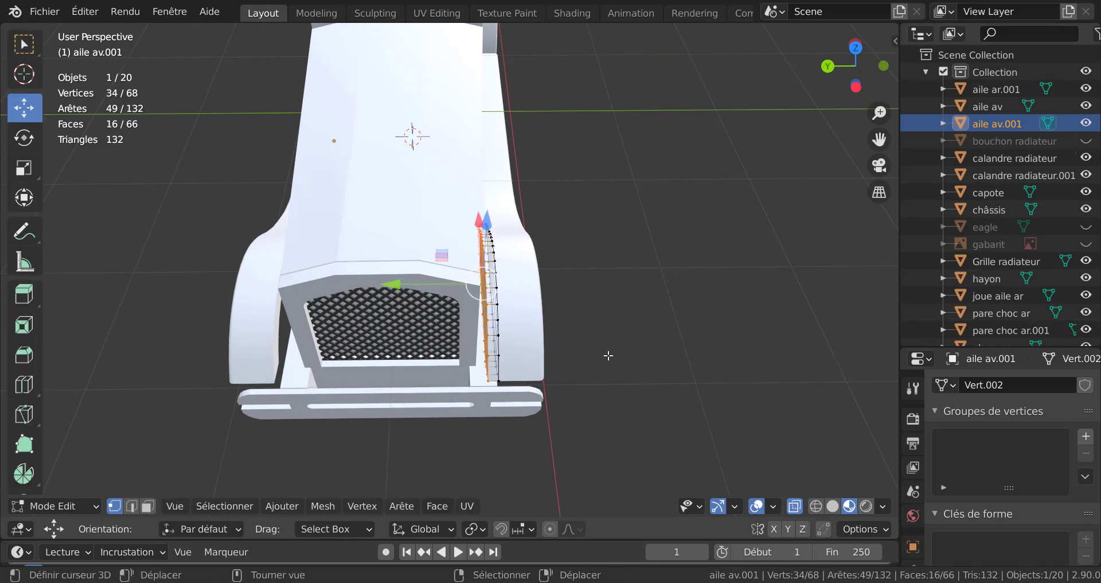
key("a")
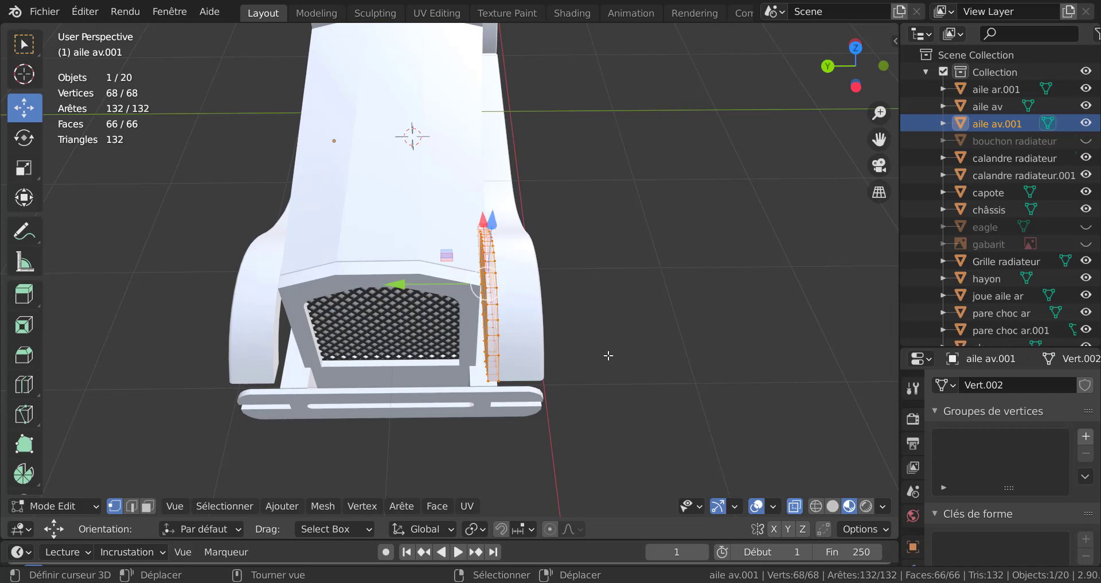
key("shift+d")
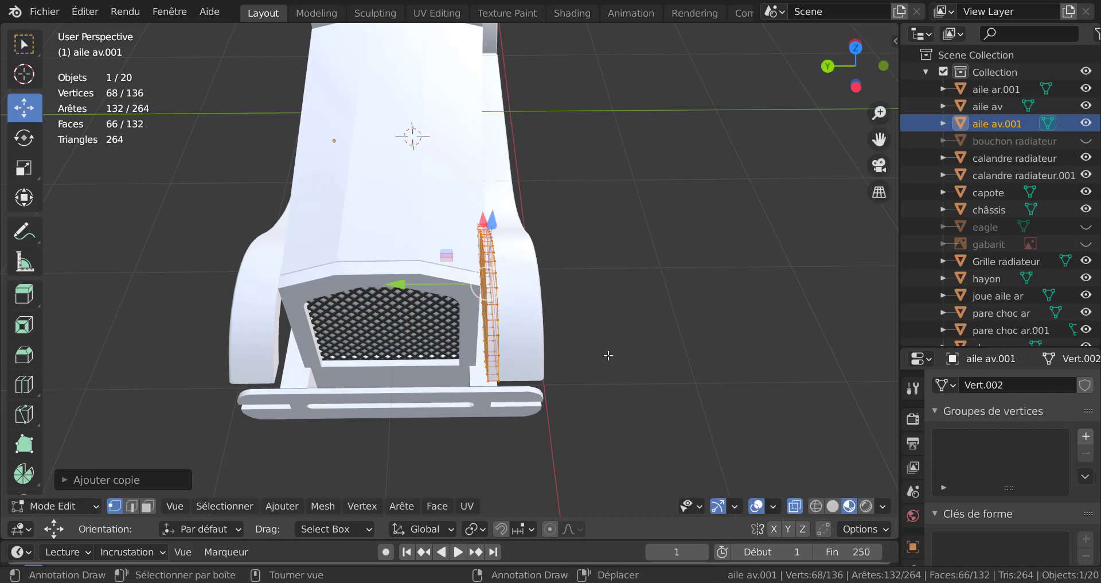
key("KP_7")
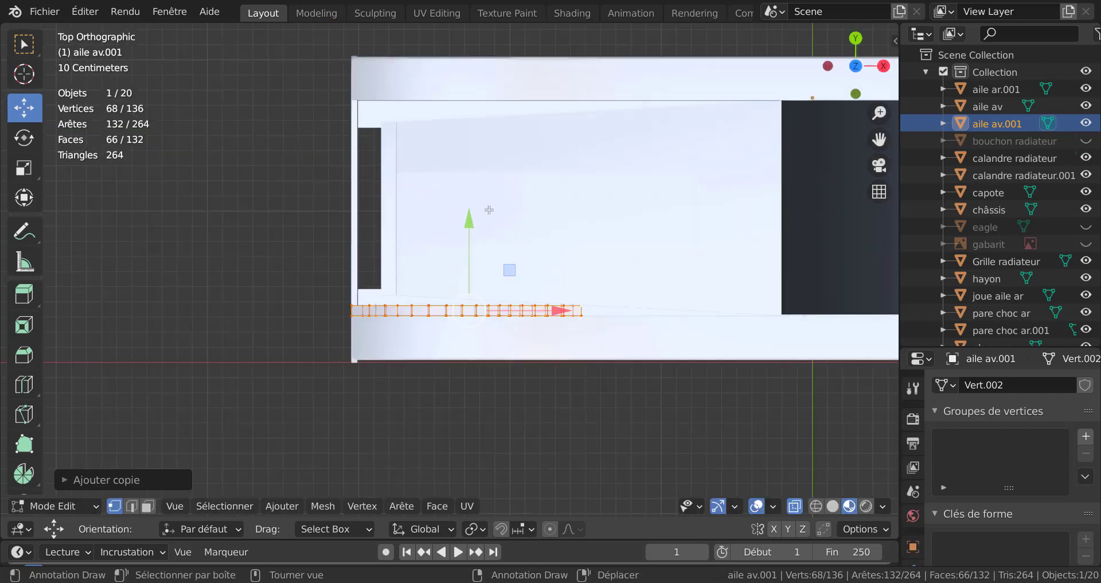
key("shift+d")
key("y")
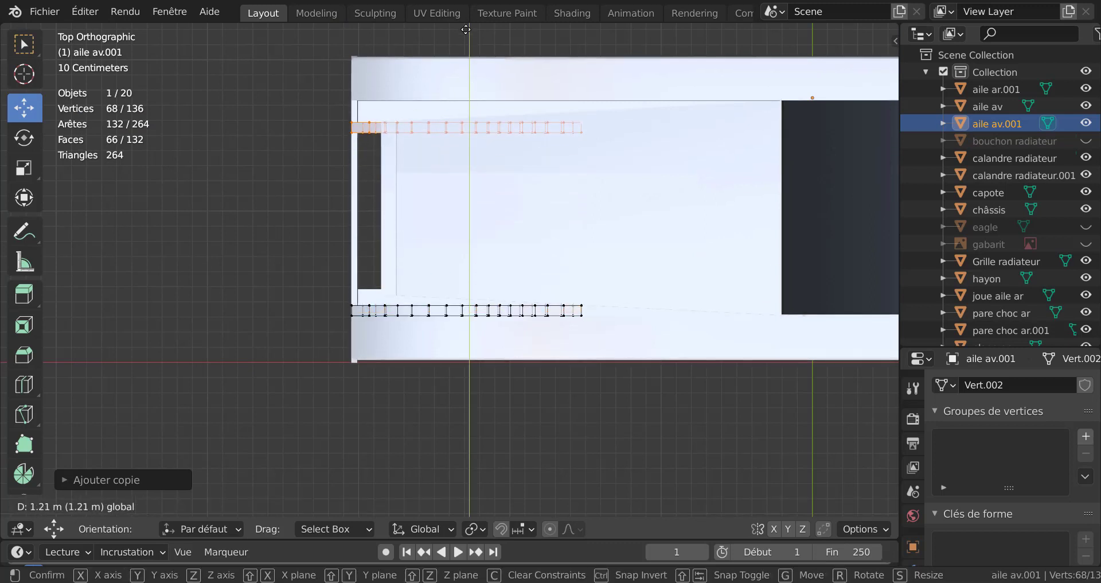
left_click(469, 109)
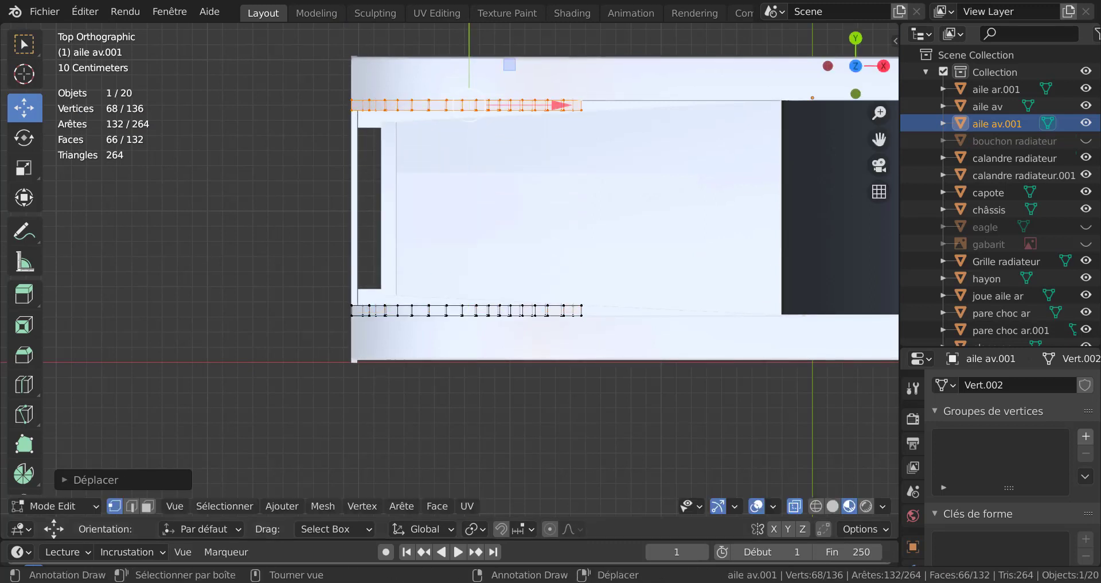
key("XF86Calculator")
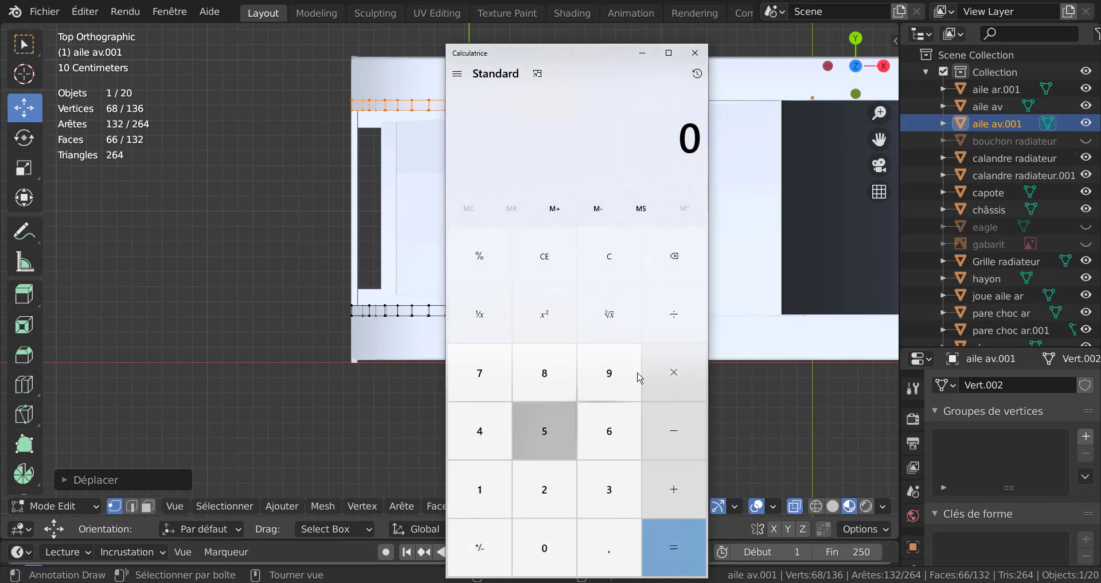
left_click(695, 52)
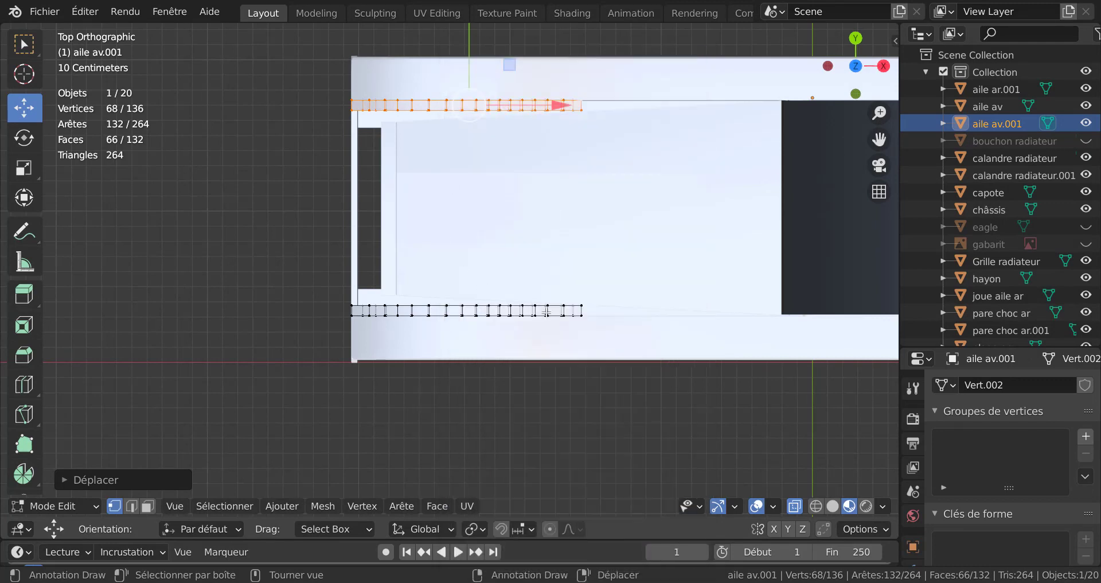
- Fine-tune the copied strip's Y position with the gizmo arrow and return to Object Mode
scroll(571, 421, "up", 2, "shift")
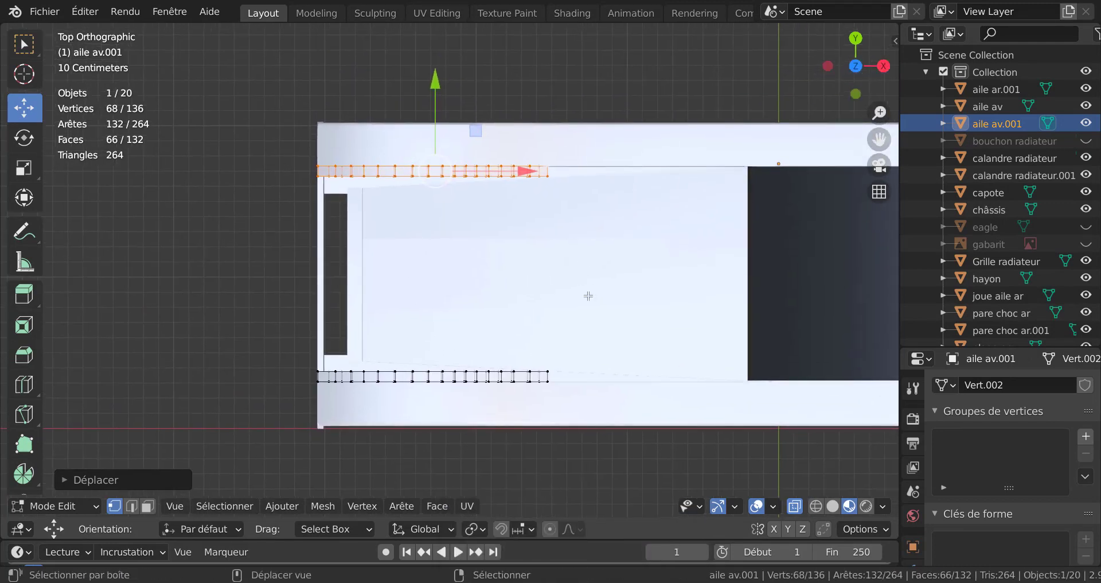
scroll(604, 394, "up", 3, "shift")
scroll(460, 285, "up", 4)
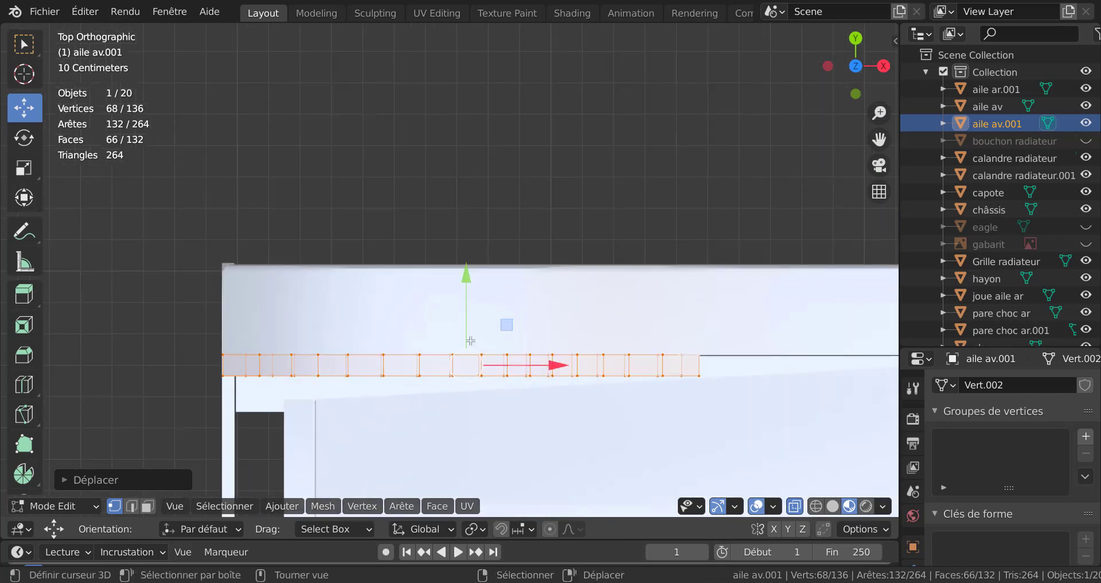
left_click_drag(460, 286, 473, 300)
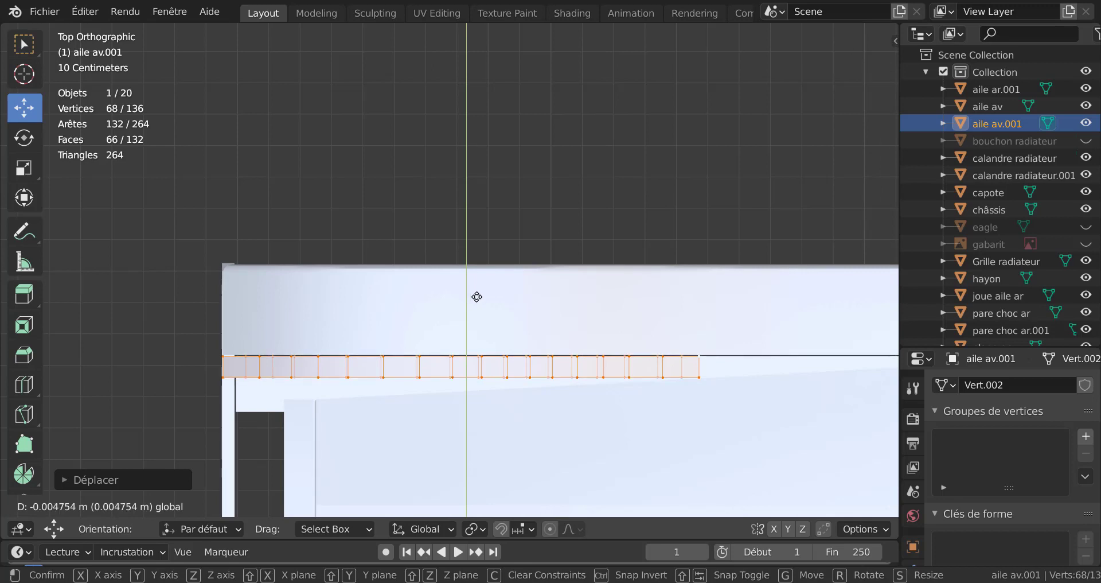
left_click_drag(472, 300, 478, 301)
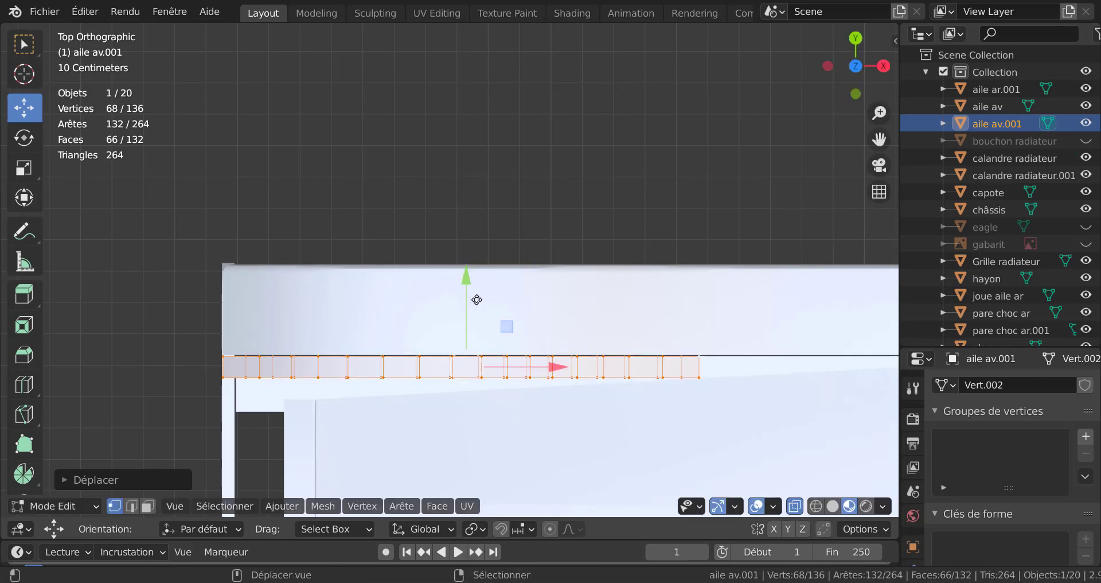
scroll(477, 301, "down", 4)
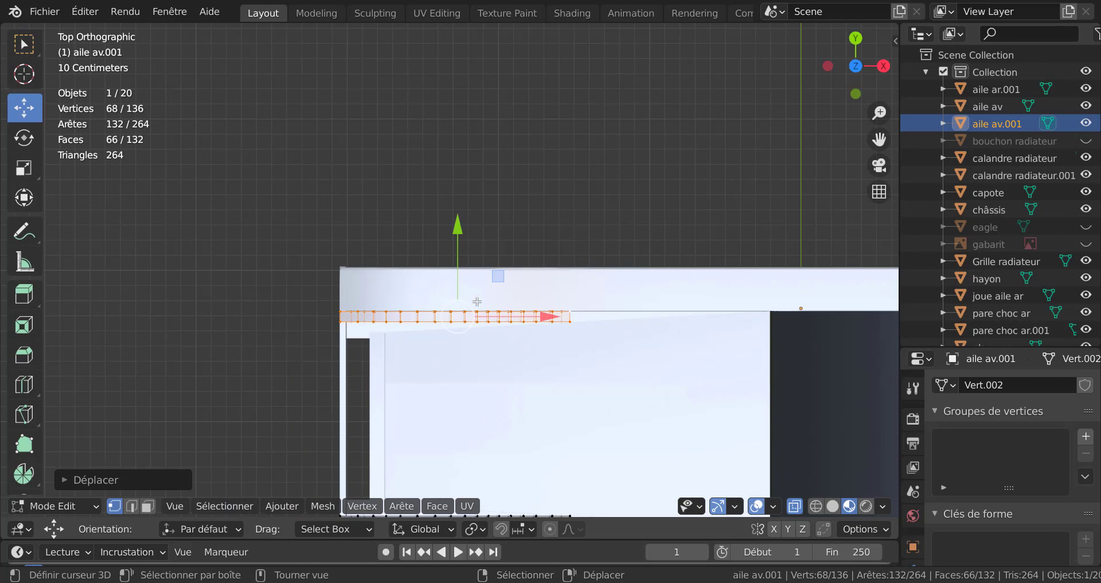
scroll(285, 419, "down", 3)
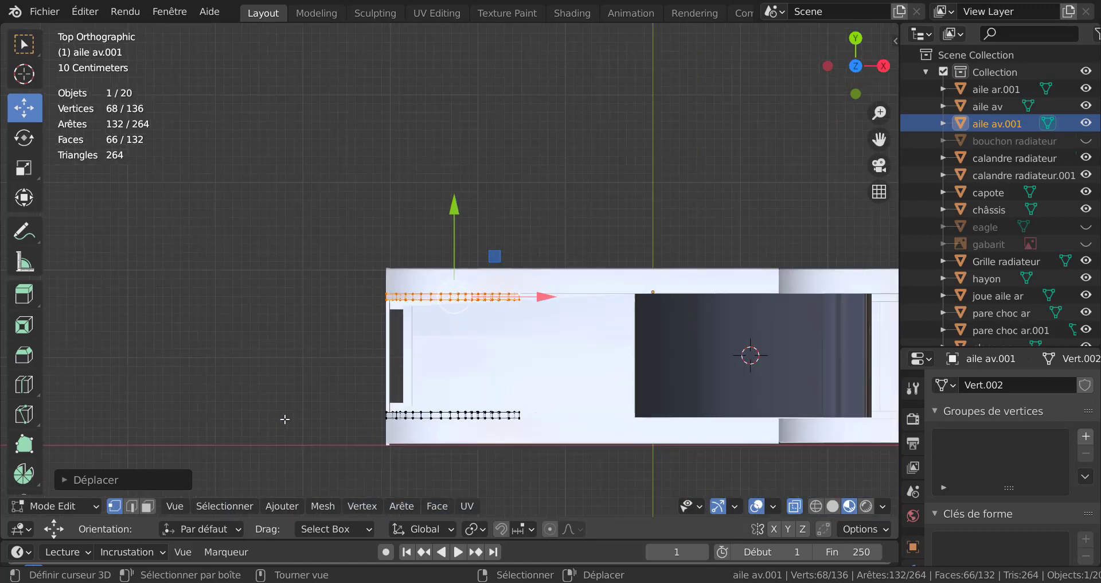
mouse_move(285, 419)
middle_mouse_down()
mouse_move(584, 342)
mouse_move(495, 326)
mouse_move(743, 301)
mouse_move(598, 291)
middle_mouse_up()
key("Tab")
- Deselect everything and orbit from the car's front-left to front-right to inspect both wing strips
left_click(614, 361)
scroll(544, 359, "up", 5)
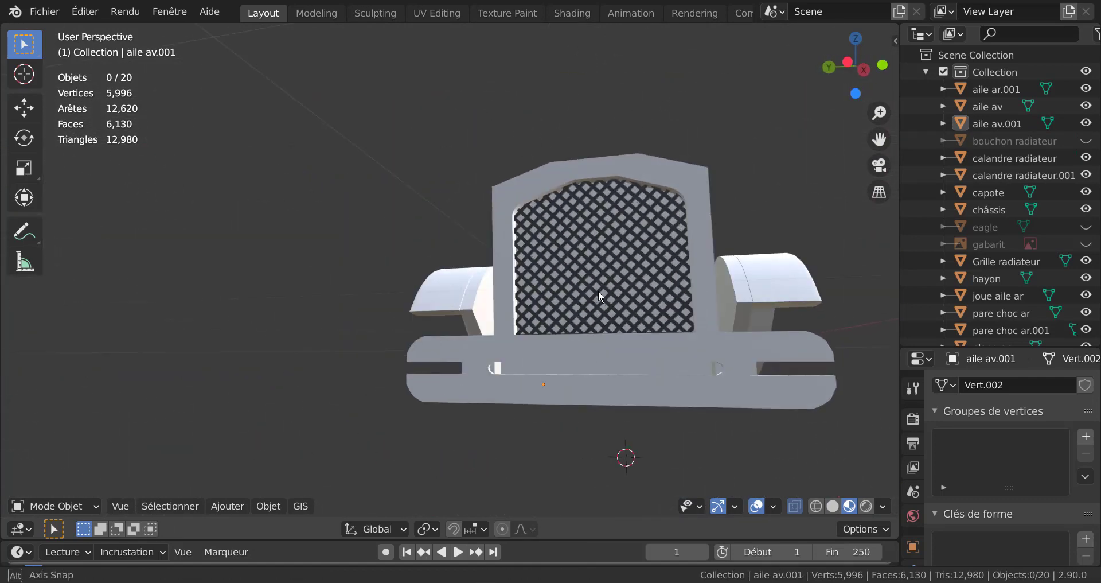
middle_click_drag(597, 290, 587, 325)
scroll(583, 335, "down", 1)
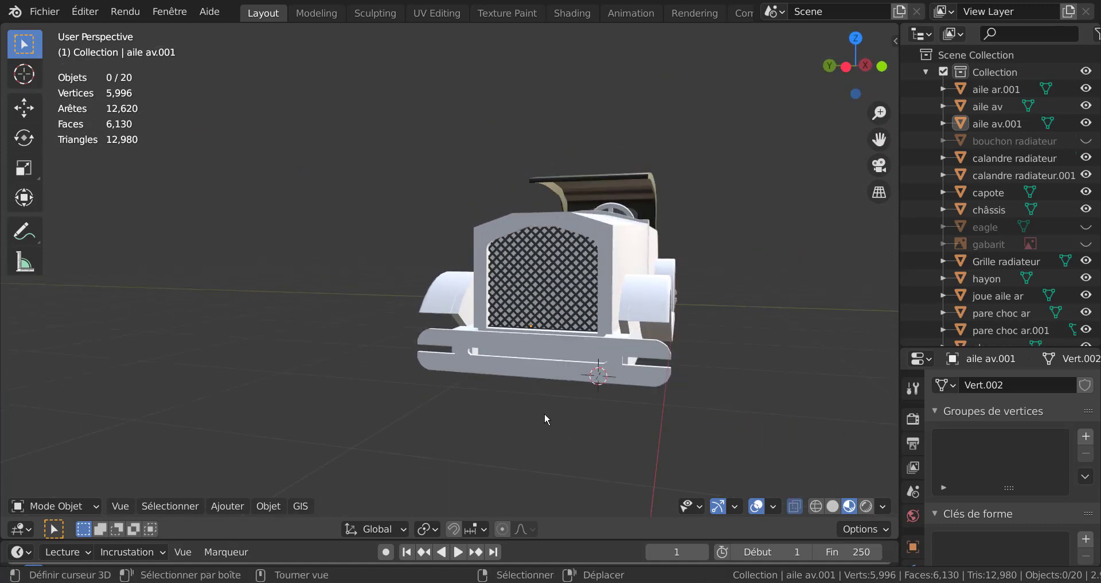
mouse_move(546, 419)
middle_mouse_down()
mouse_move(721, 438)
mouse_move(604, 414)
mouse_move(613, 398)
middle_mouse_up()
scroll(651, 434, "up", 4)
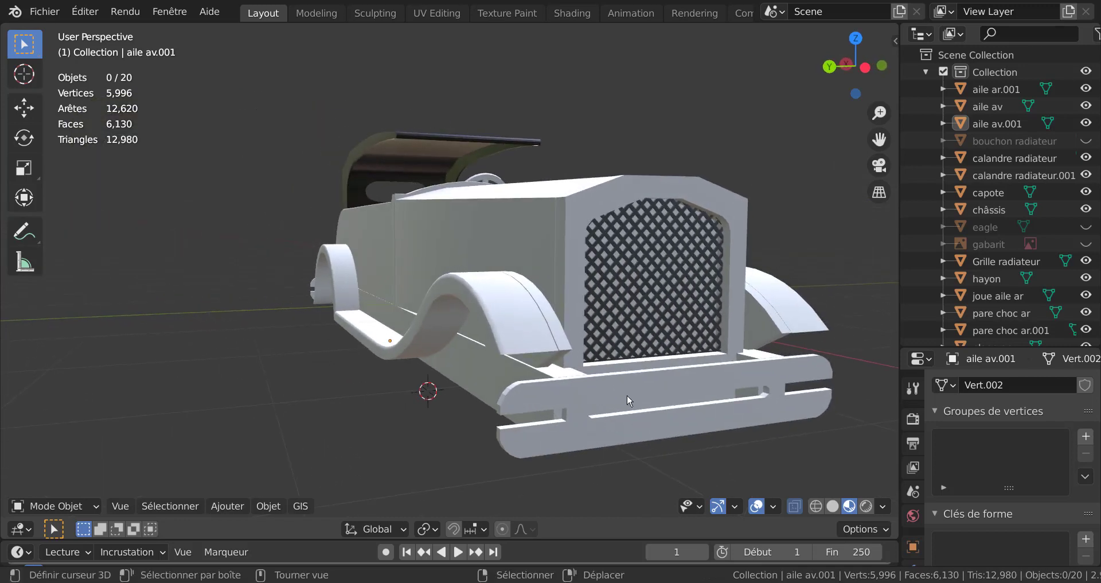
- Select the pare choc ar.001 bumper and zoom in on it with the grille in left orthographic view
left_click(629, 395)
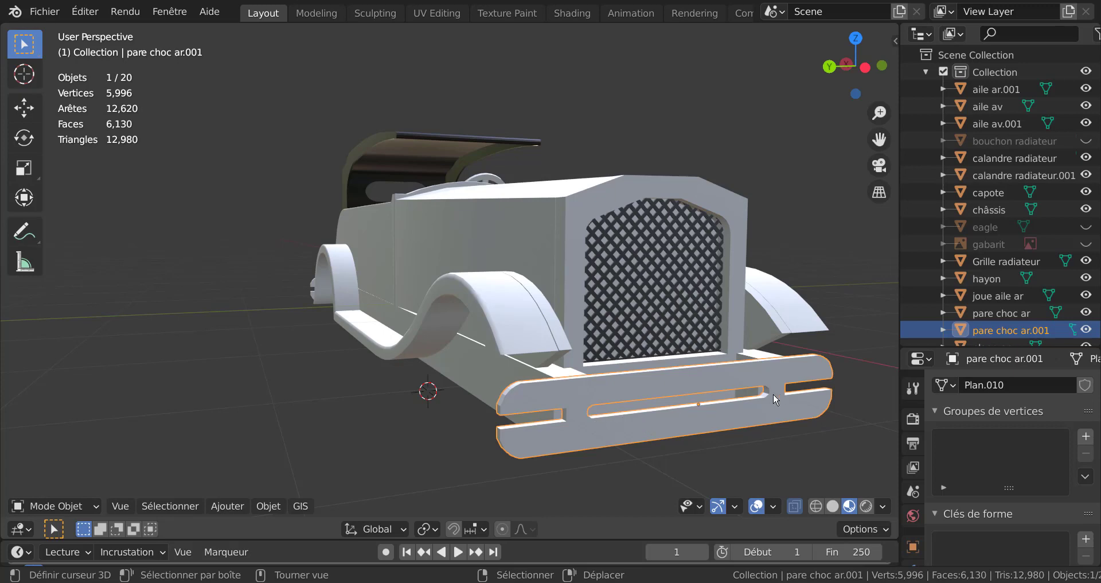
mouse_move(687, 463)
middle_mouse_down()
mouse_move(574, 461)
mouse_move(482, 423)
mouse_move(535, 428)
middle_mouse_up()
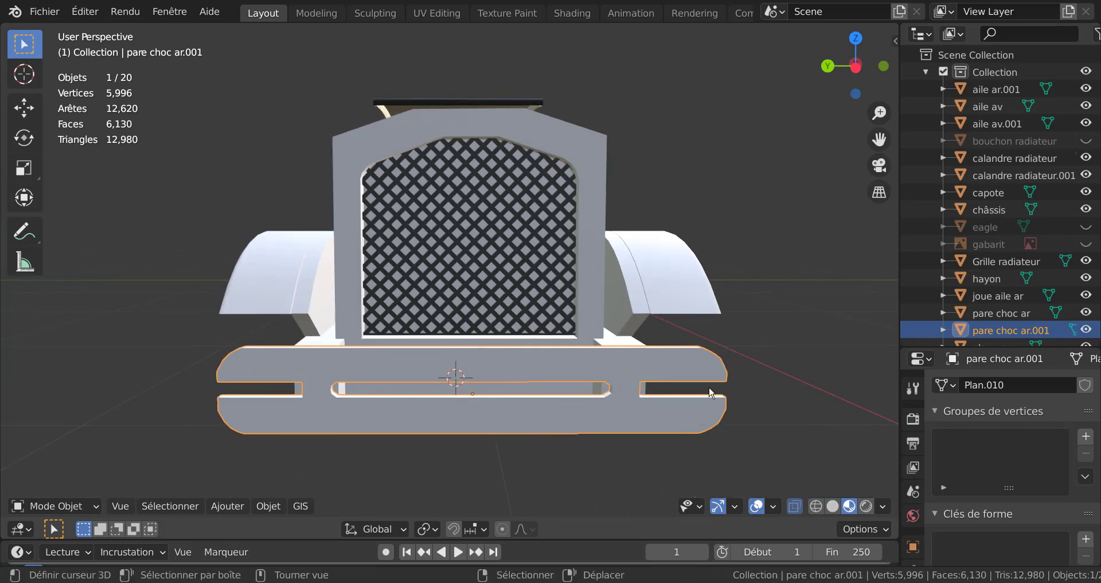
key("KP_1")
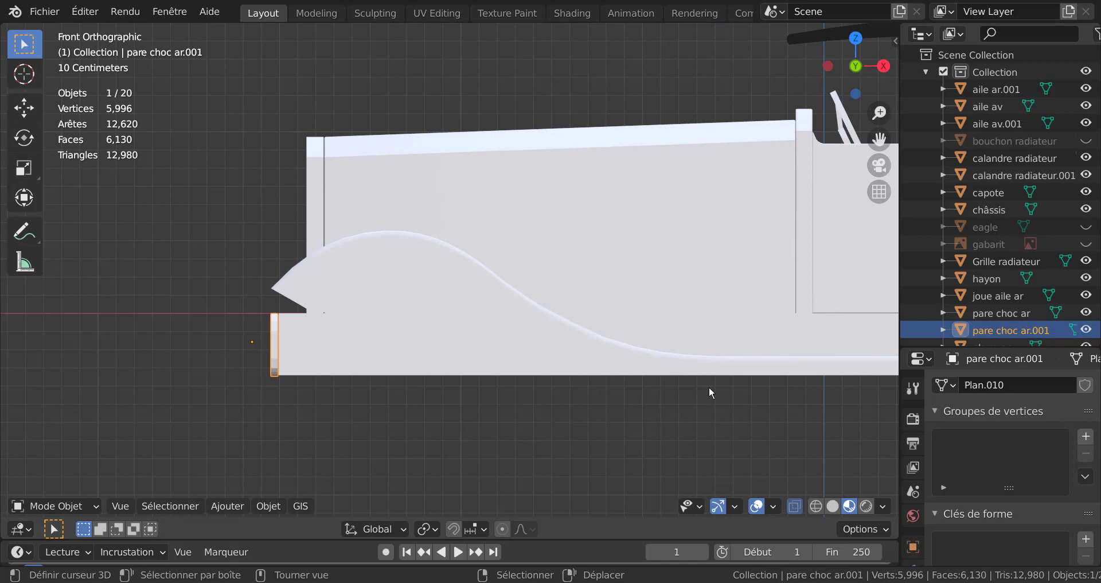
key("KP_3")
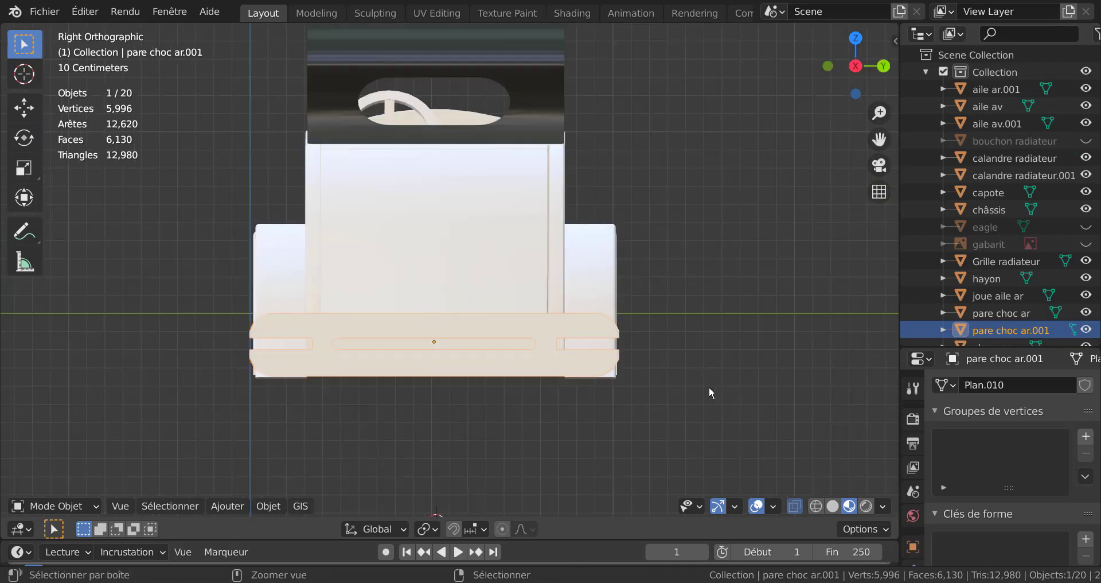
key("ctrl+KP_3")
scroll(709, 388, "up", 2)
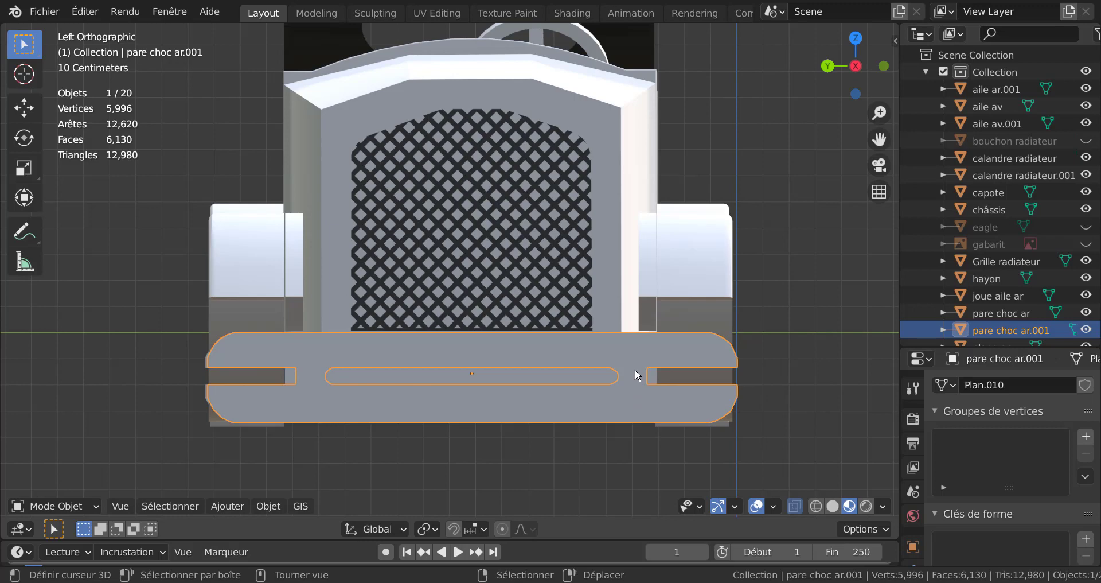
- Select the aile av.001 wing and rename it to 'joue d'aile' in the Outliner
left_click(654, 248)
scroll(722, 265, "up", 1)
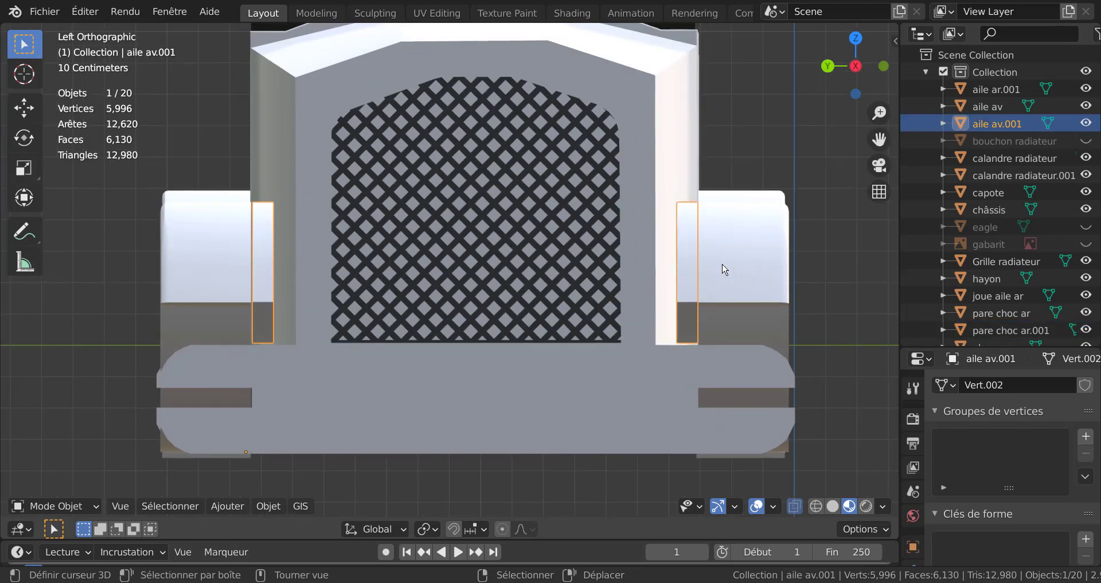
scroll(723, 268, "down", 2)
mouse_move(720, 265)
middle_mouse_down()
mouse_move(699, 315)
mouse_move(672, 319)
mouse_move(635, 351)
mouse_move(784, 357)
middle_mouse_up()
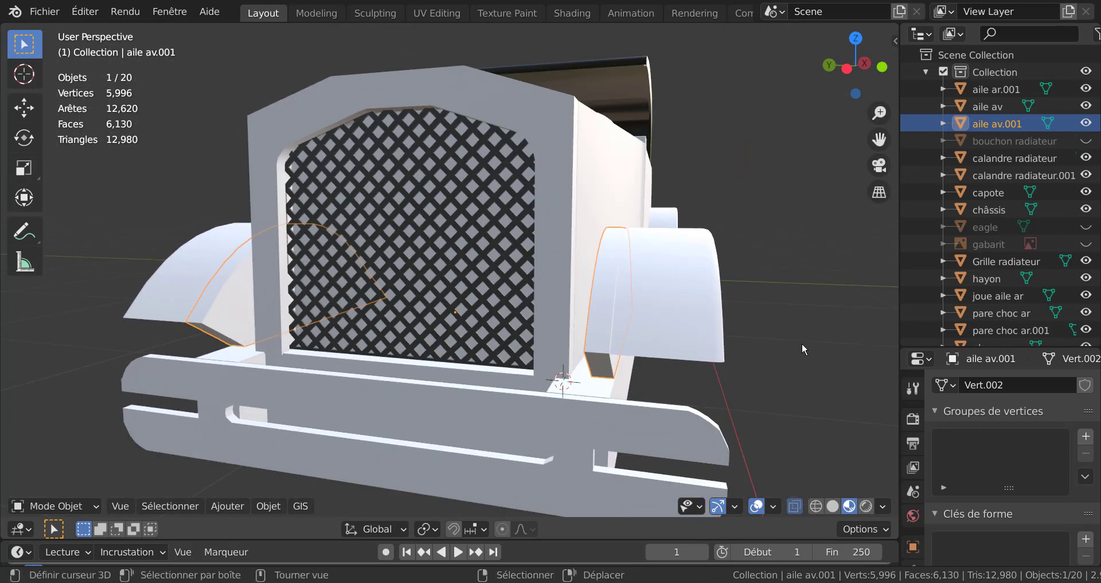
double_click(1001, 124)
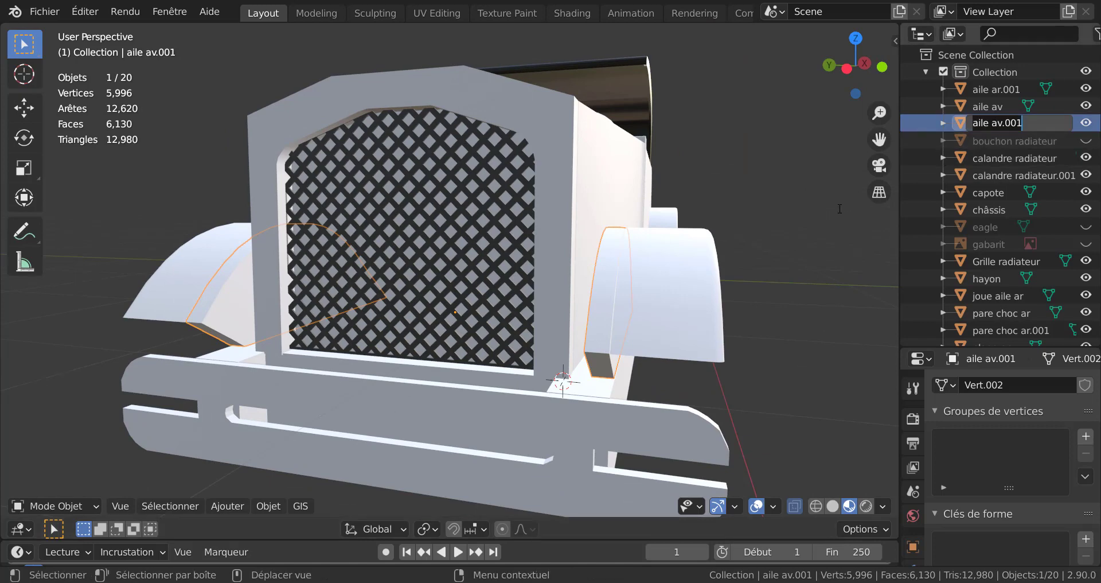
key("ctrl+a")
key("BackSpace")
type("jo")
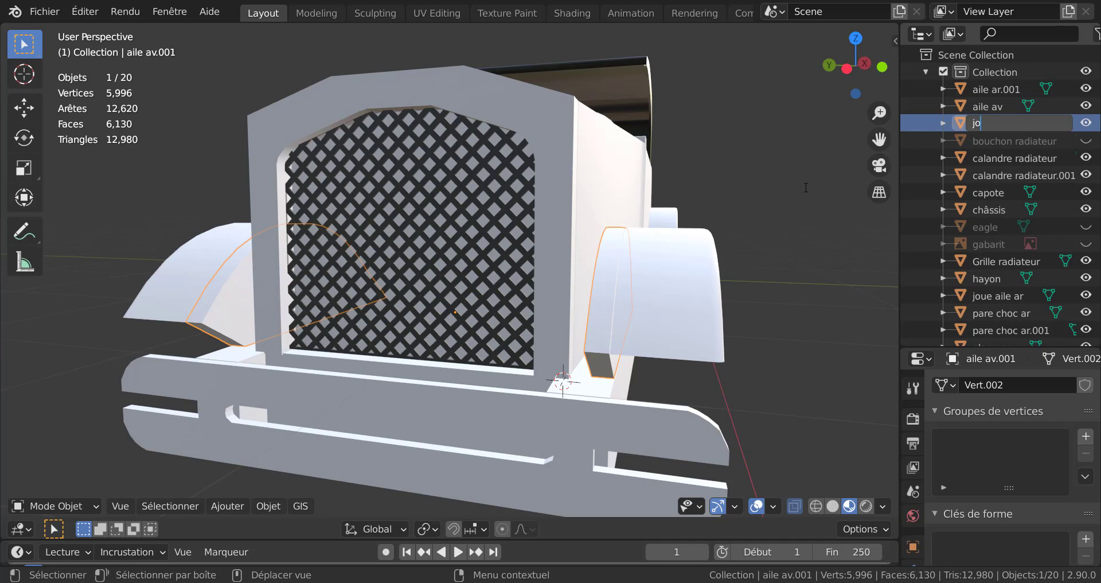
type("ue d'ai")
type("le")
key("Return")
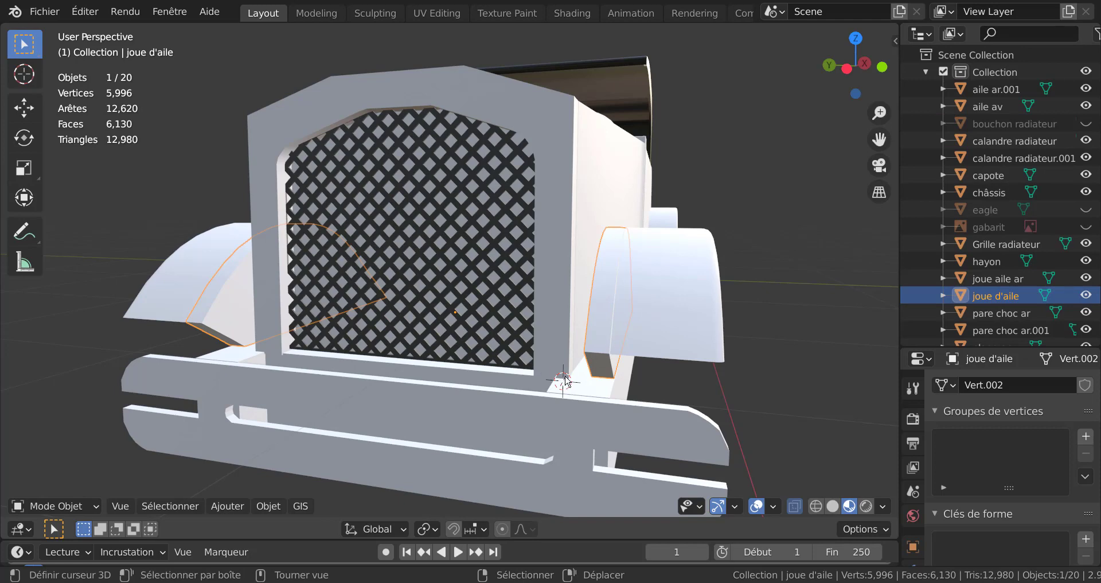
- Isolate pare choc ar.001 in Local view, switch to Left Orthographic and enter Edit Mode
left_click(556, 413)
scroll(782, 363, "down", 3)
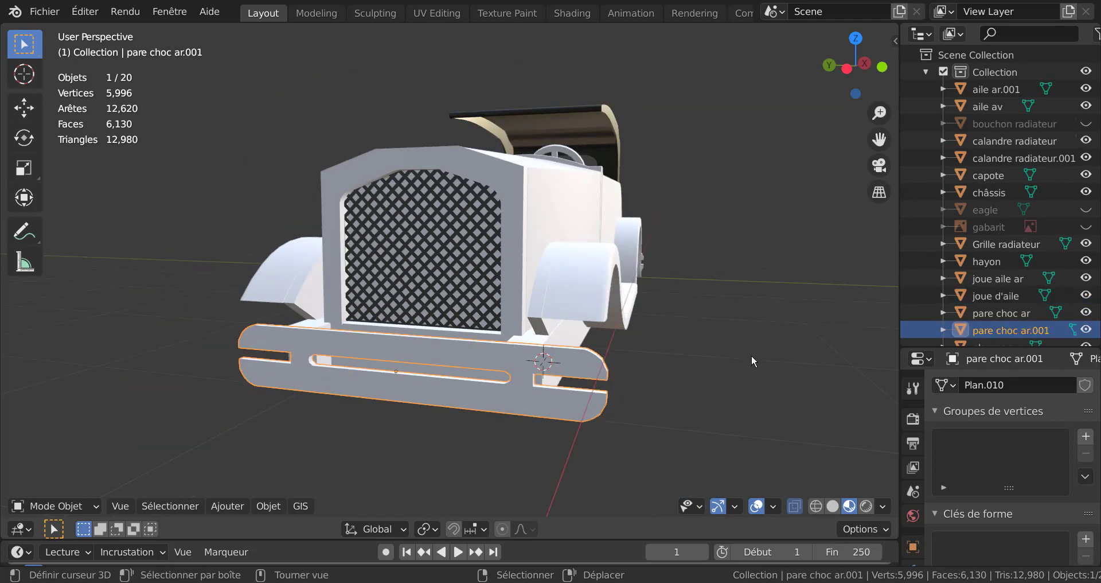
key("KP_Divide")
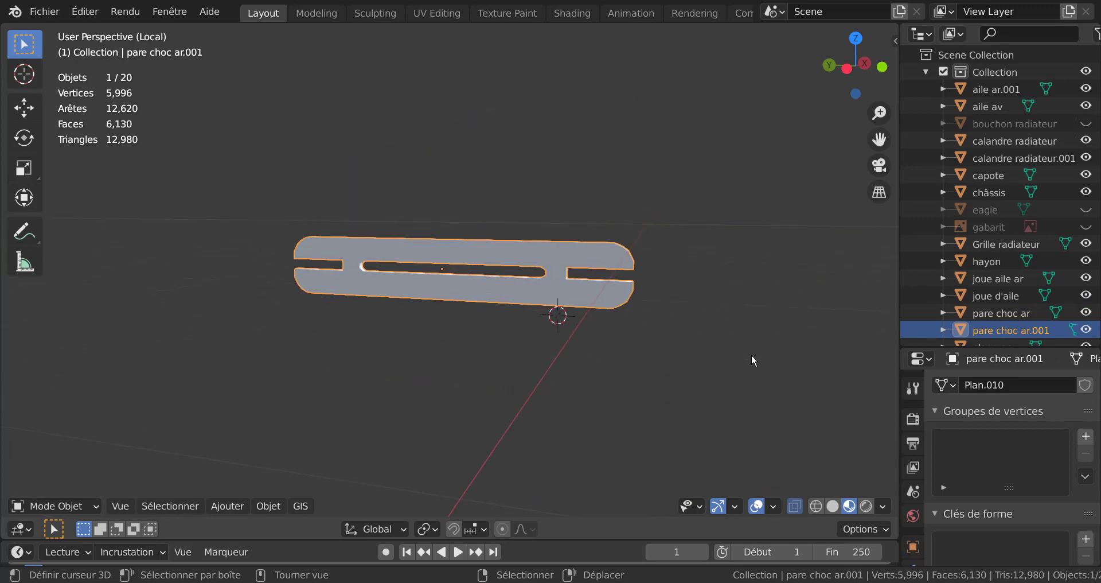
key("KP_1")
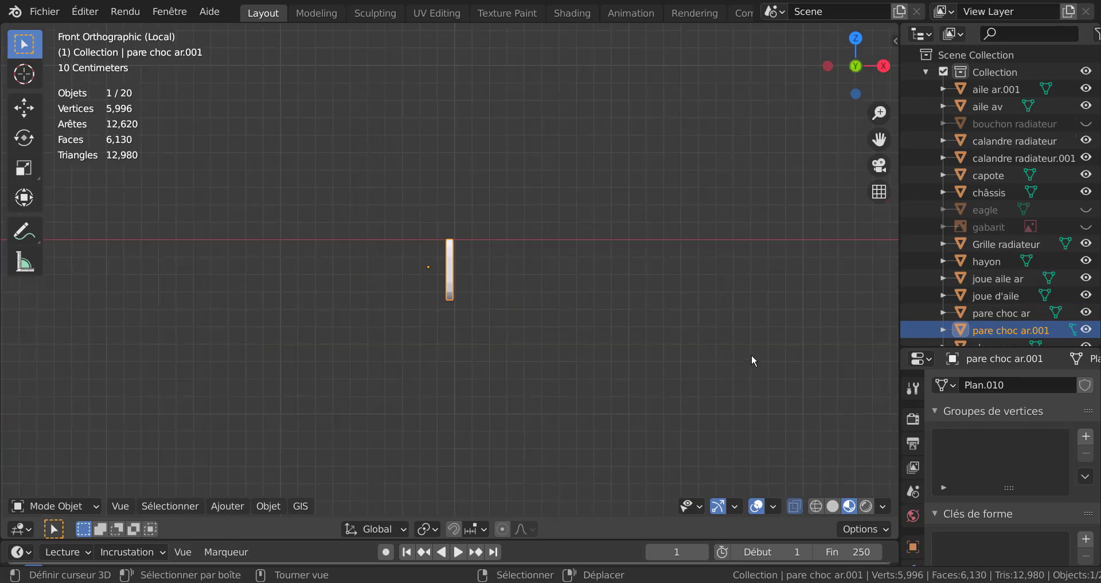
key("KP_3")
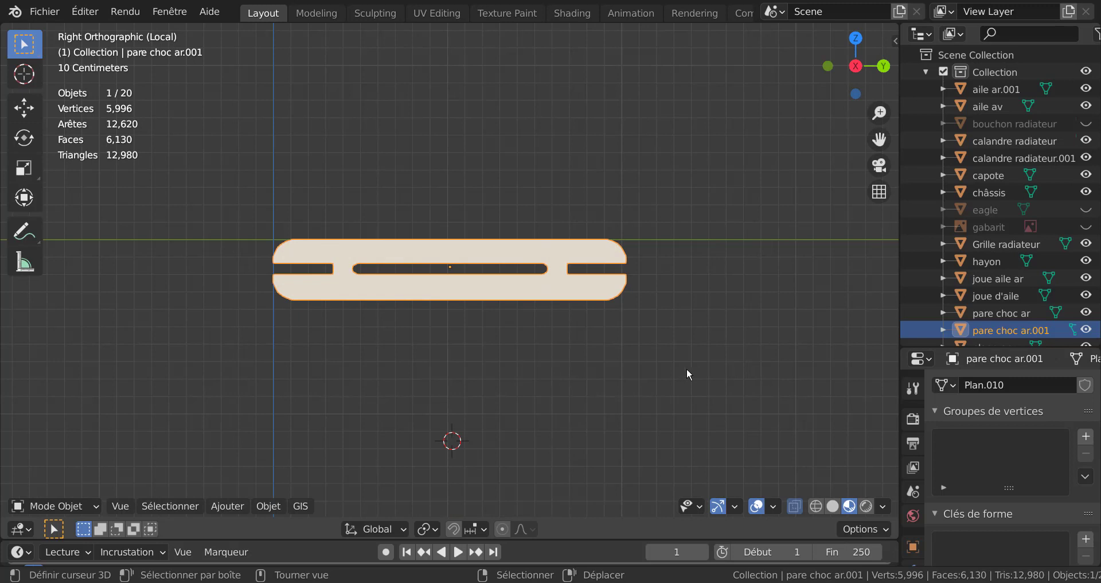
scroll(688, 372, "up", 1)
key("ctrl")
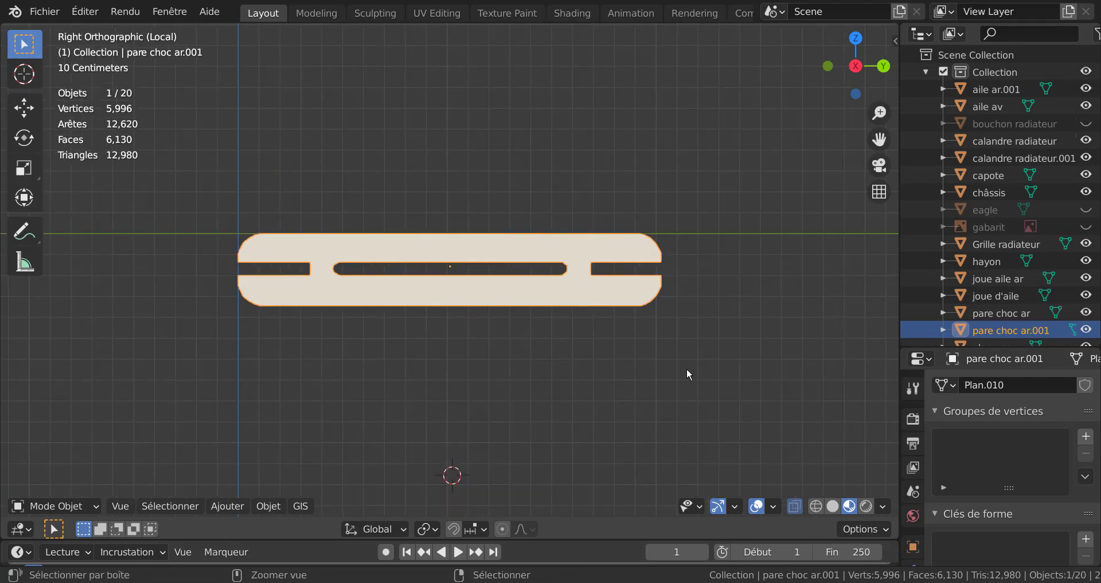
key("ctrl+KP_3")
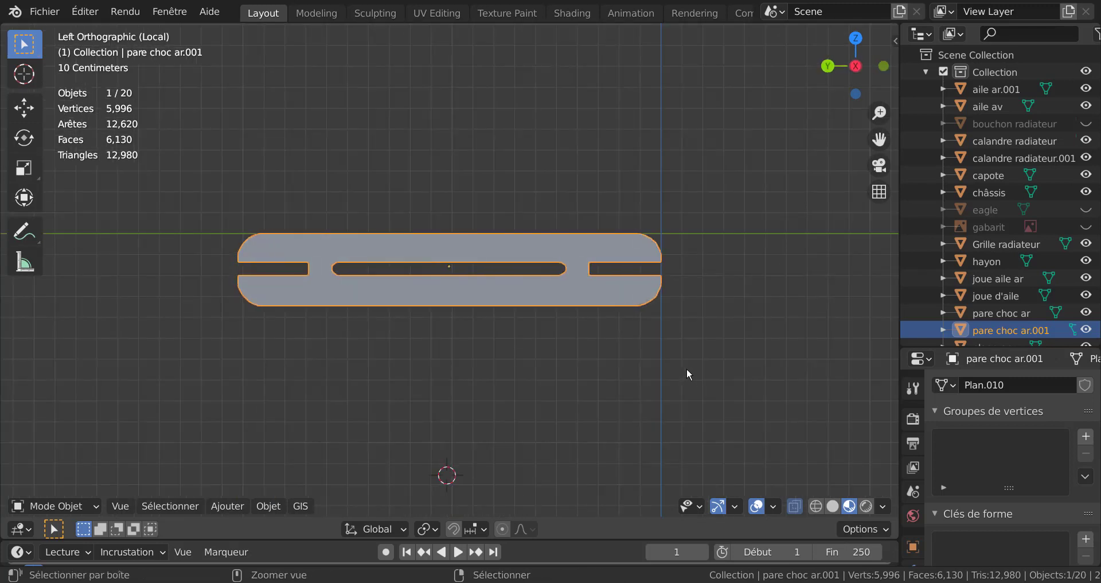
key("Tab")
scroll(706, 322, "up", 2)
scroll(704, 325, "up", 1)
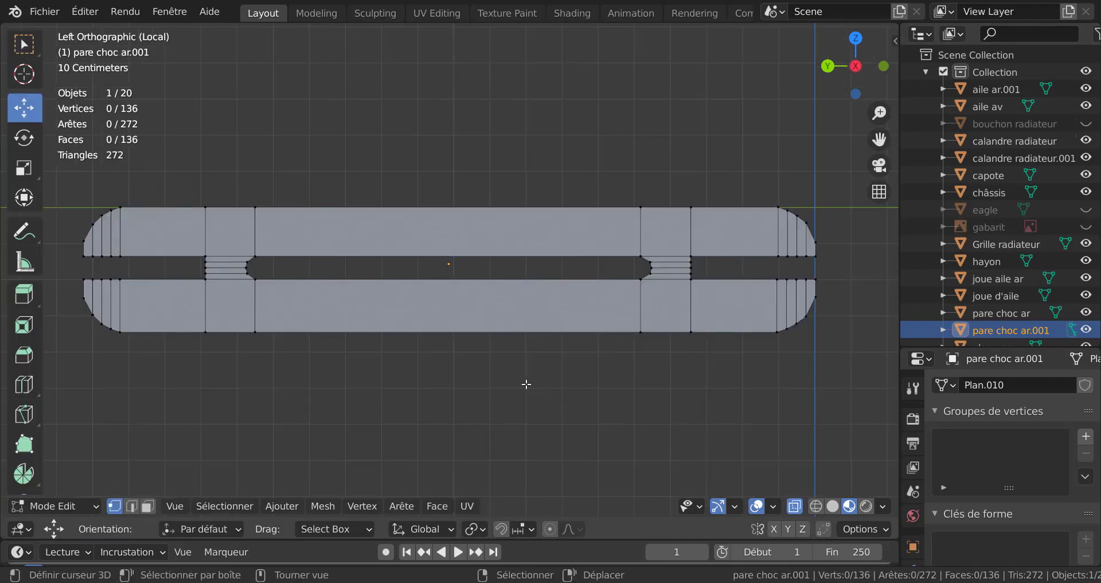
- In Face select mode, pick the faces above and below the slot's left and right ends
mouse_move(526, 384)
middle_mouse_down()
mouse_move(516, 443)
mouse_move(526, 383)
middle_mouse_up()
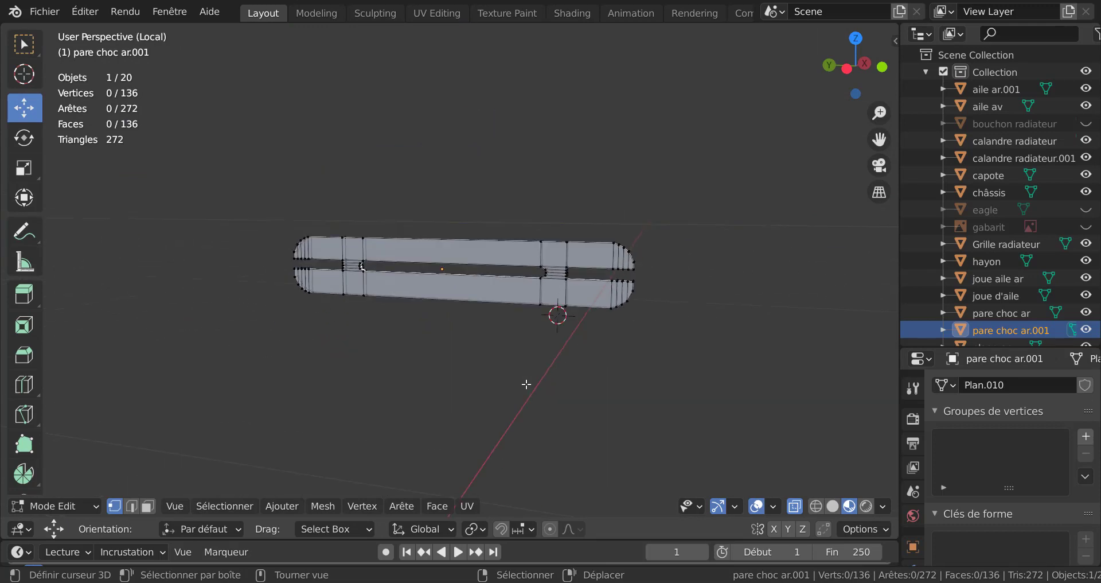
key("ctrl+KP_3")
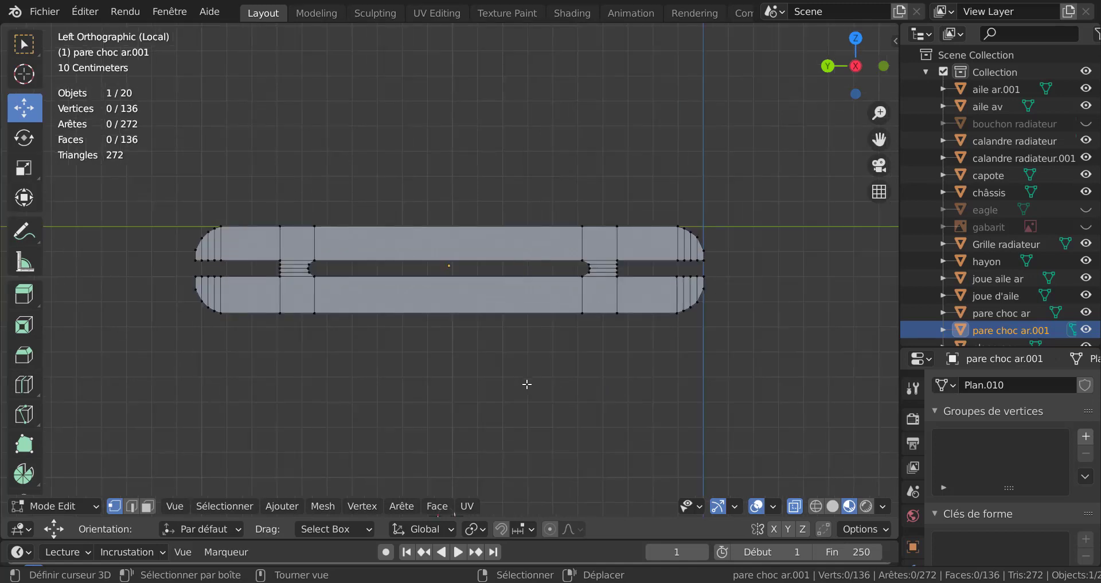
scroll(511, 396, "up", 2)
scroll(453, 300, "up", 2)
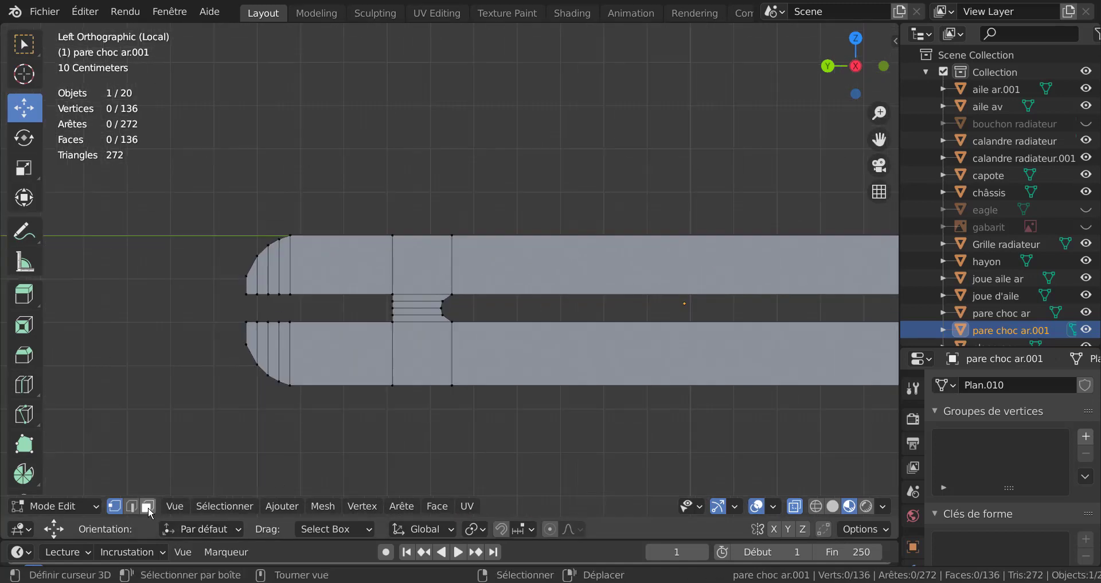
left_click(148, 506)
left_click(430, 271)
left_click(427, 358, "shift")
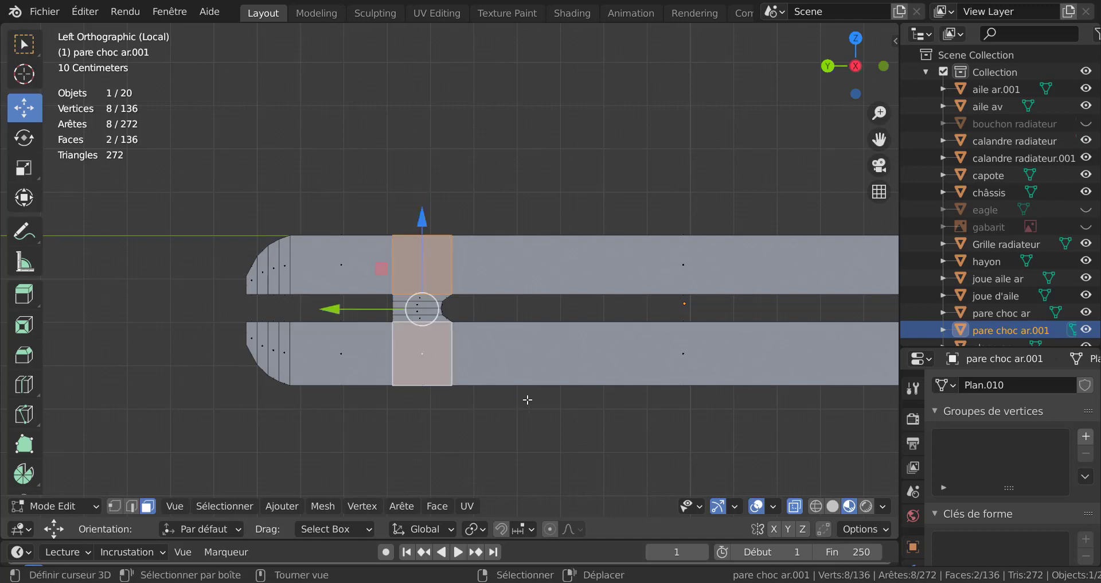
scroll(527, 400, "down", 2)
scroll(525, 425, "down", 3, "ctrl")
left_click(666, 279, "shift")
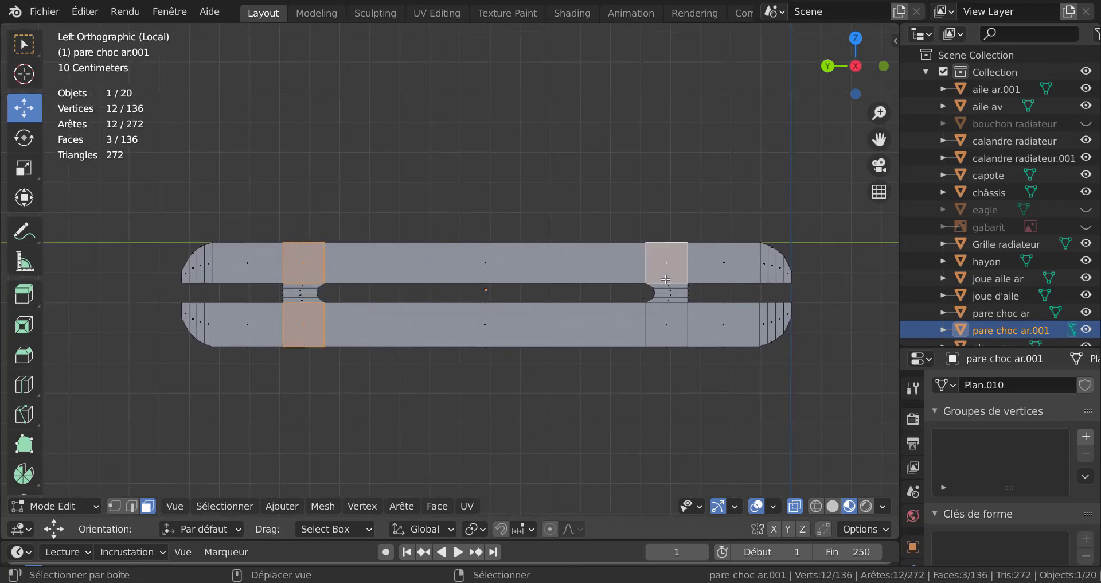
left_click(676, 330, "shift")
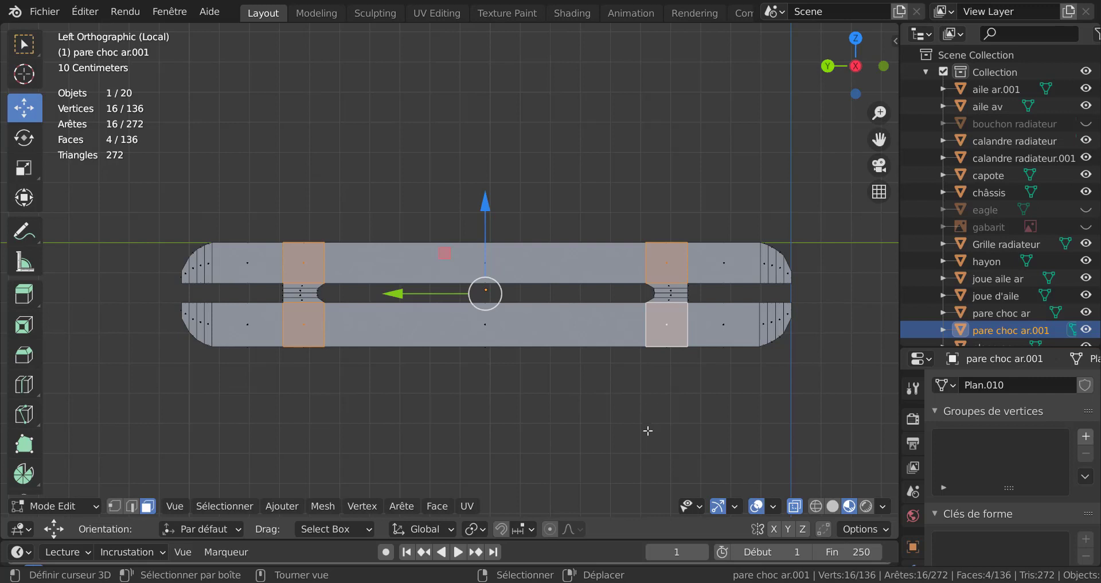
- Inset the four selected faces, bringing the bumper to 152 vertices and 152 faces
key("i")
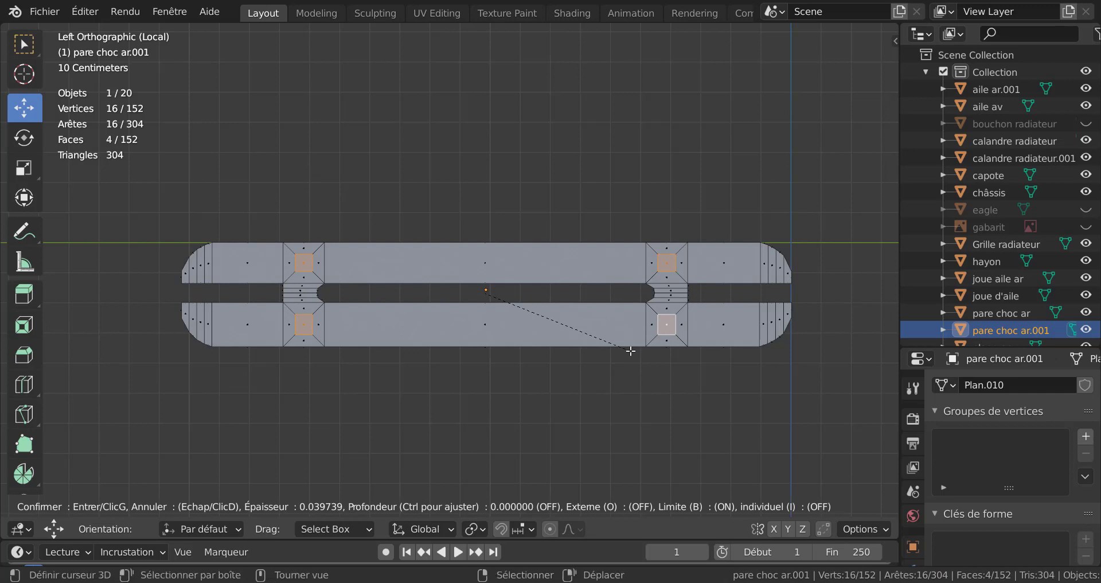
left_click(631, 351)
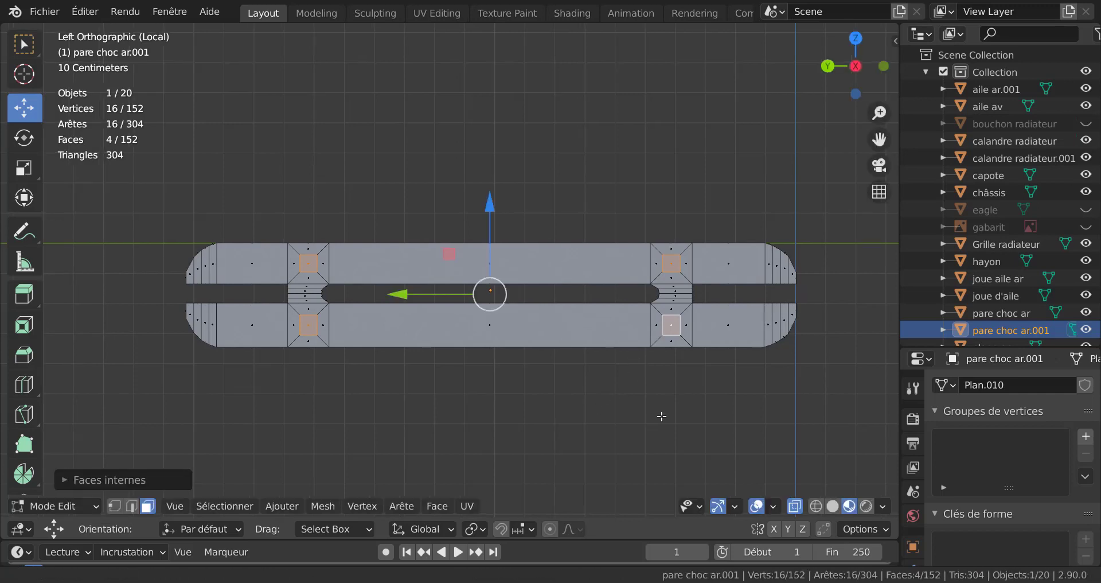
scroll(659, 401, "up", 3, "ctrl")
scroll(393, 261, "up", 3)
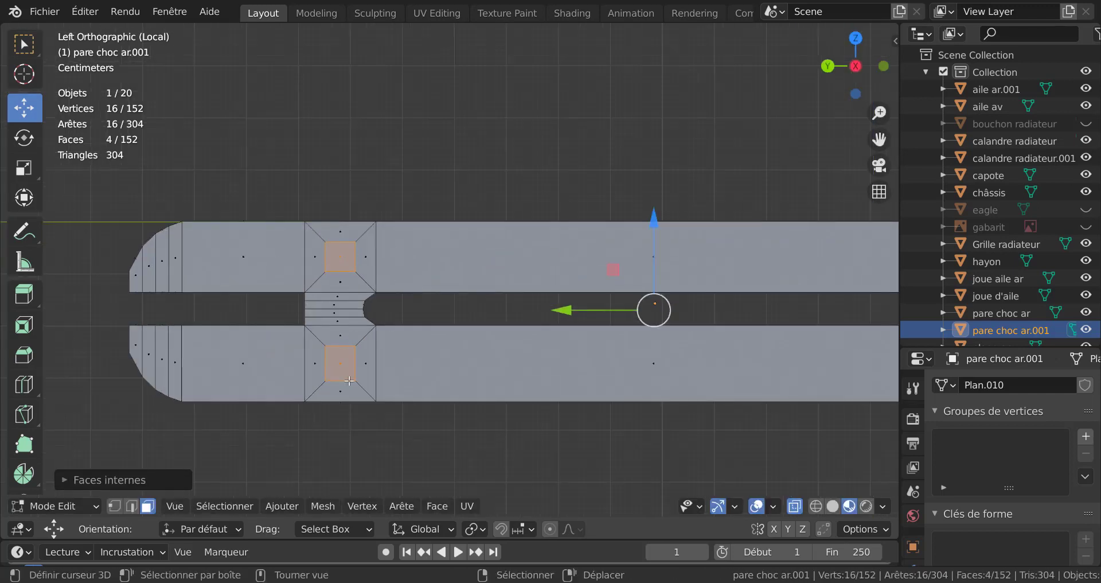
middle_click_drag(379, 418, 504, 432, "shift")
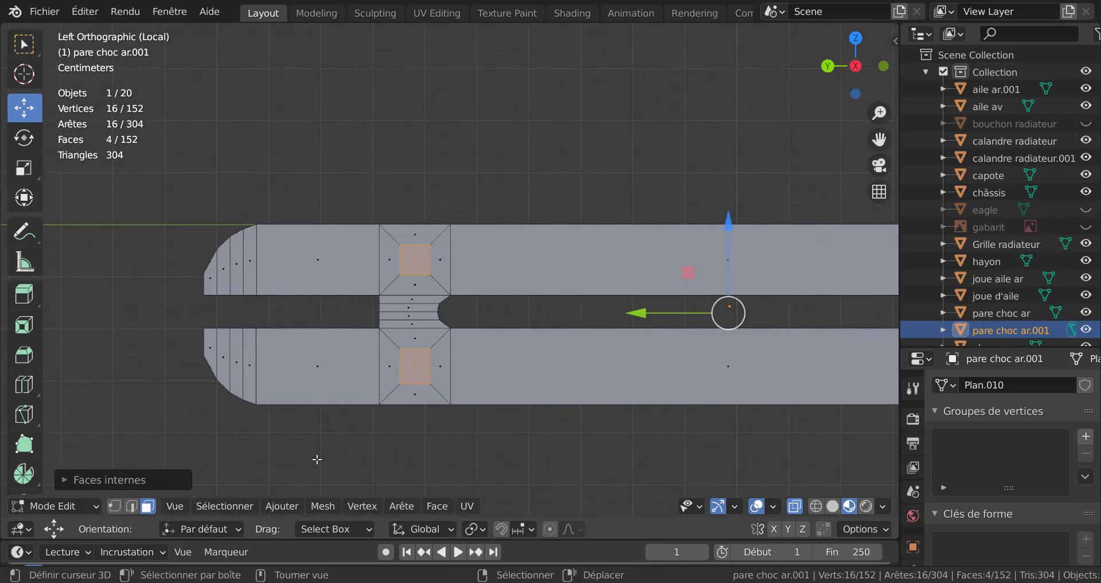
key("q")
left_click(436, 506)
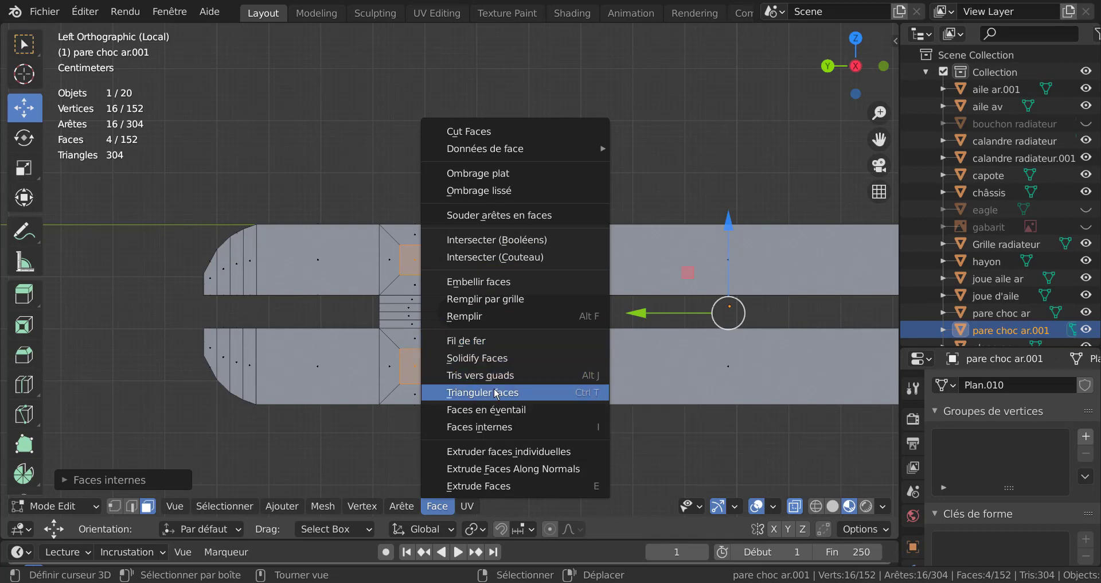
left_click(372, 509)
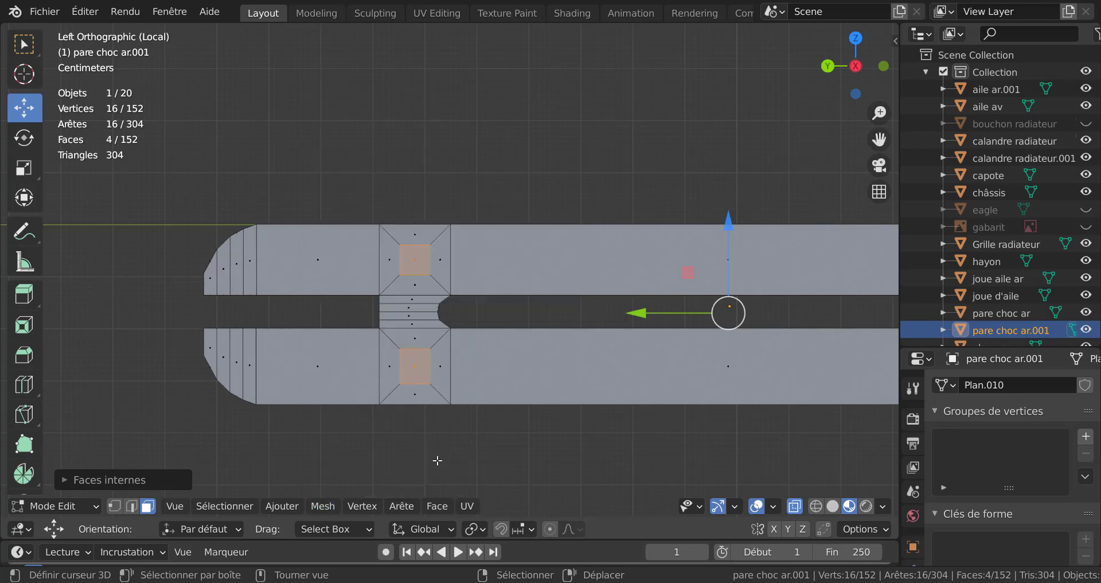
- Subdivide the four inset bolt-hole squares with 2 cuts, then collapse the Subdivide panel
left_click(410, 507)
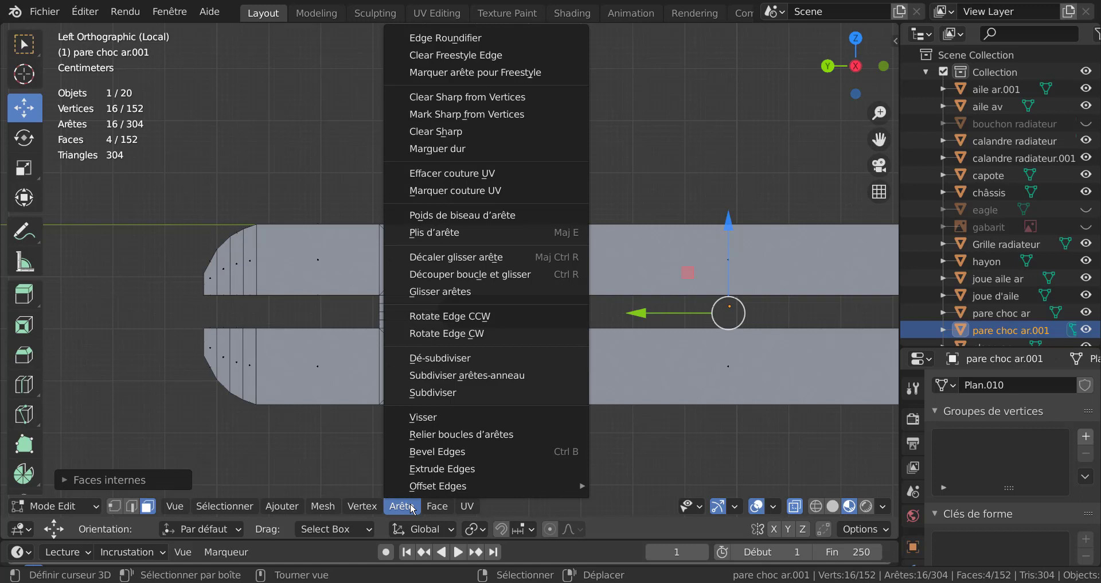
left_click(443, 396)
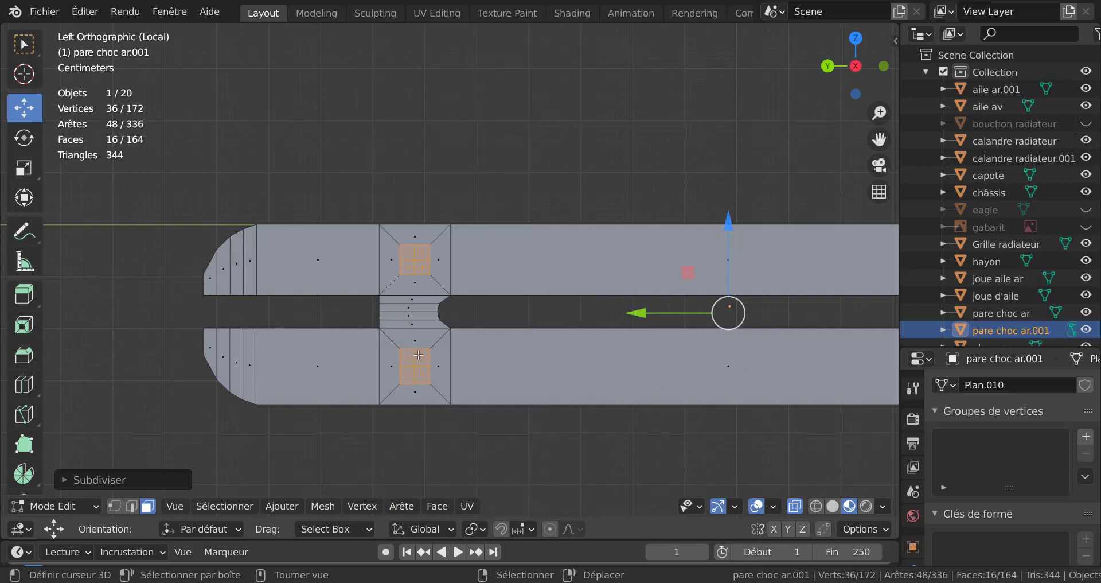
scroll(418, 356, "up", 2)
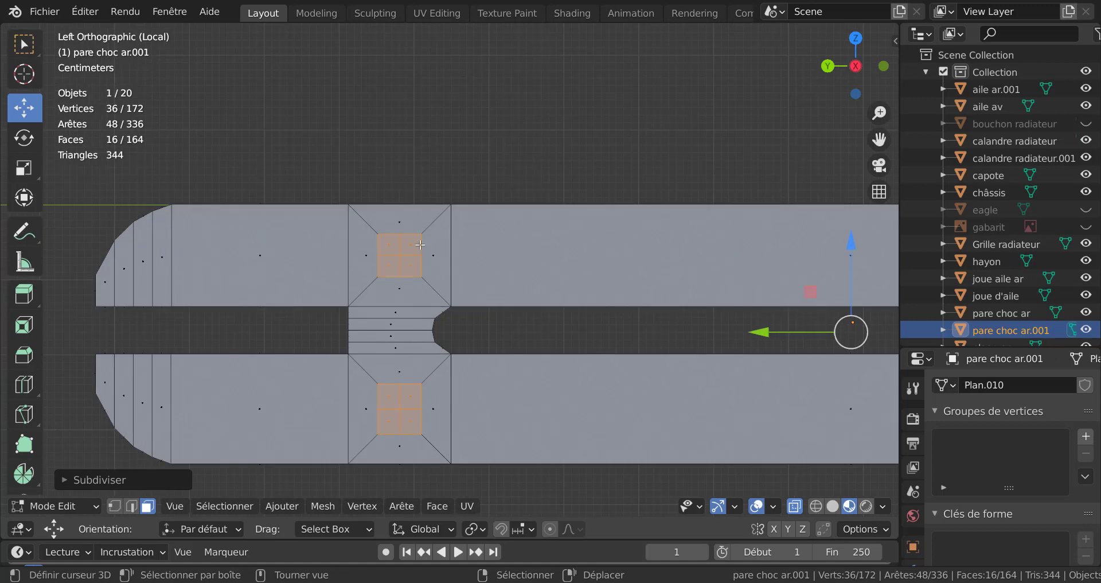
left_click(122, 479)
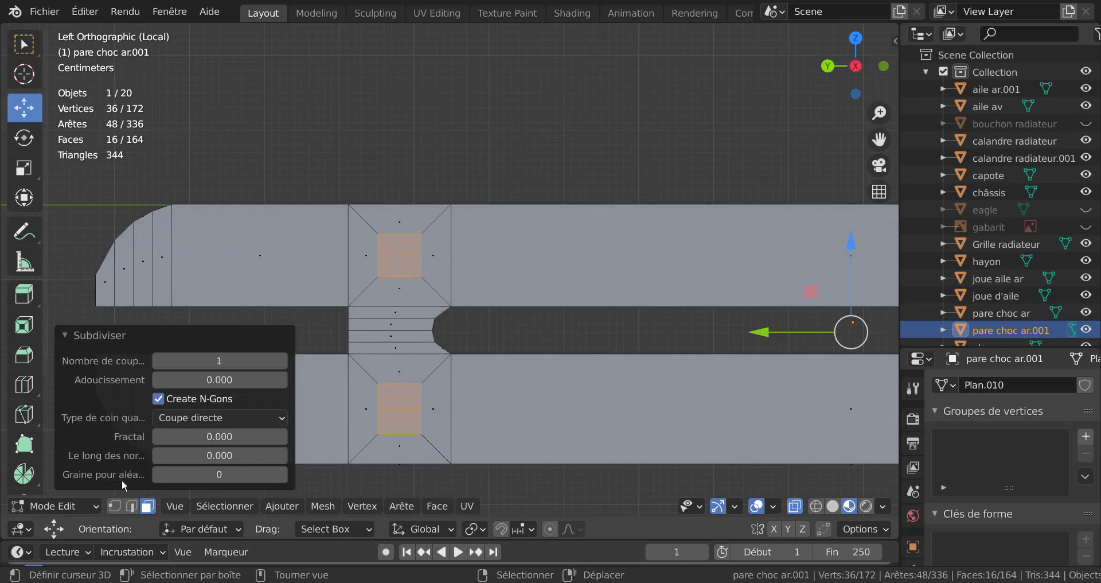
left_click(281, 361)
scroll(390, 241, "up", 2)
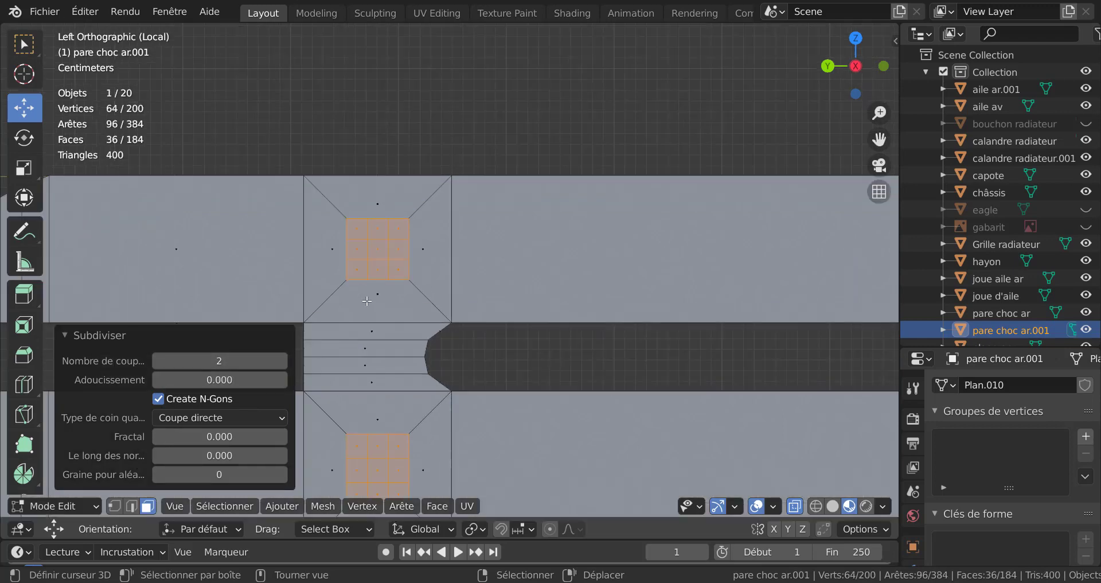
scroll(418, 263, "up", 1)
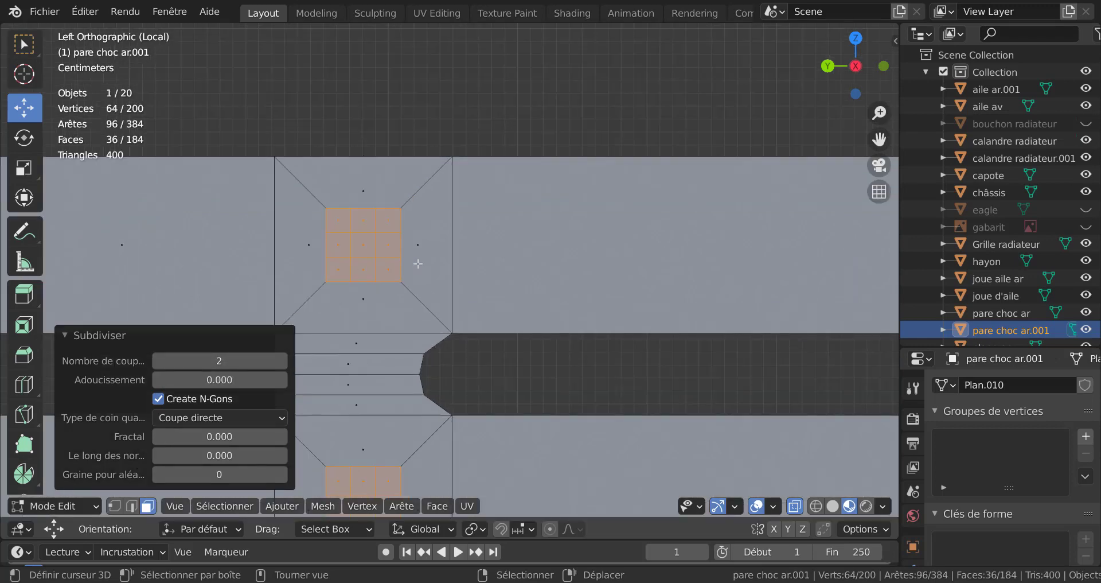
scroll(418, 263, "down", 3)
scroll(423, 242, "down", 3)
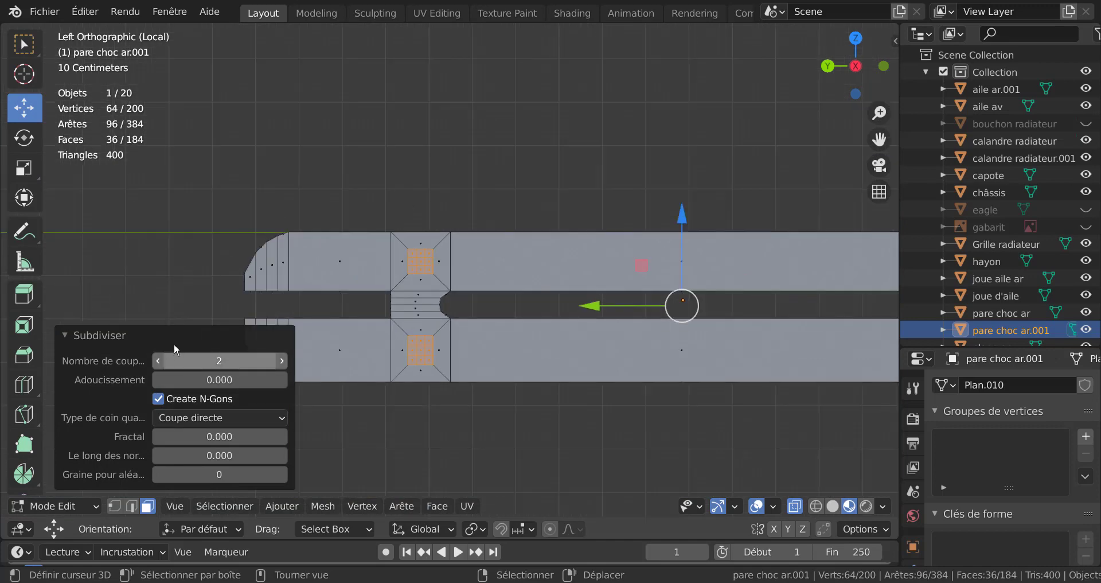
left_click(175, 335)
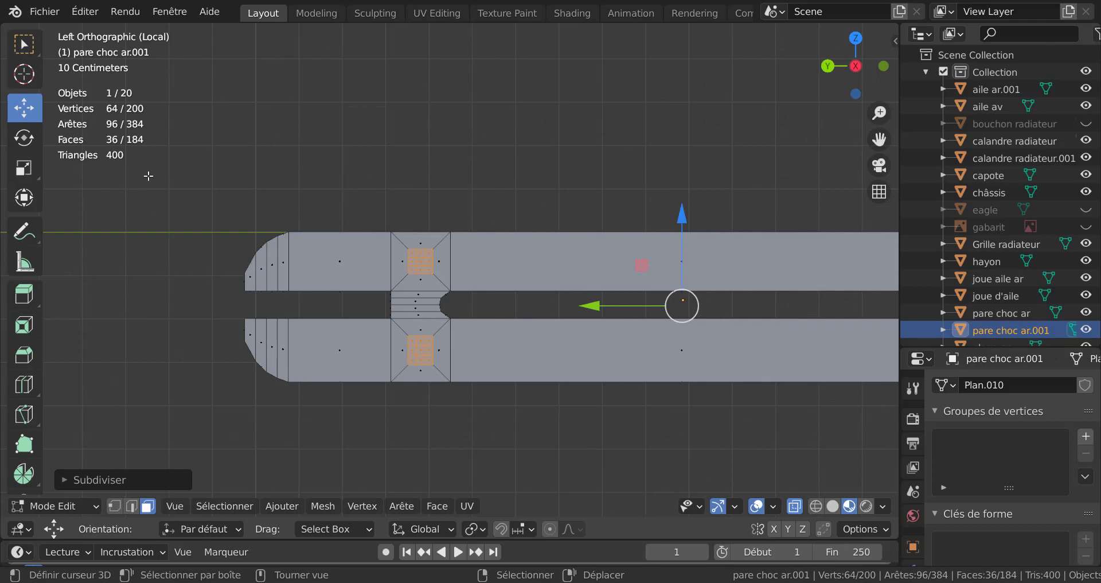
- Round the subdivided bolt-hole vertices into circles with LoopTools Circle from the Q menu
key("q")
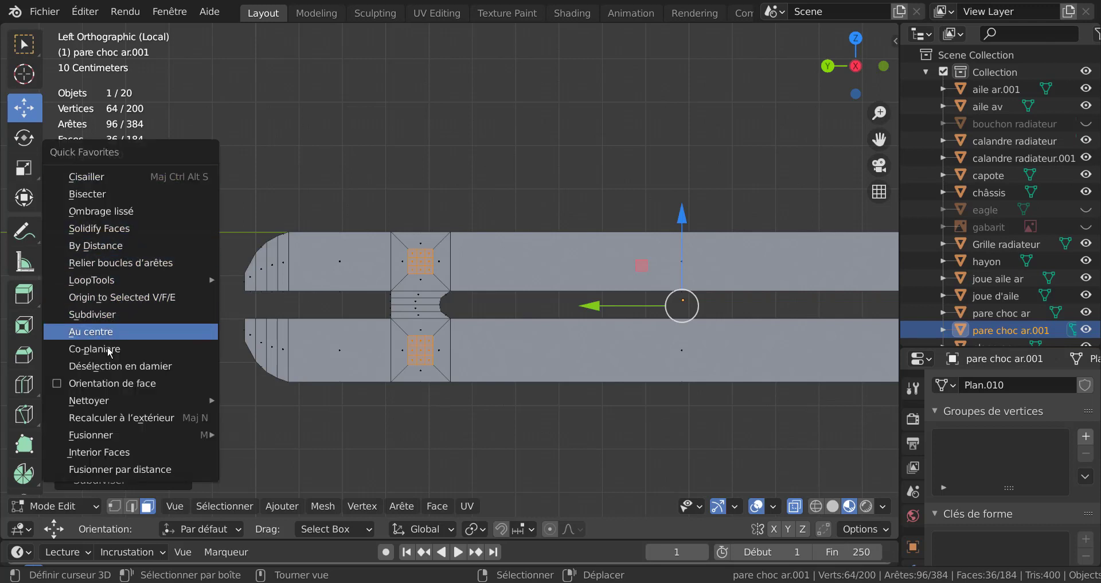
mouse_move(95, 280)
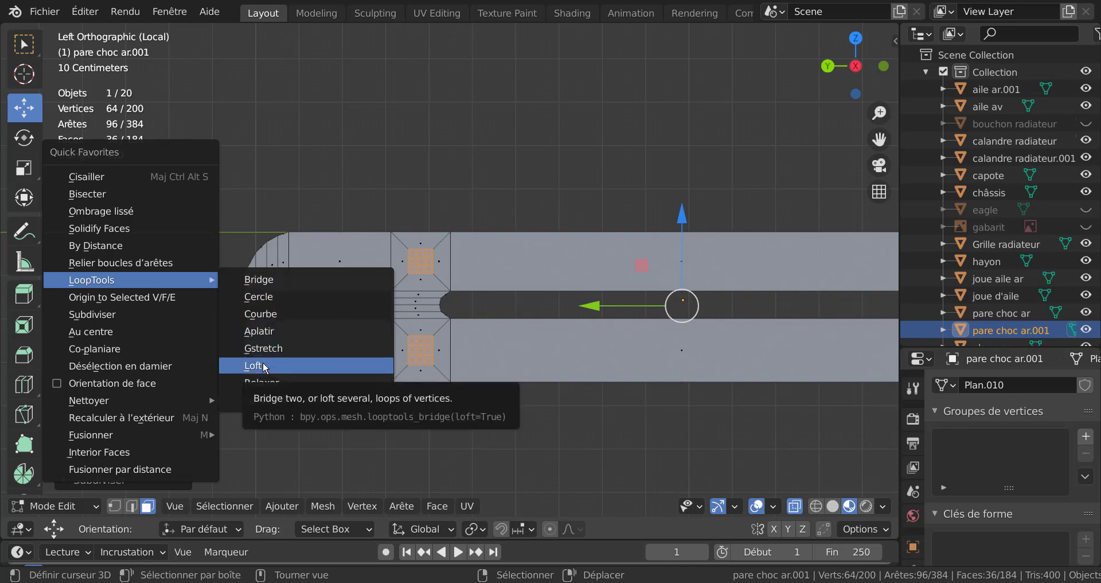
left_click(267, 296)
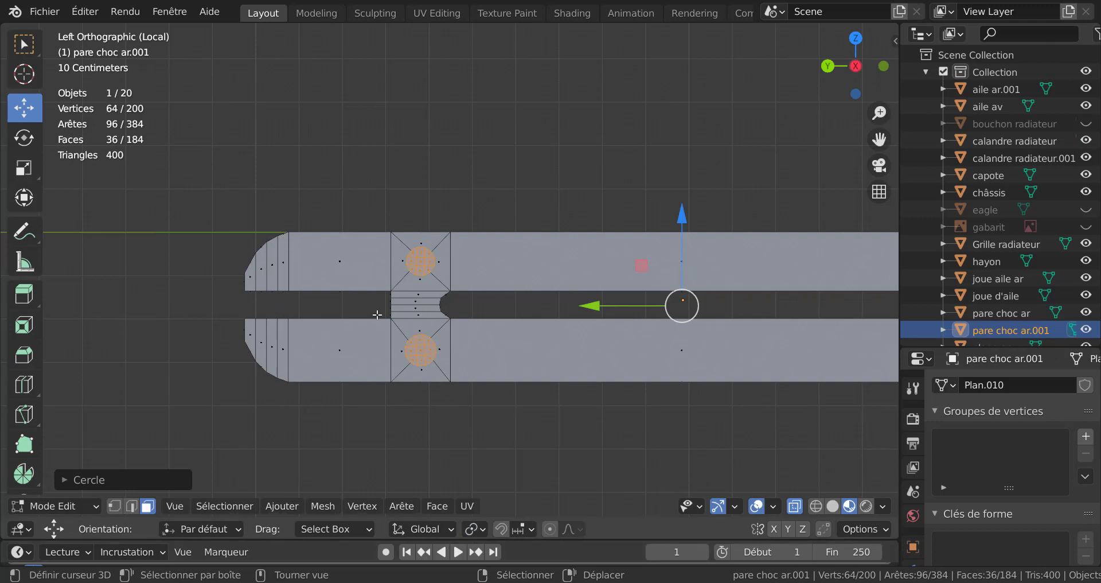
scroll(576, 470, "down", 2)
scroll(503, 455, "down", 1)
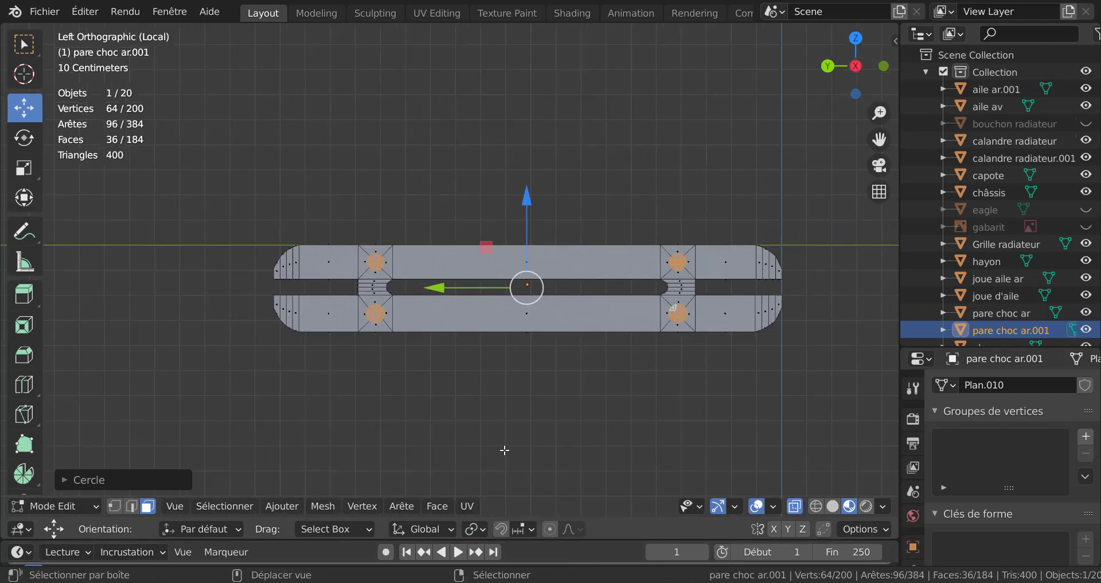
scroll(392, 377, "up", 1)
scroll(460, 384, "up", 2)
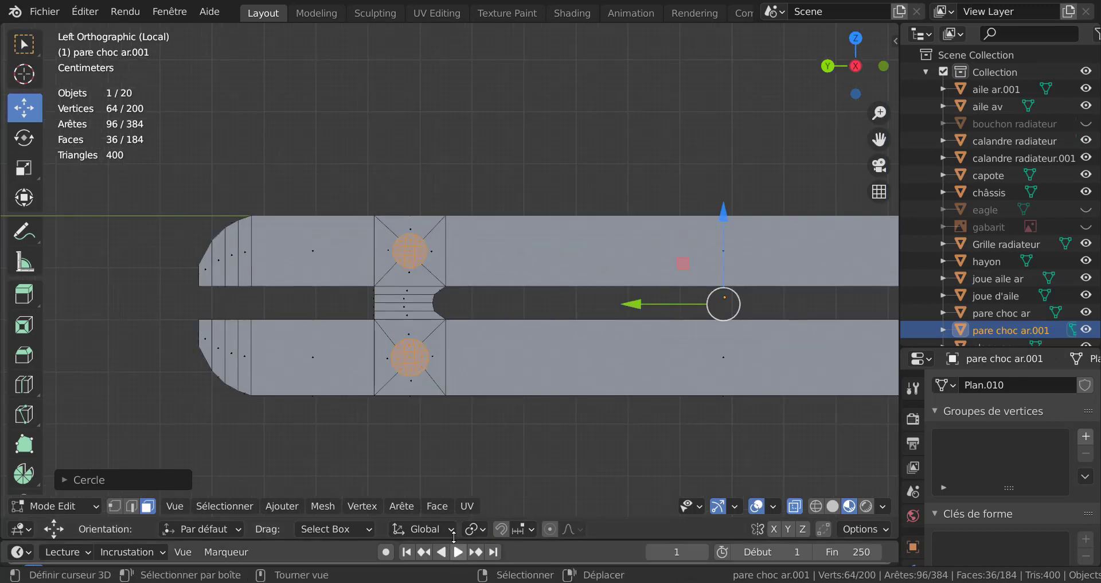
- Set the pivot to Individual Origins and scale the round bolt faces down
left_click(473, 530)
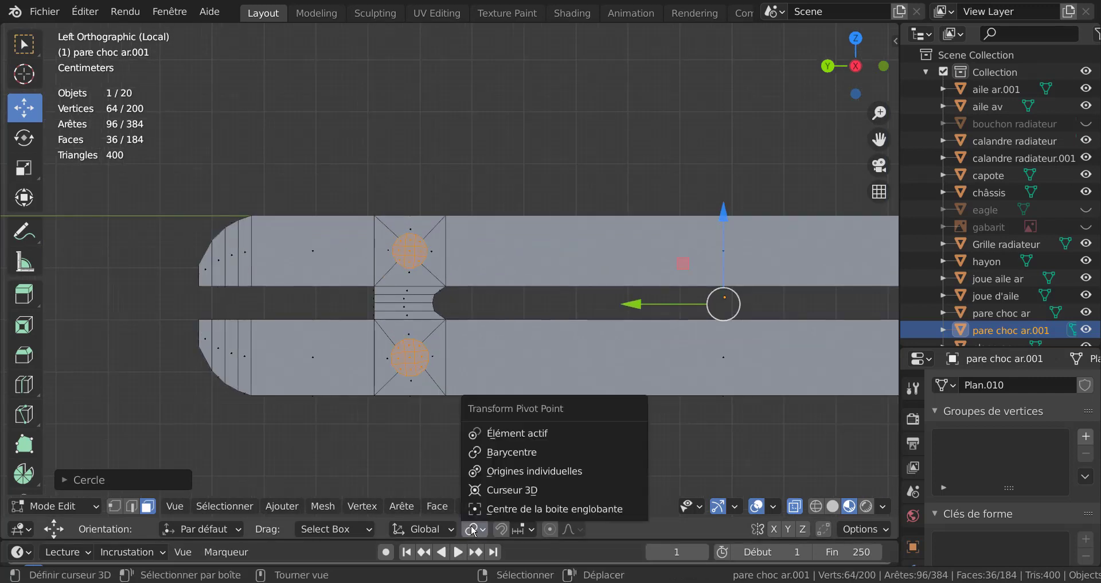
left_click(509, 472)
key("s")
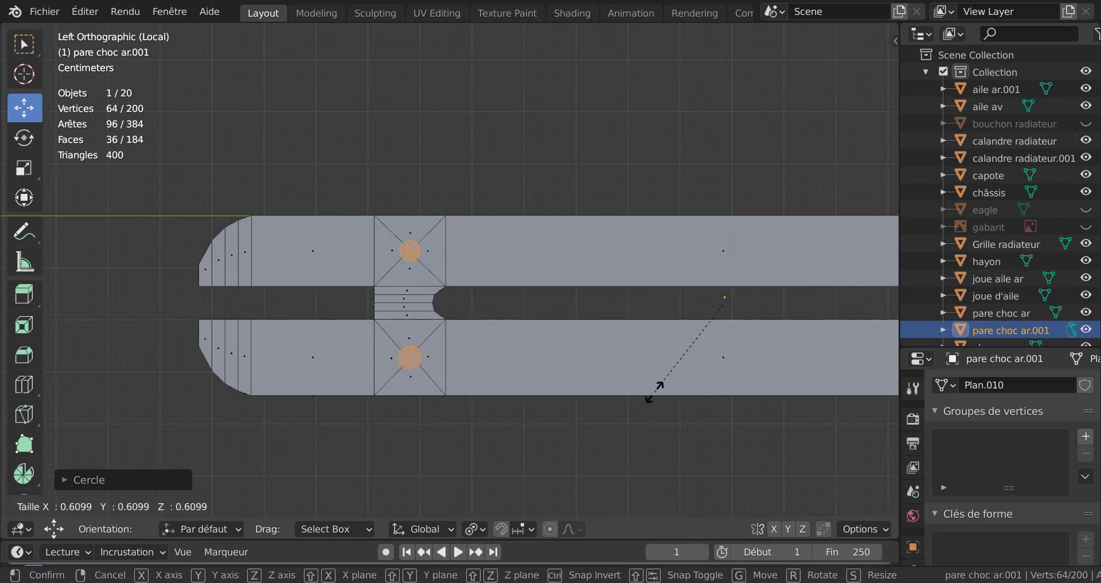
left_click(637, 408)
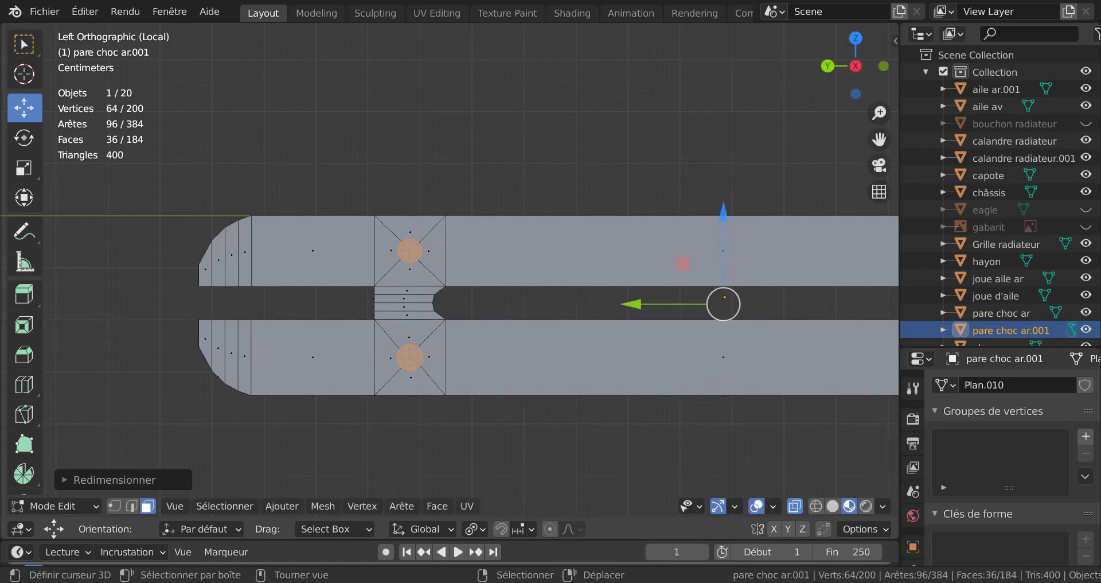
- Extrude the round bolt faces into short cylinders and taper their ends
scroll(523, 416, "down", 2)
middle_click_drag(523, 416, 673, 433)
scroll(636, 419, "up", 2)
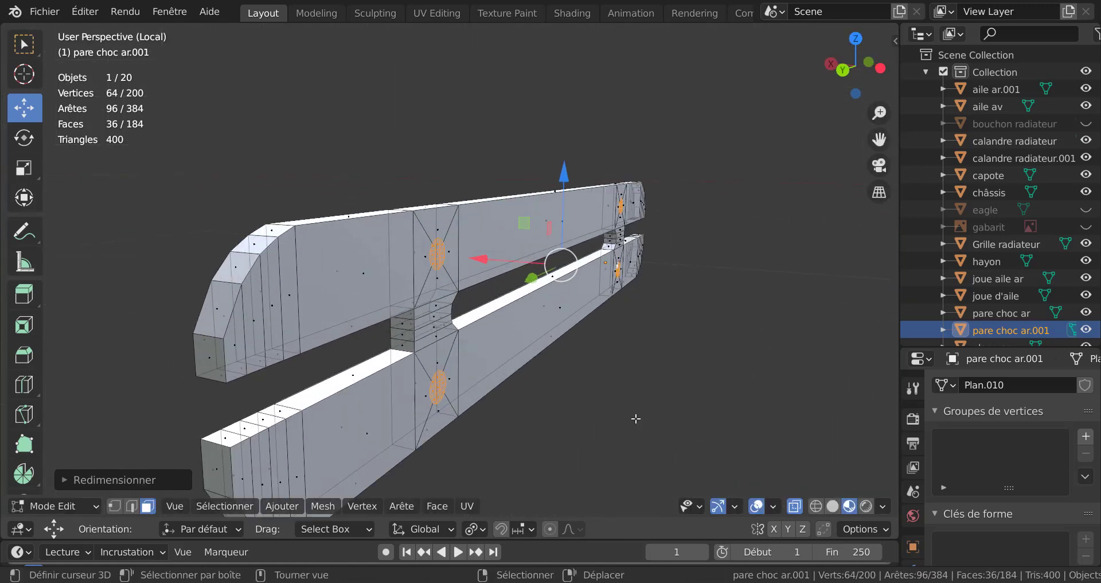
middle_click_drag(595, 377, 613, 384)
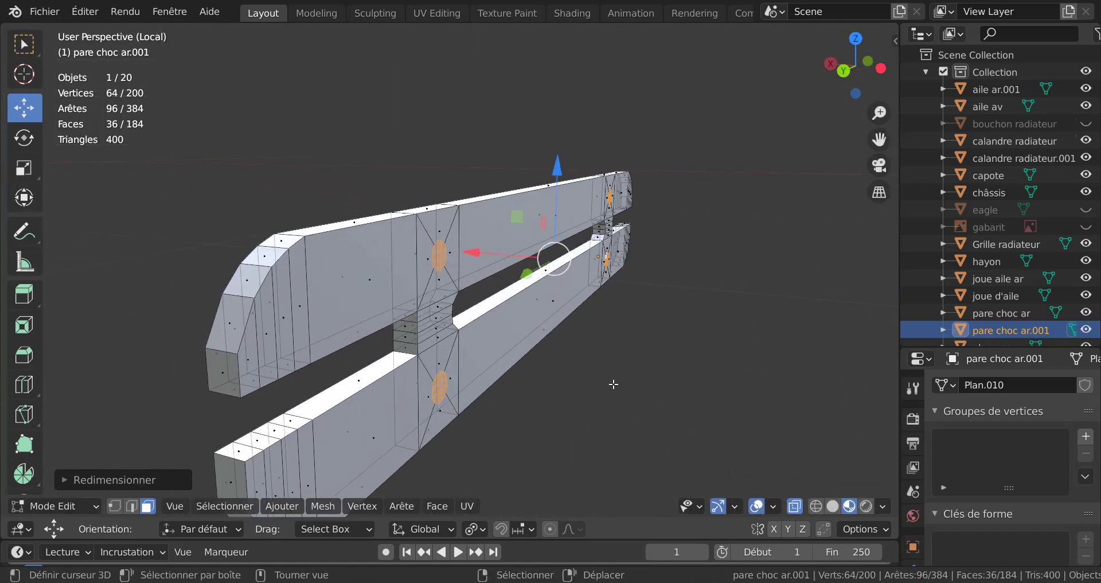
key("e")
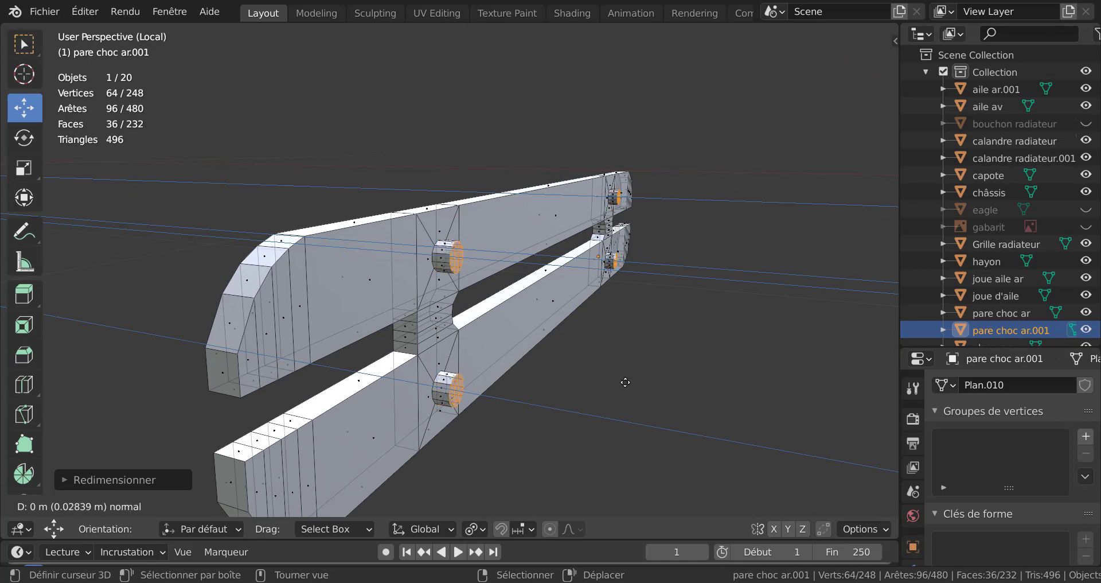
left_click(585, 358)
scroll(552, 410, "up", 2)
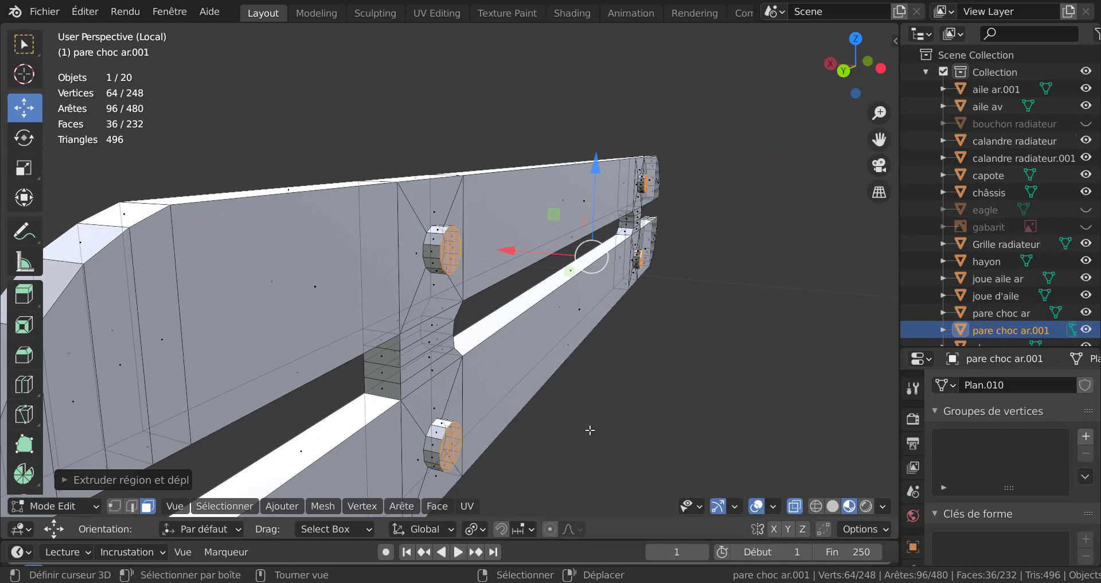
key("s")
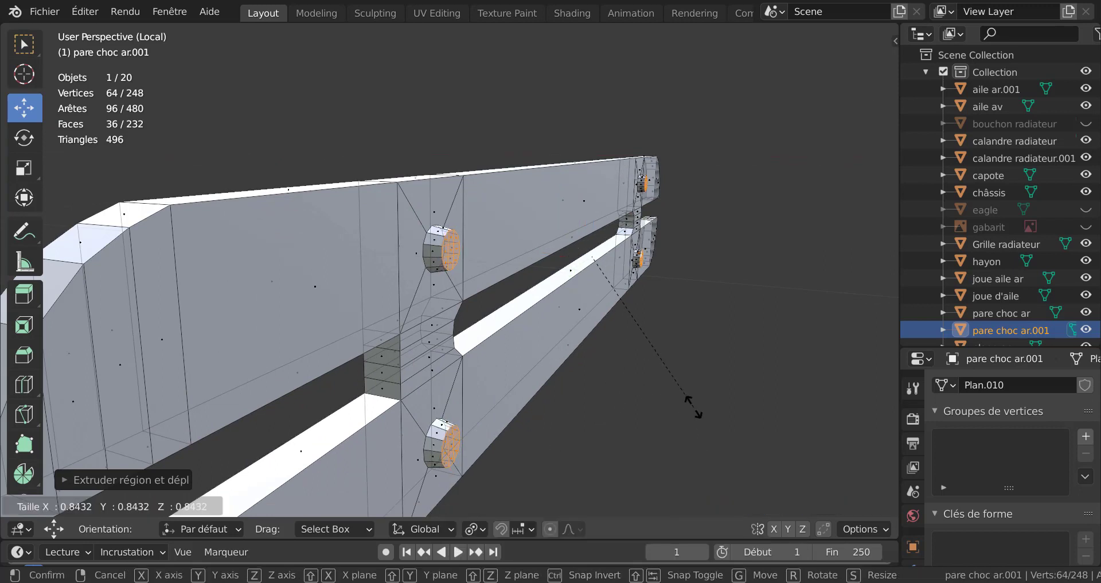
left_click(686, 365)
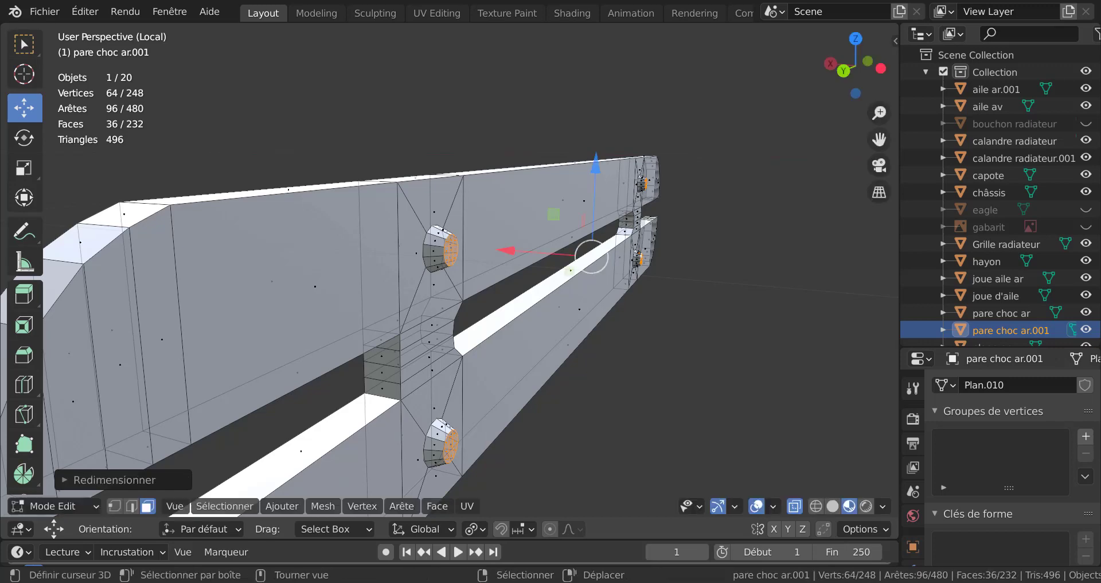
- Delete the cylinder end faces to open the bolt holes
scroll(629, 378, "up", 2)
scroll(622, 380, "down", 2)
key("x")
left_click(635, 396)
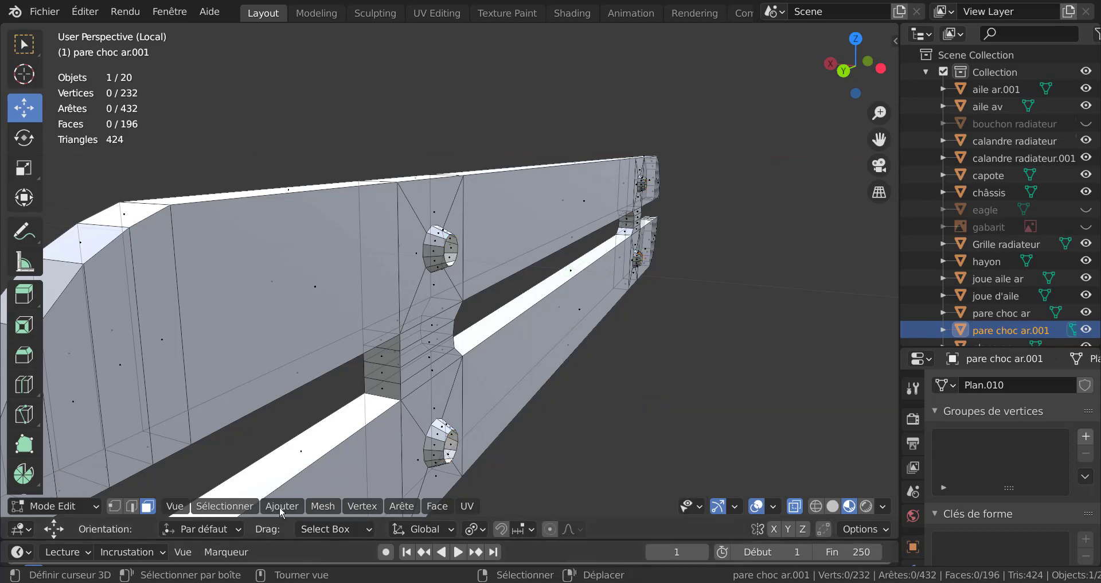
- Switch to edge select mode and select the upper hole's rim loop
scroll(642, 343, "up", 2)
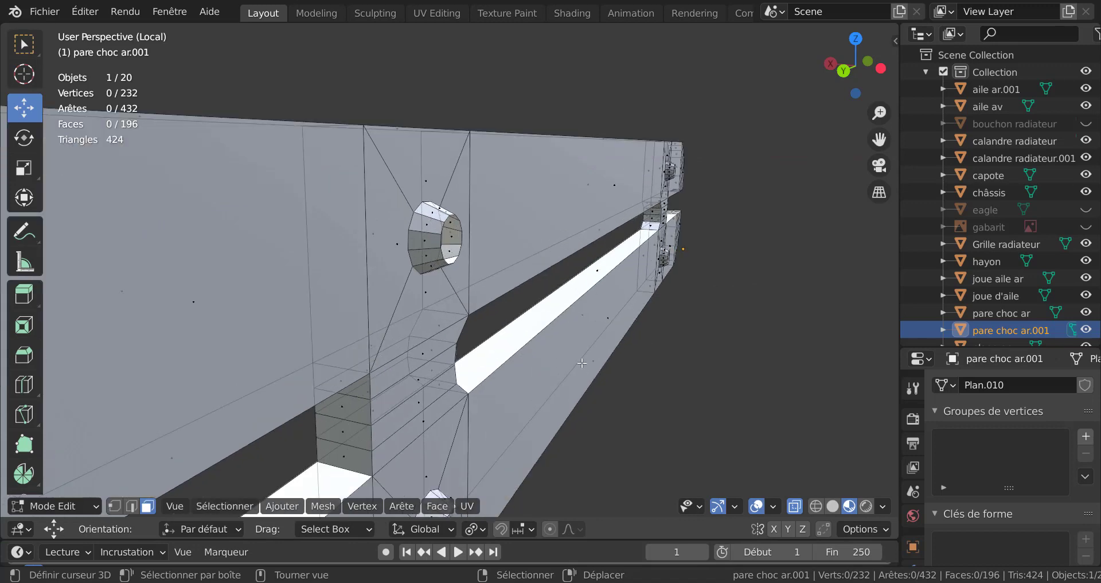
middle_click_drag(582, 363, 656, 393, "shift")
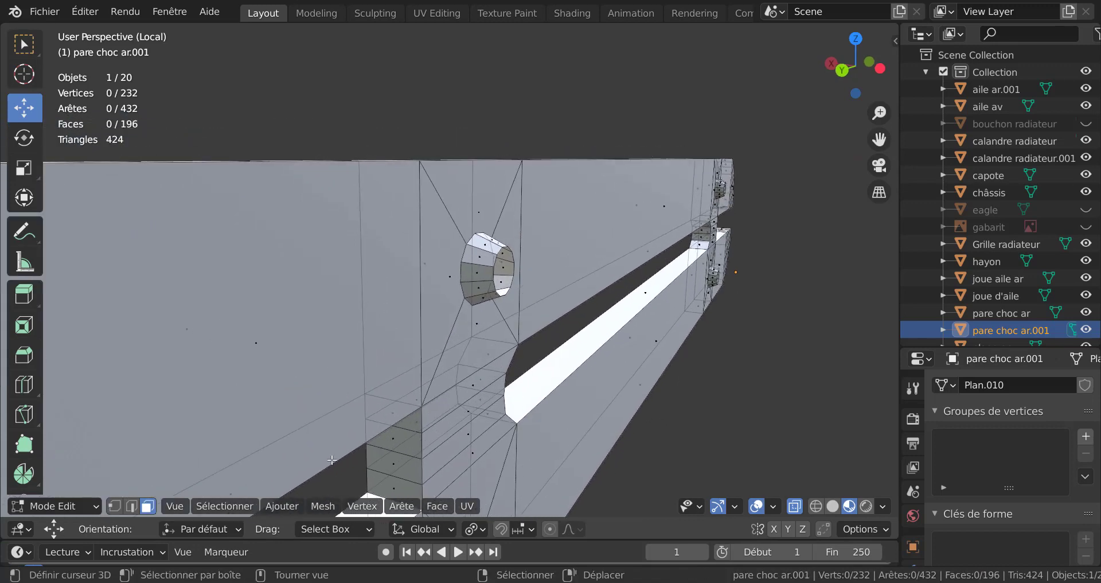
left_click(131, 507)
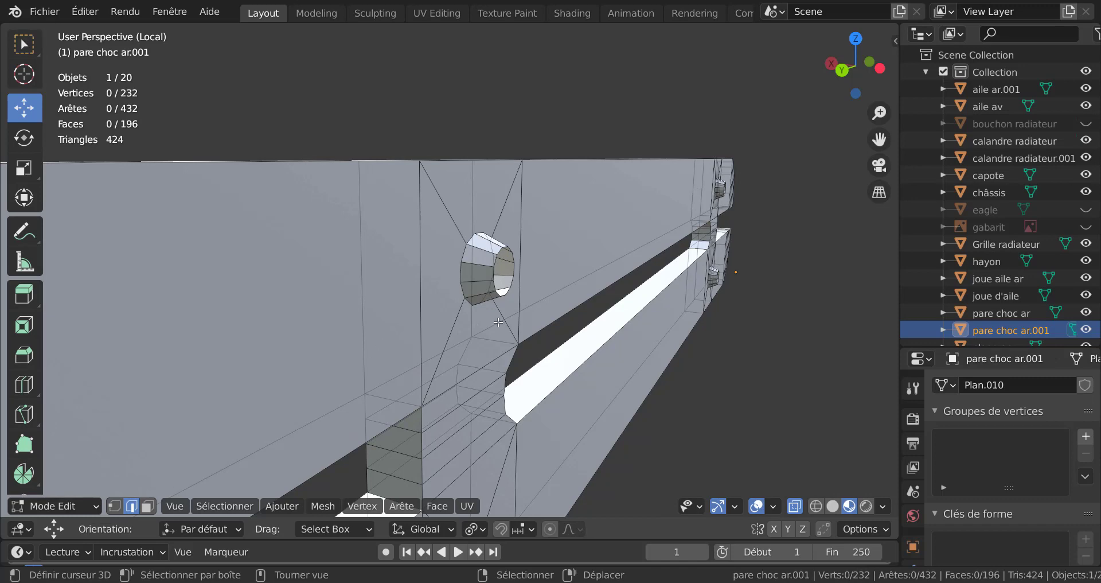
left_click(507, 280, "alt")
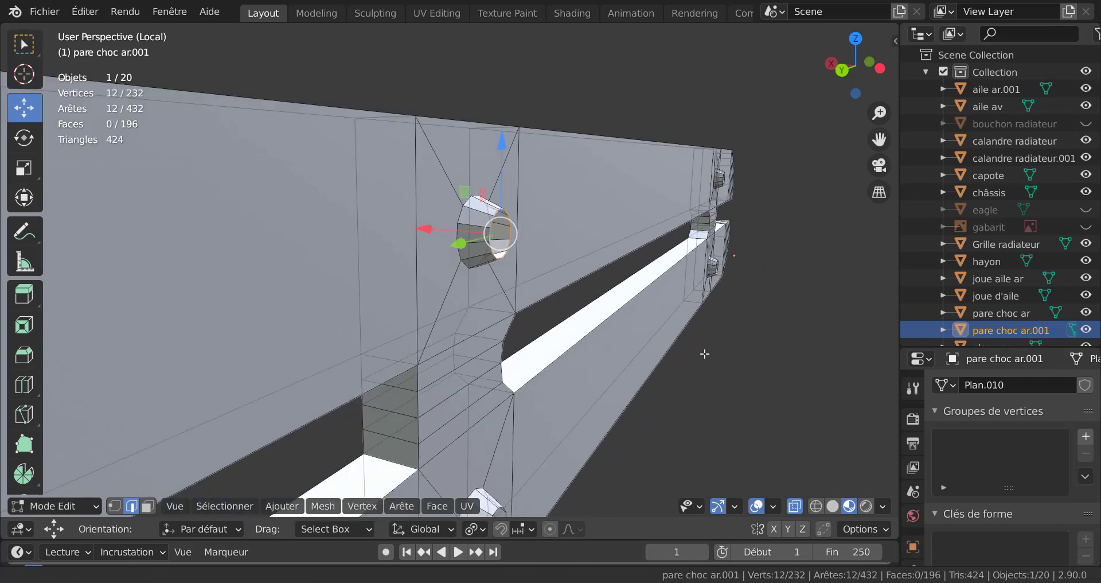
scroll(703, 322, "down", 6, "shift")
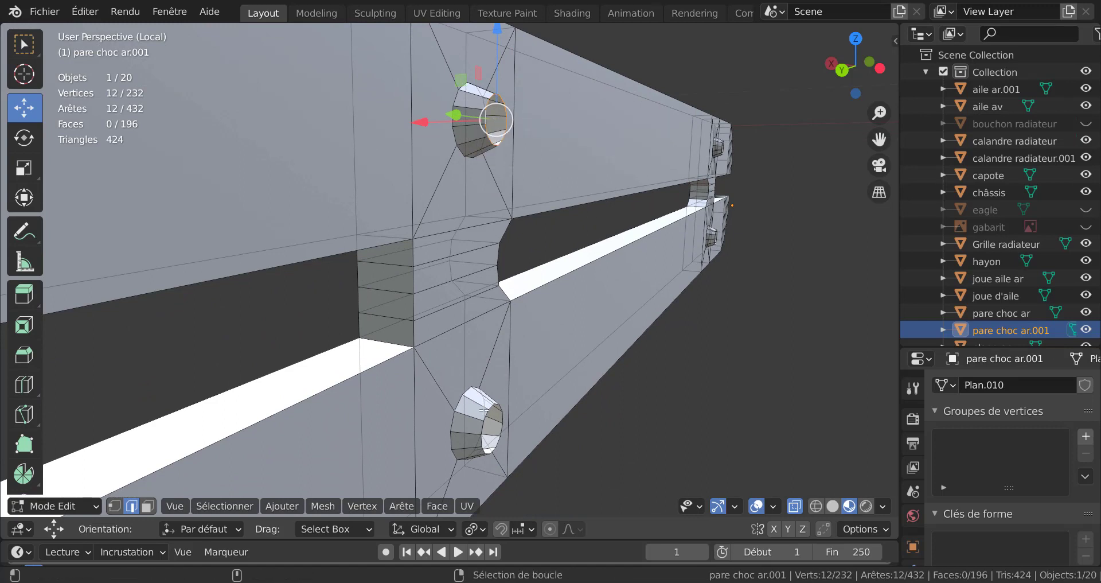
left_click(485, 415, "alt+shift")
left_click(487, 416, "alt+shift")
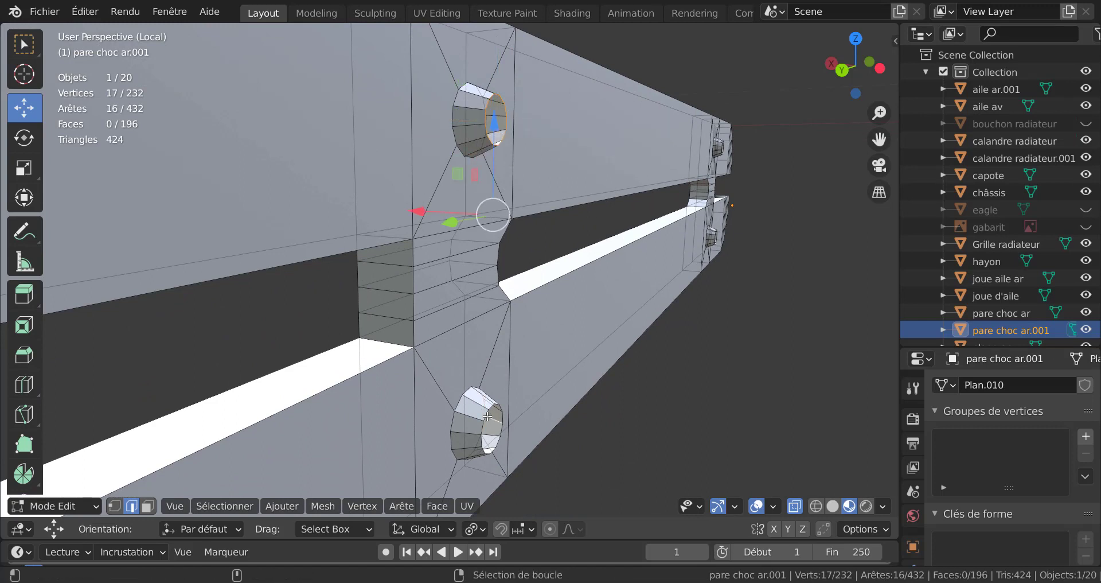
key("ctrl+z")
- Add a second hole's rim loop and the lower hole's rim loop to the selection
scroll(574, 373, "up", 2)
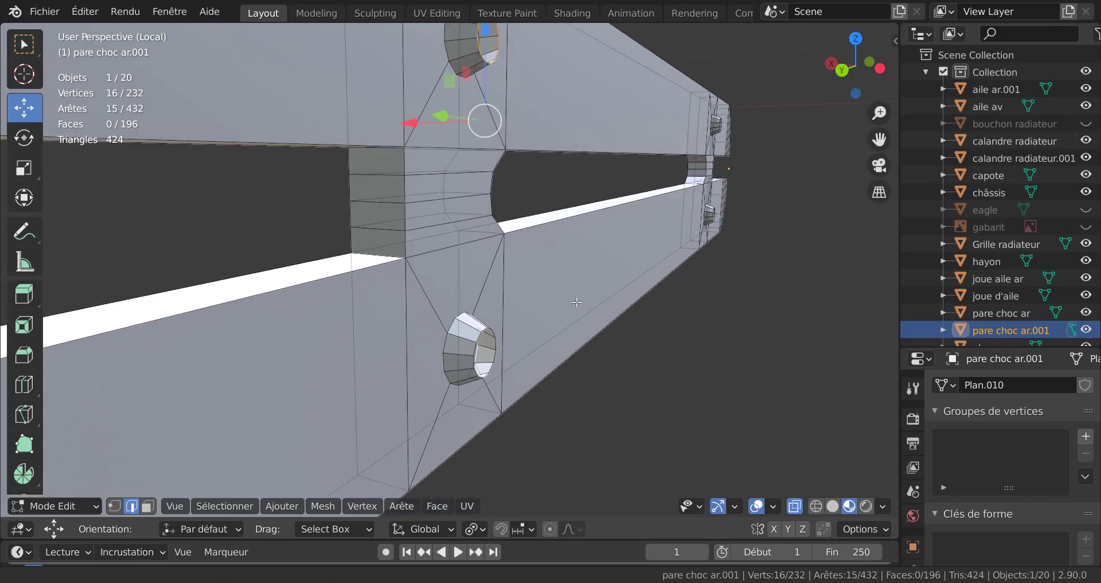
scroll(540, 368, "up", 2)
scroll(504, 362, "up", 1)
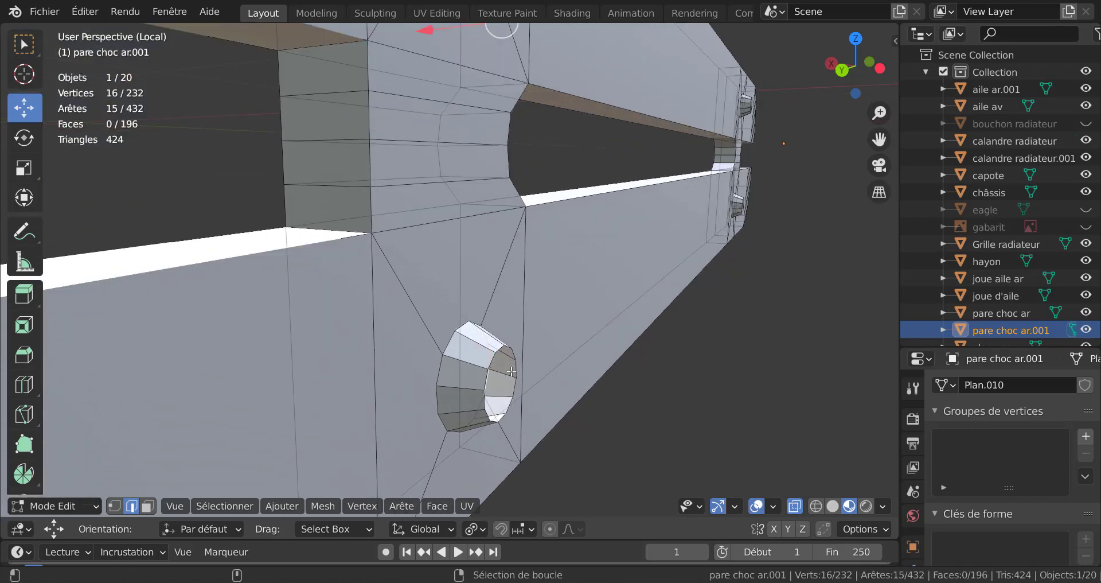
left_click(510, 369, "alt+shift")
scroll(570, 329, "down", 2)
scroll(598, 319, "down", 2)
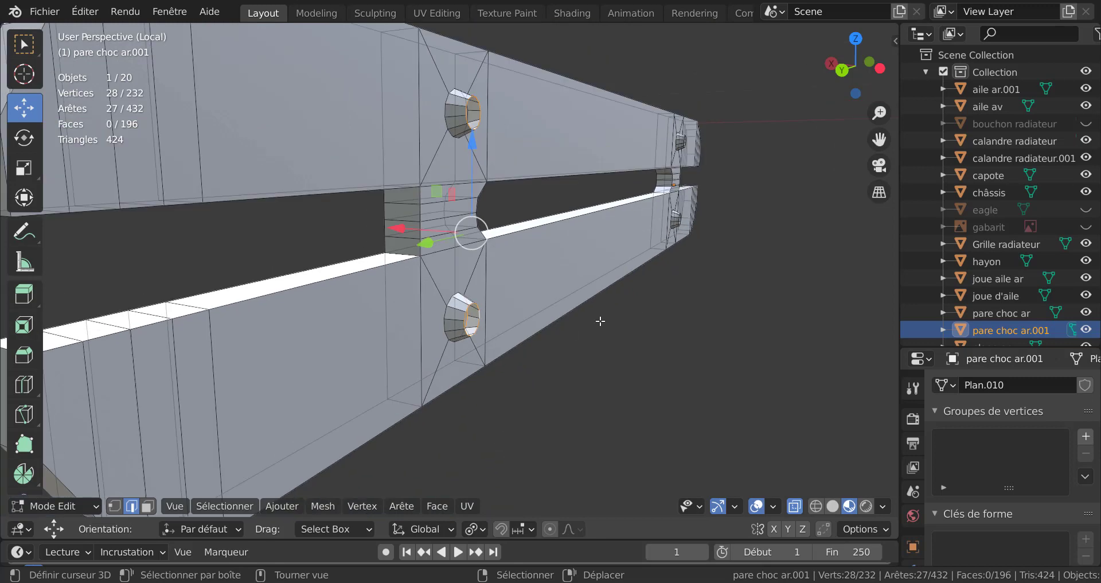
middle_click_drag(597, 319, 483, 374)
scroll(475, 357, "up", 3)
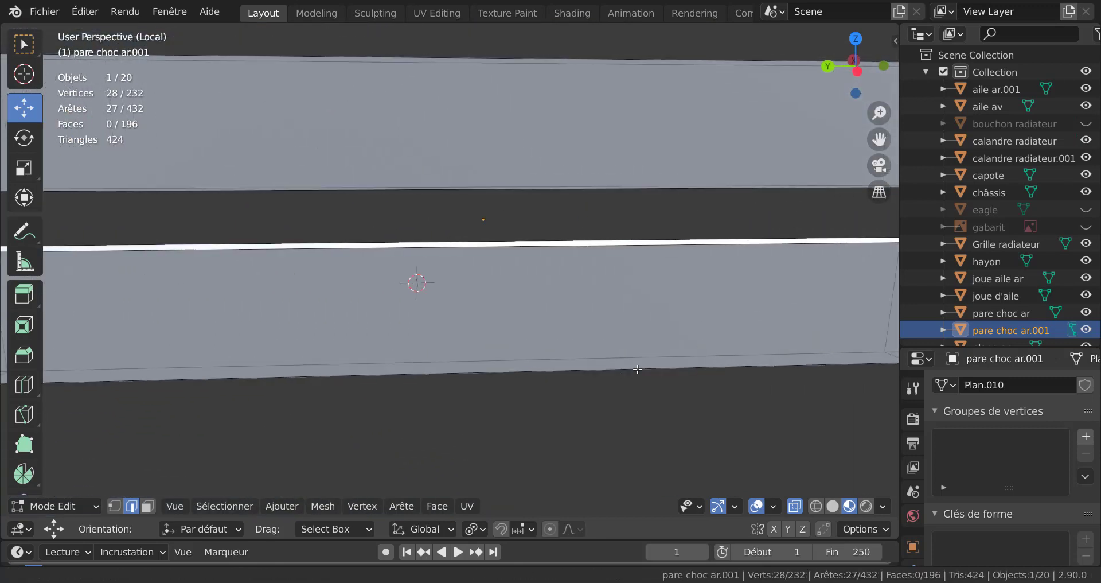
scroll(512, 373, "down", 3, "ctrl")
scroll(545, 377, "down", 2, "ctrl")
scroll(584, 382, "down", 2, "ctrl")
scroll(584, 381, "down", 1)
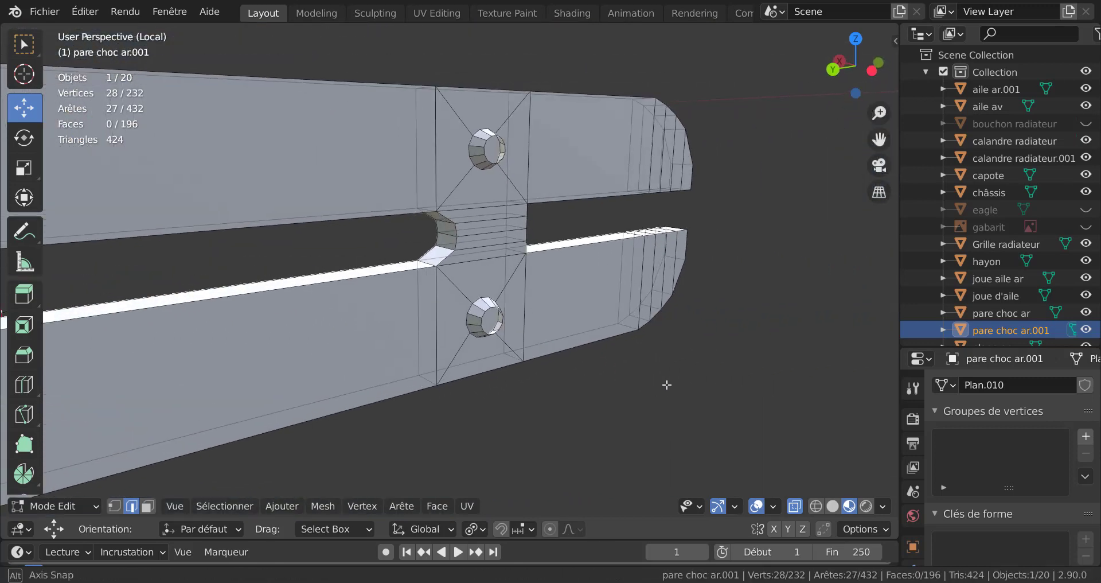
middle_click_drag(617, 373, 599, 379)
scroll(599, 378, "up", 3)
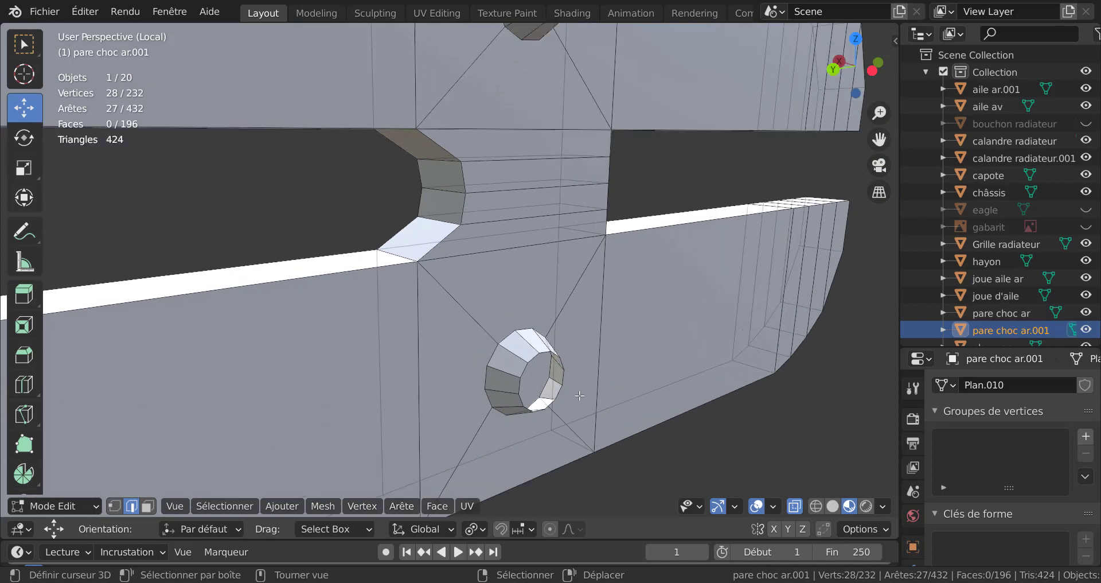
left_click(535, 355, "alt+shift")
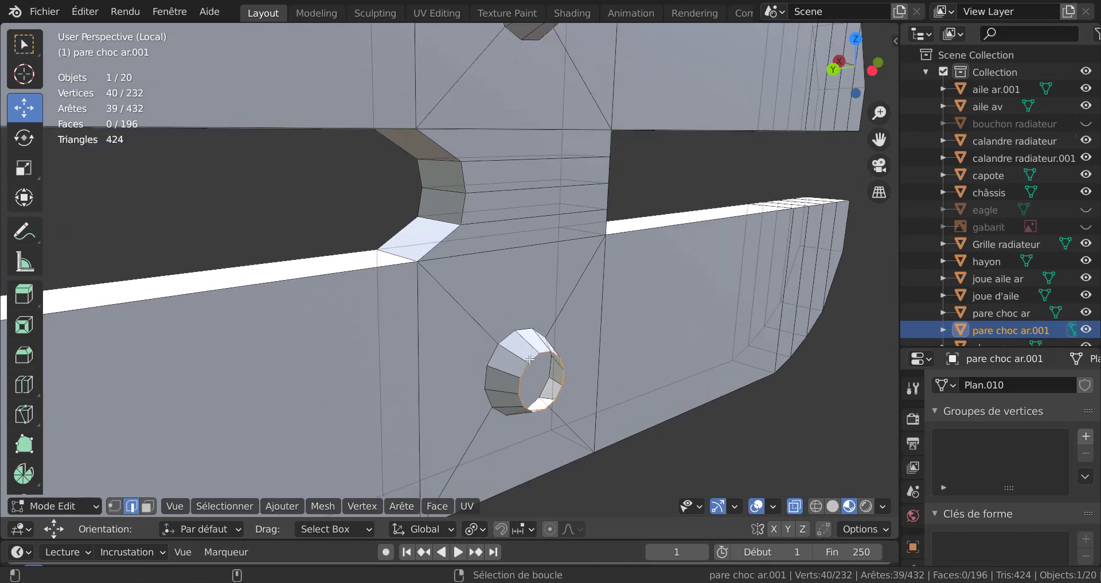
- Add the upper hole's remaining edge loop and frame the whole bumper
scroll(573, 413, "down", 3)
scroll(609, 468, "up", 2)
scroll(597, 237, "up", 3)
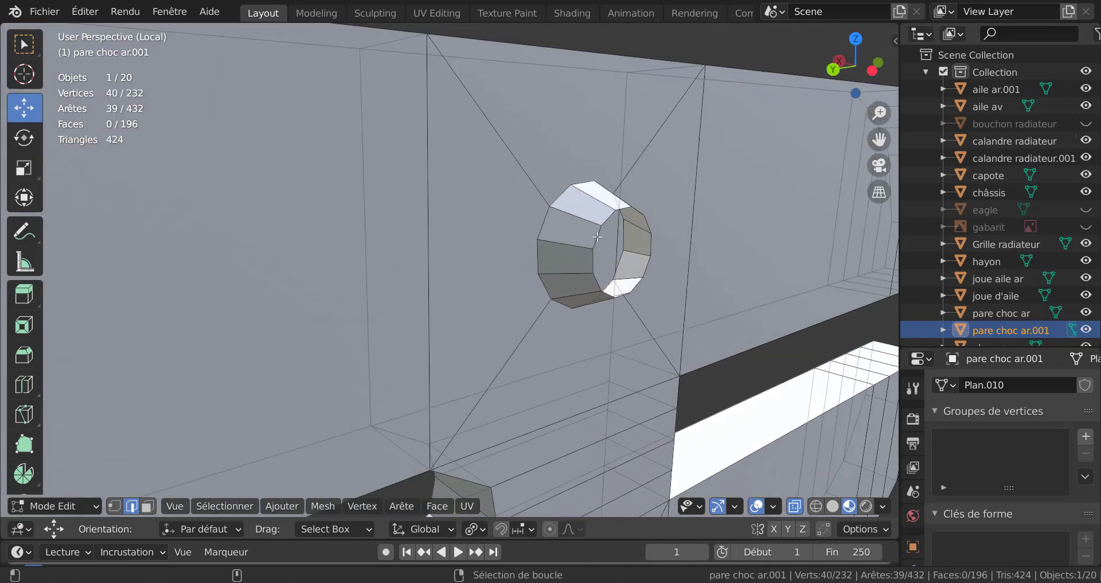
left_click(612, 211, "alt+shift")
scroll(612, 211, "down", 3)
scroll(514, 422, "down", 3)
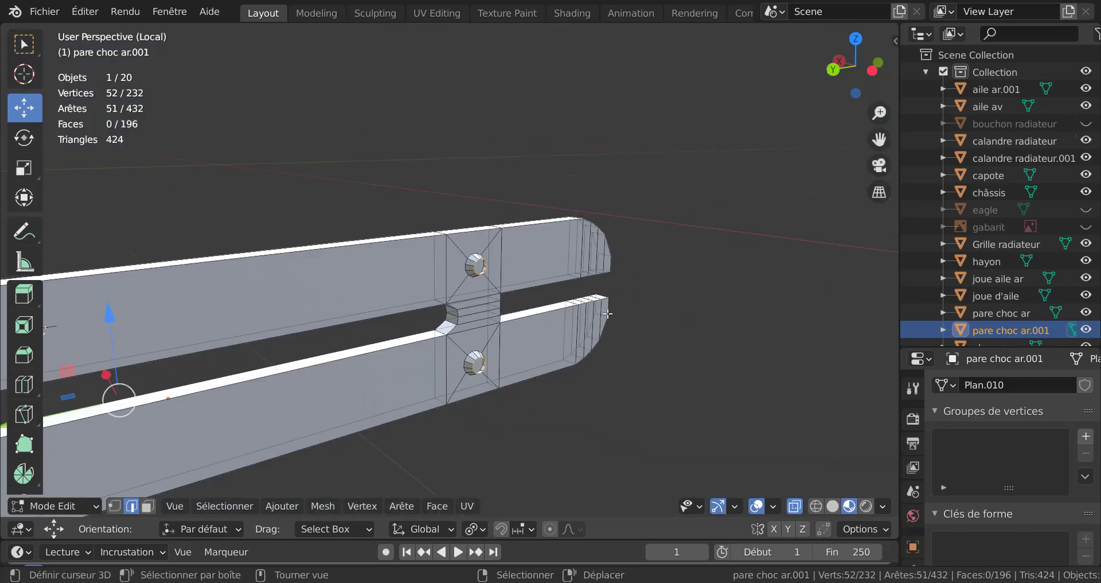
key("KP_Decimal")
middle_click_drag(721, 431, 651, 459)
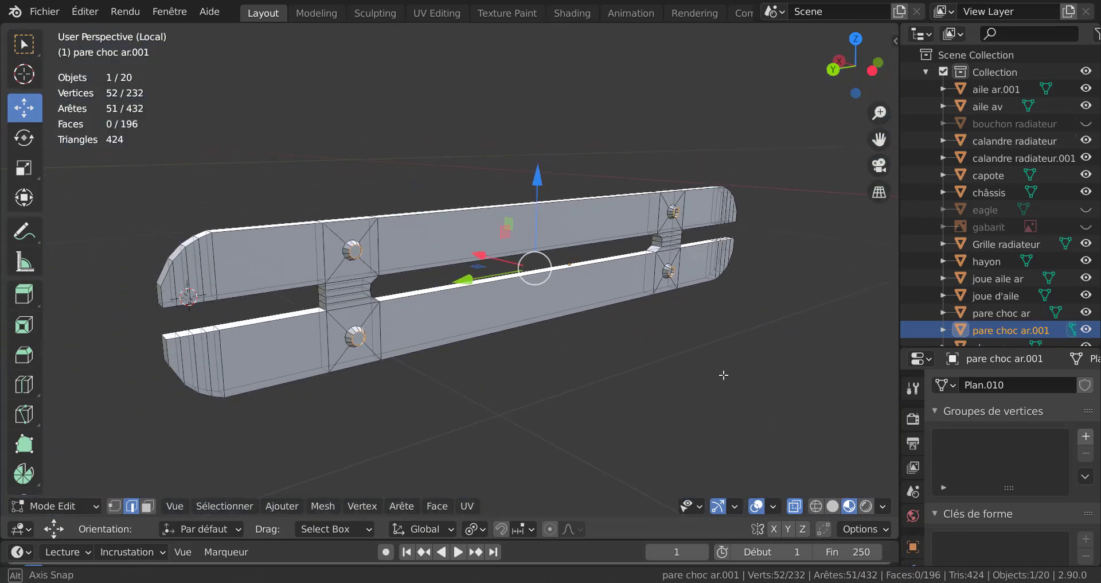
middle_click_drag(720, 445, 563, 482)
scroll(530, 458, "up", 2)
scroll(528, 457, "up", 3)
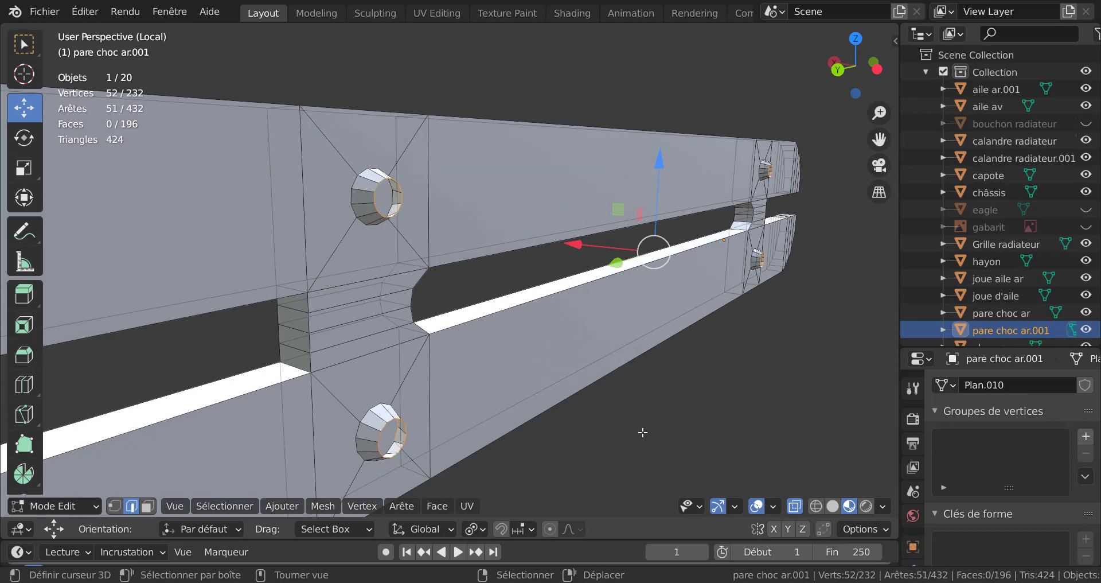
- Extrude the hole loops and scale the new rings to 0 to close them
key("e")
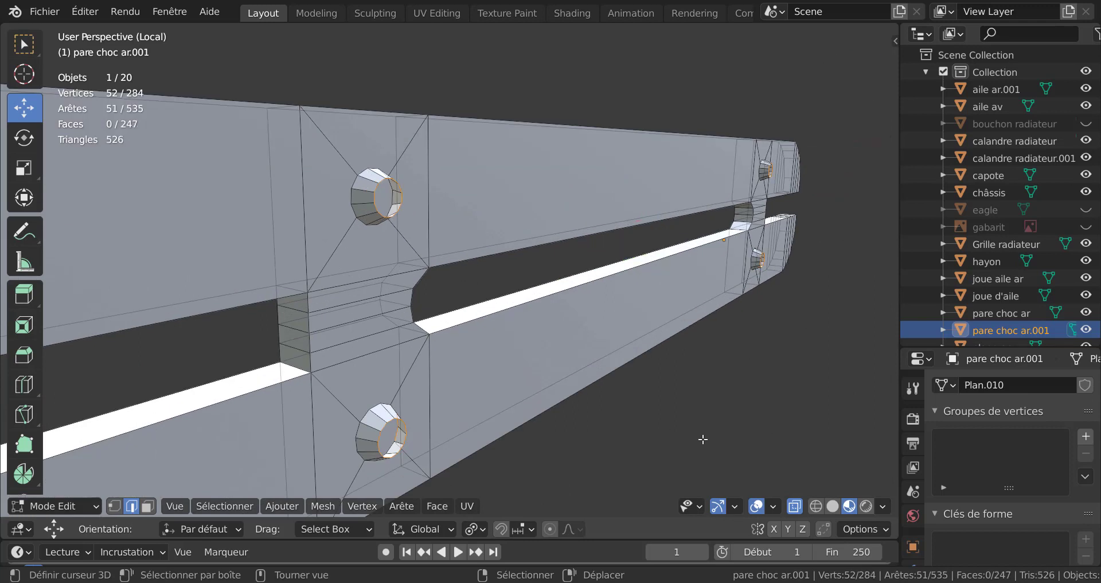
key("s")
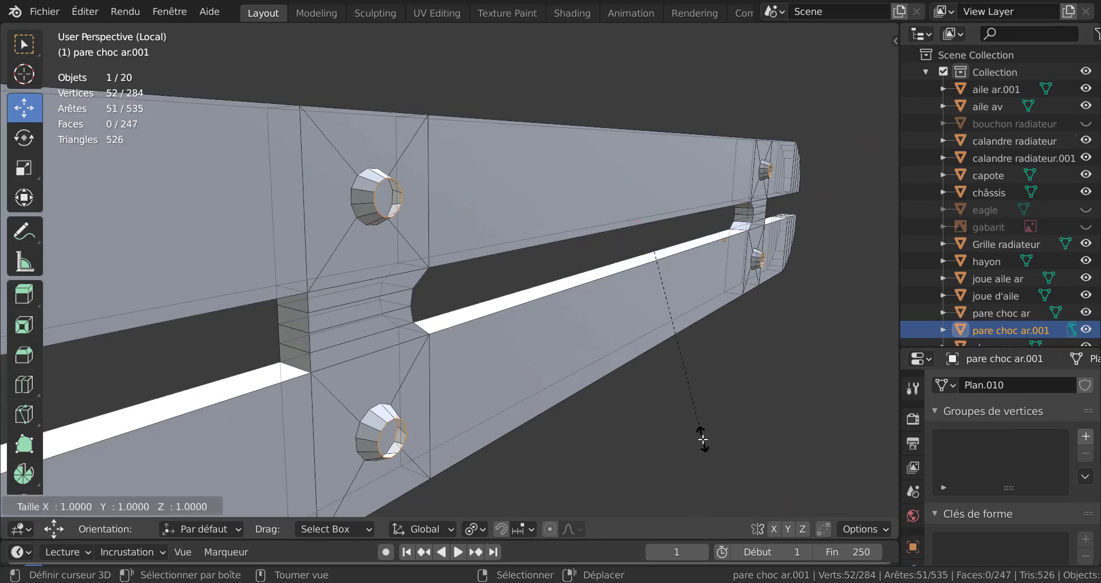
type("0")
key("Return")
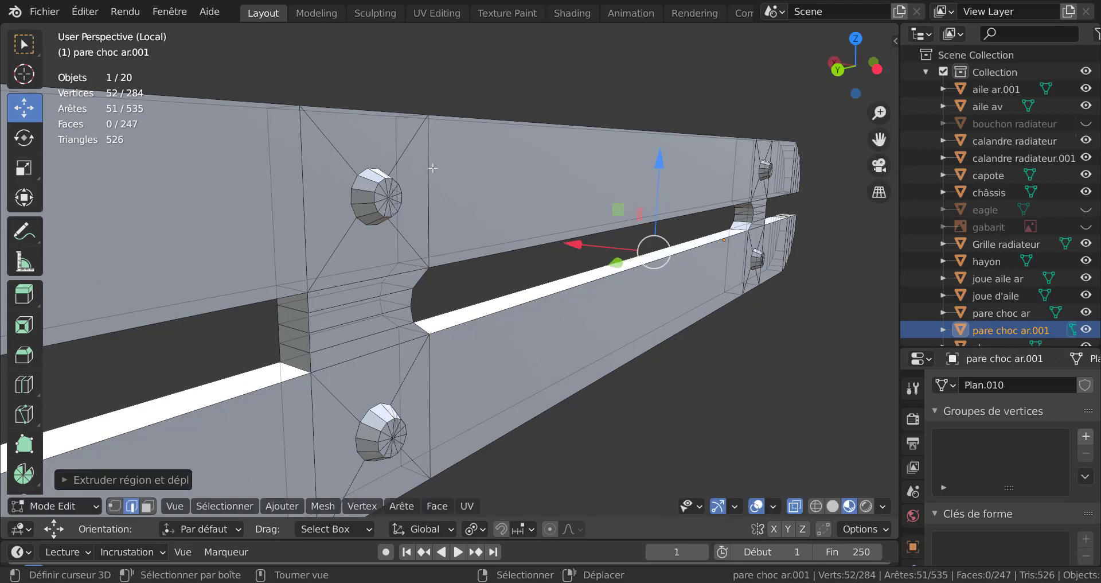
- Select the rim loops of all four bolt holes
scroll(433, 170, "up", 2)
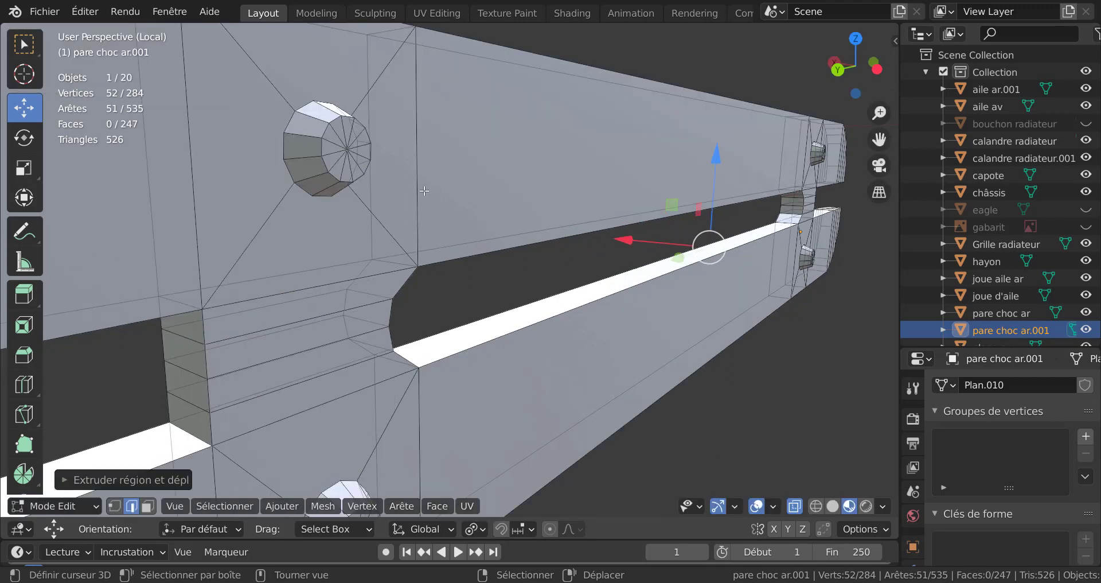
left_click(324, 147, "alt")
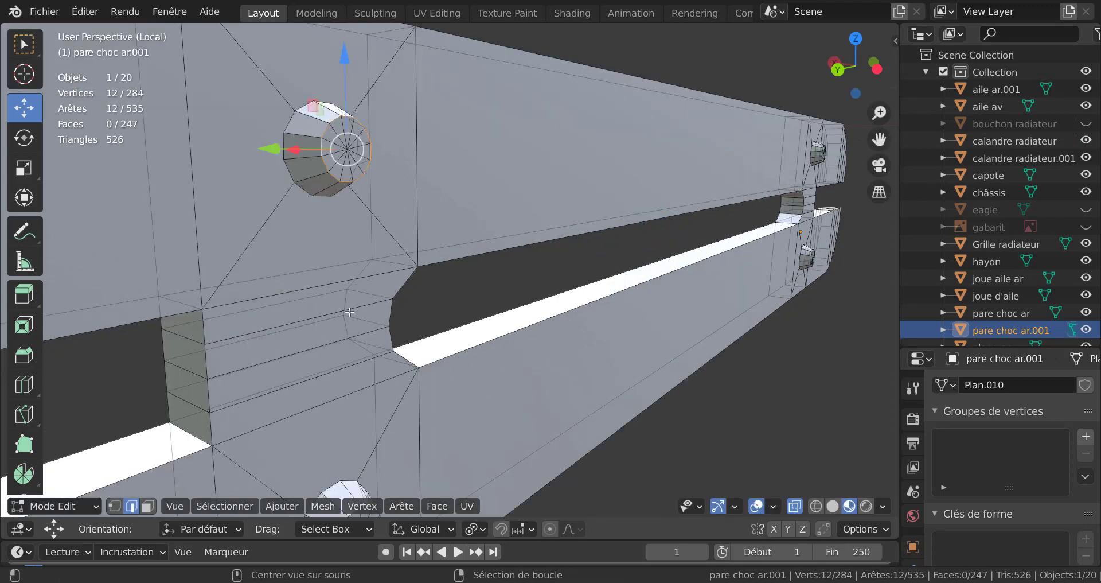
scroll(324, 146, "down", 3)
middle_click(396, 470, "alt")
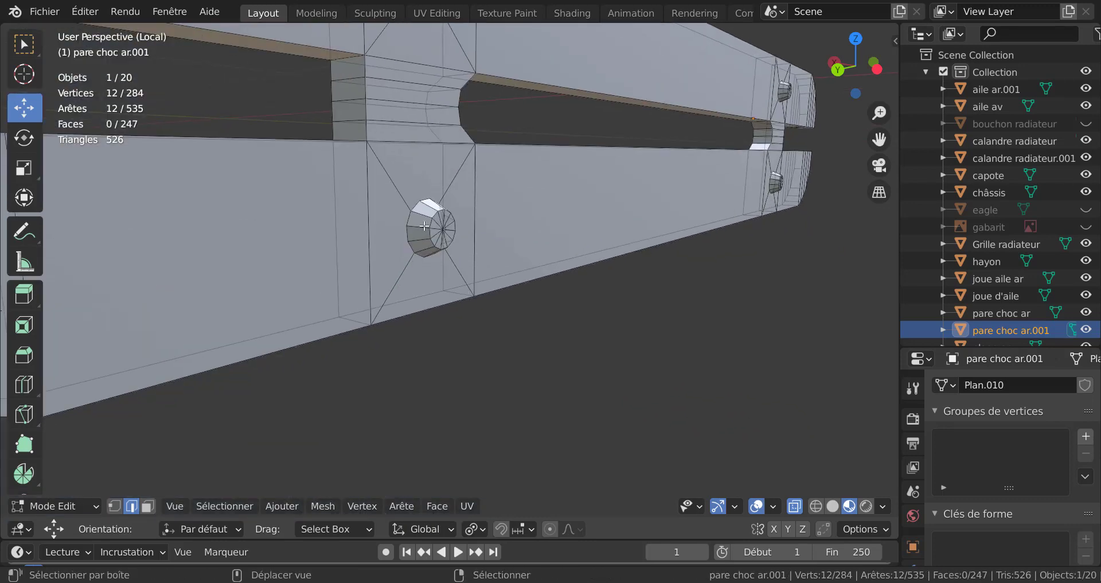
left_click(433, 231, "alt+shift")
mouse_move(657, 315)
middle_mouse_down()
mouse_move(593, 316)
mouse_move(593, 425)
middle_mouse_up()
left_click(593, 316, "alt+shift")
left_click(615, 102, "alt+shift")
scroll(614, 102, "down", 5)
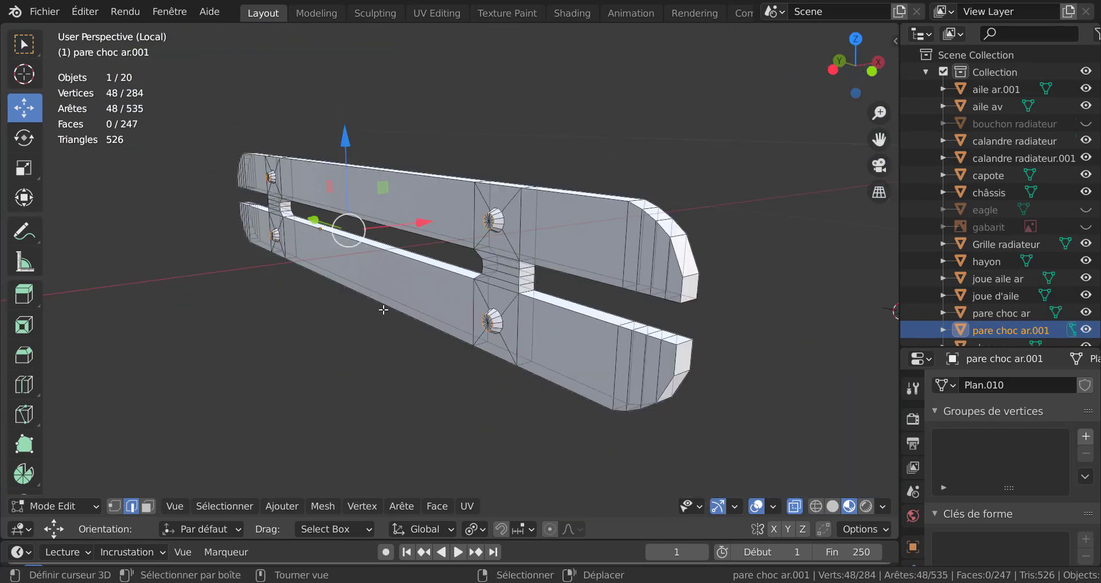
middle_click_drag(615, 102, 627, 346)
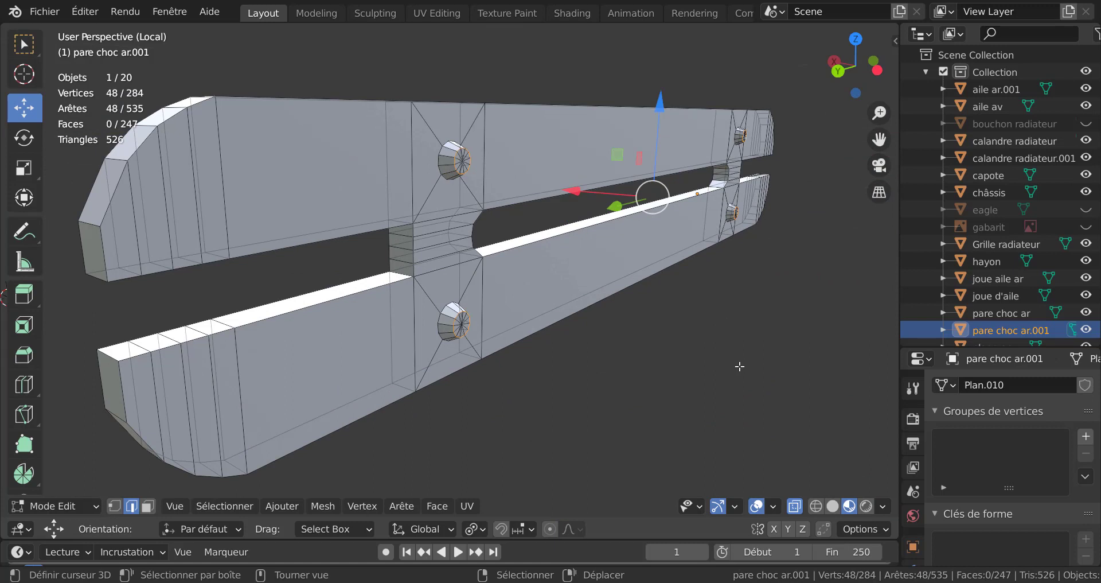
- Bevel the four selected bolt-hole rims with Ctrl+B
key("ctrl+b")
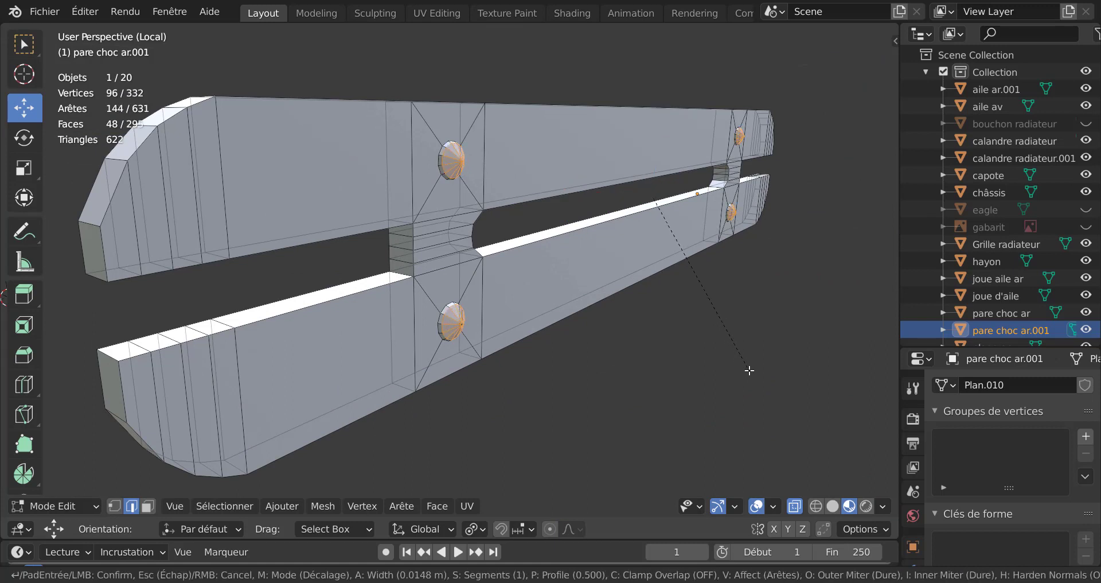
left_click(735, 343)
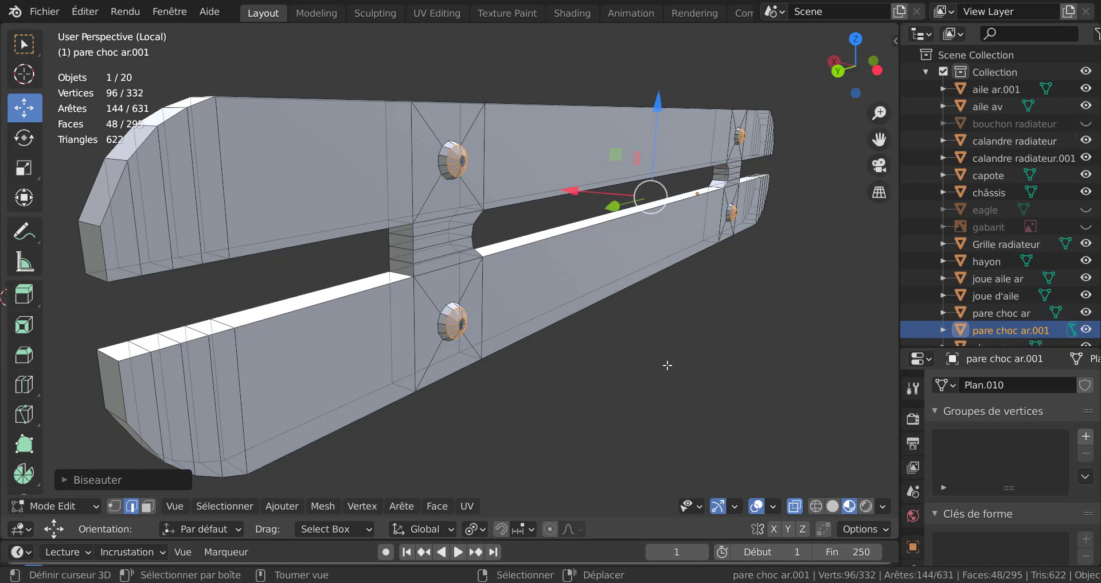
key("Tab")
key("Tab")
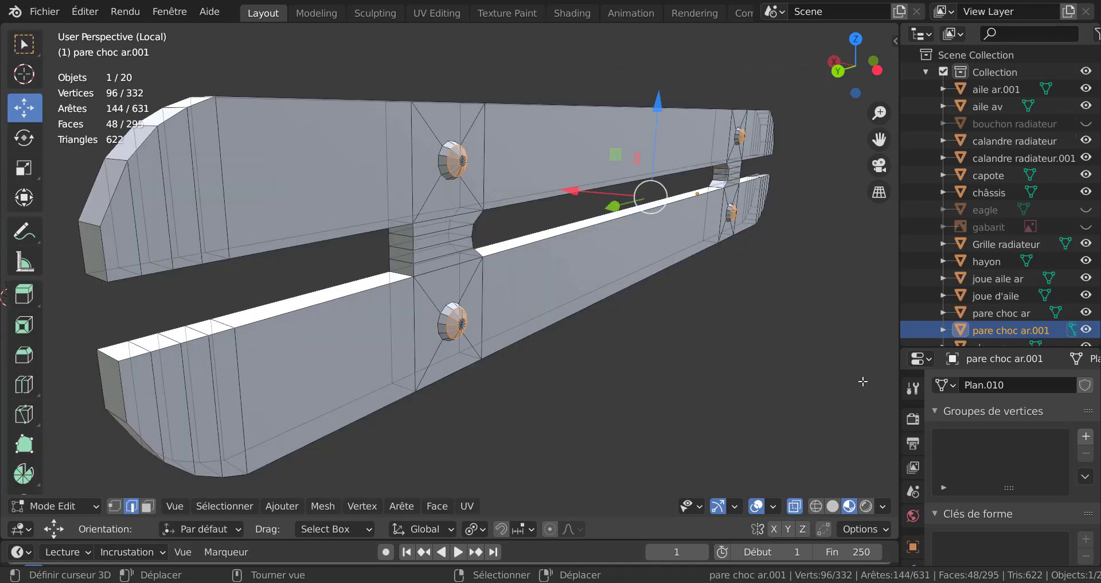
- Widen the outliner and properties panels by dragging their border left
scroll(863, 382, "down", 2)
scroll(815, 378, "down", 2)
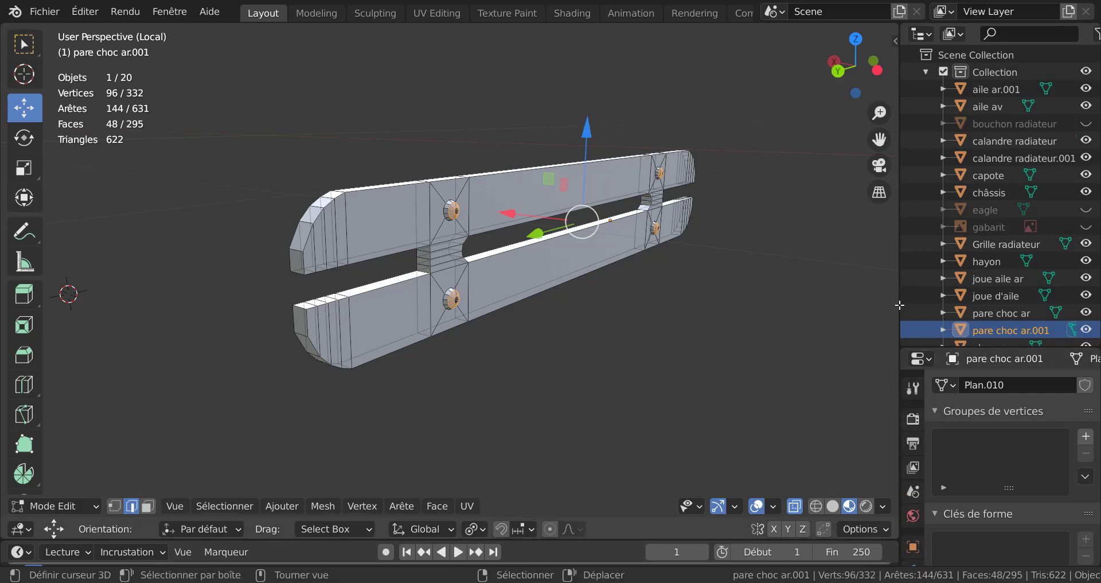
left_click_drag(900, 304, 829, 309)
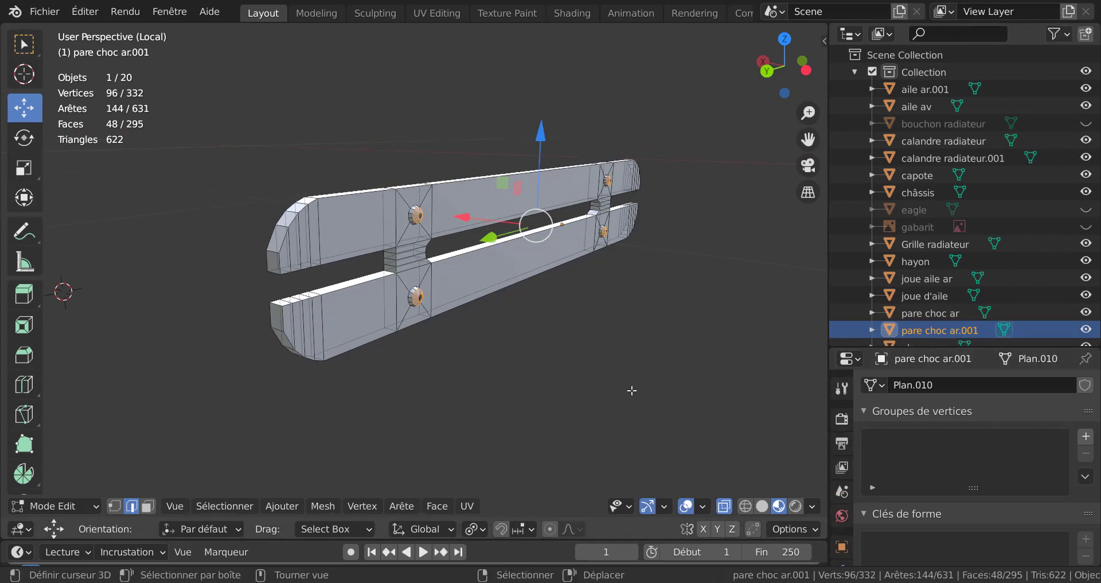
- Select the whole bumper mesh and create the new material Matériau.003
scroll(859, 449, "down", 4)
scroll(849, 466, "down", 3)
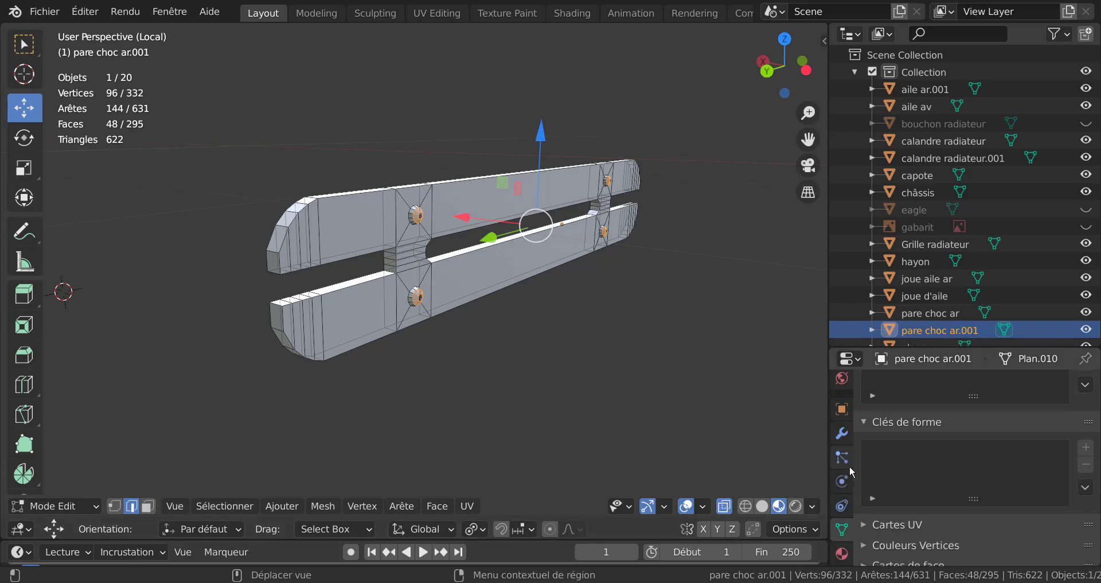
scroll(849, 466, "down", 2)
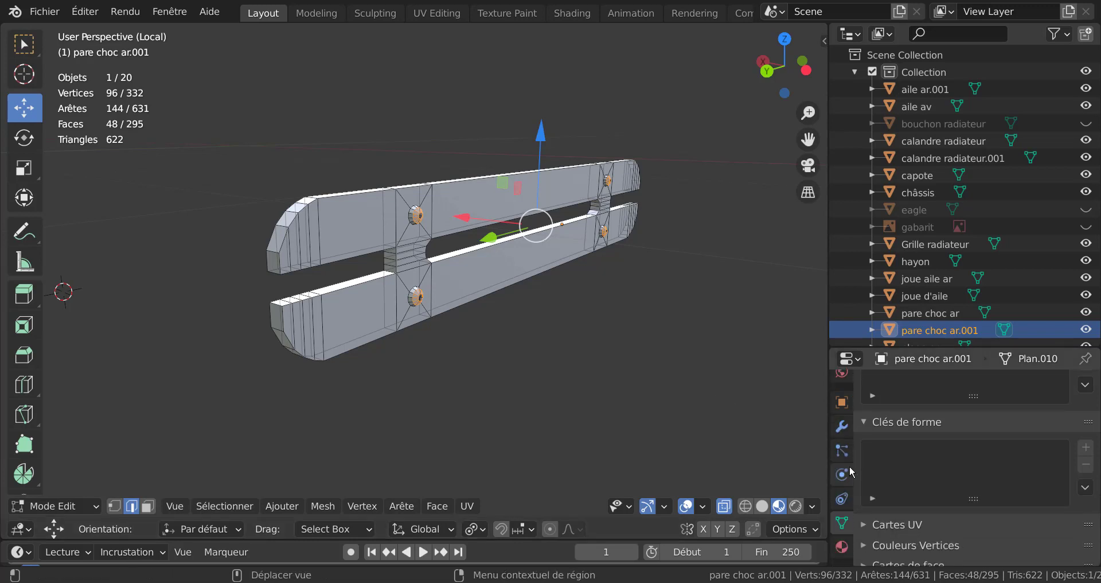
left_click(845, 551)
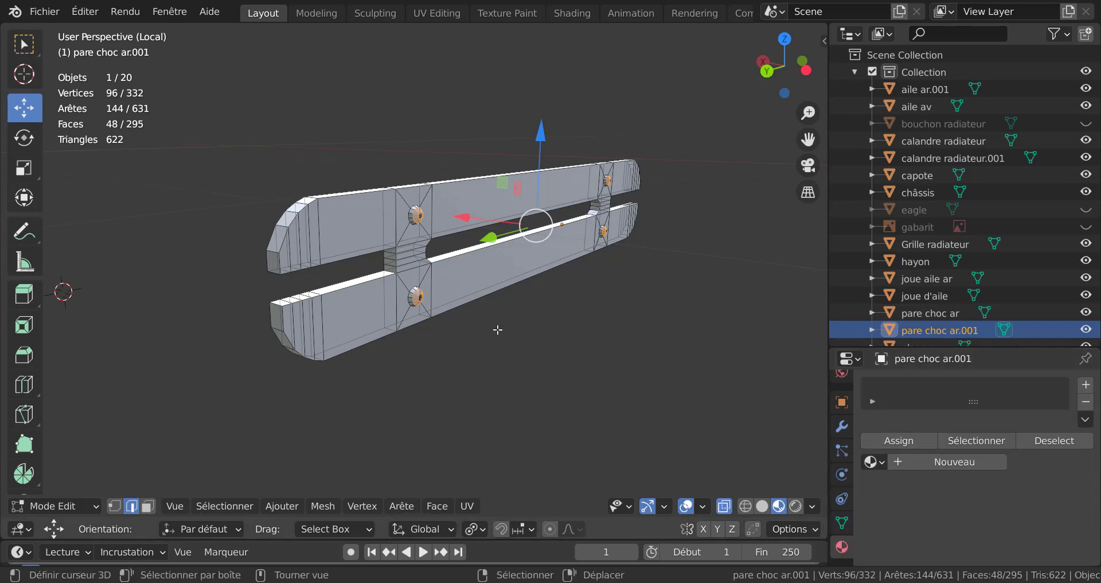
key("a")
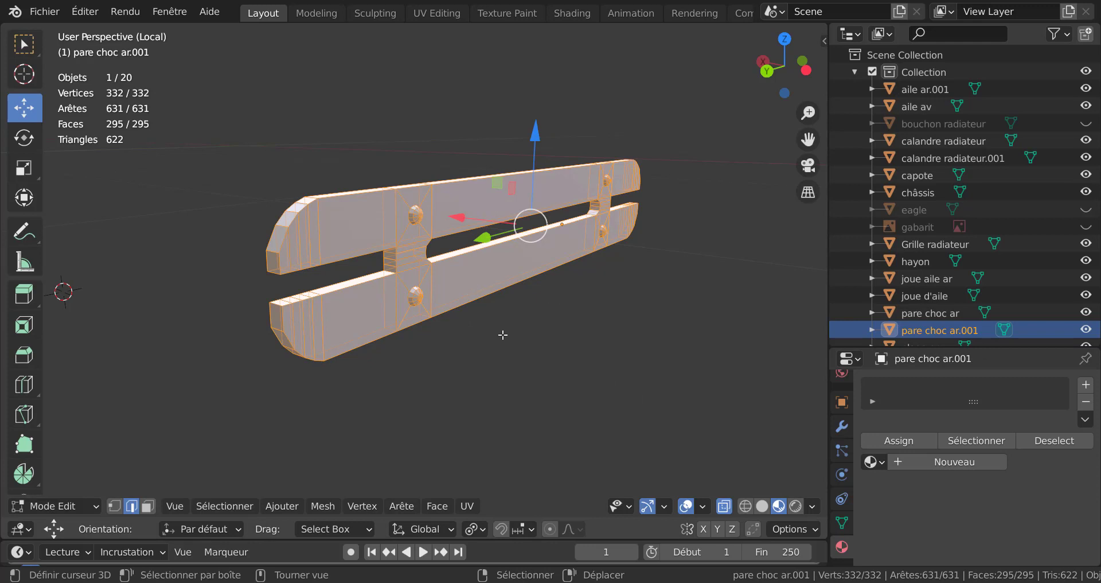
left_click(951, 462)
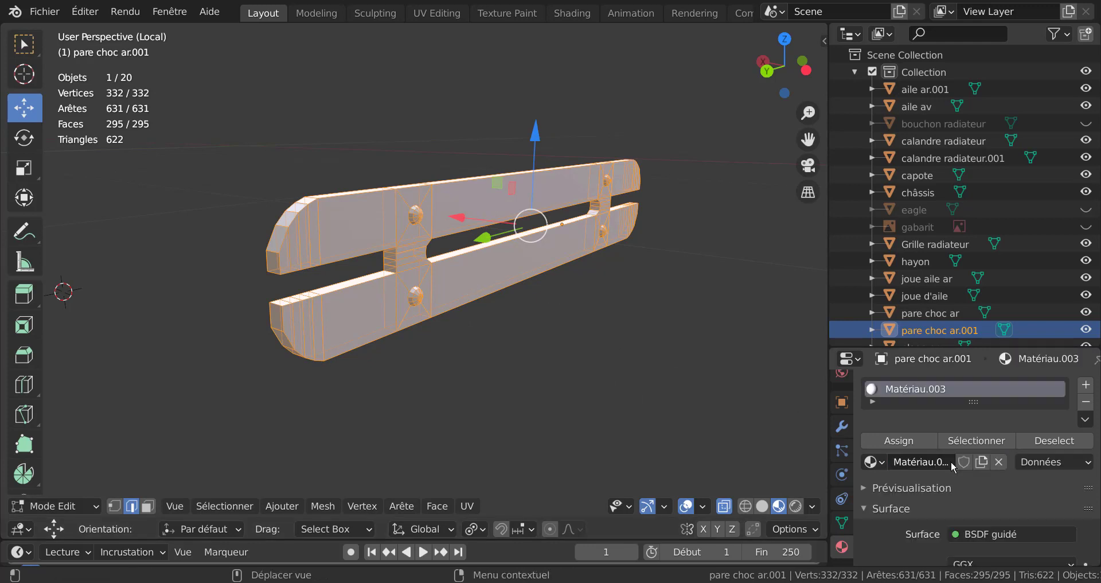
- Give the properties panel more height and open the list of existing materials
scroll(952, 460, "down", 3)
scroll(953, 470, "down", 3)
scroll(954, 481, "down", 4)
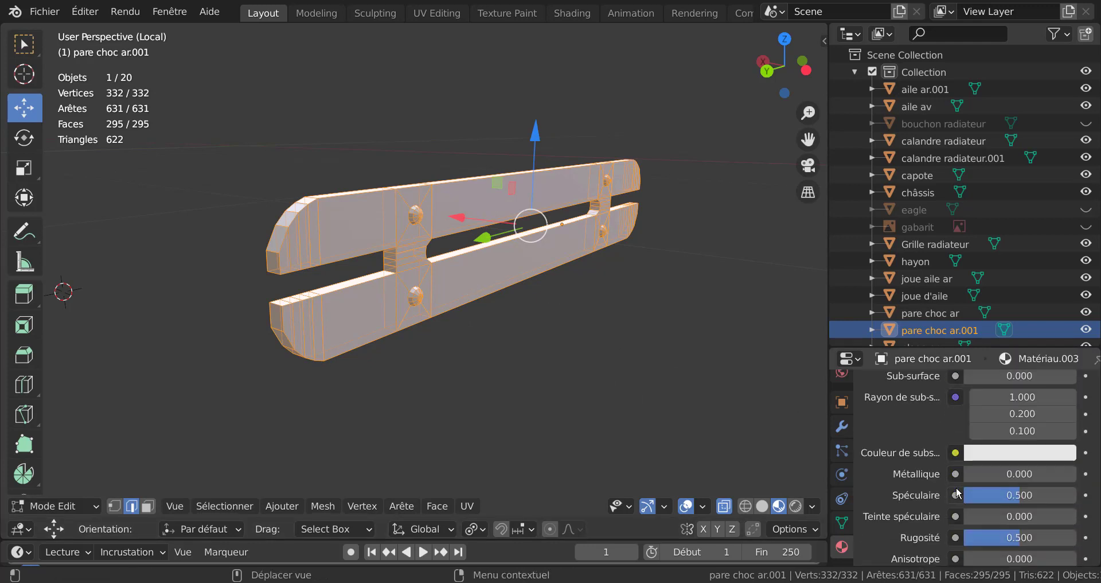
scroll(957, 487, "up", 3)
scroll(955, 476, "up", 3)
scroll(952, 459, "up", 3)
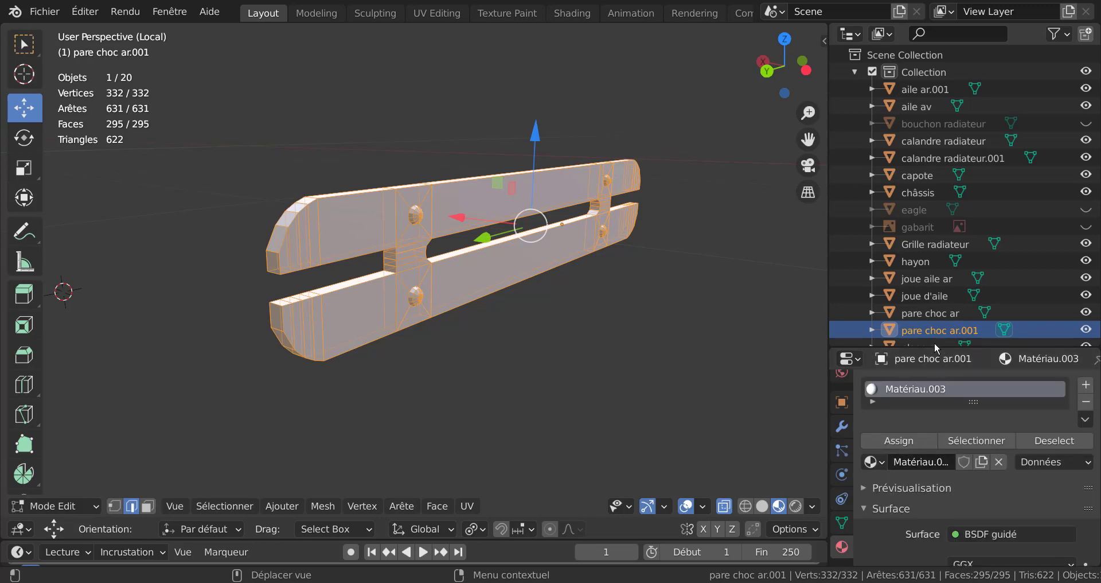
left_click_drag(936, 347, 941, 188)
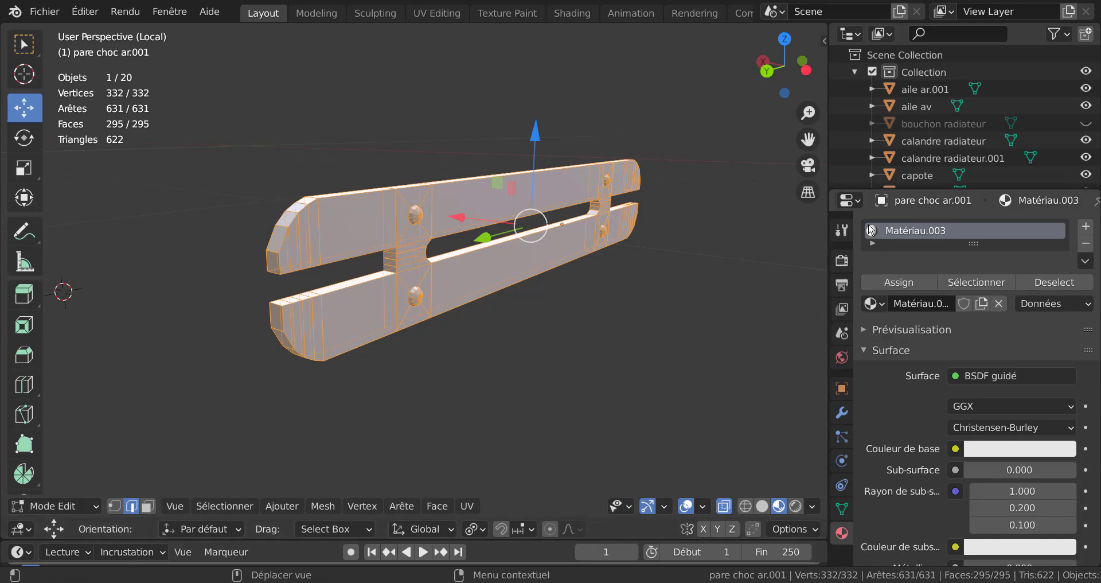
scroll(875, 235, "down", 4)
scroll(889, 253, "up", 2)
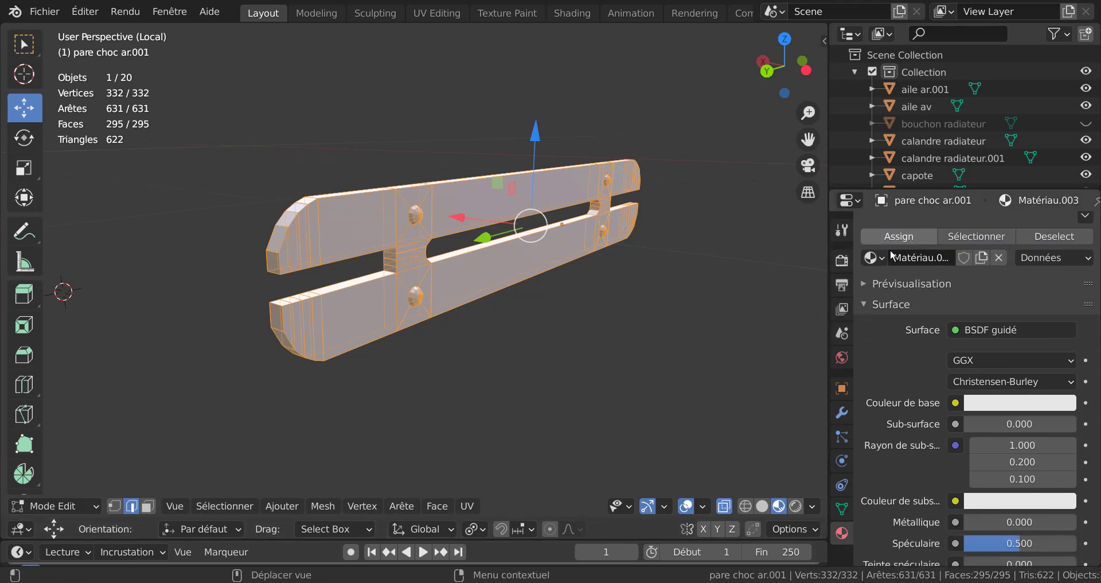
left_click(872, 257)
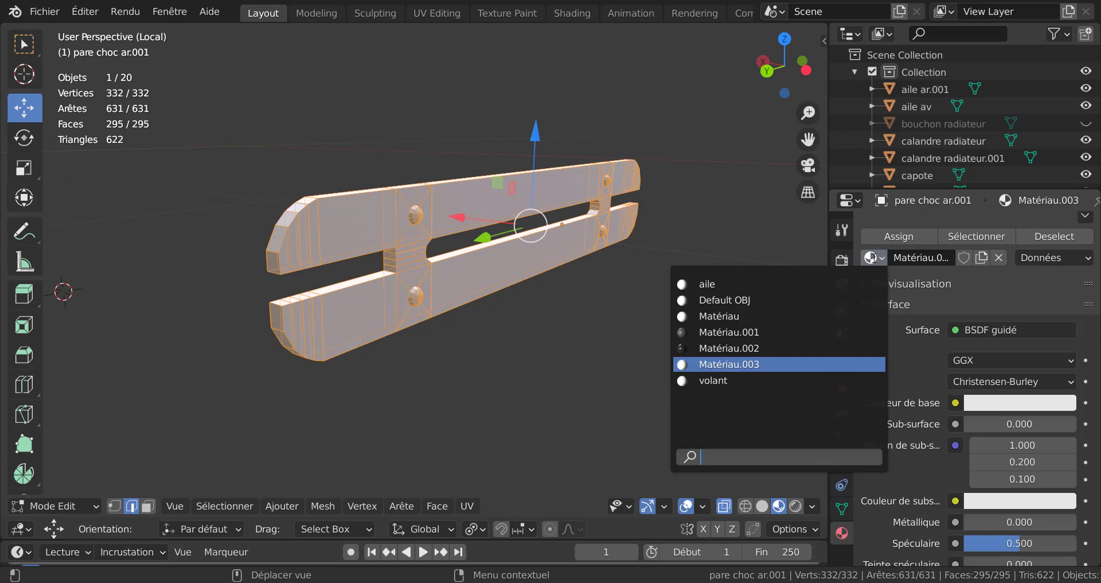
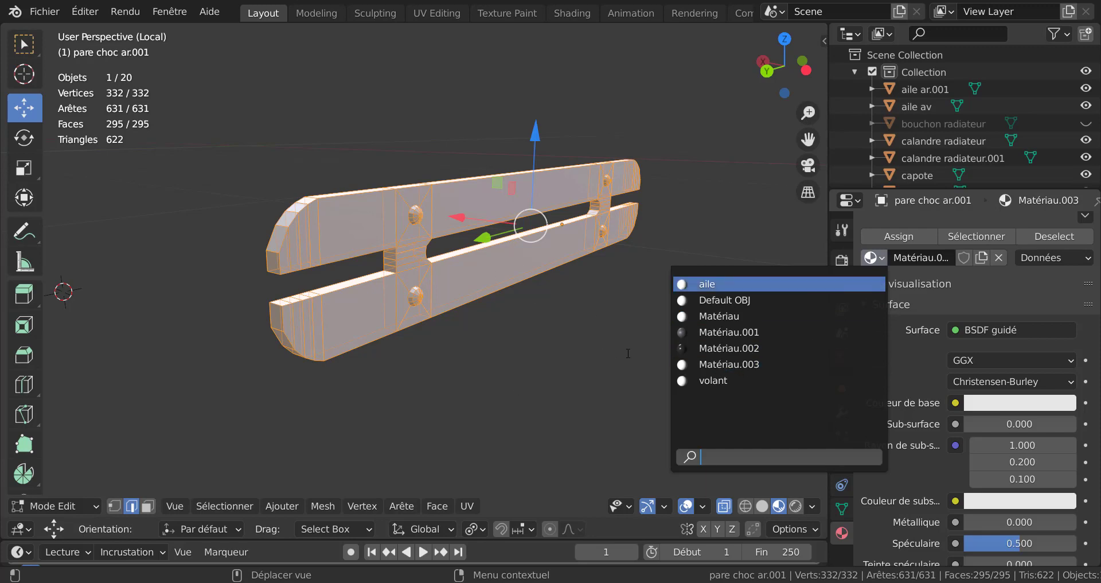
- Exit local view, return to Object Mode and select the radiator grille (Grille radiateur)
scroll(654, 349, "down", 1)
scroll(656, 347, "down", 1)
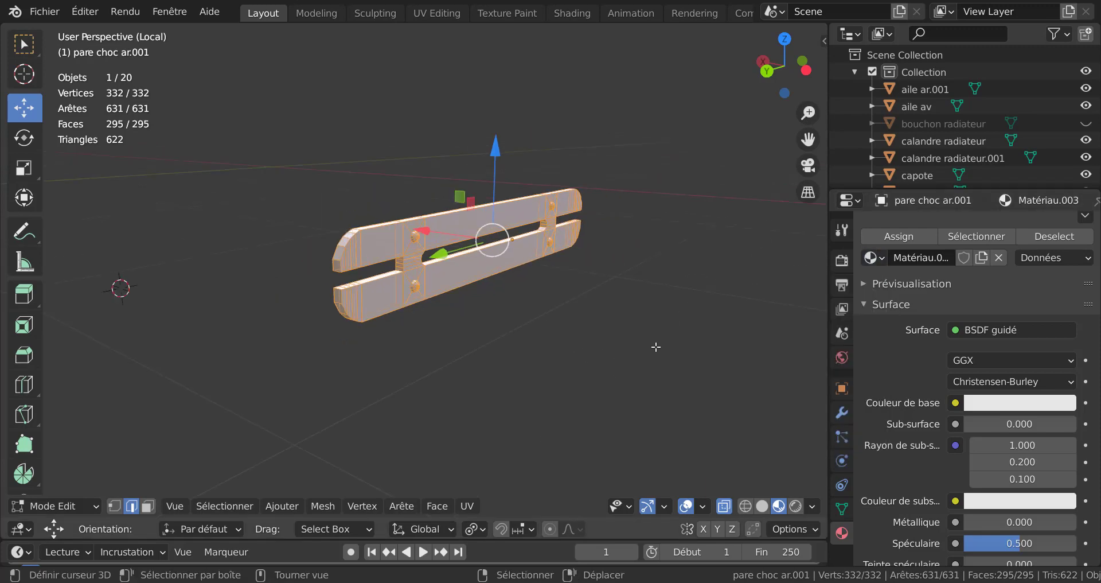
key("KP_Divide")
key("Tab")
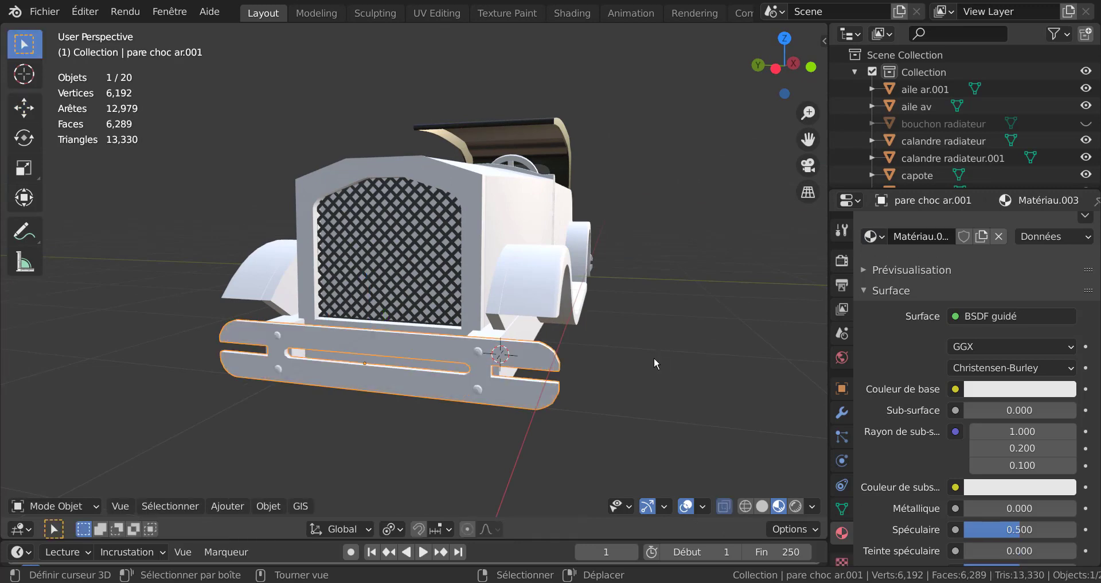
middle_click_drag(551, 293, 400, 285)
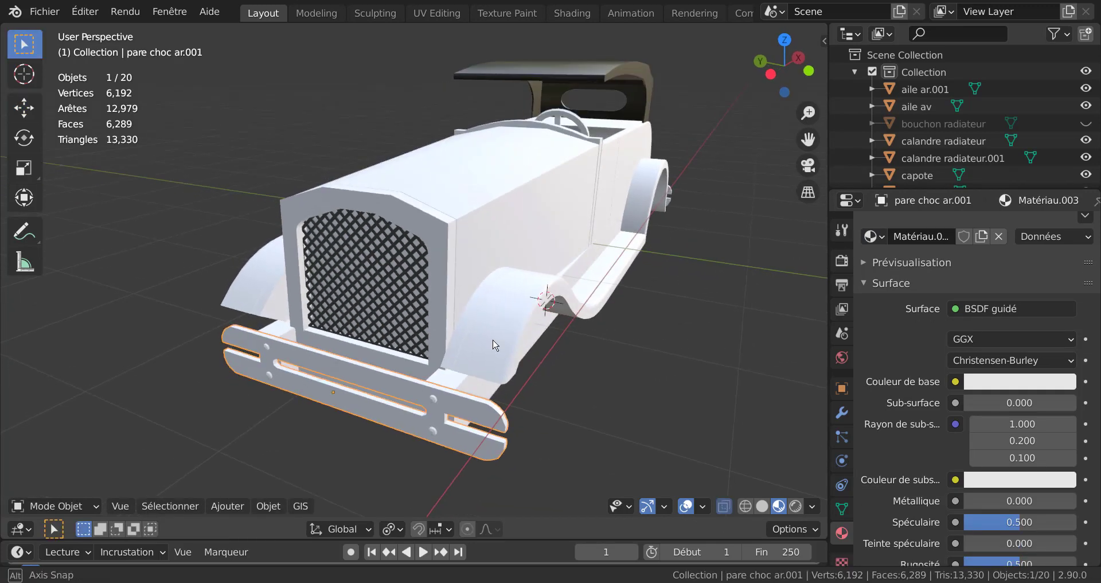
left_click(400, 286)
- Set the grille material to metallic 1.0, specular 0 and roughness 0.013
scroll(399, 281, "up", 2)
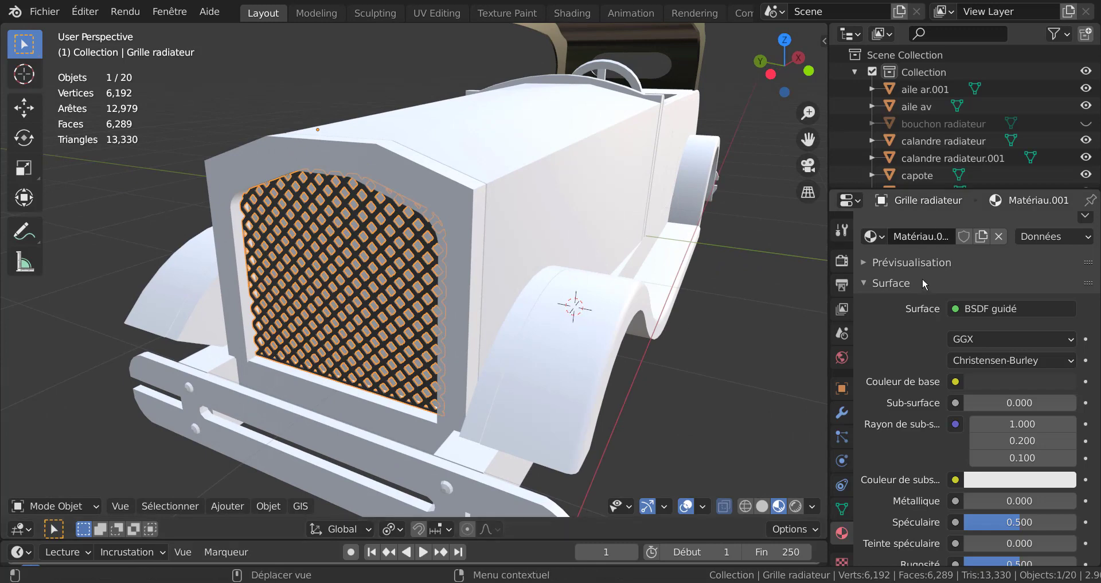
scroll(932, 288, "up", 2)
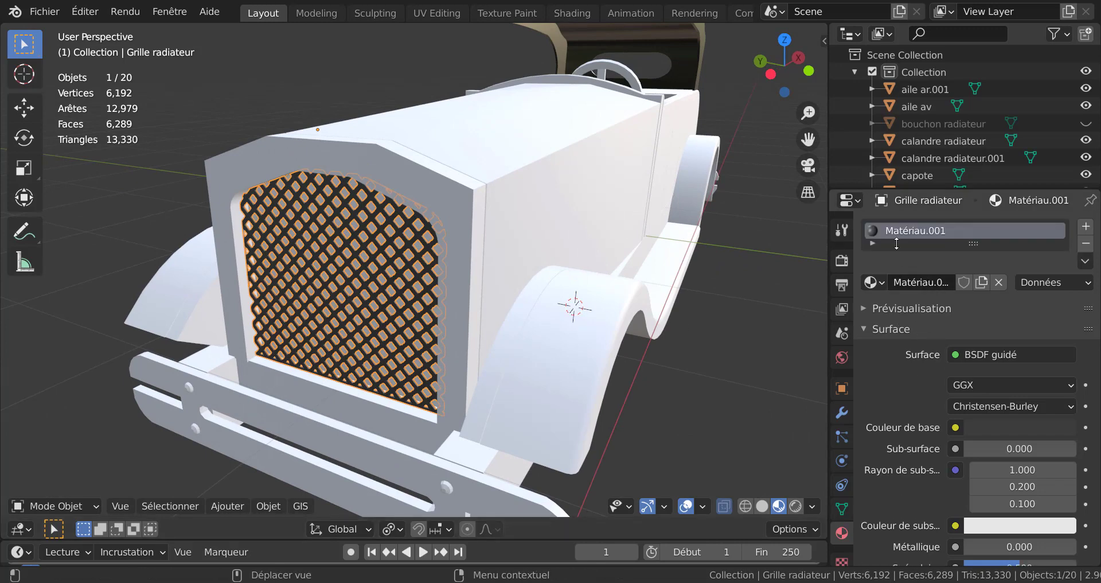
scroll(919, 428, "down", 5)
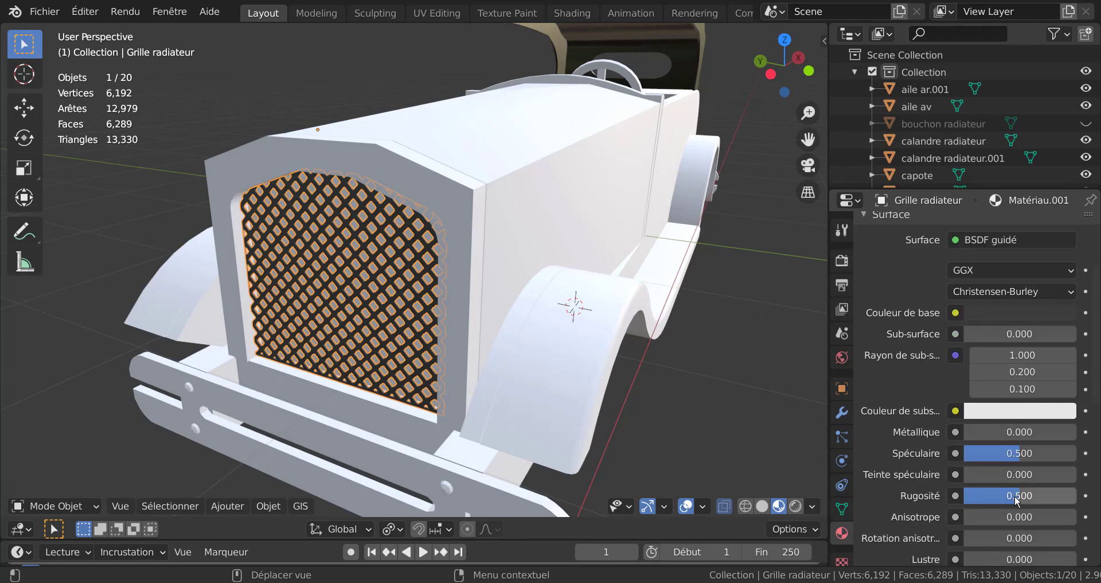
left_click_drag(1017, 501, 966, 496)
mouse_move(1019, 453)
left_mouse_down()
mouse_move(959, 441)
mouse_move(1078, 432)
left_mouse_up()
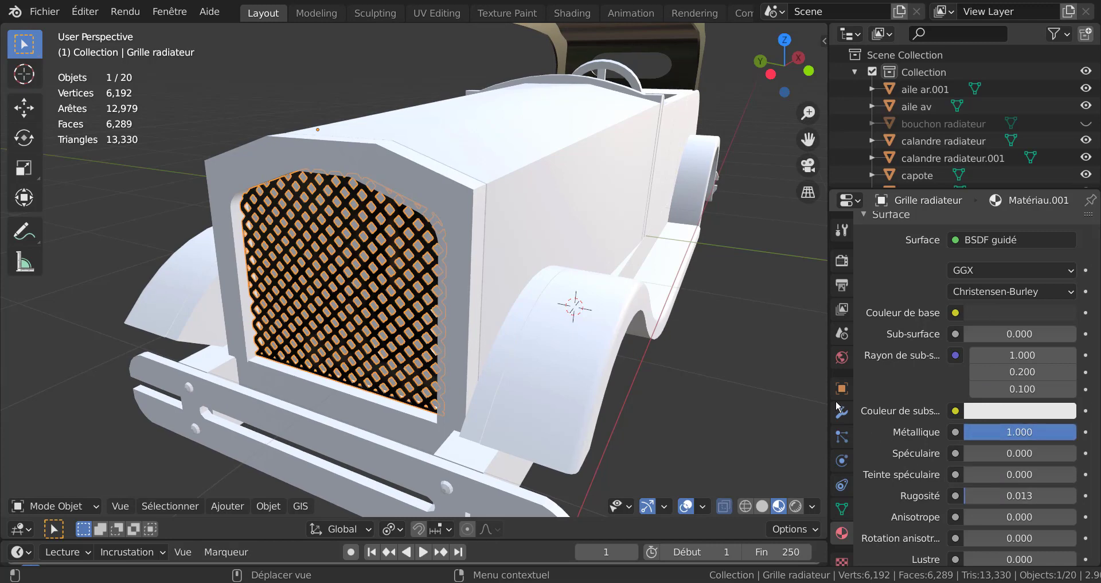
middle_click_drag(493, 407, 465, 423)
- Assign the grille's existing Matériau.001 to the bumper from the material browse list
left_click(436, 404)
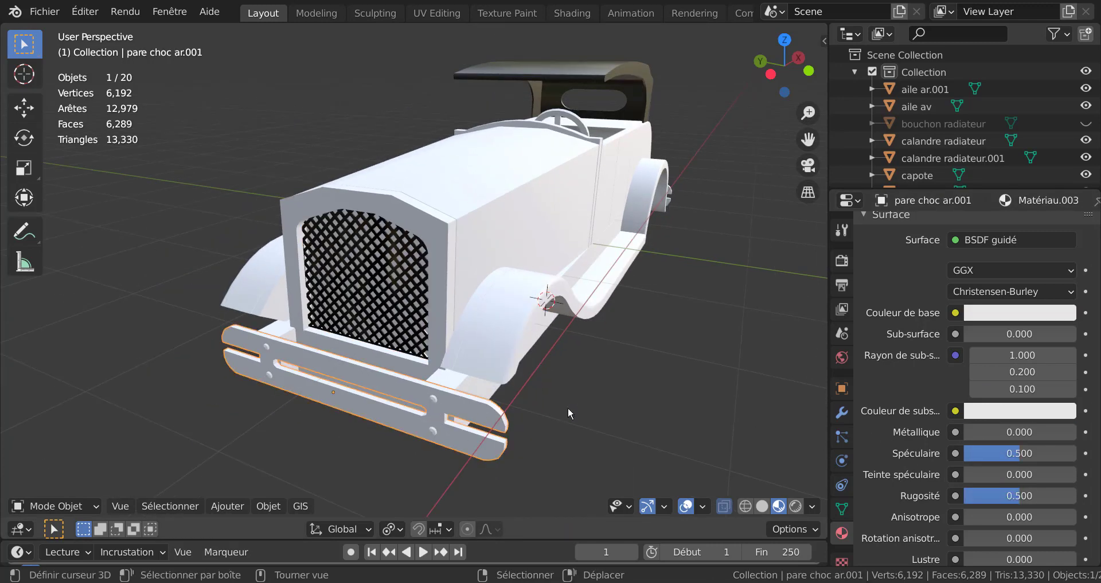
scroll(923, 417, "up", 1)
scroll(924, 417, "up", 3)
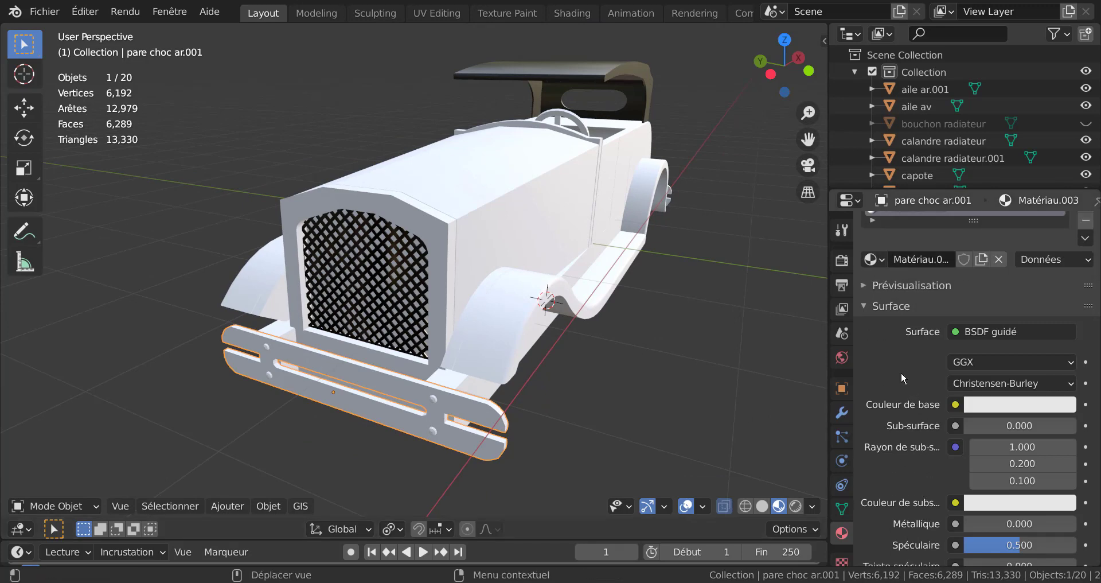
left_click(872, 261)
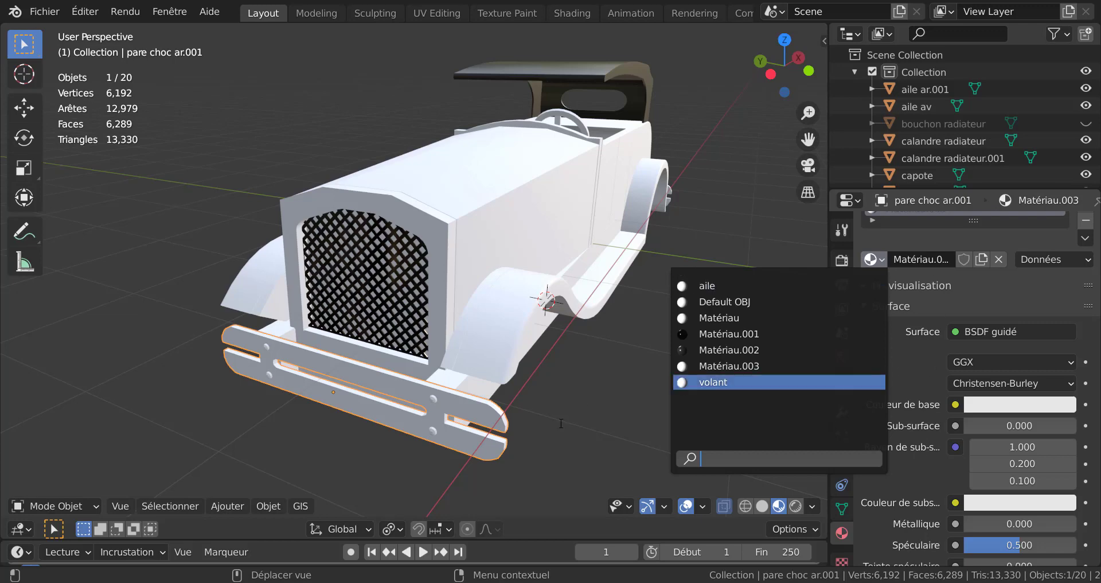
left_click(367, 283)
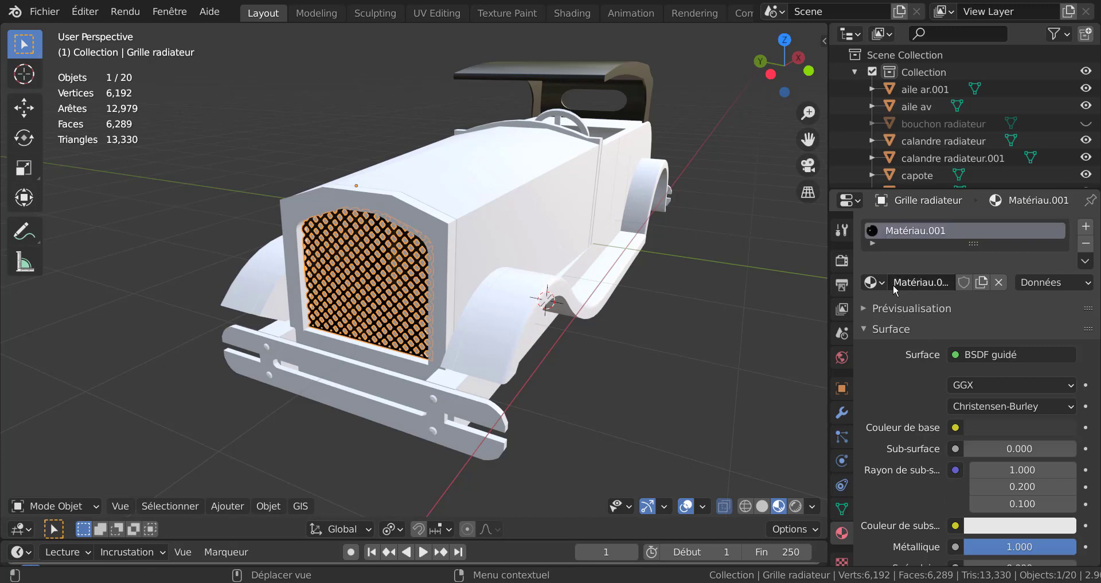
left_click(401, 396)
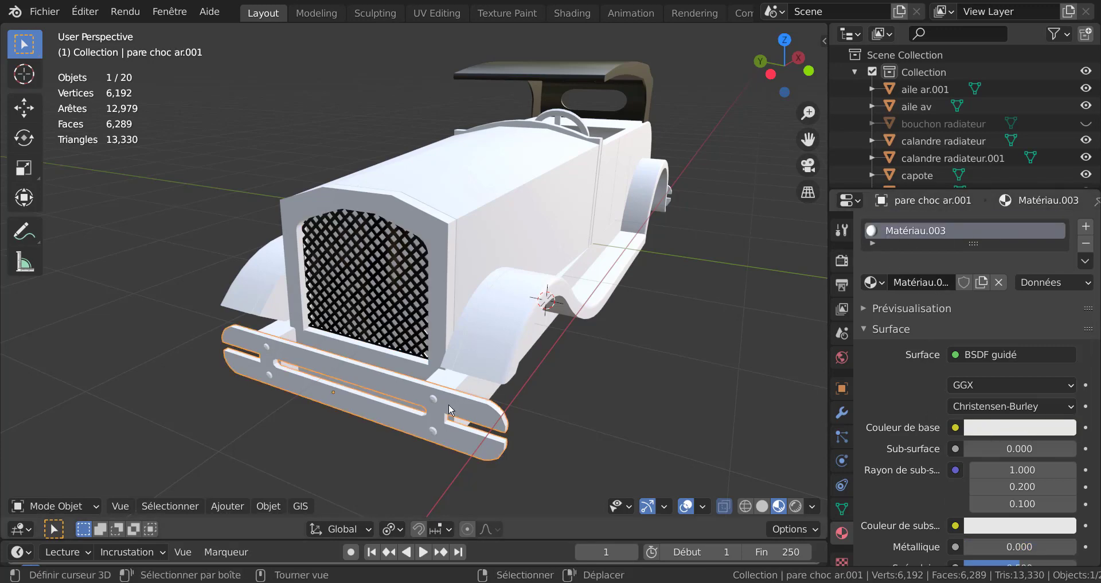
left_click(873, 282)
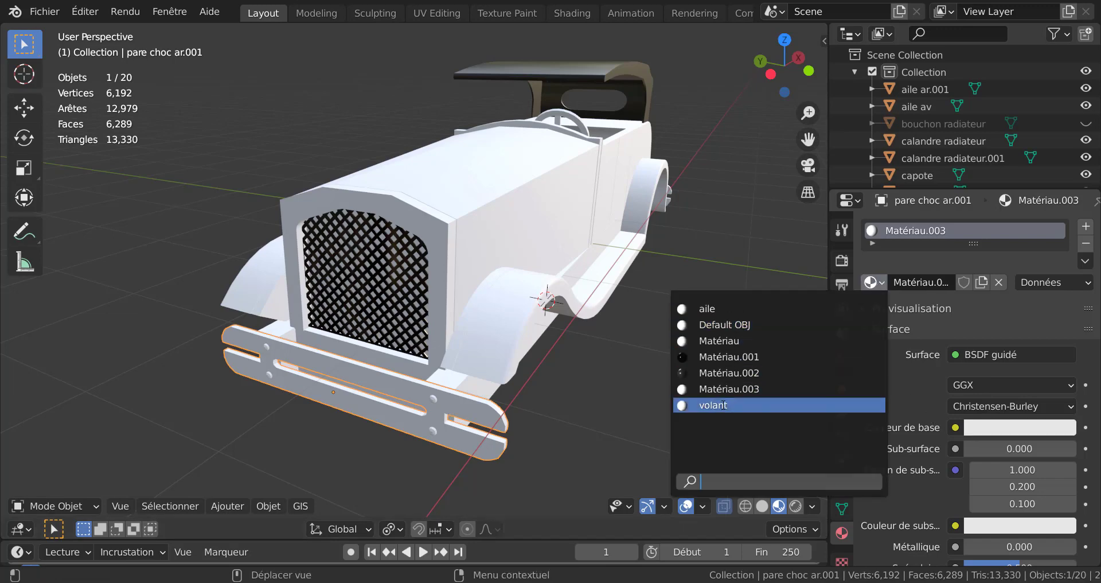
left_click(730, 357)
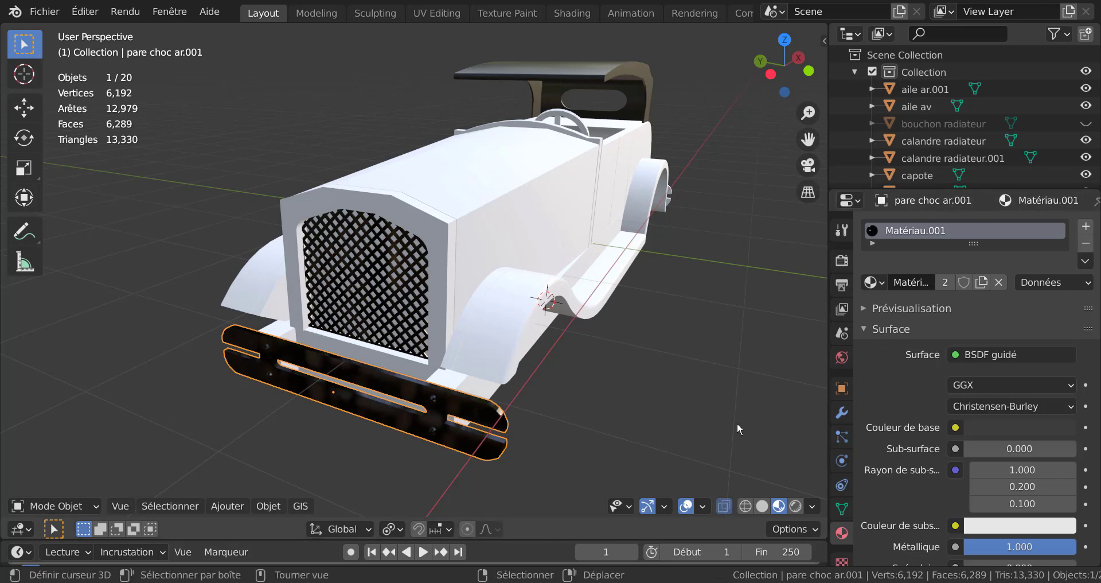
- Raise the shared material's base colour value to 1.0 so it turns white
scroll(929, 450, "down", 5)
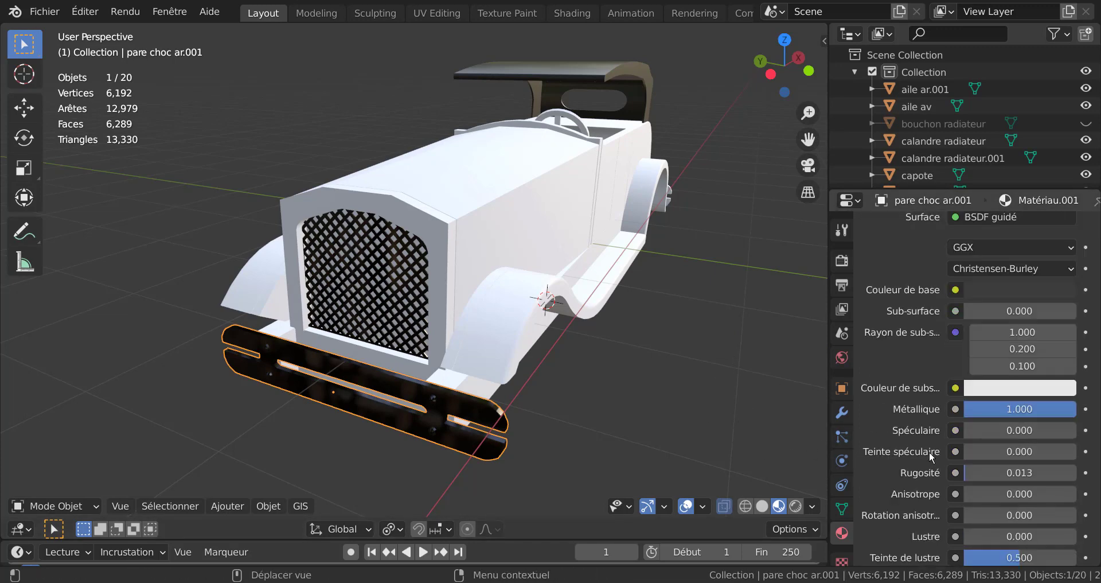
scroll(929, 450, "up", 2)
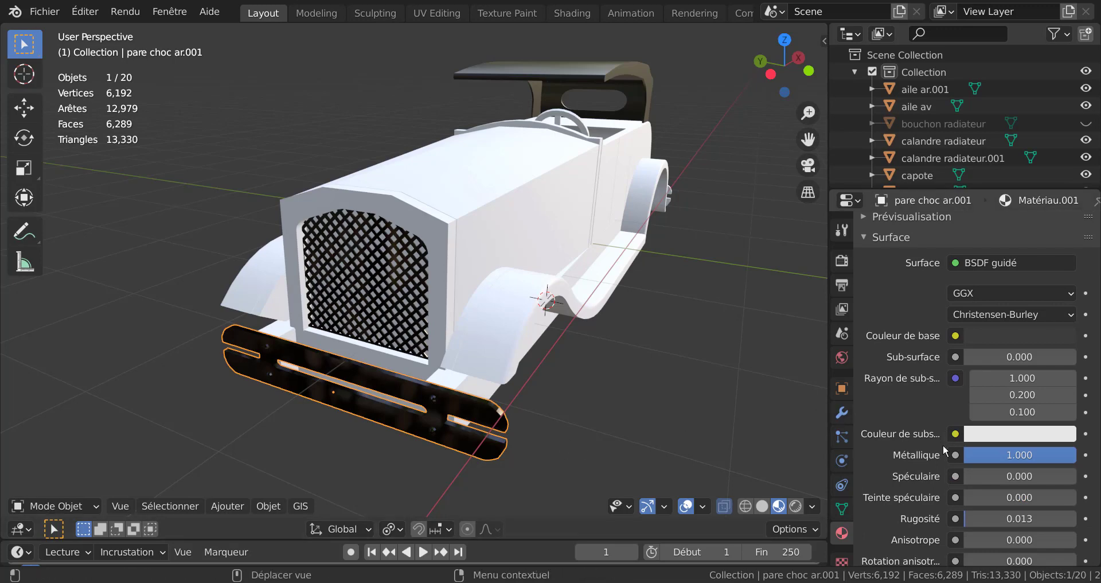
scroll(945, 450, "down", 5)
scroll(945, 449, "up", 2)
scroll(945, 450, "up", 4)
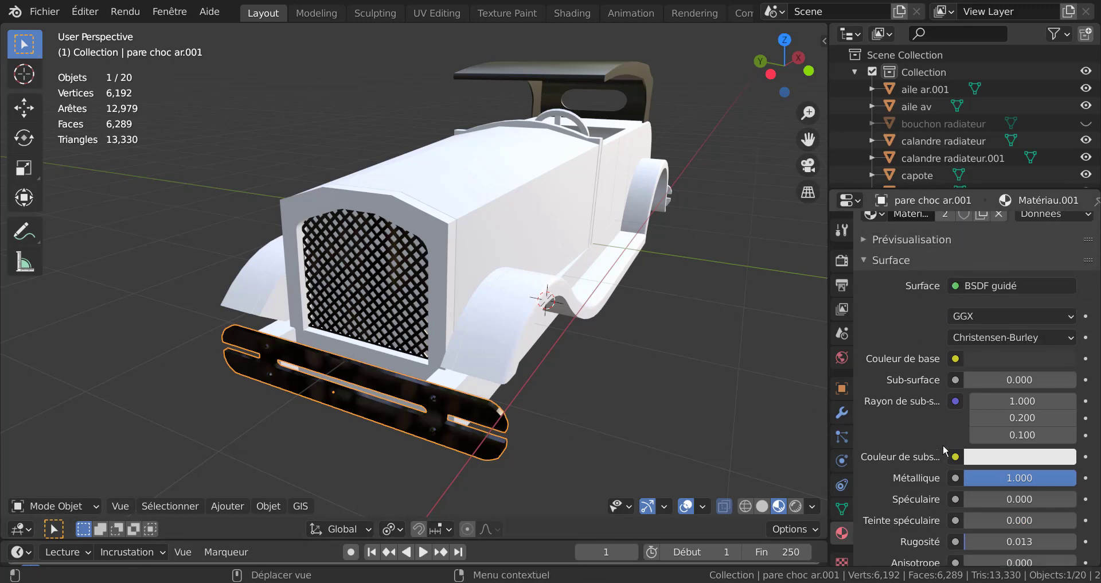
left_click(1026, 352)
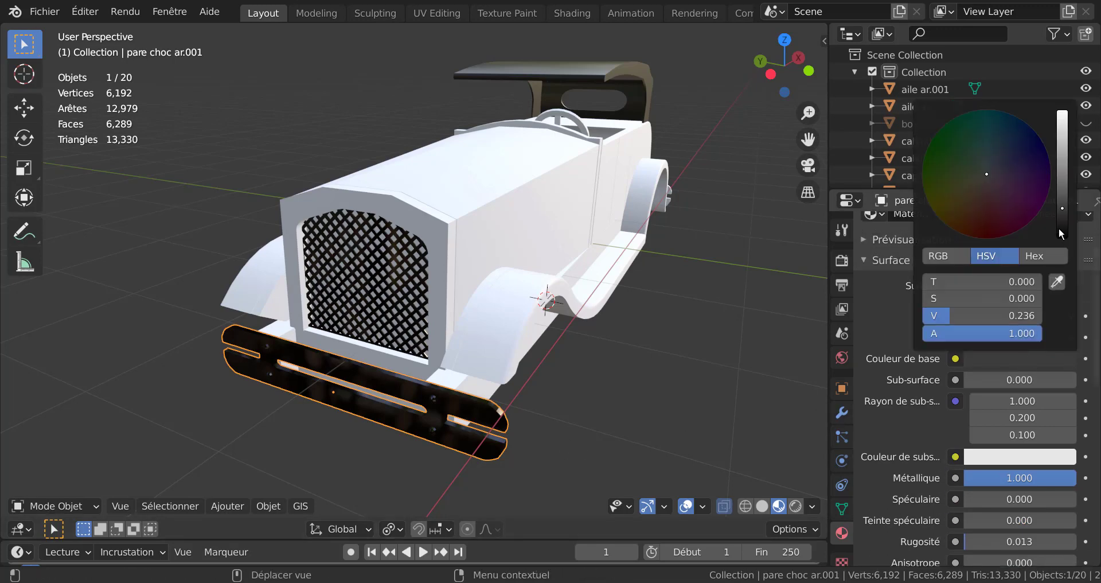
left_click_drag(1059, 228, 1062, 112)
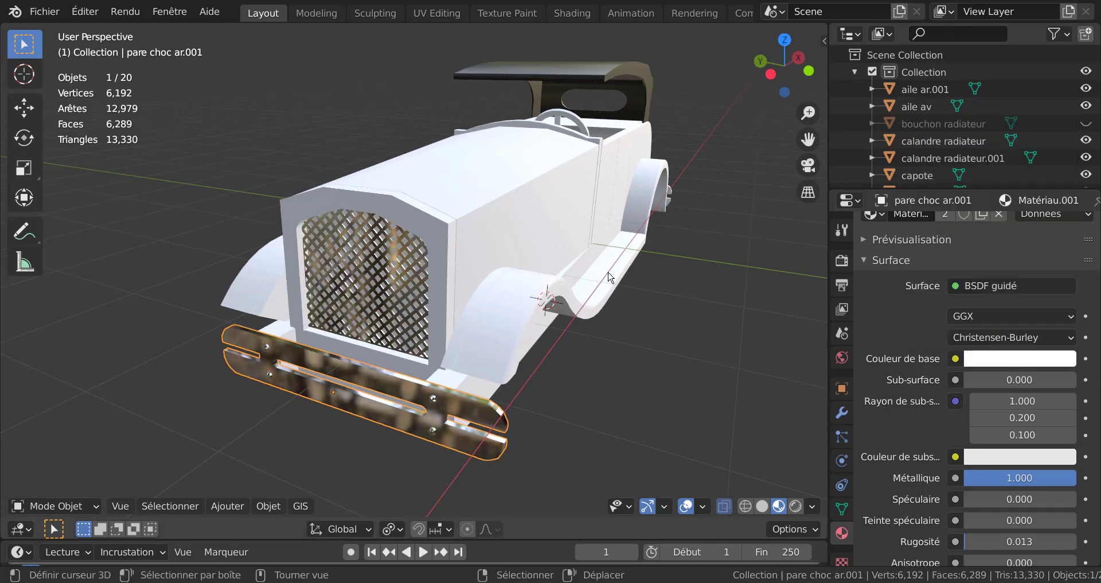
- Increase the shared material's roughness to 0.109
mouse_move(684, 385)
middle_mouse_down()
mouse_move(689, 338)
mouse_move(624, 386)
middle_mouse_up()
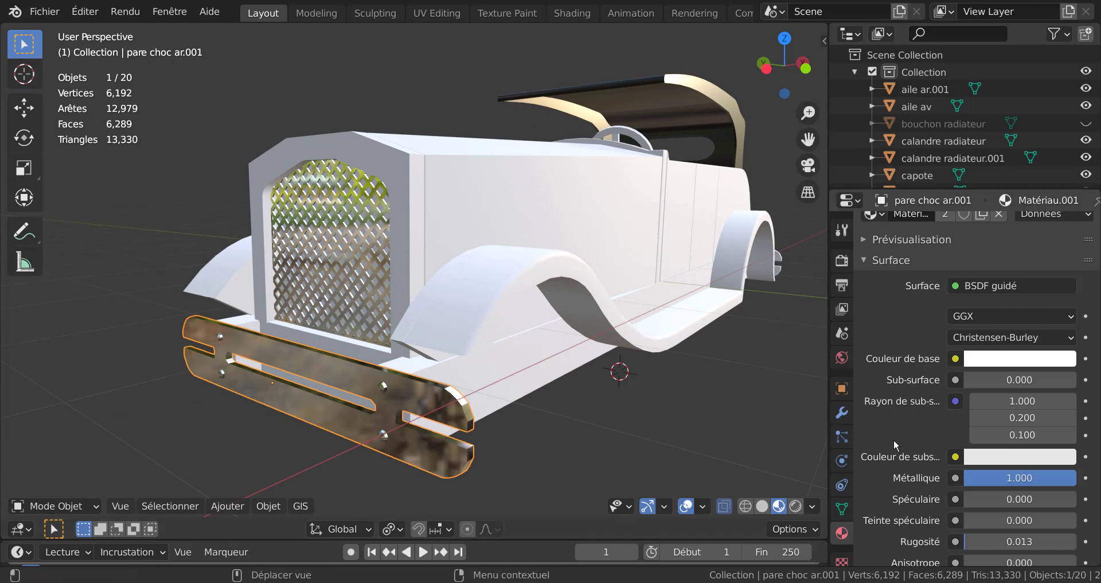
scroll(900, 447, "down", 4)
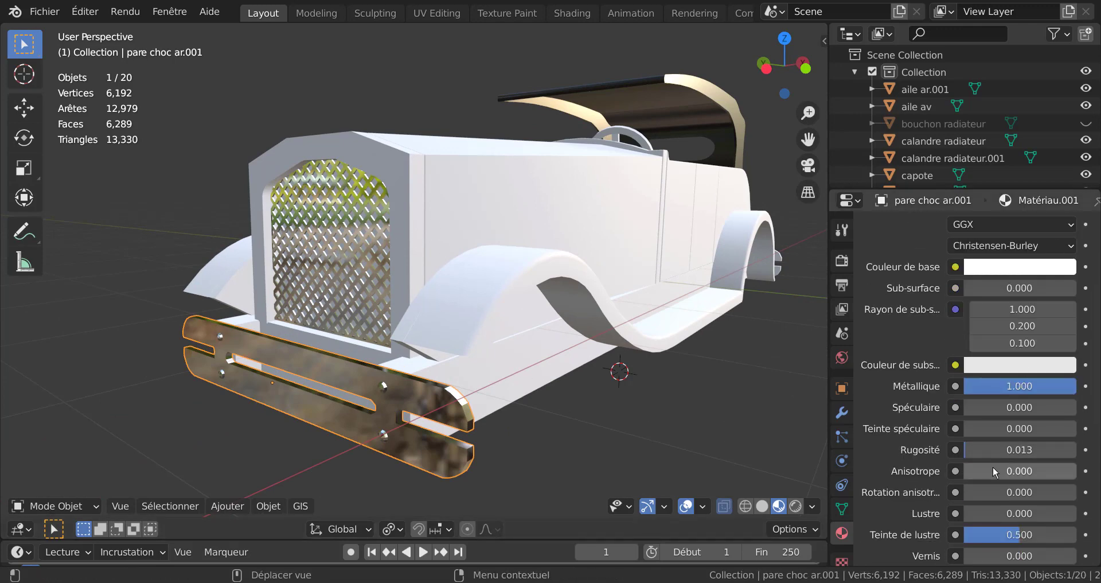
left_click_drag(978, 448, 989, 448)
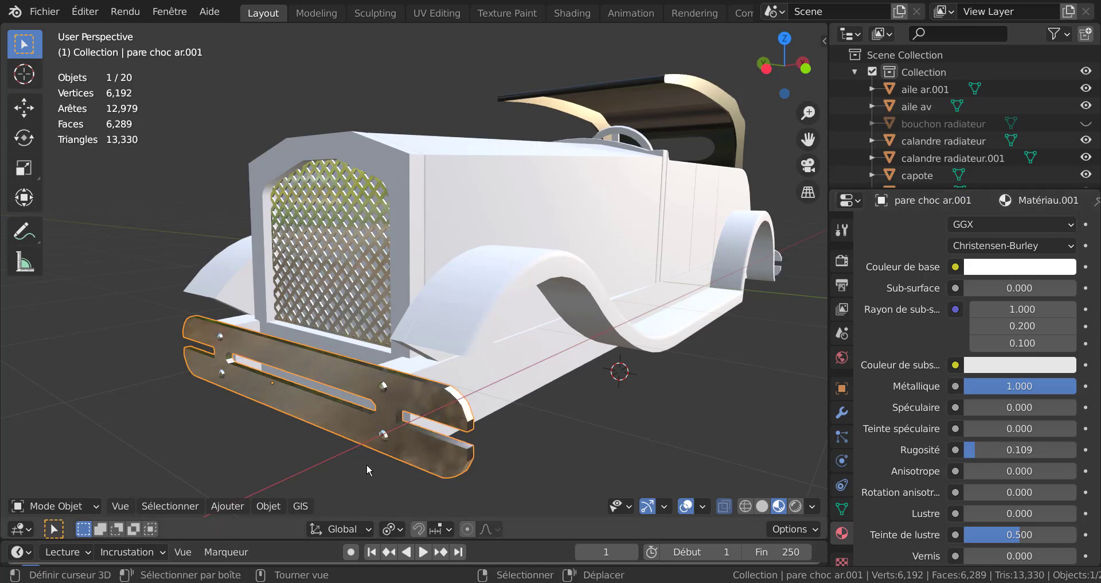
middle_click_drag(377, 459, 389, 445)
left_click(410, 415)
- Apply Ombrage lissé to the front bumper and tick Auto-lisser at 30° under Normales
left_click(423, 388)
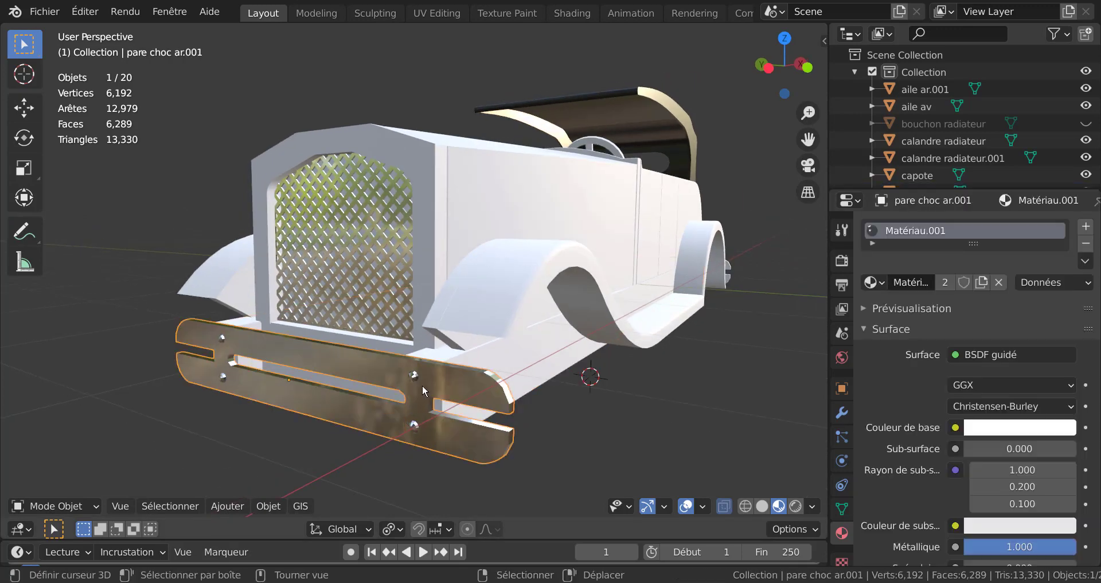
left_click(269, 506)
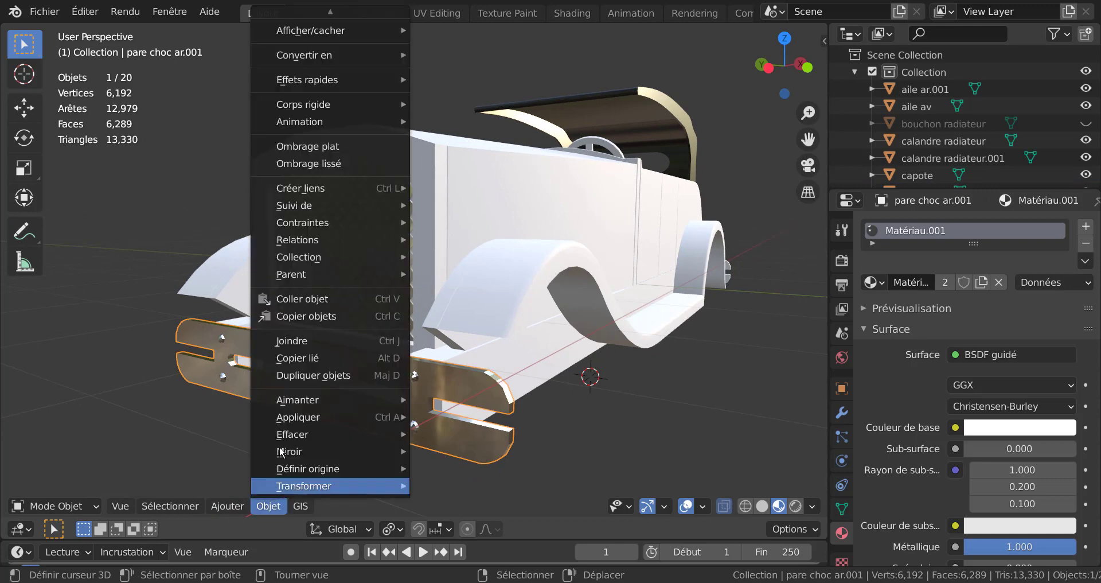
left_click(298, 165)
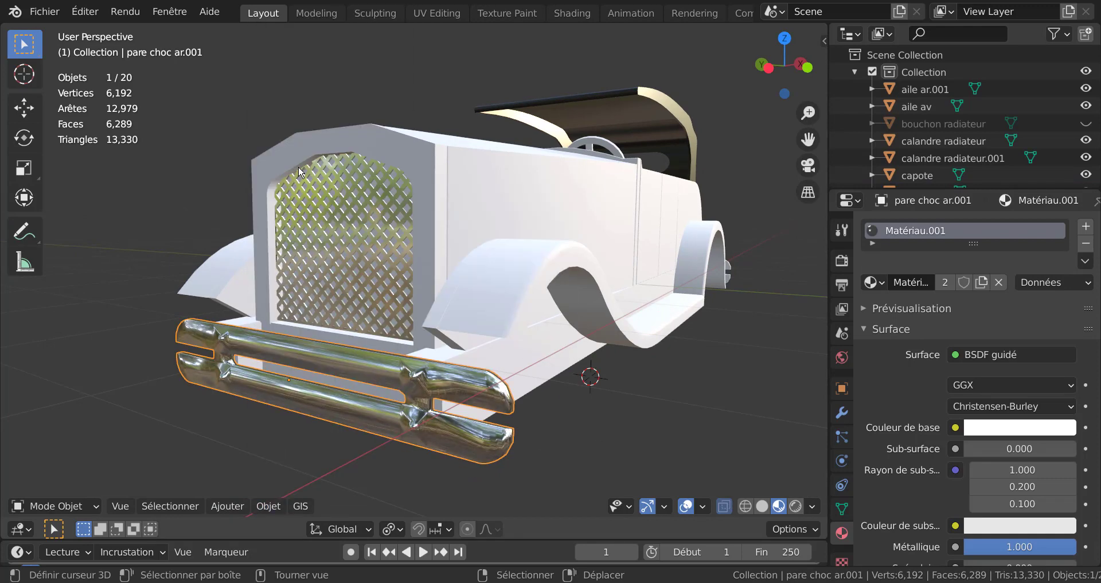
left_click(841, 508)
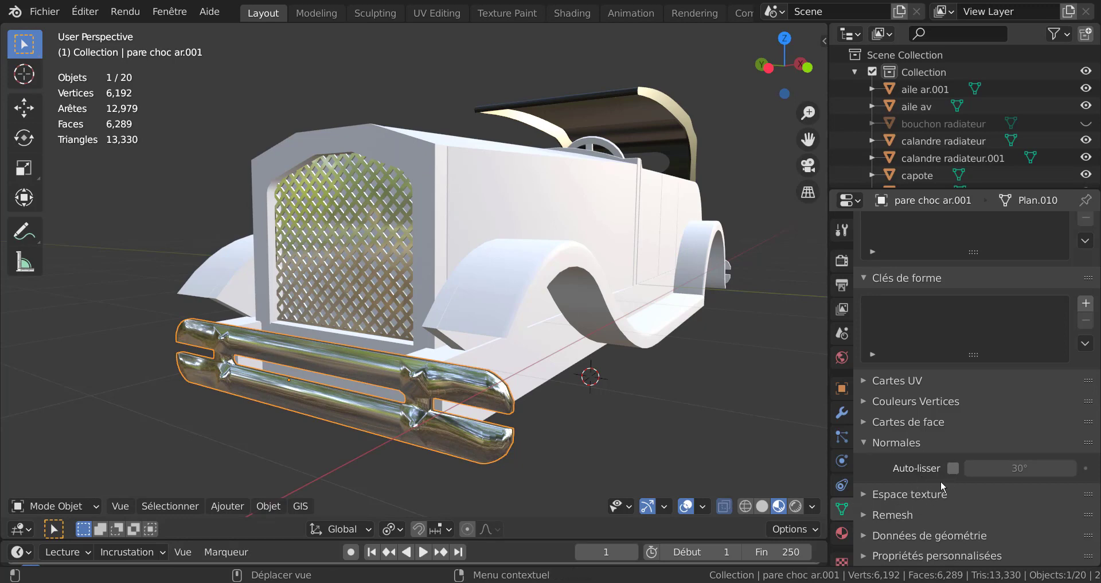
left_click(951, 468)
middle_click_drag(592, 391, 533, 405)
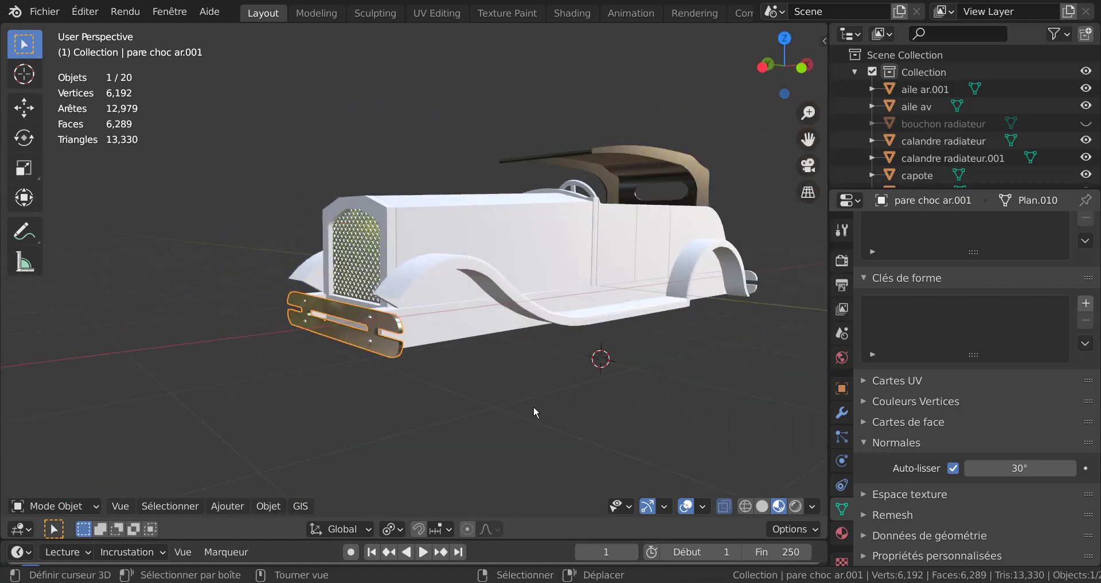
- Enlarge the Outliner and rename 'pare choc ar.001' to 'pare choc av'
scroll(1006, 152, "down", 2)
scroll(1006, 153, "down", 2)
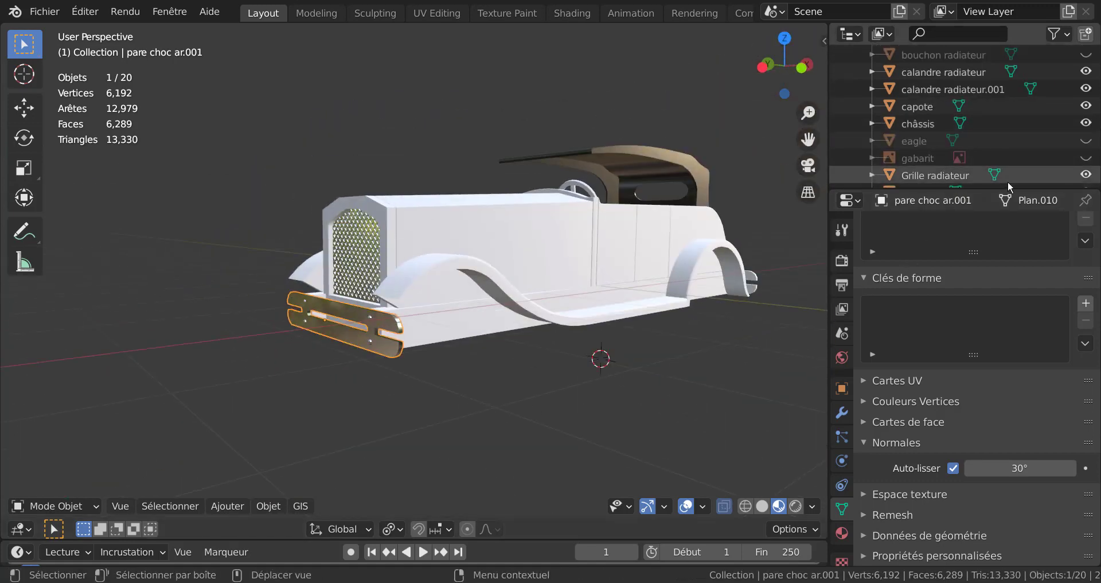
left_click_drag(1011, 187, 1015, 368)
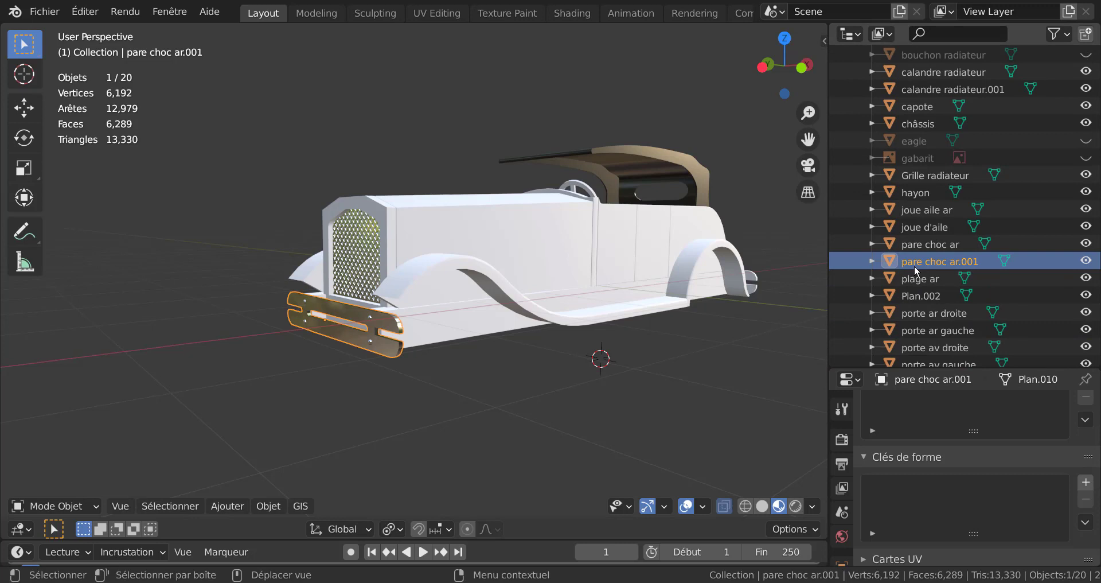
left_click(395, 348)
left_click(394, 349)
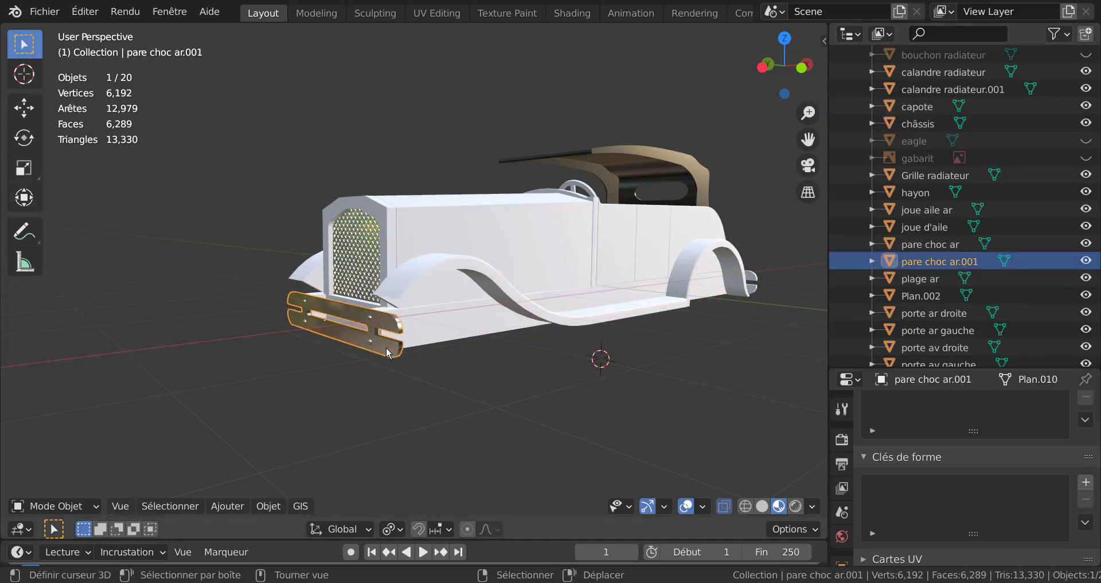
double_click(951, 260)
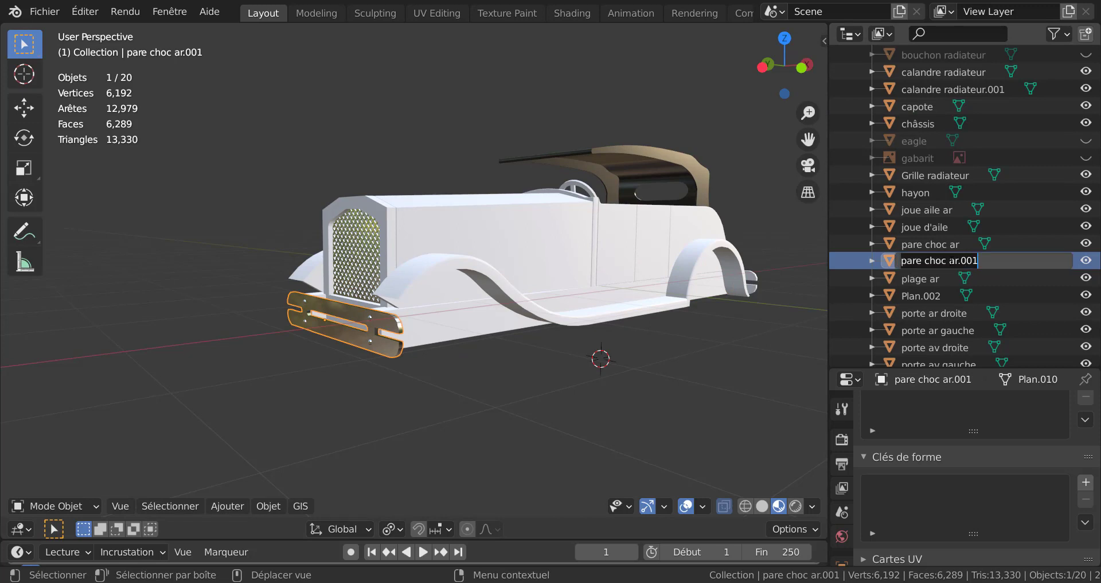
key("BackSpace")
key("BackSpace")
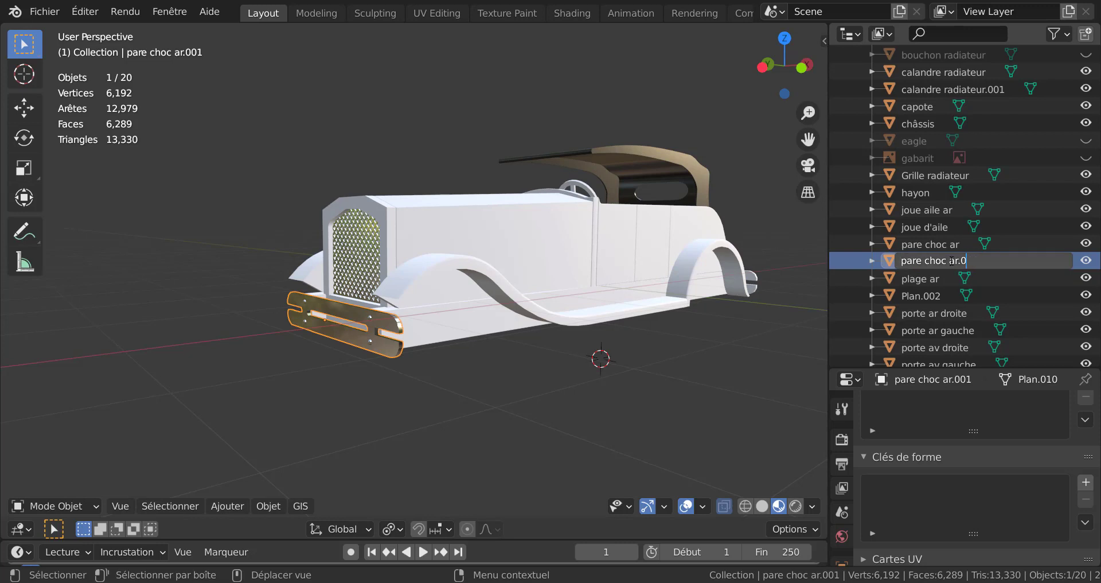
key("BackSpace")
key("BackSpace")
key("BackSpace")
key("BackSpace")
type("a")
type("v")
- Confirm the new name, then delete the old rear bumper 'pare choc ar'
key("Return")
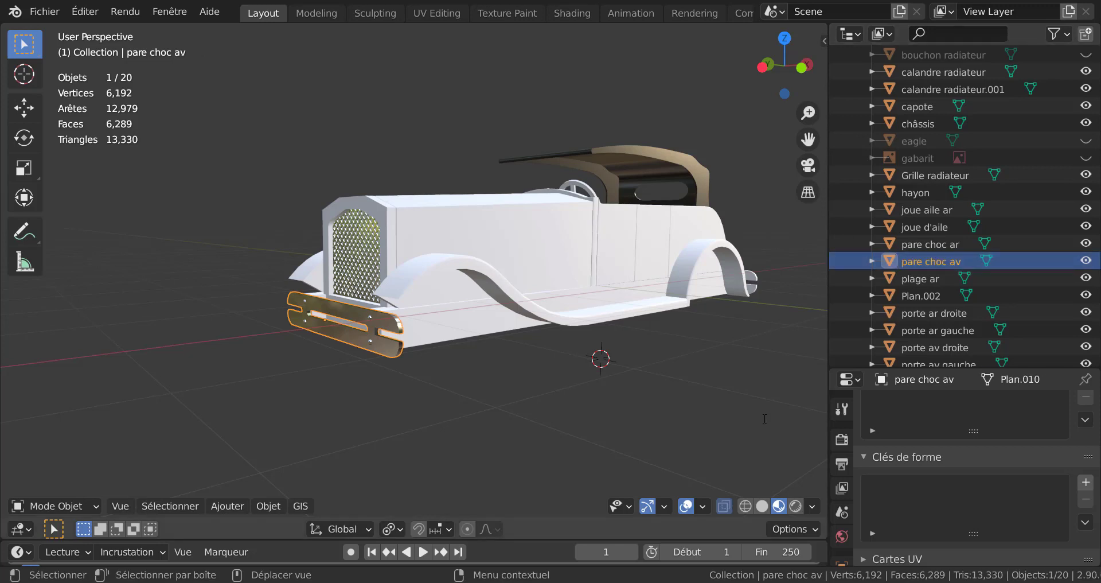
middle_click_drag(755, 322, 673, 328)
scroll(673, 327, "down", 3)
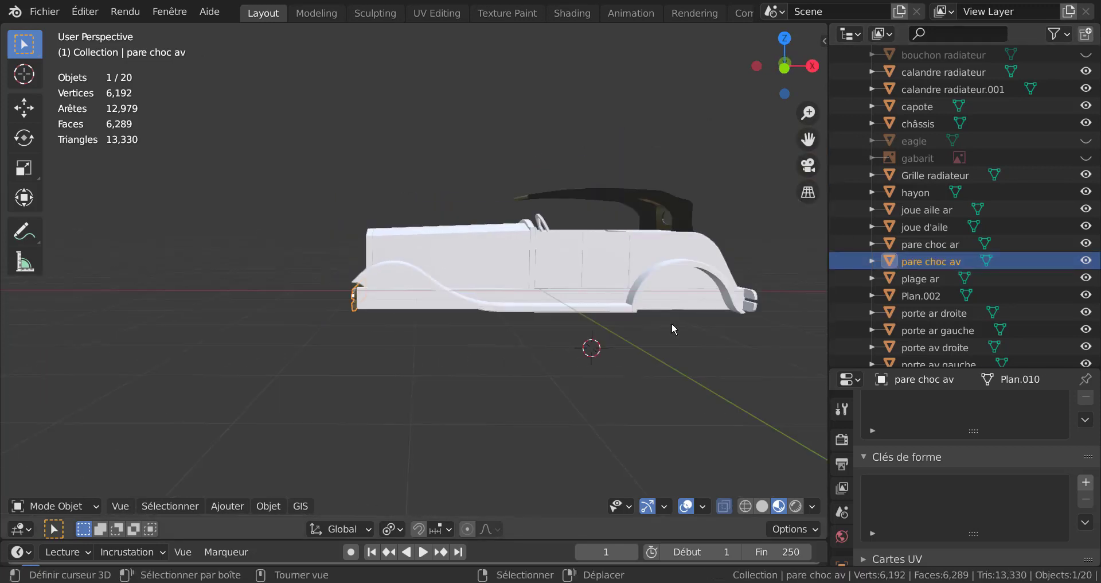
left_click(754, 296)
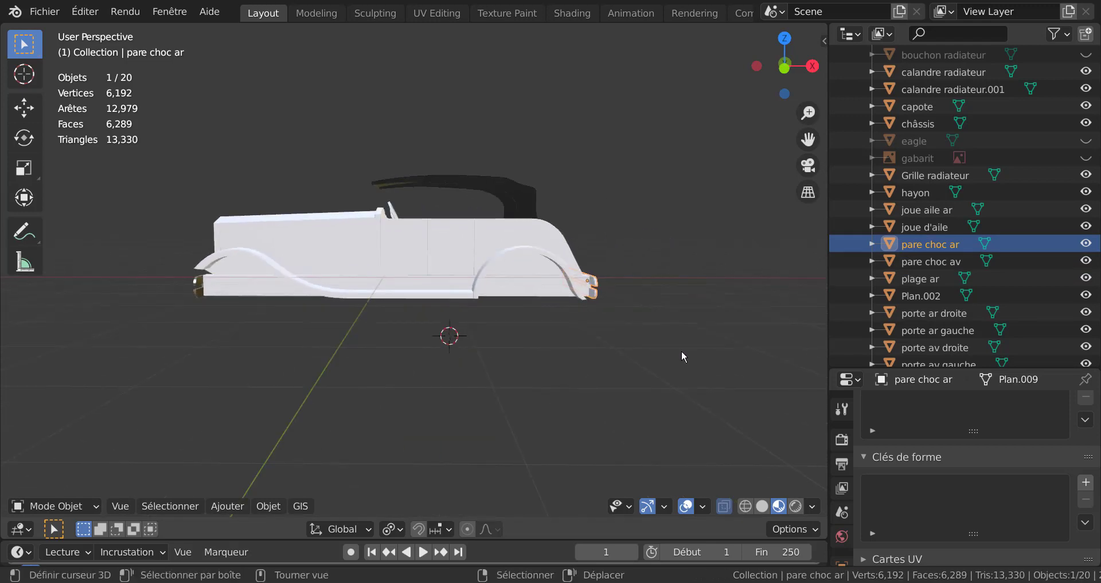
mouse_move(712, 345)
middle_mouse_down()
mouse_move(569, 347)
mouse_move(578, 316)
mouse_move(246, 286)
middle_mouse_up()
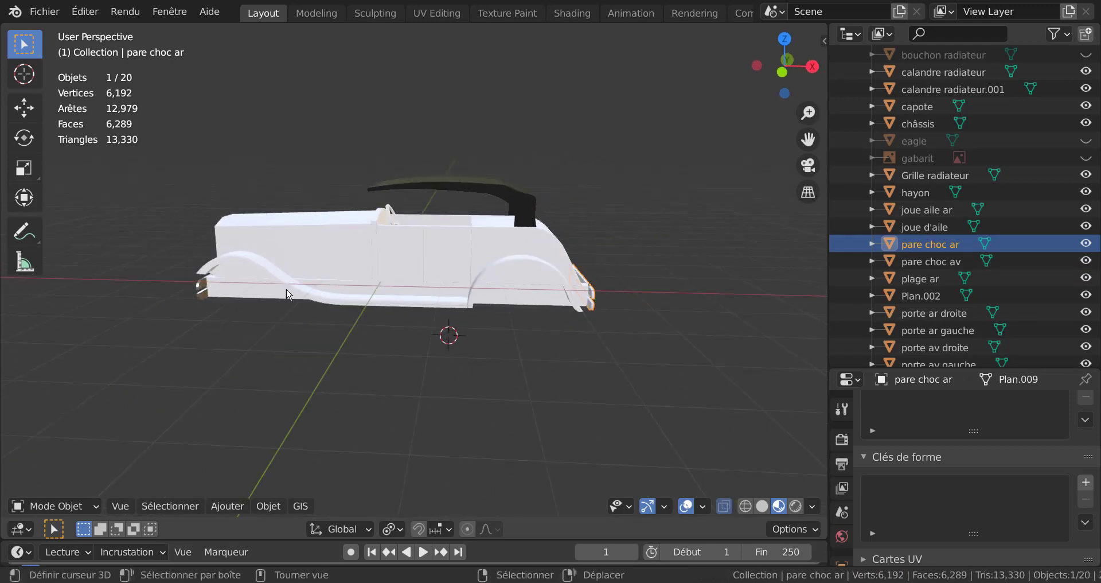
middle_click_drag(637, 302, 591, 312)
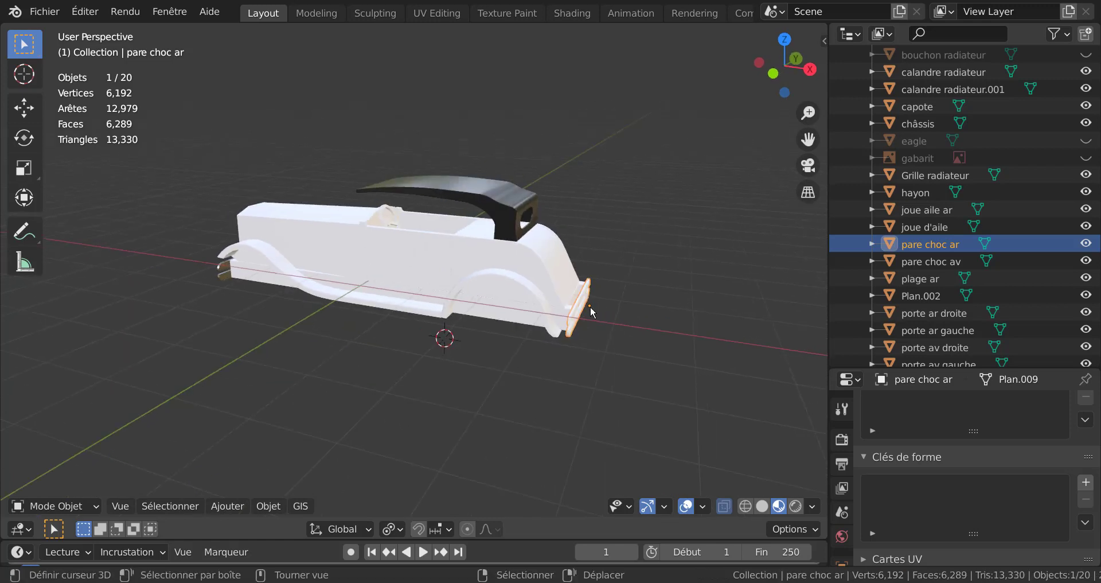
key("x")
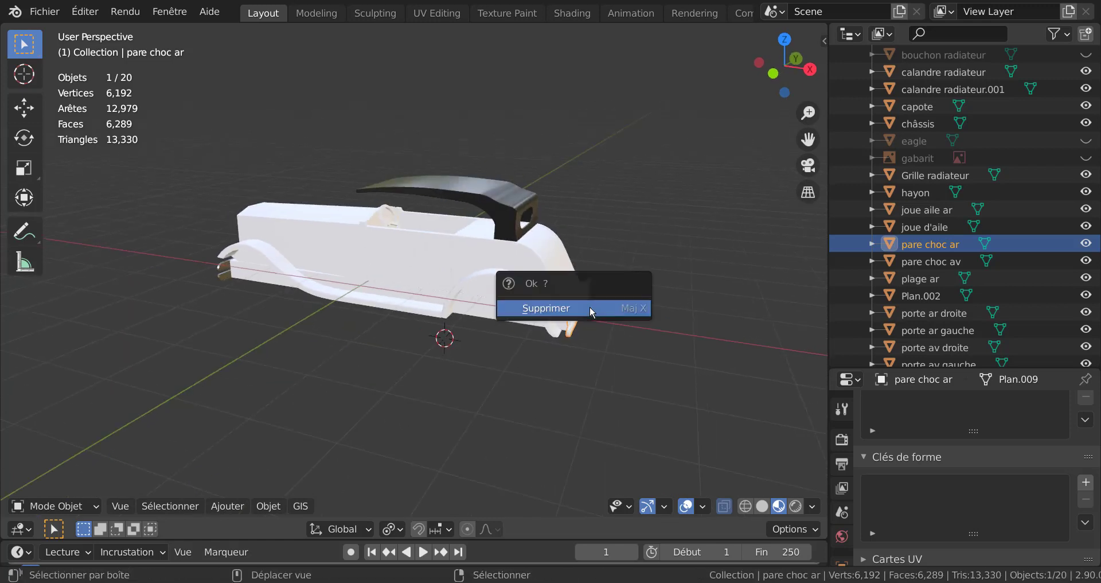
left_click(589, 307)
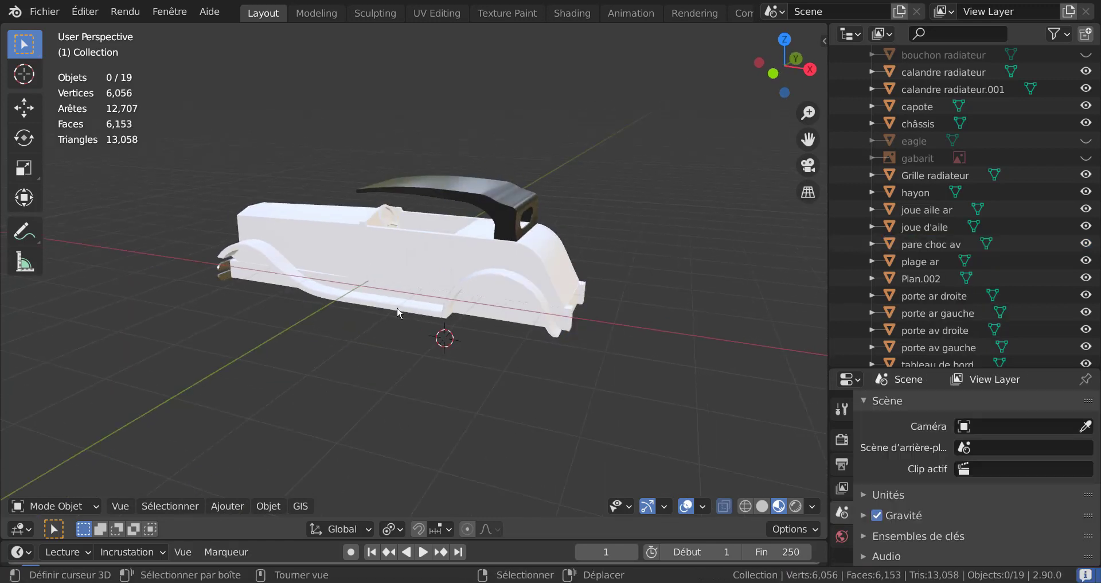
- Duplicate the front bumper, move it along X behind the car and rotate it 180° around Z
left_click(224, 277)
key("shift+d")
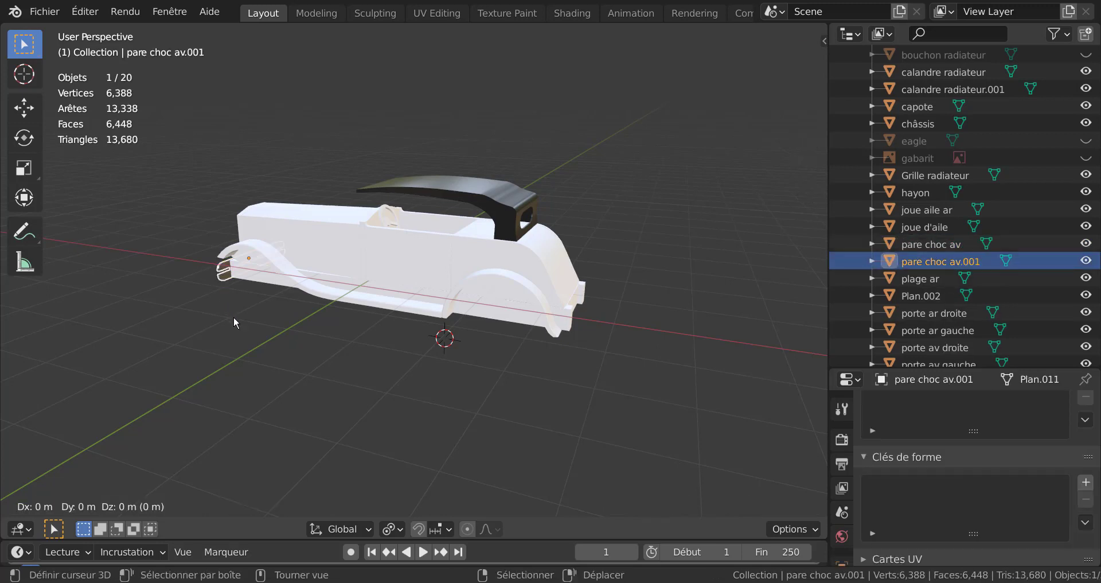
left_click(234, 319)
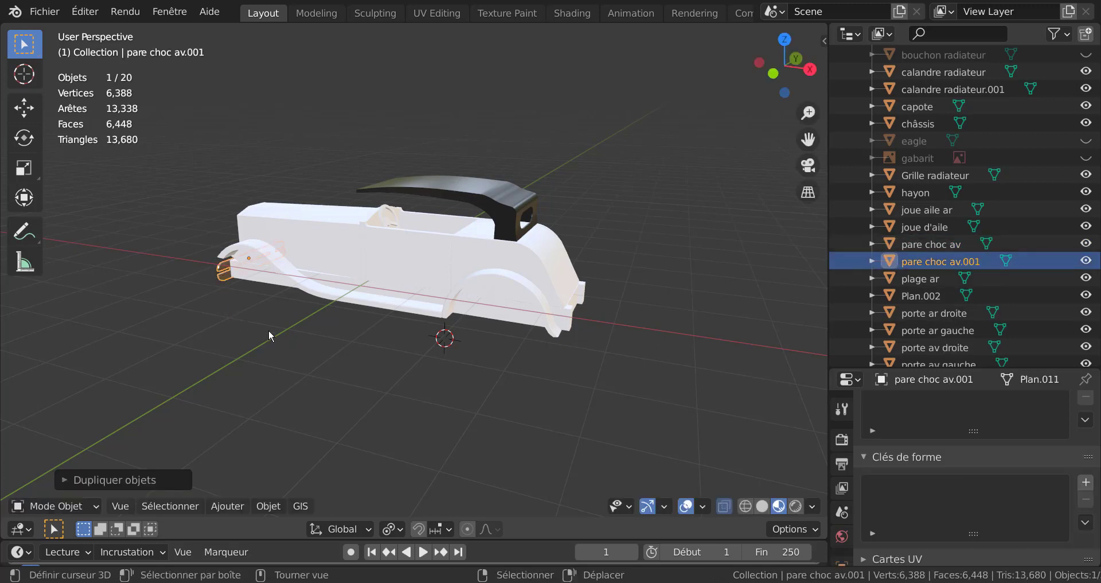
key("g")
key("x")
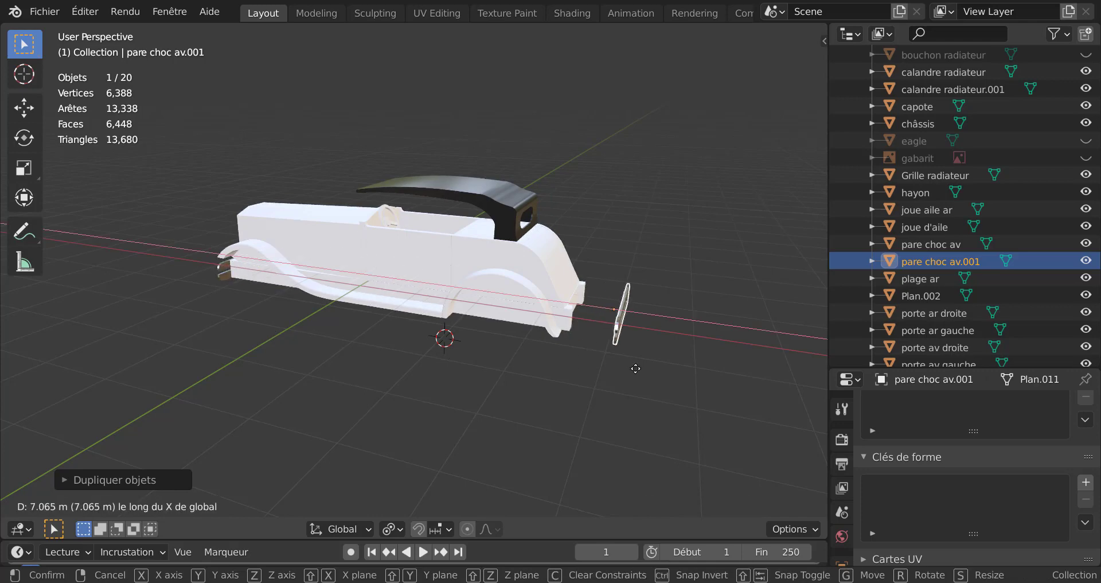
left_click(659, 370)
scroll(726, 352, "up", 5)
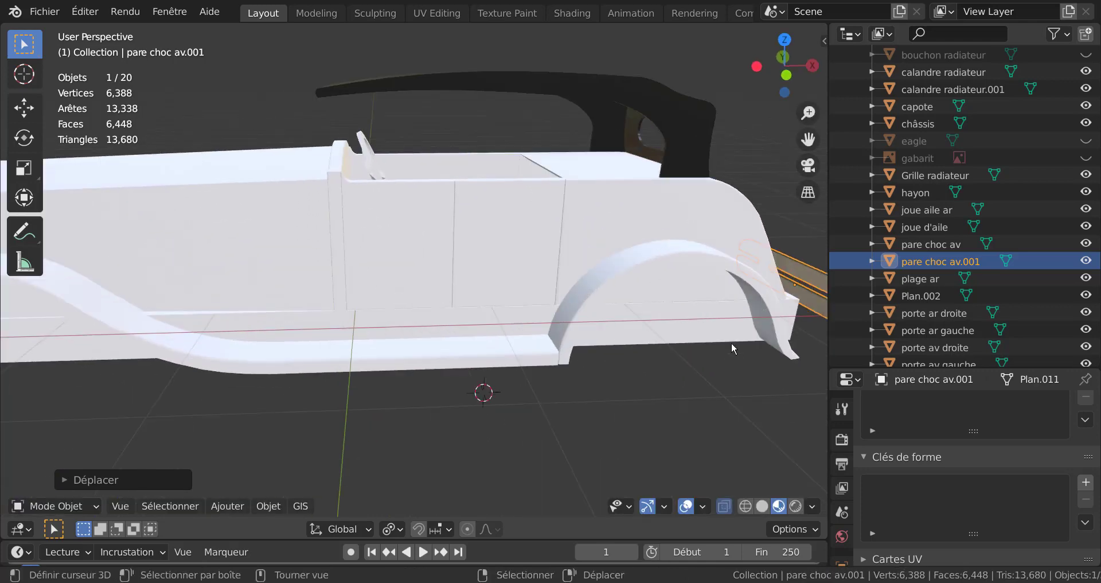
middle_click_drag(727, 339, 630, 321, "shift")
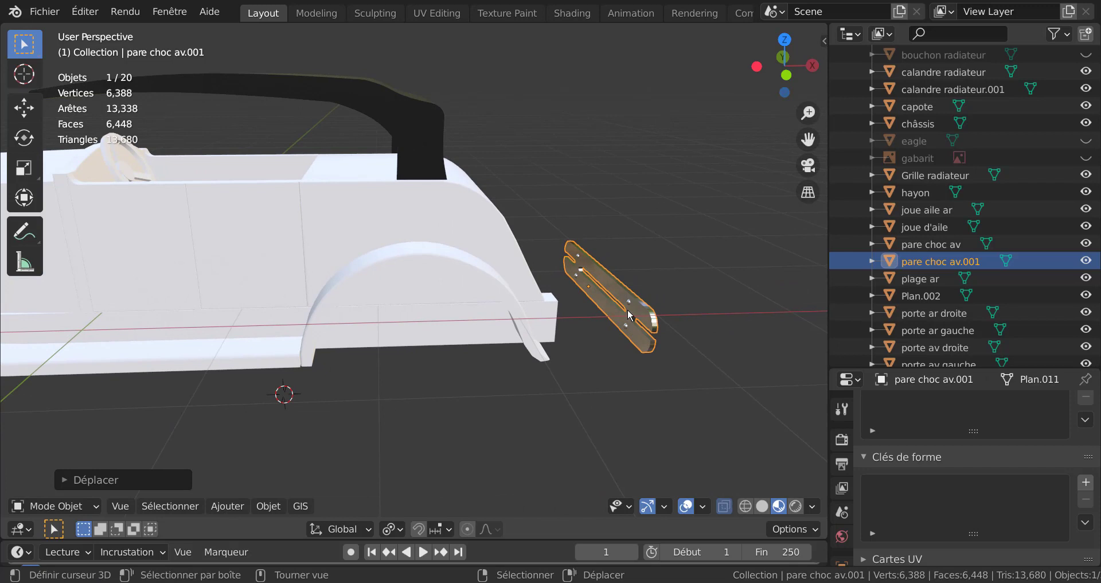
type("rz")
type("18")
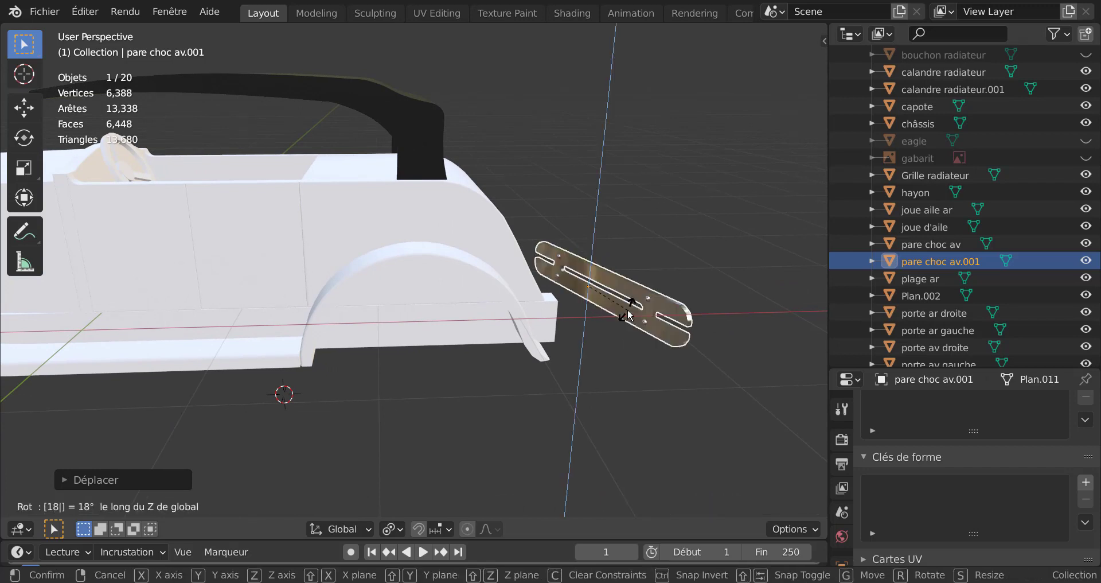
type("0")
key("Return")
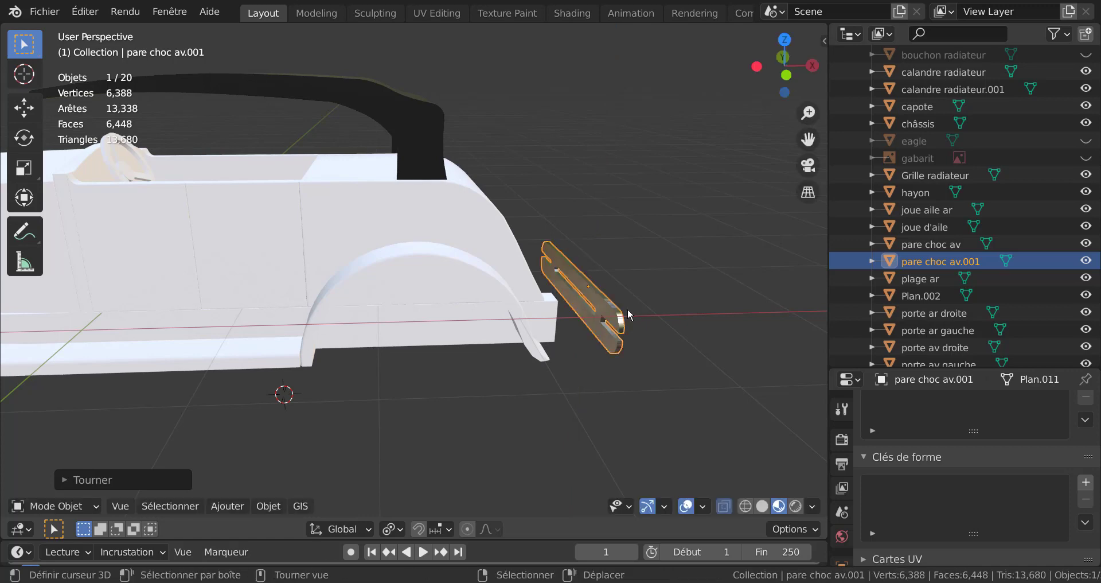
- In Top view, slide the duplicate along X until it sits flush against the car's rear
middle_click_drag(627, 308, 483, 335)
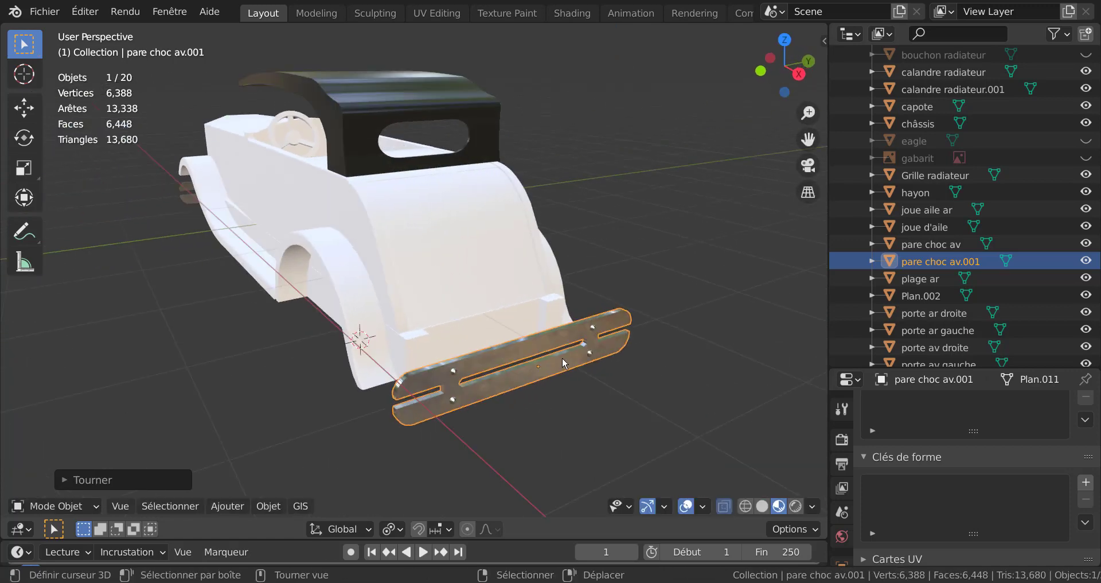
key("KP_7")
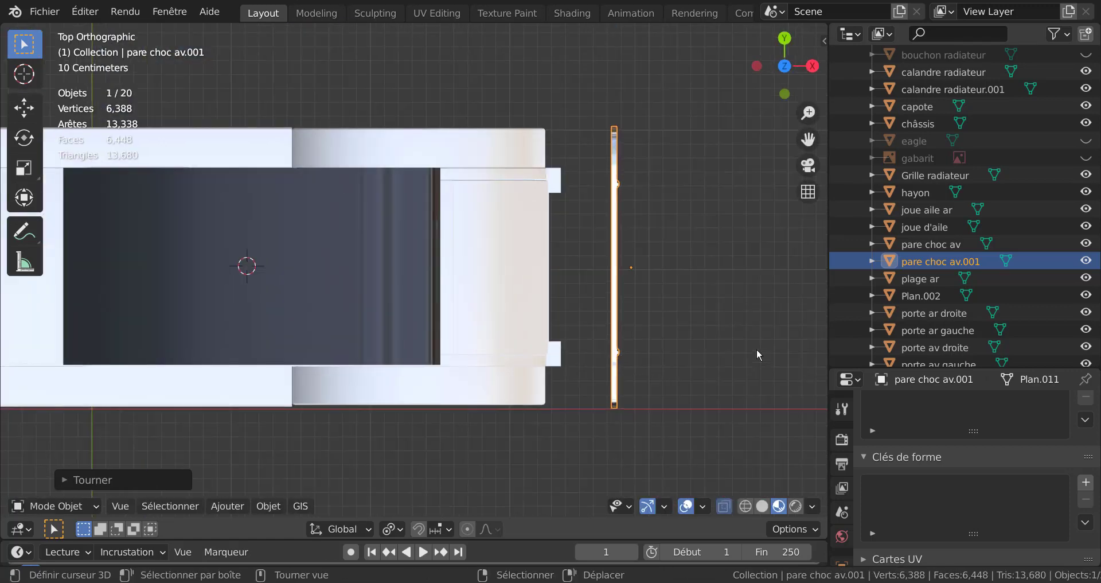
key("g")
key("x")
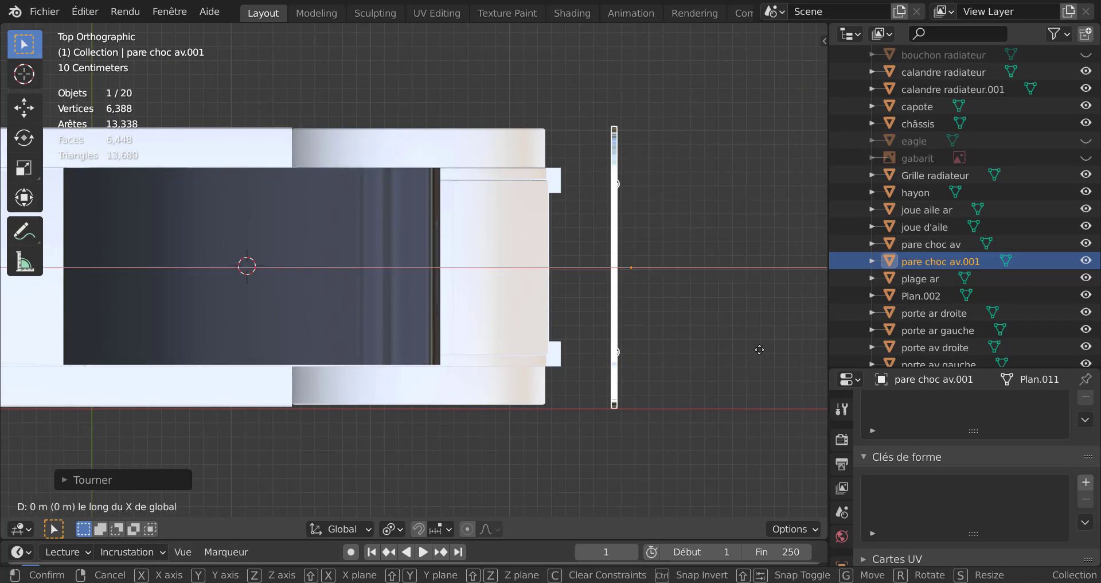
left_click(237, 307)
key("Tab")
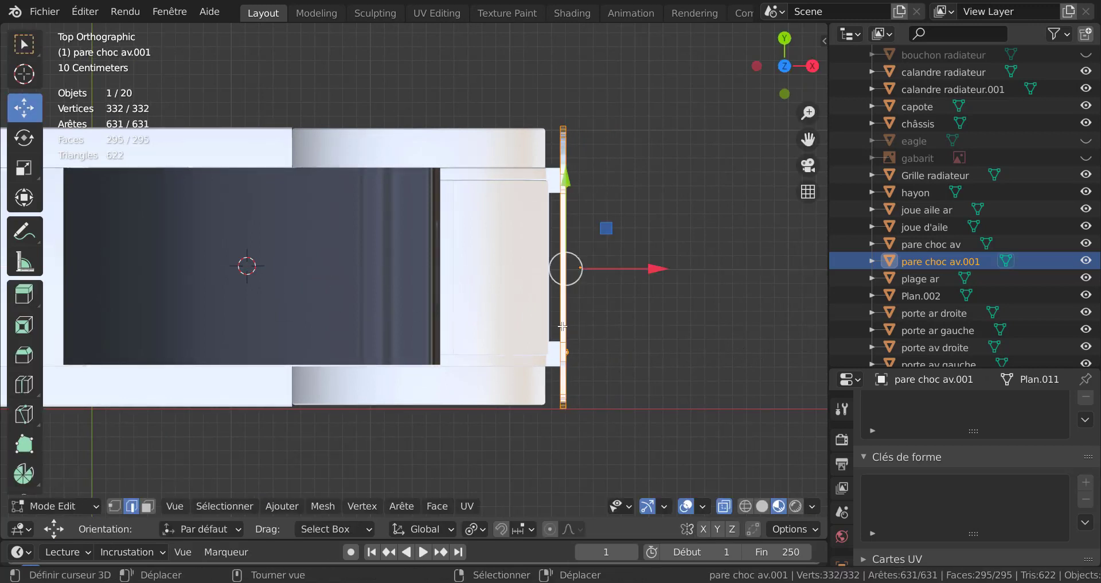
middle_click_drag(472, 308, 511, 190)
scroll(512, 189, "up", 2)
left_click(633, 207)
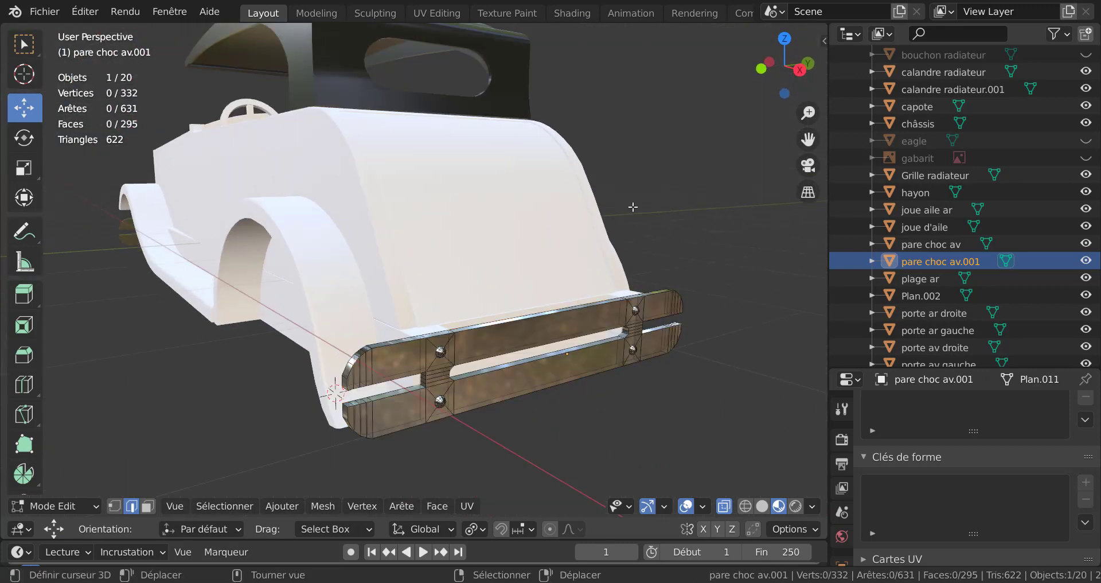
key("Tab")
- Orbit around the car to check both bumpers and select the steering wheel 'volant'
mouse_move(233, 398)
middle_mouse_down()
mouse_move(518, 372)
mouse_move(473, 357)
mouse_move(586, 392)
mouse_move(555, 388)
middle_mouse_up()
scroll(518, 373, "down", 3)
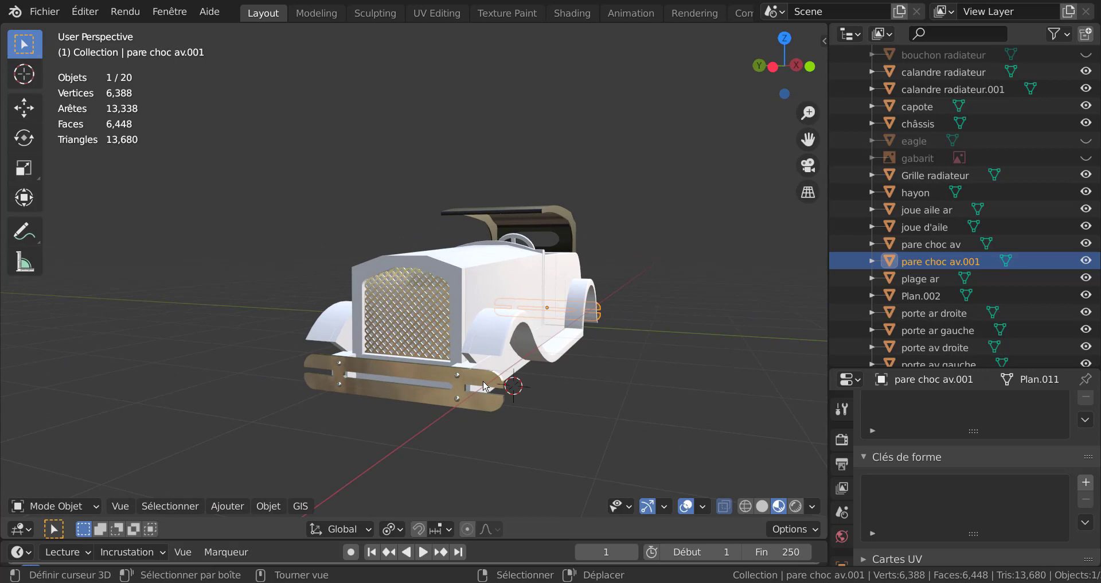
mouse_move(481, 383)
middle_mouse_down()
mouse_move(370, 428)
mouse_move(386, 387)
middle_mouse_up()
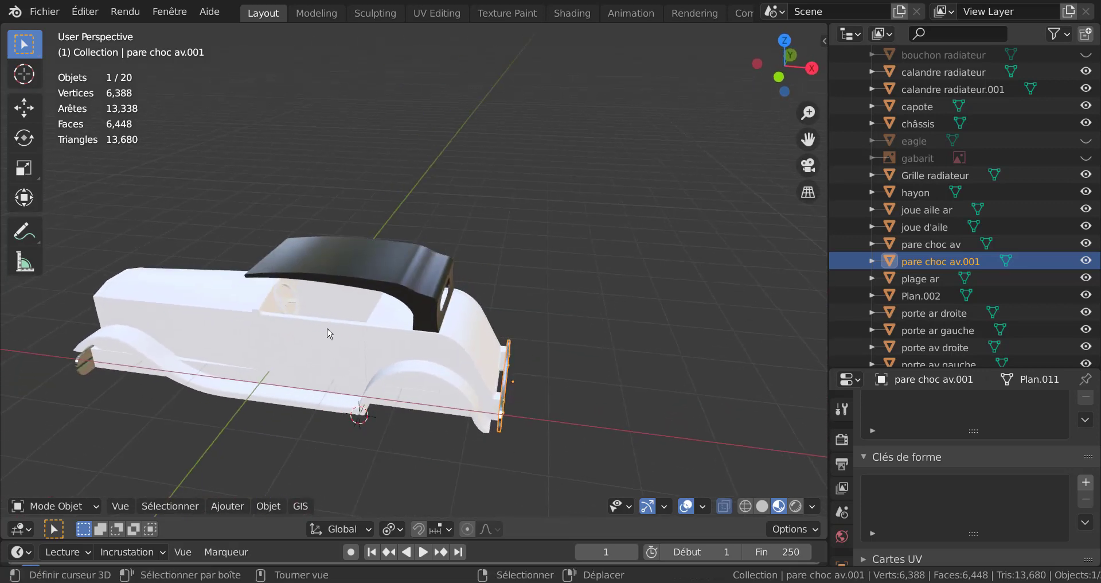
mouse_move(332, 332)
middle_mouse_down()
mouse_move(374, 357)
mouse_move(511, 369)
middle_mouse_up()
scroll(536, 369, "up", 4)
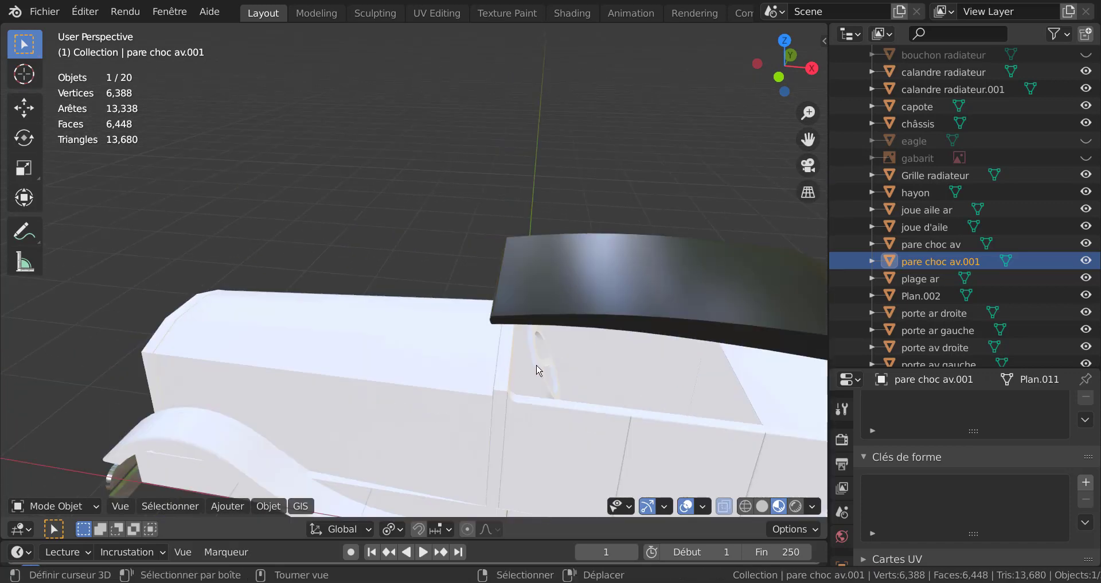
left_click(535, 365)
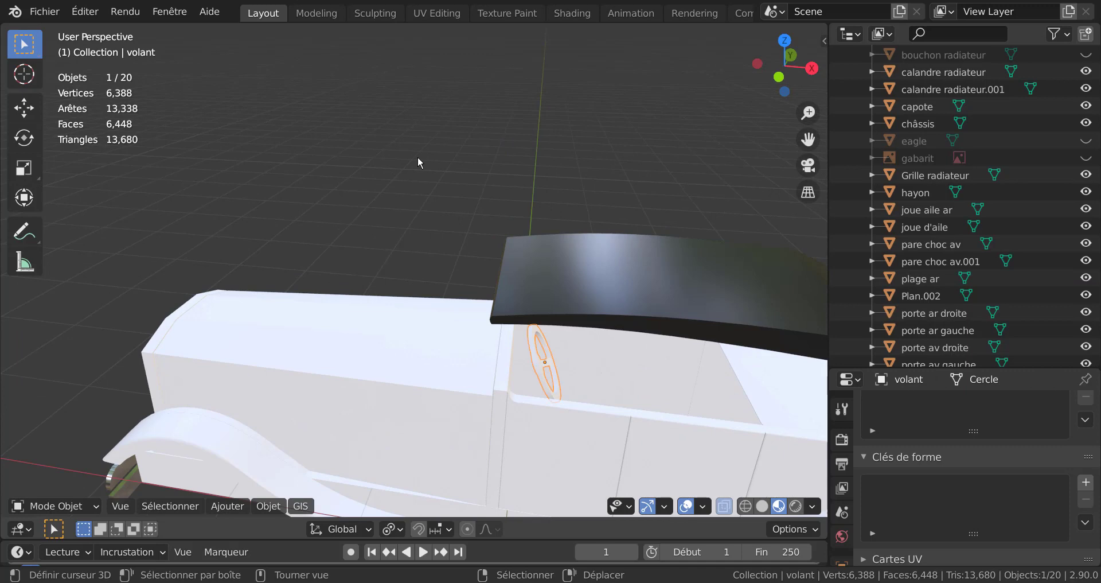
- Isolate 'volant' in Local View, enter Edit Mode in Solid shading and deselect everything
key("KP_Divide")
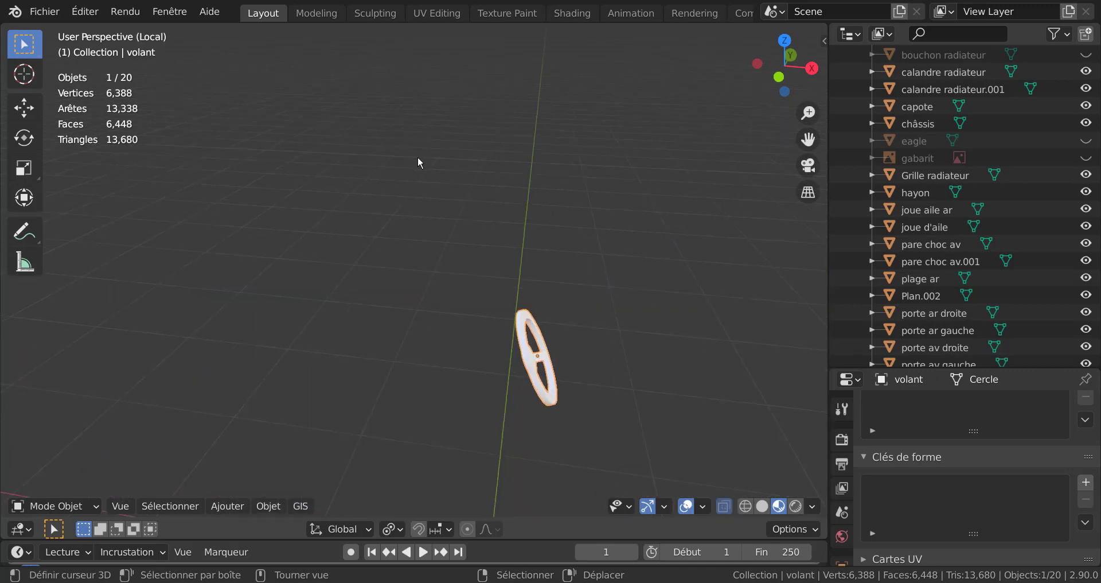
key("Tab")
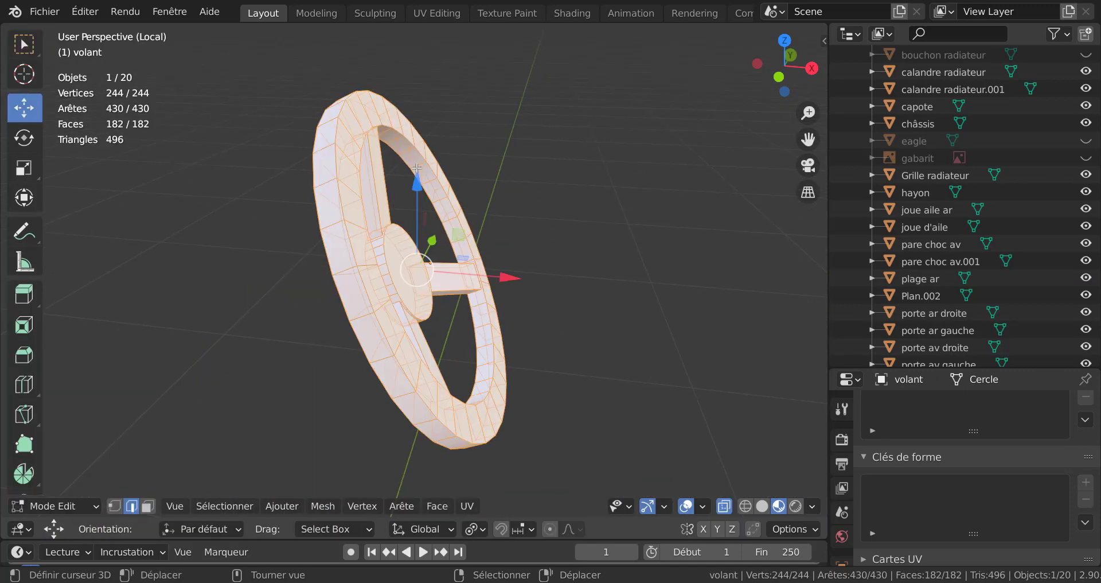
middle_click_drag(399, 205, 346, 224)
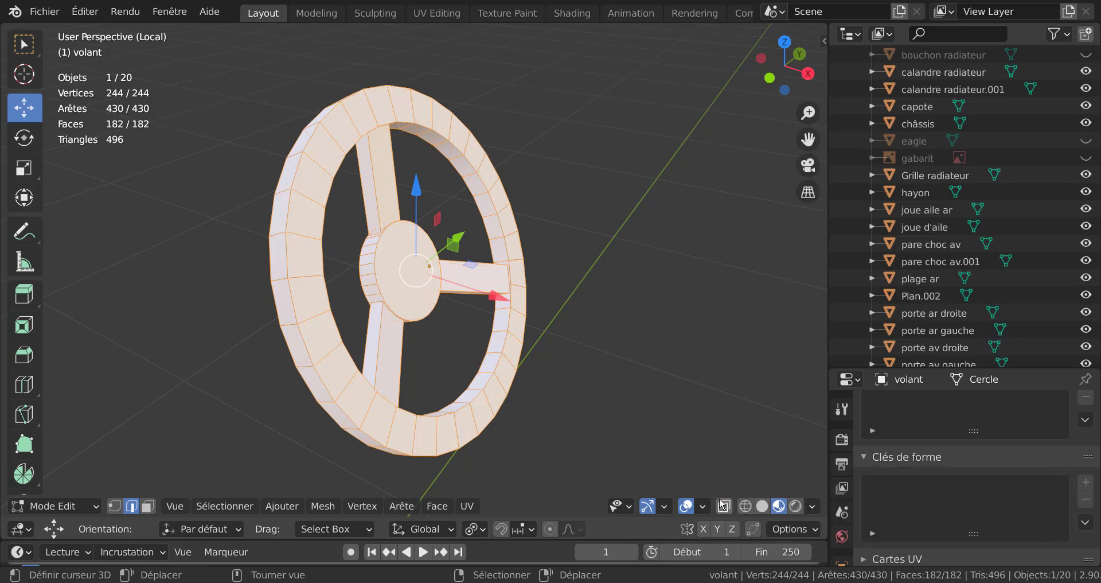
left_click(762, 506)
left_click(613, 396)
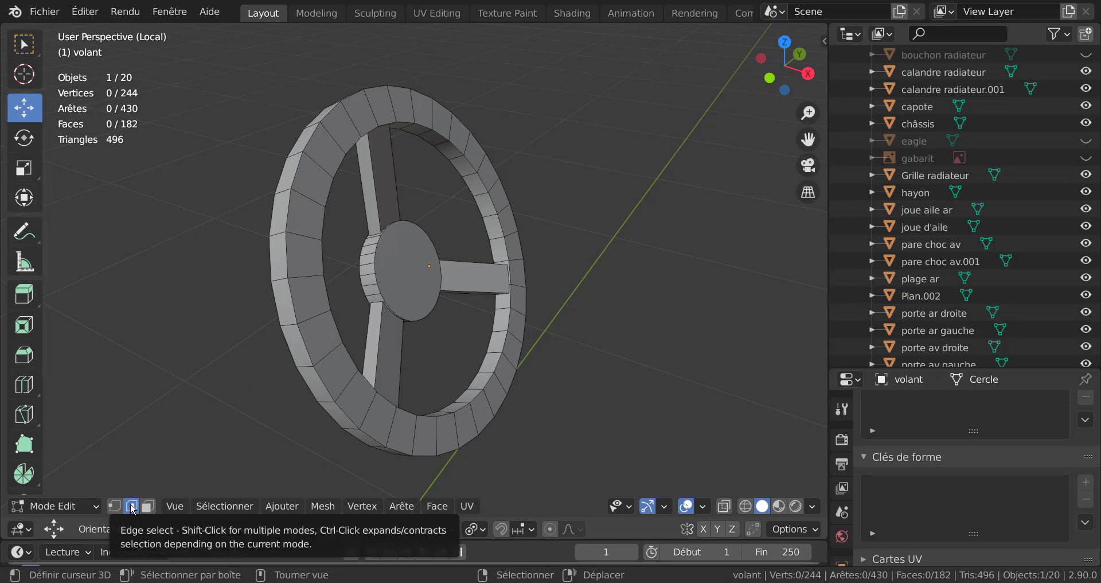
- Bevel the rim's outer edge loop with a rounded, multi-segment profile
left_click(500, 396, "alt")
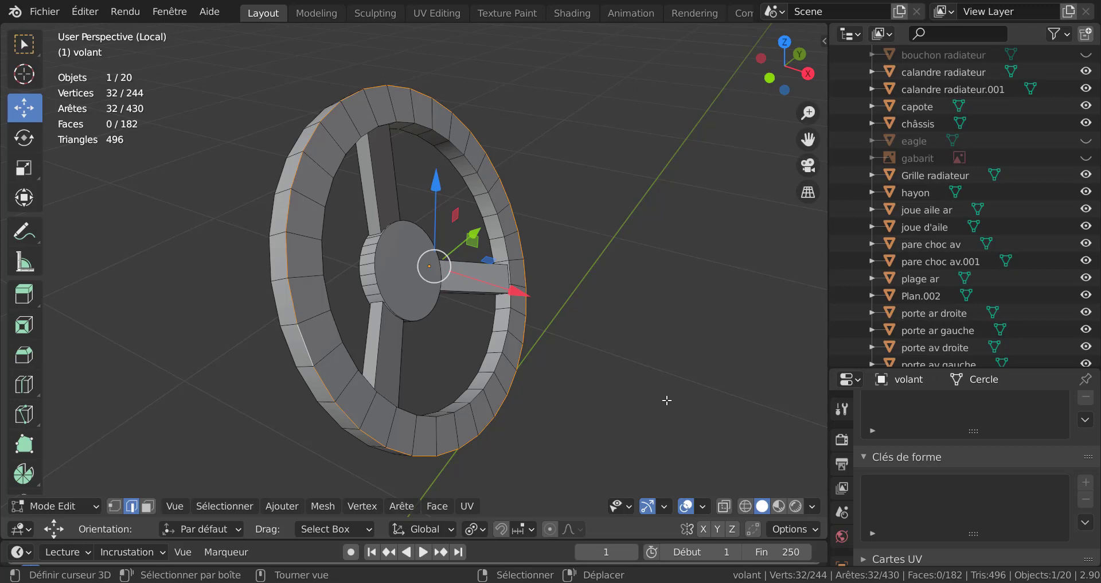
key("ctrl+b")
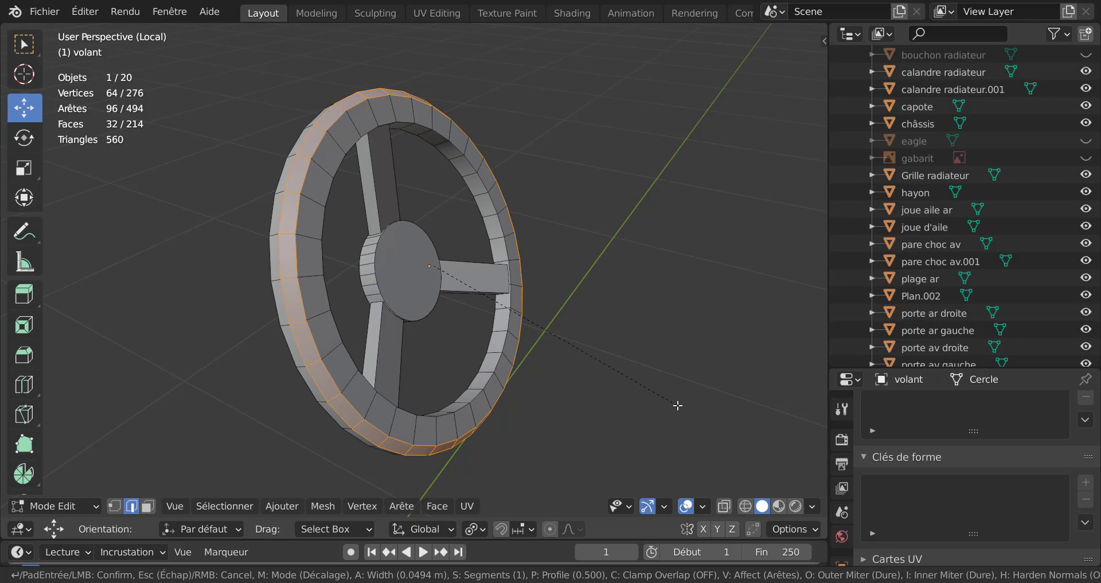
scroll(679, 408, "up", 1)
scroll(679, 406, "up", 1)
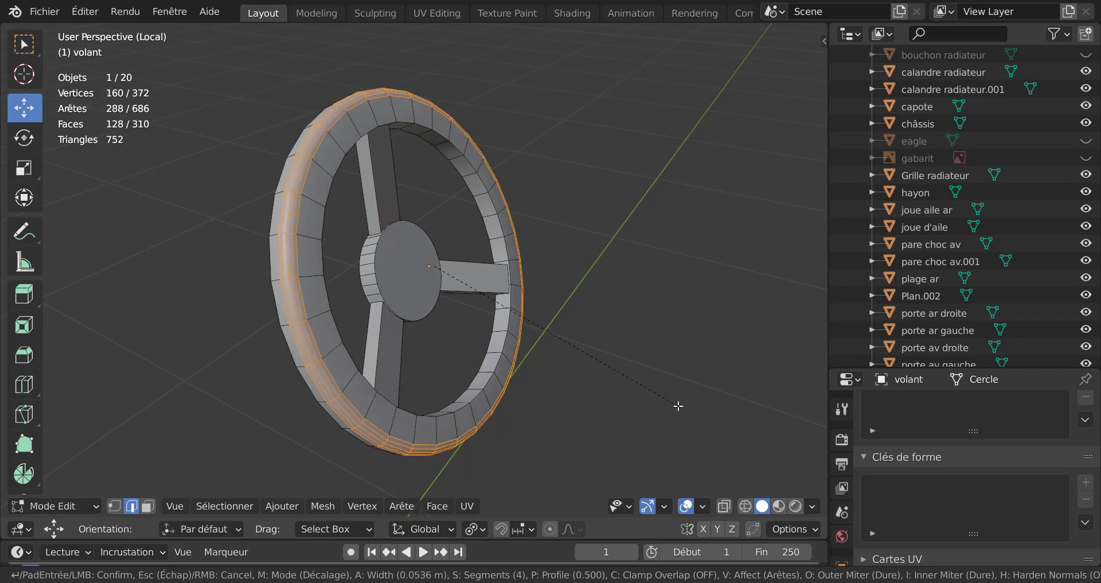
scroll(678, 404, "up", 1)
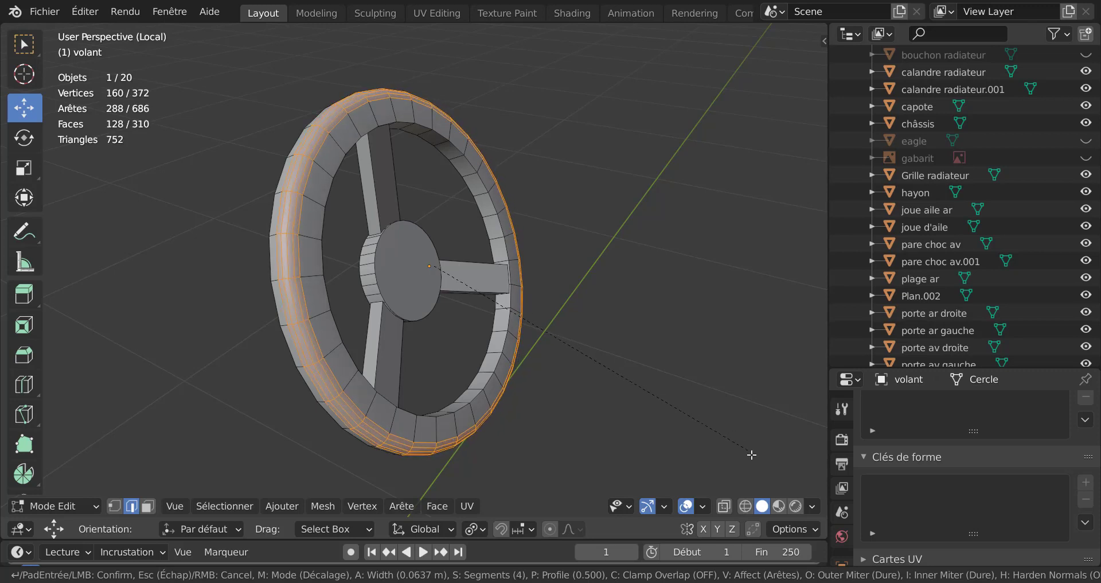
left_click(727, 428)
mouse_move(561, 401)
middle_mouse_down()
mouse_move(493, 343)
mouse_move(502, 303)
middle_mouse_up()
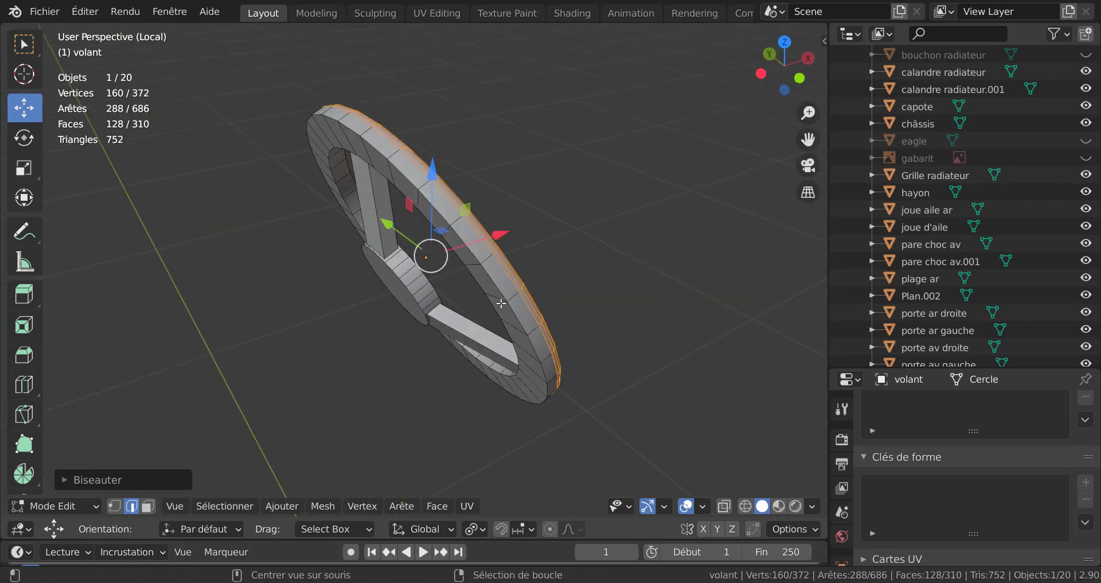
- Bevel a second rim edge loop and return to Object Mode facing the wheel head-on
left_click(505, 296, "alt")
key("ctrl+b")
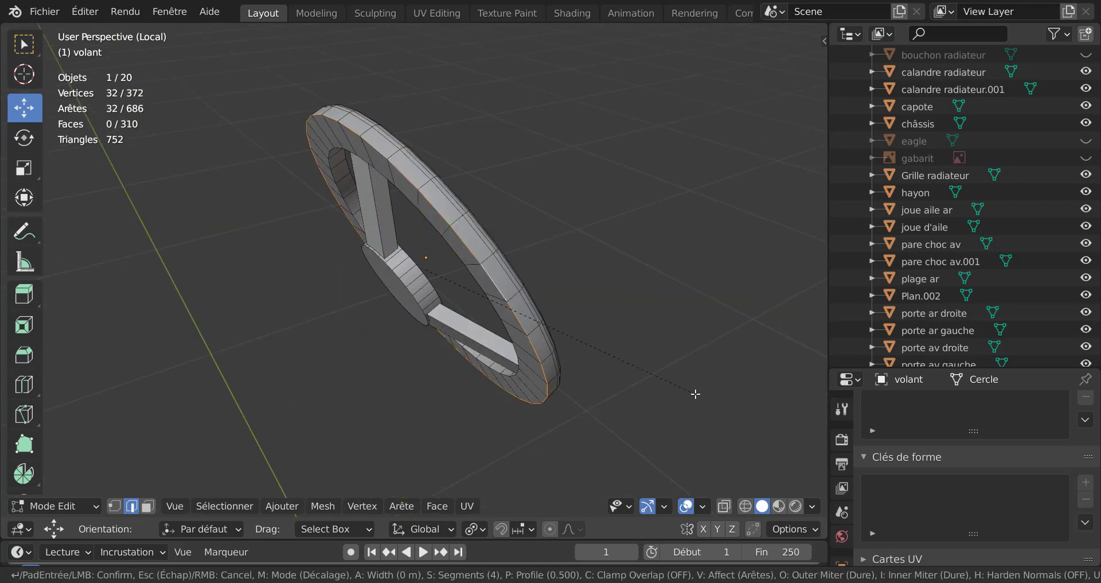
left_click(774, 434)
key("Tab")
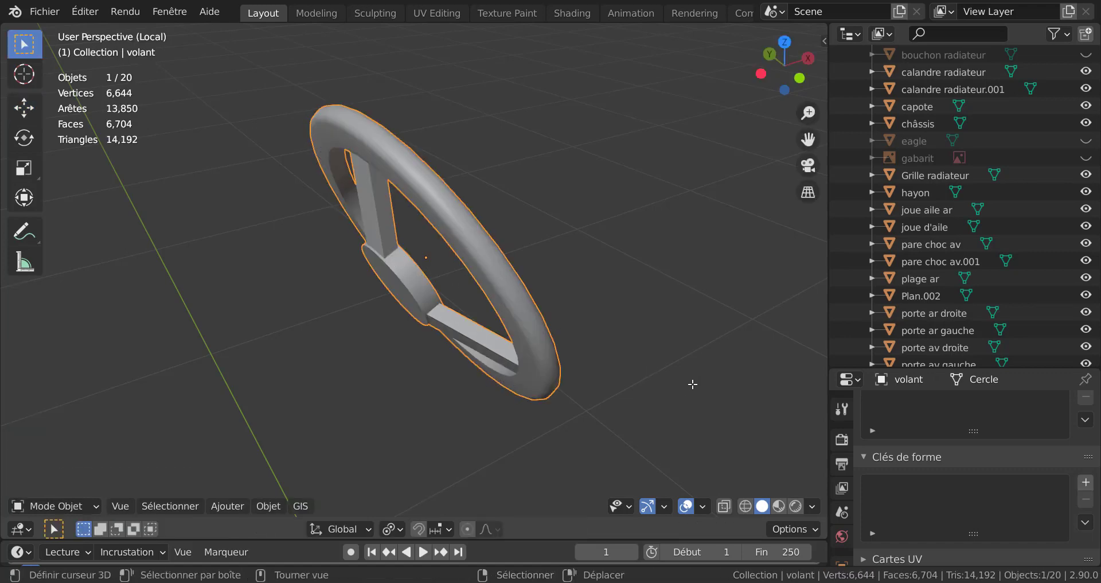
middle_click_drag(693, 383, 450, 367)
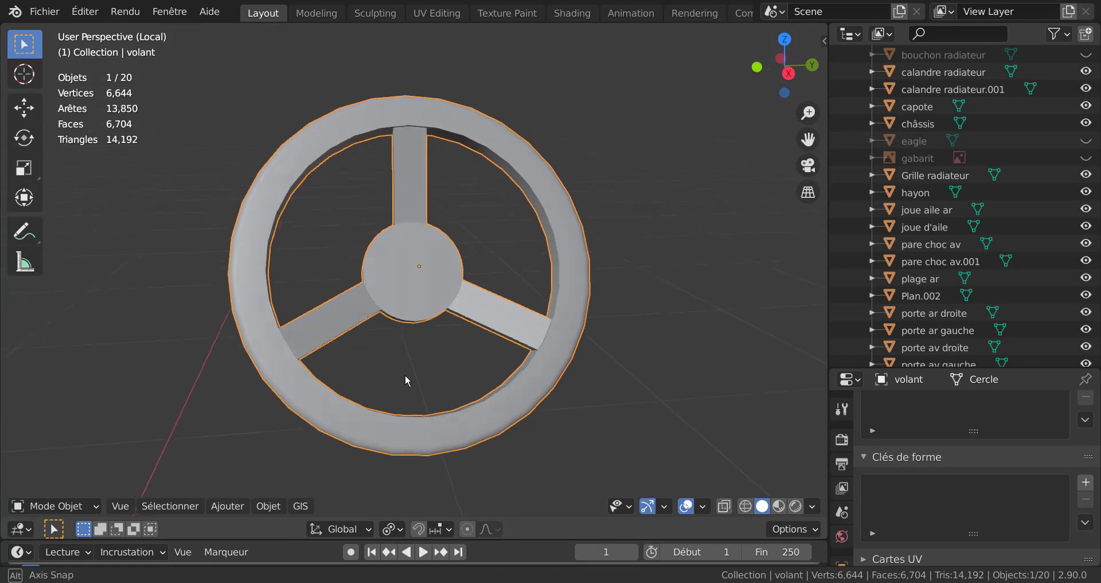
- Back in Edit Mode, bevel another edge loop around the rim
key("Tab")
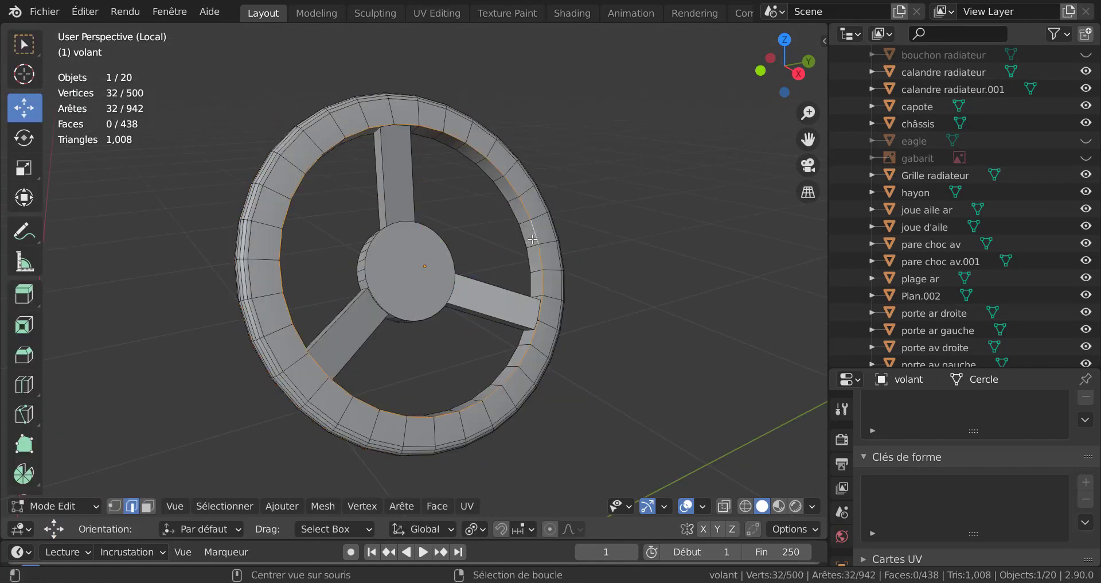
left_click(533, 240, "alt")
scroll(657, 374, "up", 2)
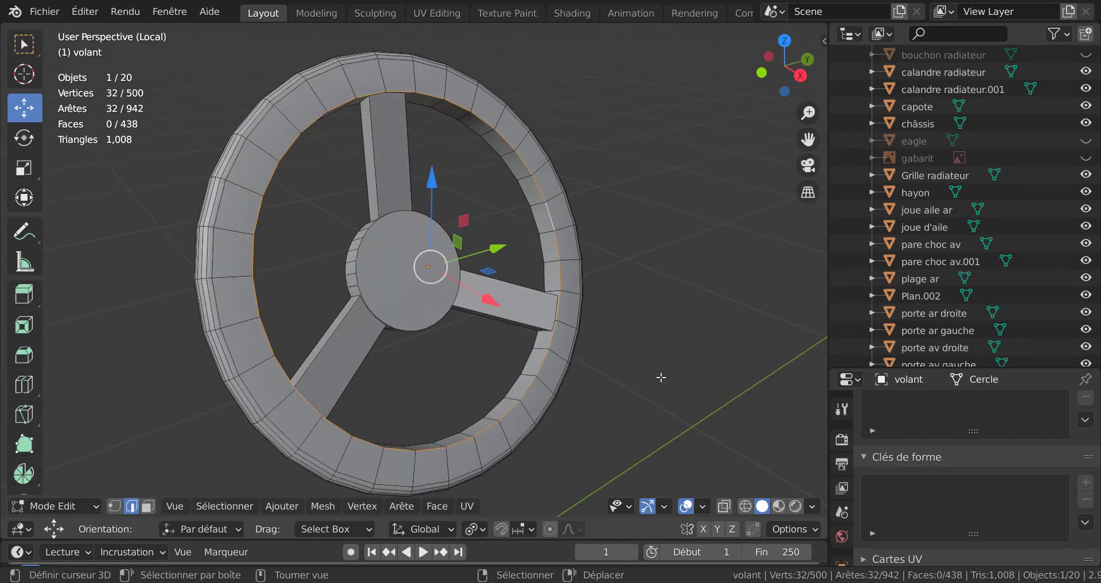
scroll(662, 378, "up", 1)
key("ctrl+b")
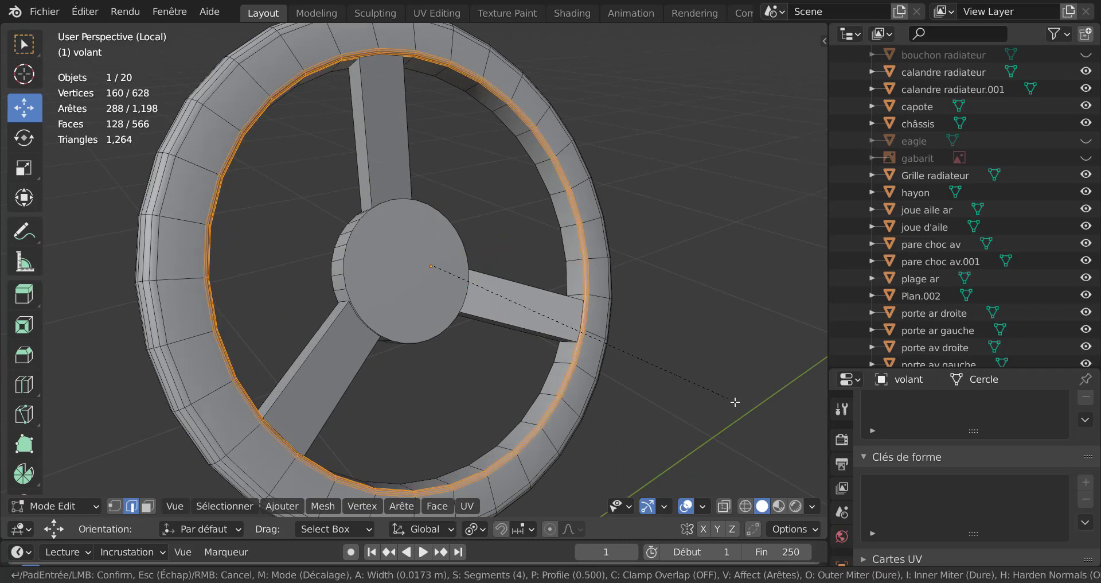
left_click(768, 411)
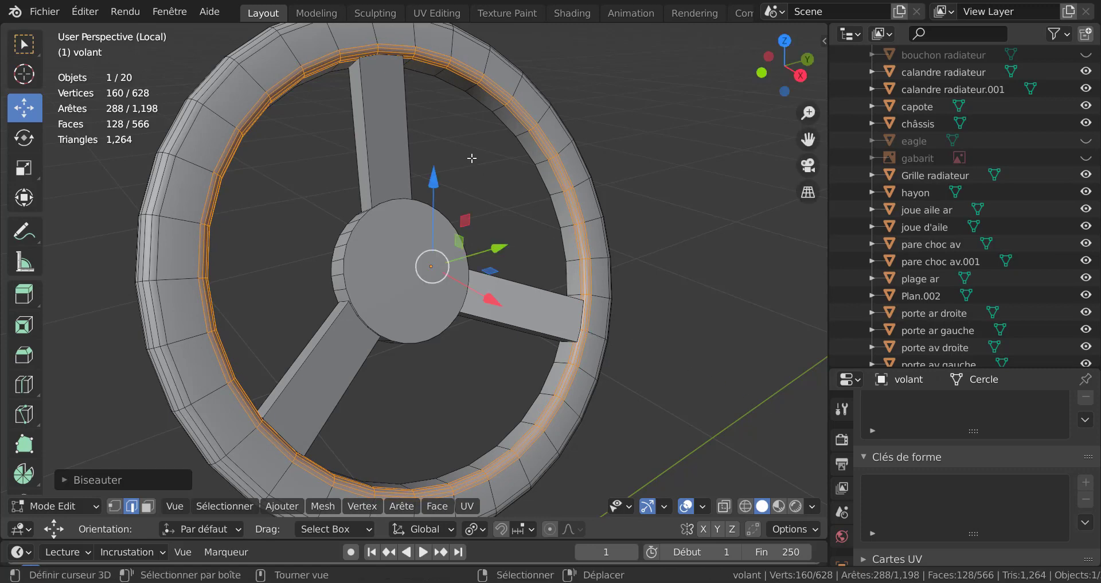
mouse_move(472, 158)
middle_mouse_down()
mouse_move(416, 115)
mouse_move(400, 71)
middle_mouse_up()
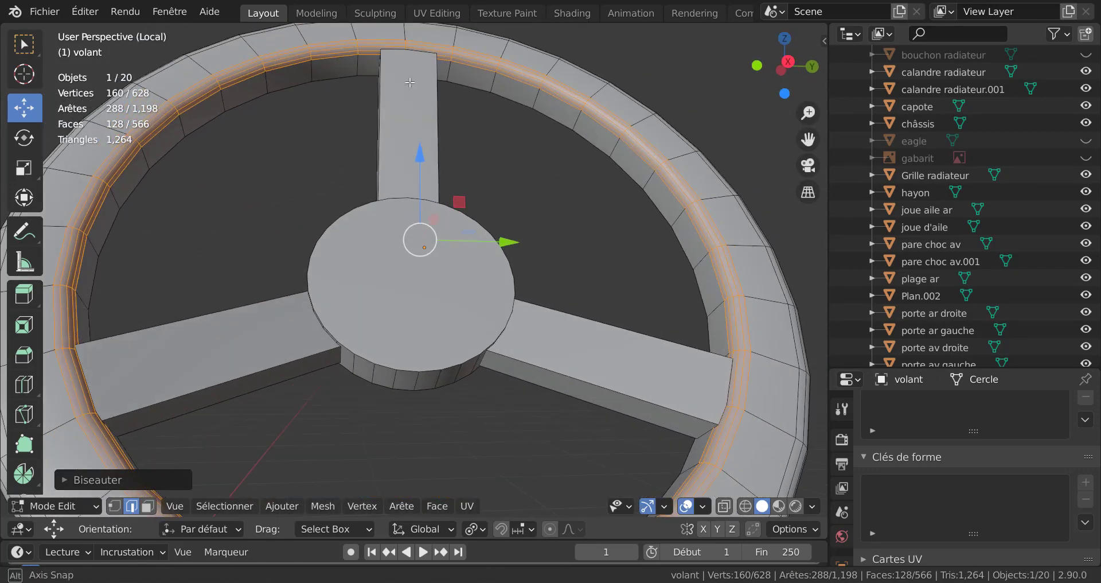
scroll(403, 125, "down", 1)
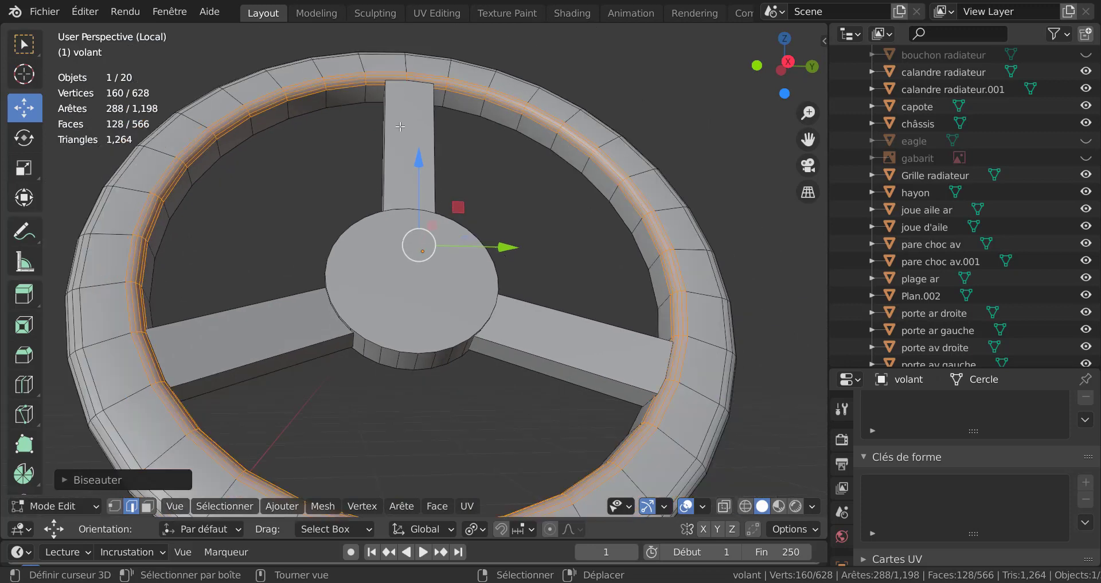
- Bevel a single inner edge loop of the rim and preview the smoothed result
left_click(546, 191, "alt")
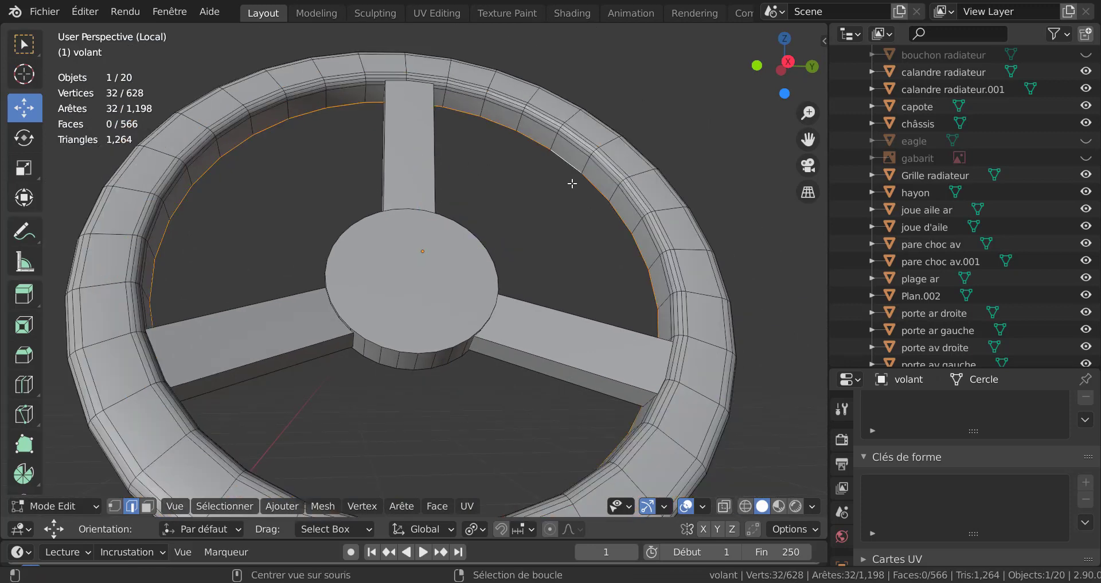
key("ctrl+b")
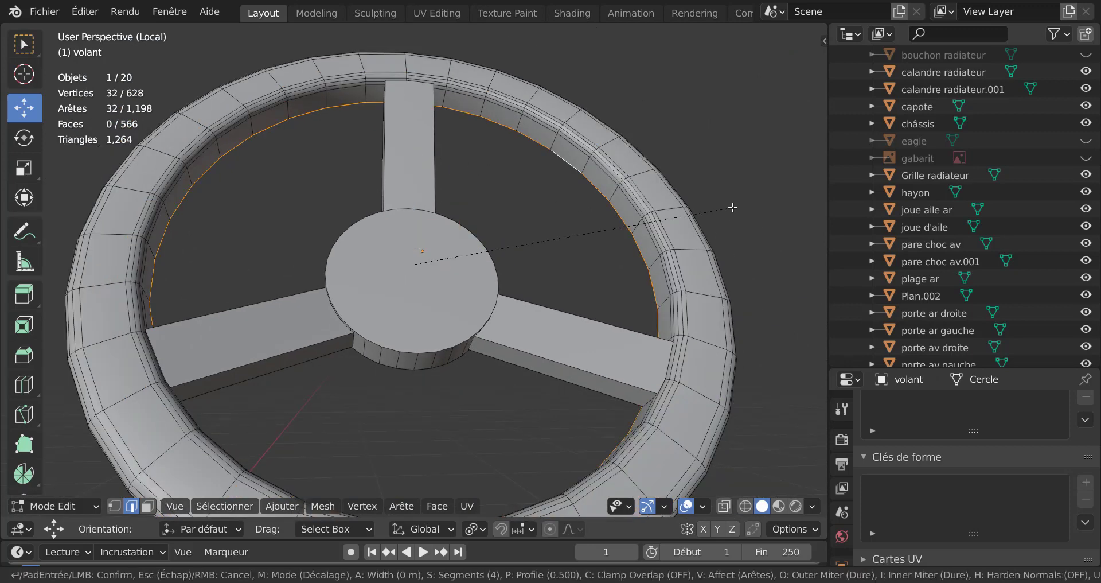
left_click(787, 181)
key("Tab")
scroll(591, 273, "down", 2)
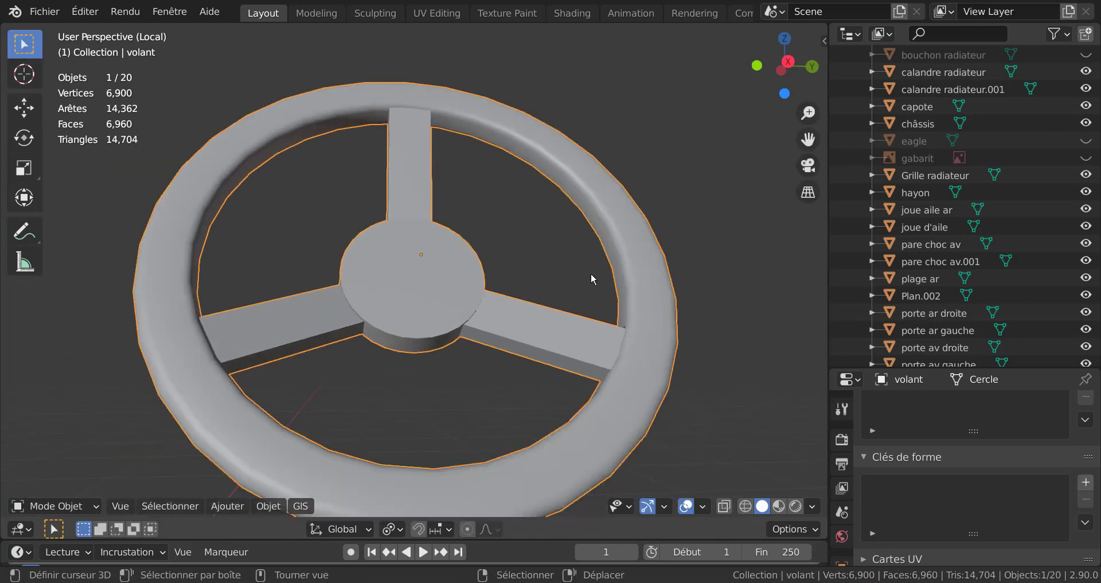
mouse_move(591, 273)
middle_mouse_down()
mouse_move(615, 336)
mouse_move(661, 396)
mouse_move(668, 345)
middle_mouse_up()
- Undo the inner loop bevel to discard the trial
key("Tab")
scroll(663, 342, "up", 3)
scroll(668, 344, "up", 1)
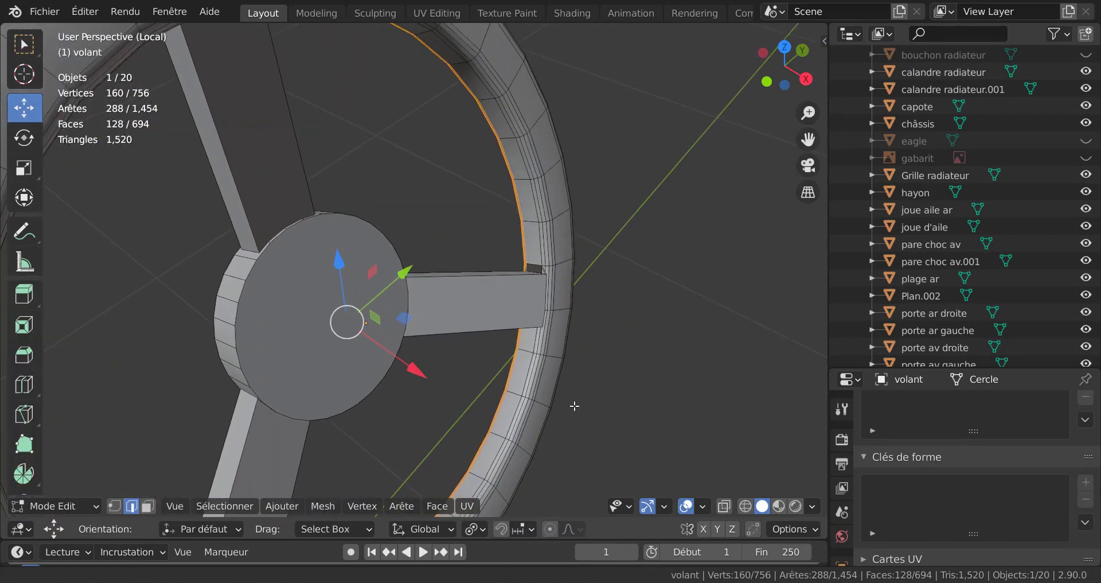
scroll(665, 361, "up", 2)
scroll(659, 381, "up", 2)
key("ctrl+z")
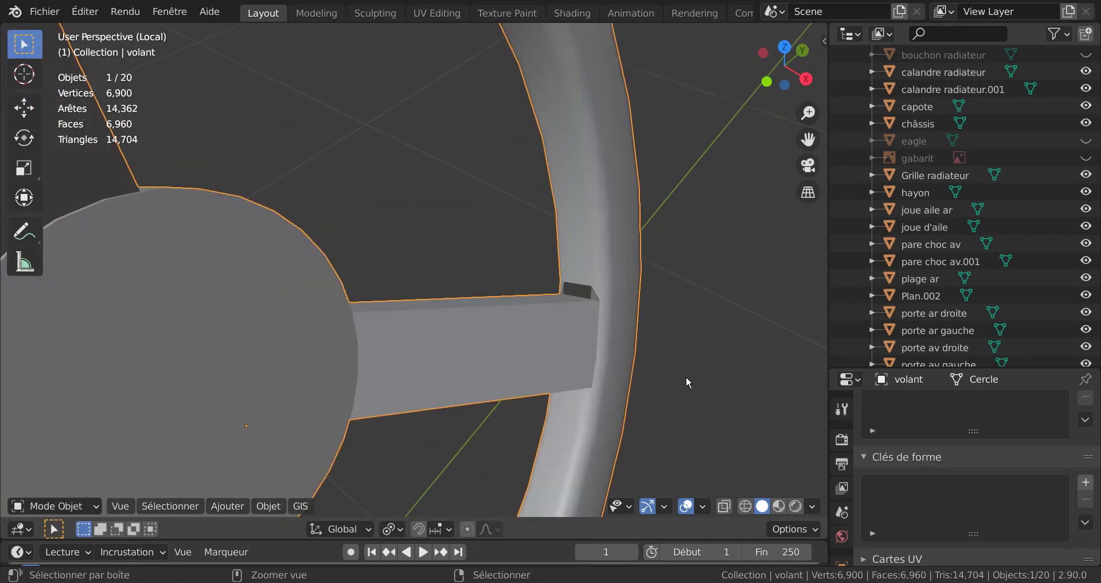
key("ctrl+z")
key("ctrl+z")
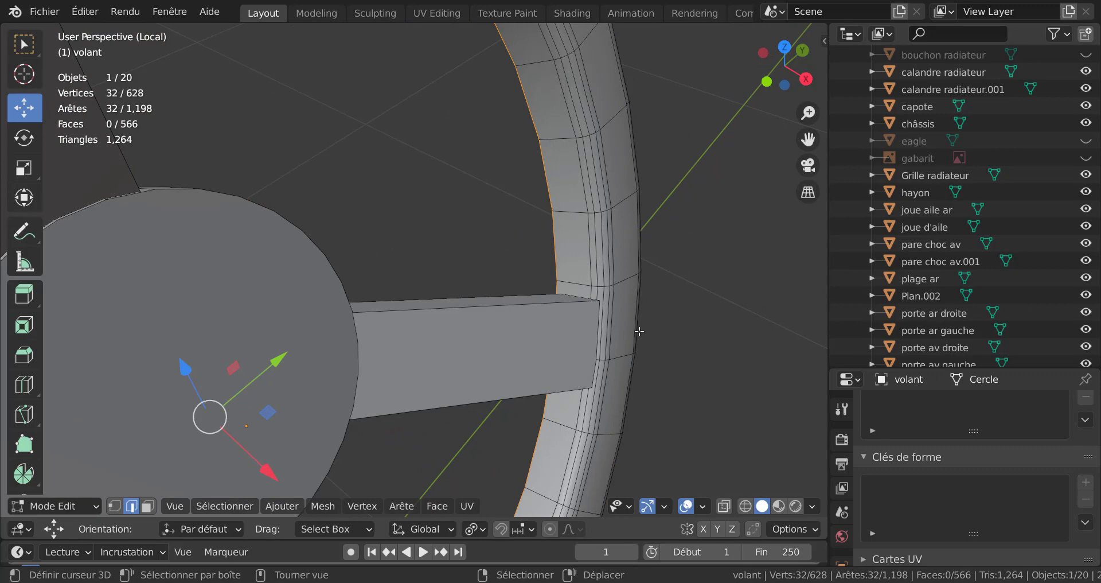
- Inspect the smoothed hub from a closer frontal angle, then return to Edit Mode
mouse_move(640, 335)
middle_mouse_down()
mouse_move(686, 339)
mouse_move(658, 325)
middle_mouse_up()
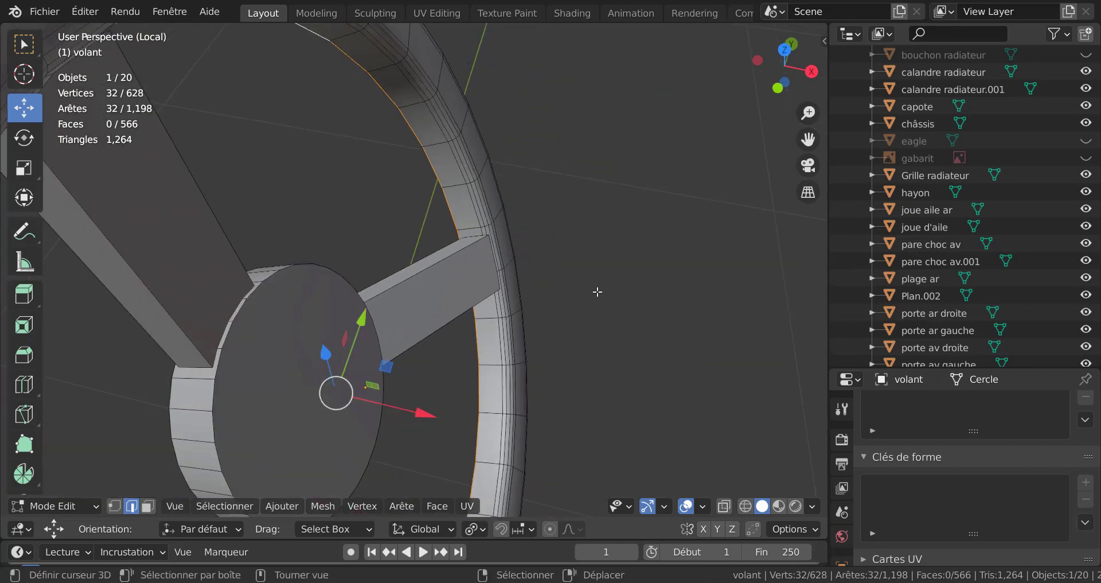
mouse_move(575, 326)
middle_mouse_down()
mouse_move(321, 394)
mouse_move(400, 373)
middle_mouse_up()
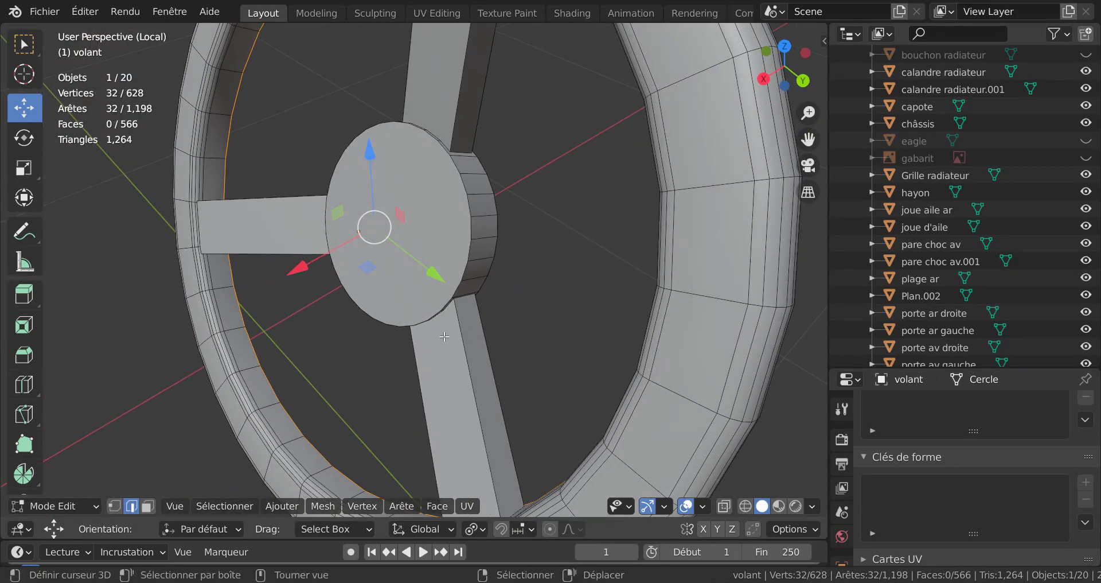
scroll(447, 331, "down", 2)
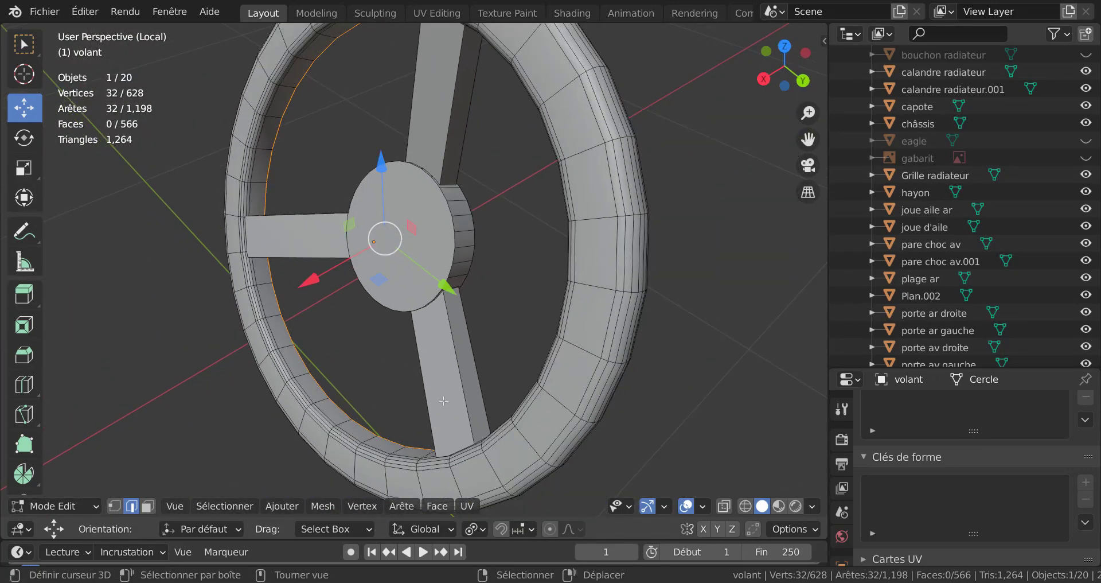
middle_click_drag(443, 400, 620, 360)
key("Tab")
scroll(620, 360, "up", 2)
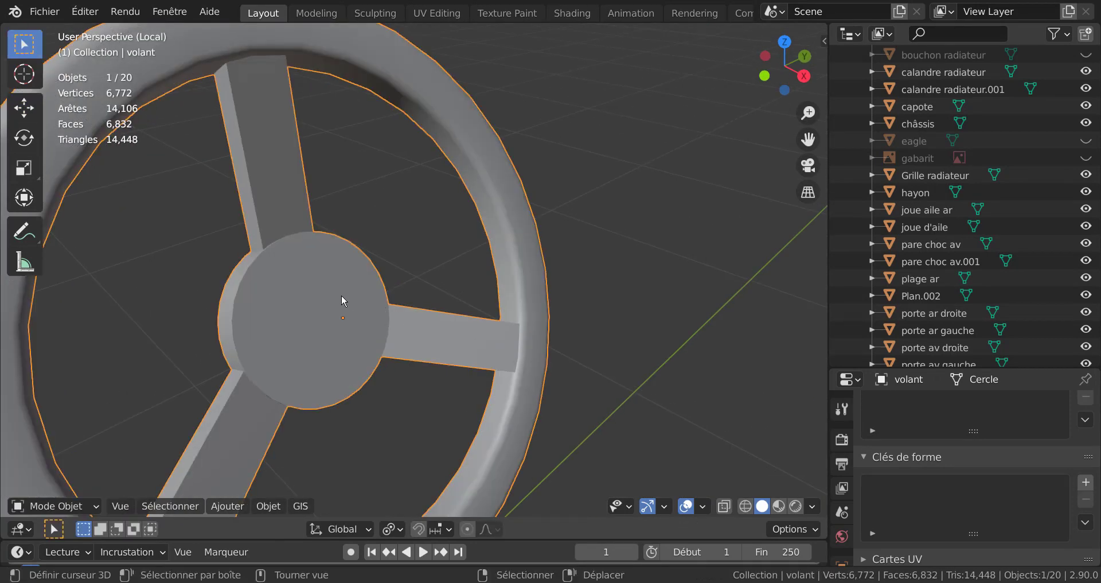
key("Tab")
- Select the steering wheel hub's centre face in face mode and inset it
left_click(322, 314)
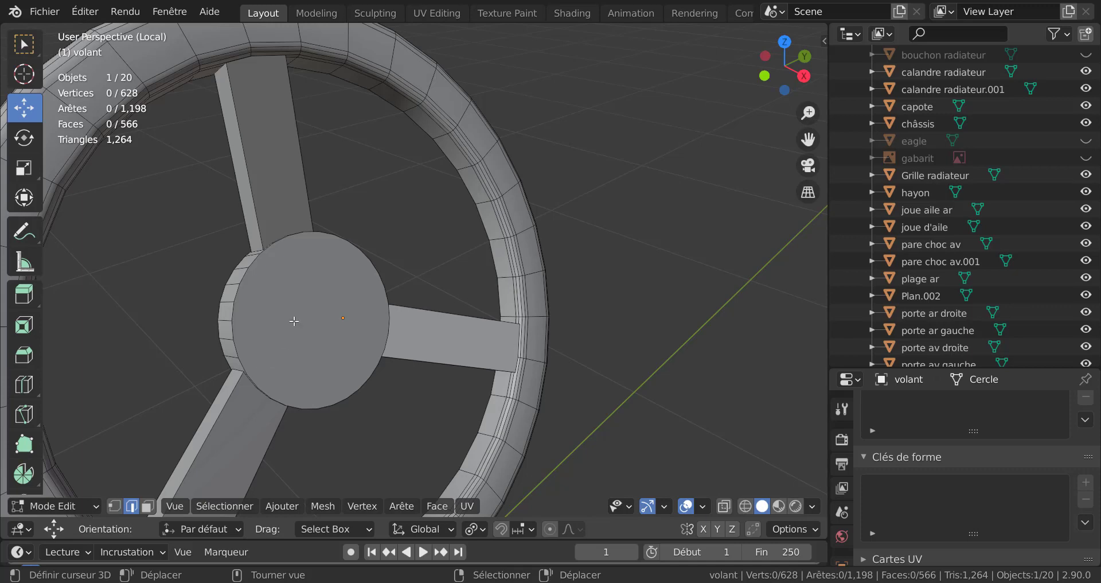
key("3")
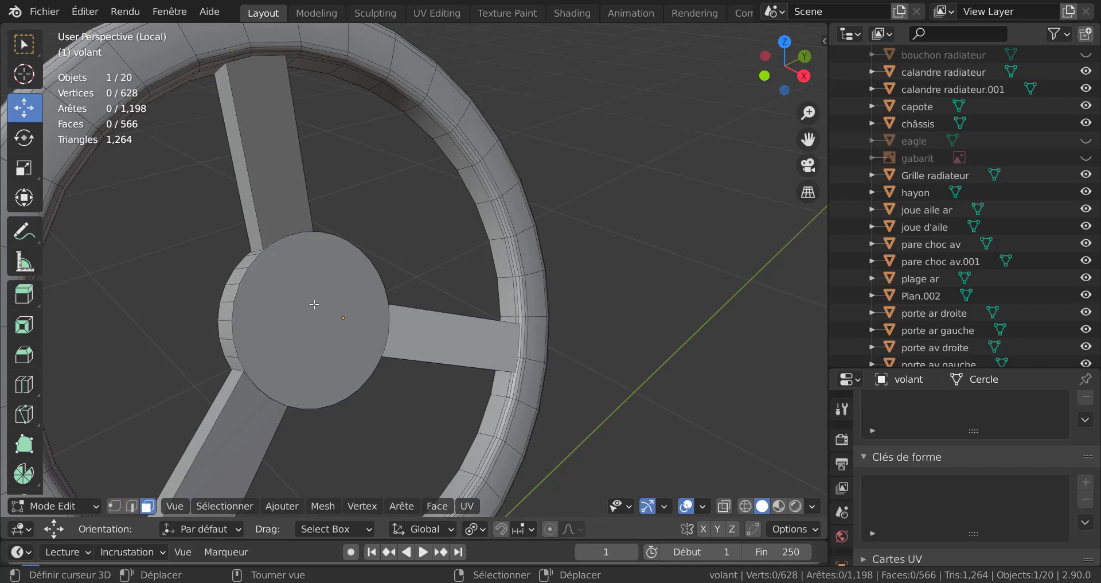
left_click(314, 305)
scroll(314, 305, "down", 2)
mouse_move(314, 305)
middle_mouse_down()
mouse_move(528, 331)
mouse_move(614, 300)
mouse_move(625, 312)
mouse_move(602, 325)
mouse_move(592, 357)
middle_mouse_up()
scroll(528, 331, "up", 1)
key("i")
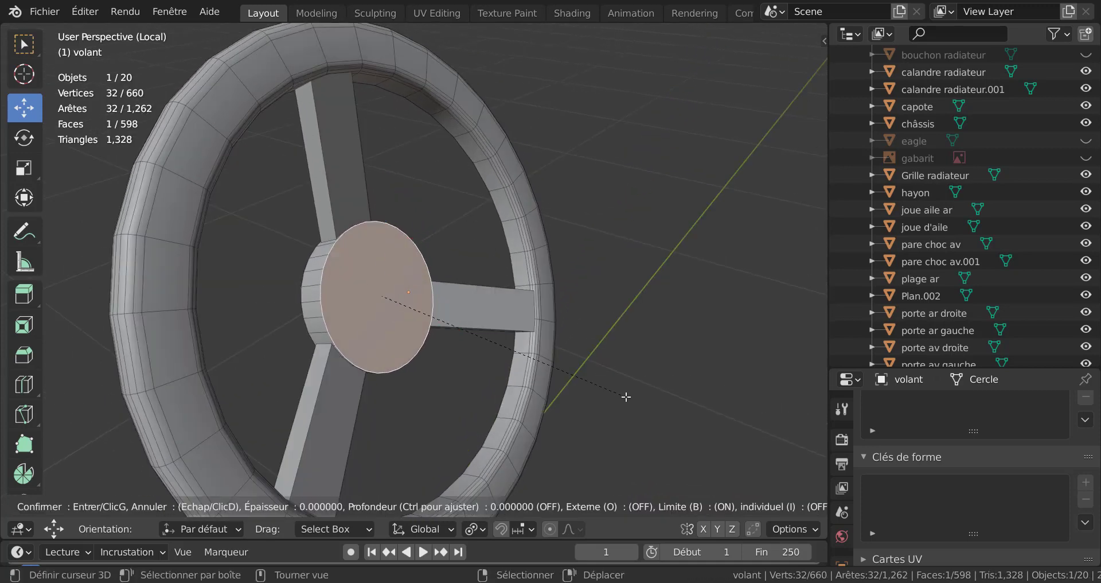
left_click(618, 359)
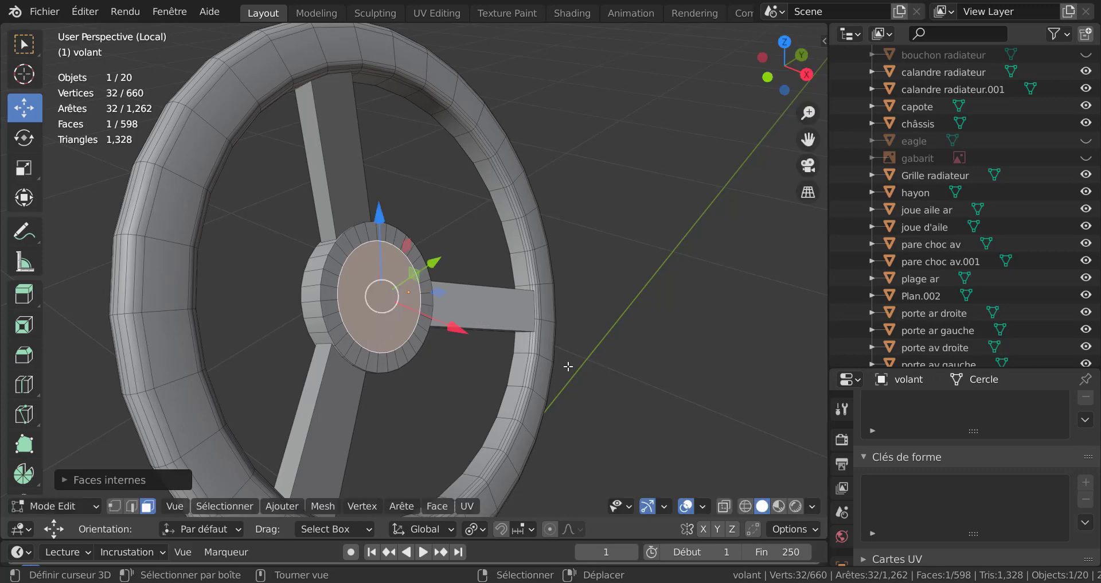
- Set the transform orientation to Normal
middle_click_drag(590, 377, 609, 373)
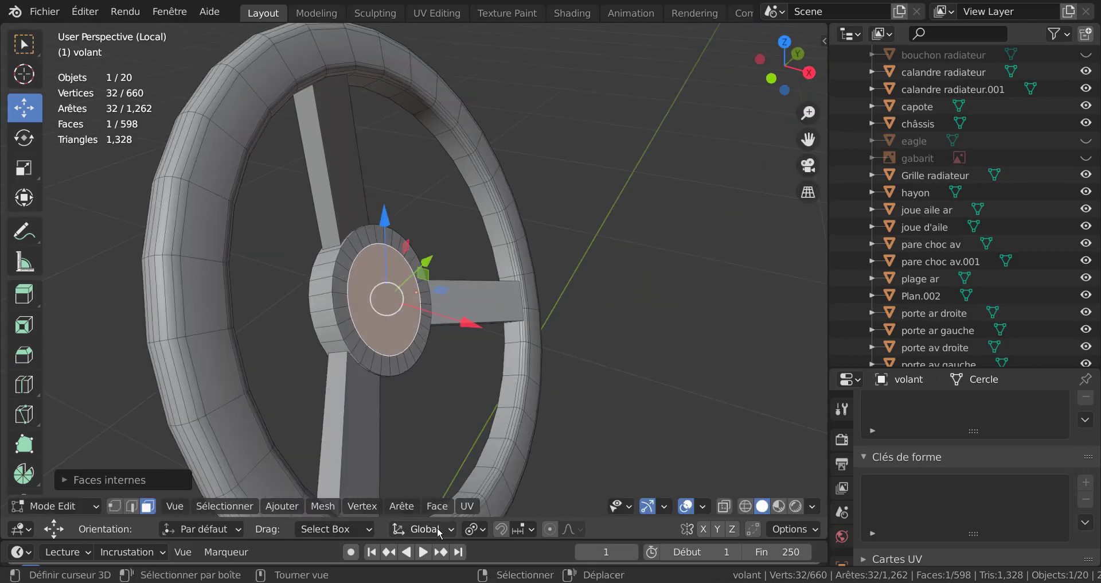
left_click(440, 529)
left_click(471, 529)
left_click(325, 528)
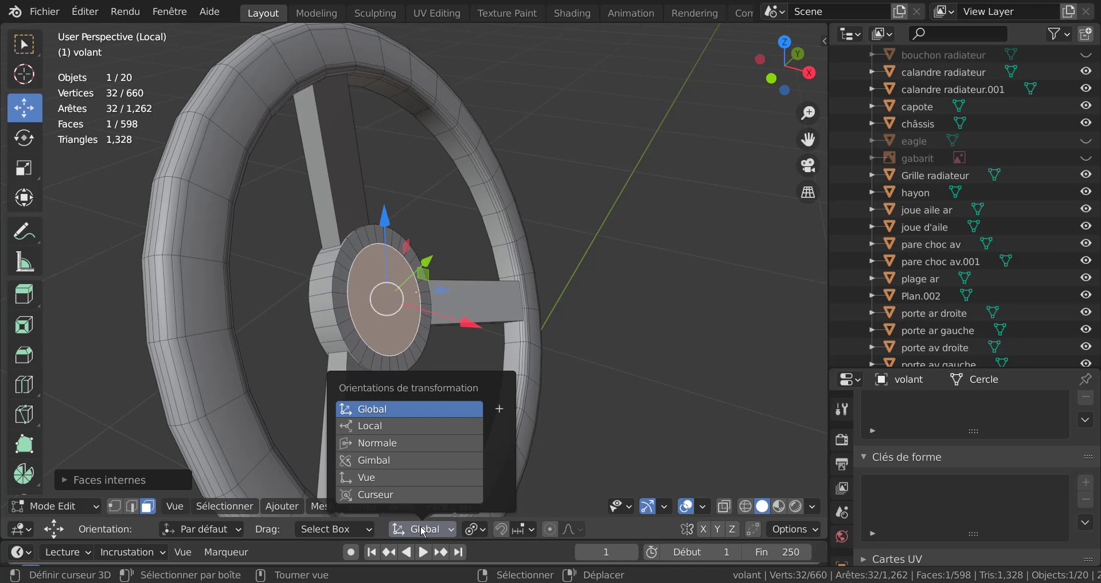
left_click(381, 442)
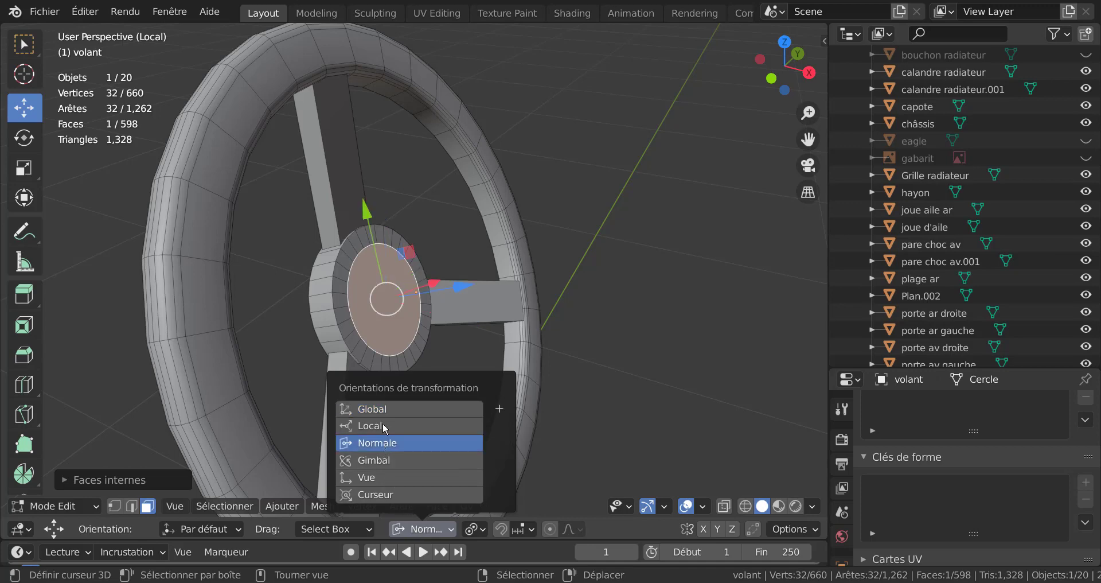
- Extrude the inset hub face along its normal and bevel it into a rounded dome
middle_click_drag(593, 352, 607, 351)
key("e")
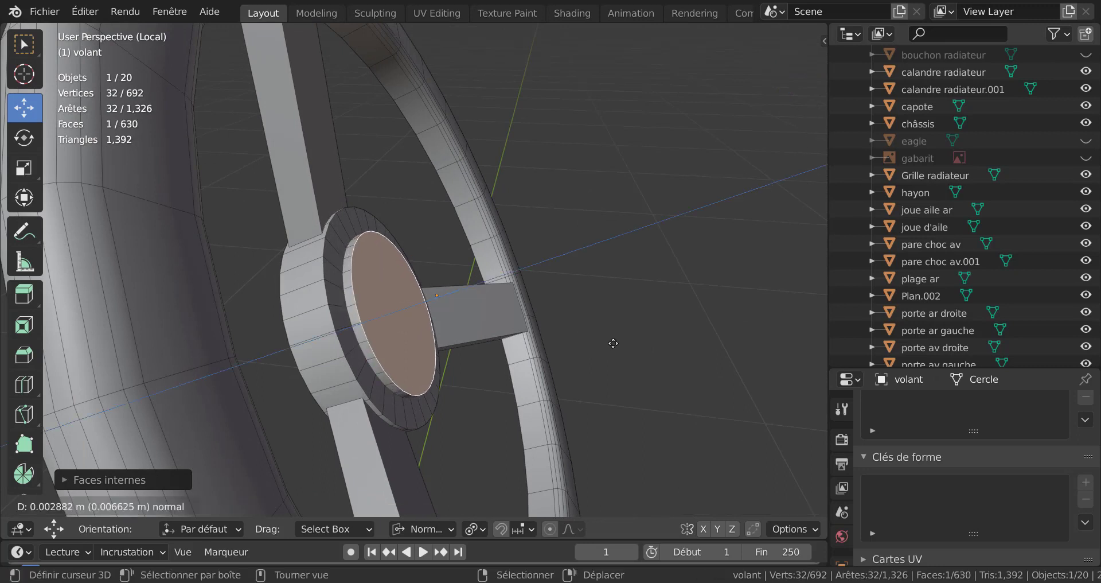
left_click(621, 337)
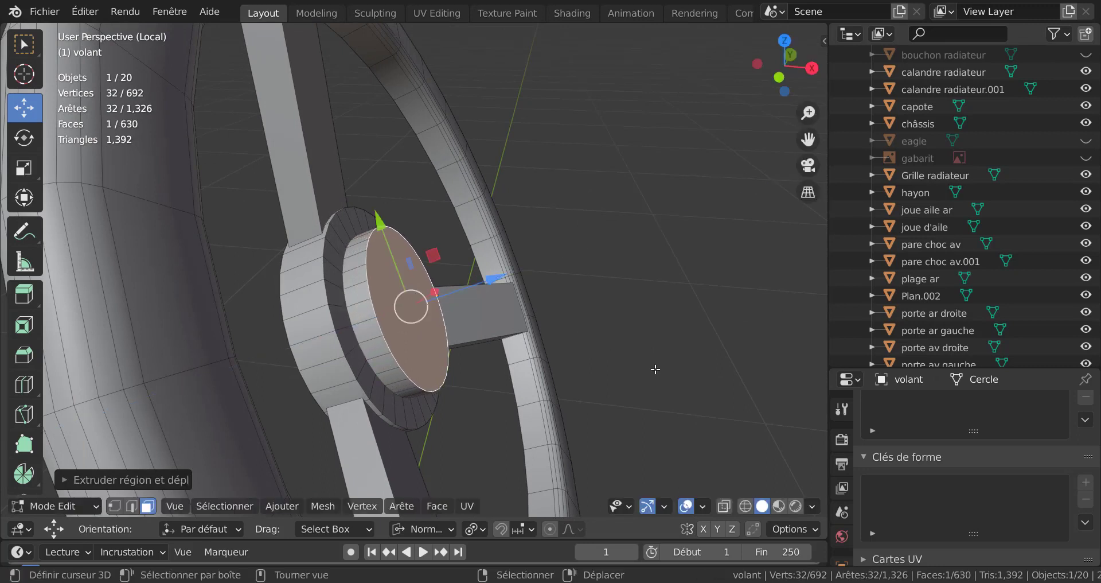
key("ctrl+b")
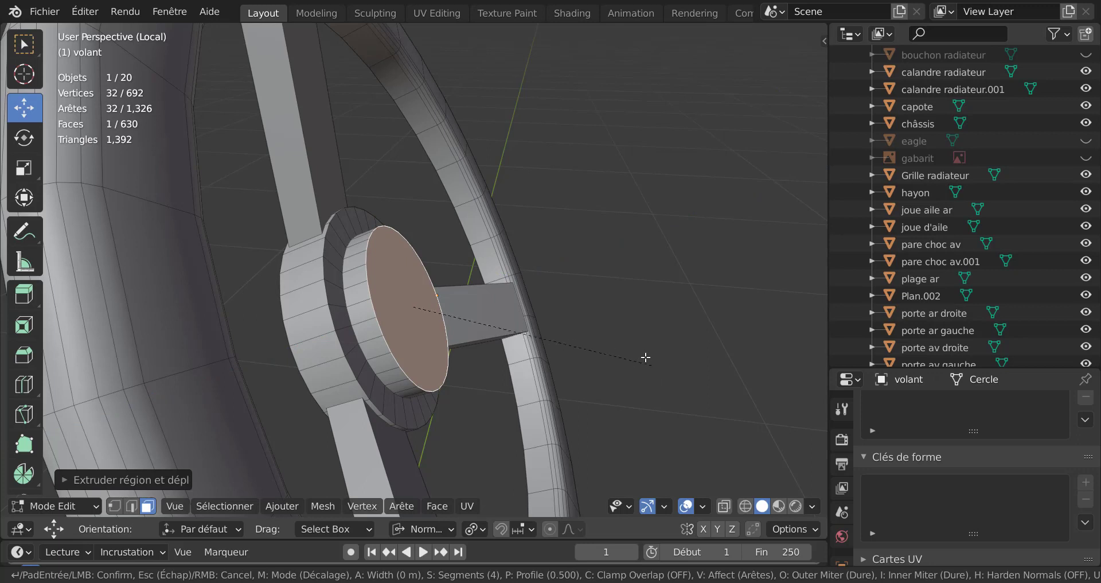
left_click(693, 353)
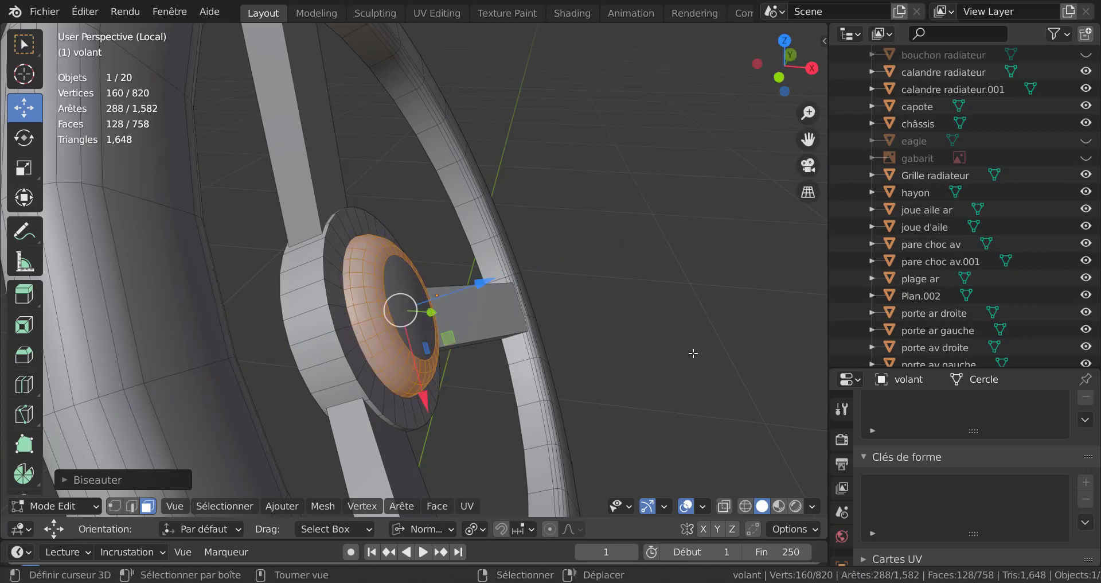
key("Tab")
mouse_move(693, 352)
middle_mouse_down()
mouse_move(446, 359)
mouse_move(457, 319)
mouse_move(508, 364)
mouse_move(383, 356)
middle_mouse_up()
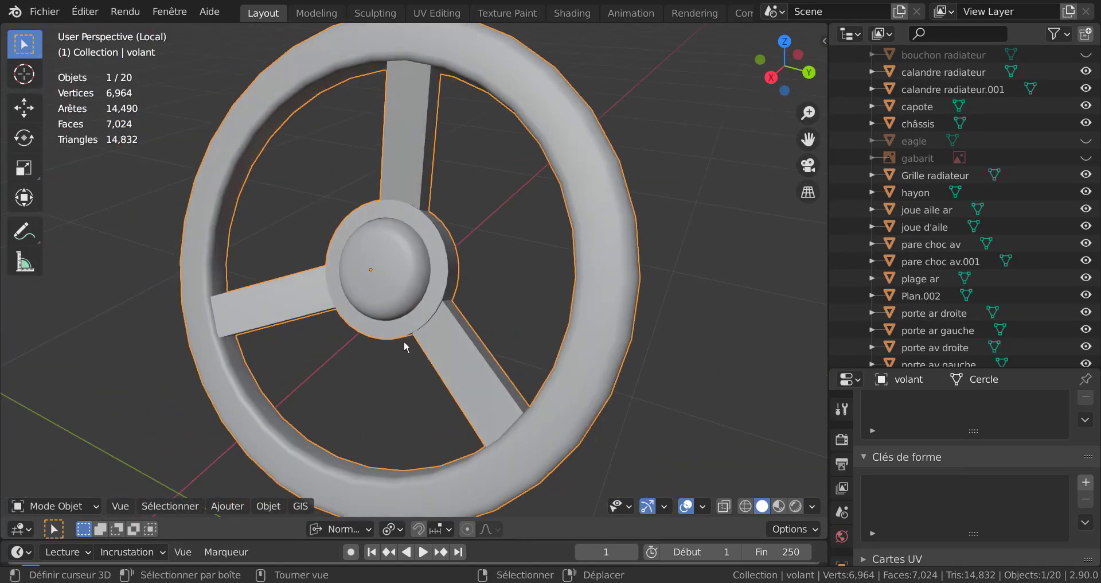
key("Tab")
scroll(404, 340, "up", 3)
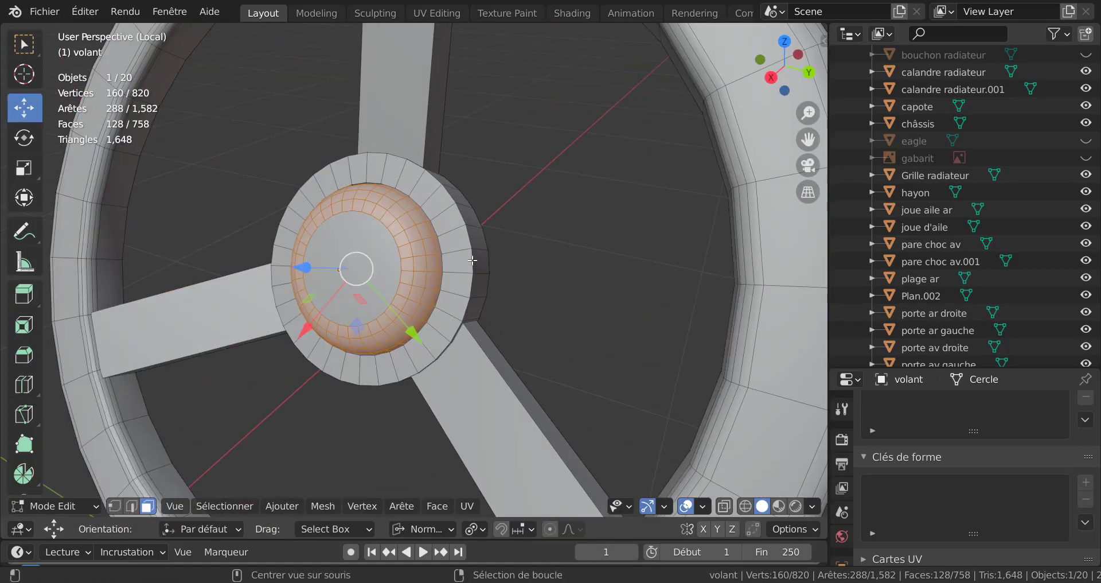
- Select the hub ring's outer edge loop in edge mode and bevel it
left_click(473, 260, "alt")
key("2")
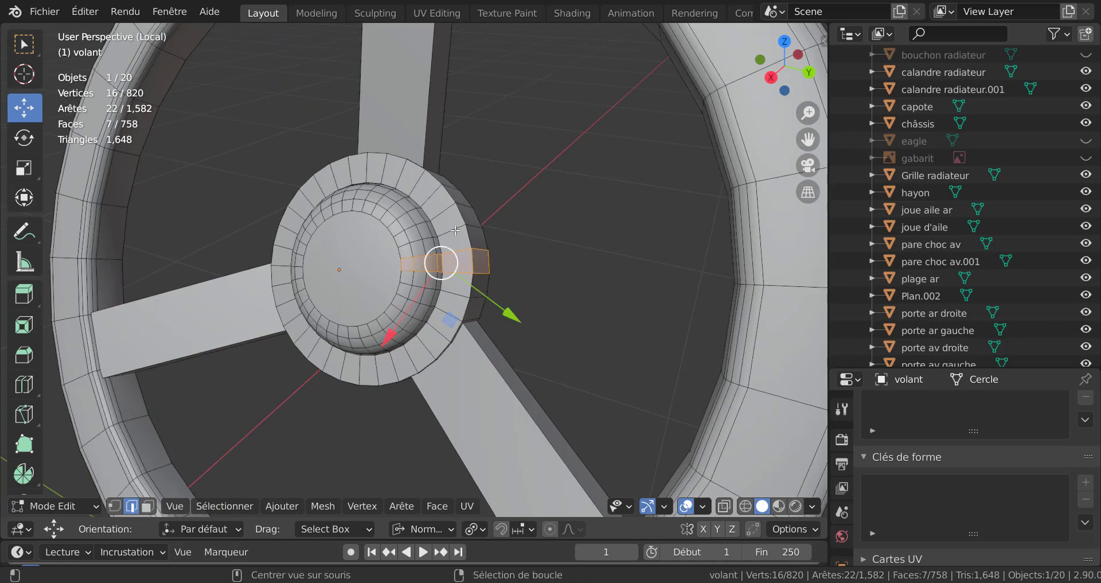
left_click(458, 233, "alt")
mouse_move(458, 233)
middle_mouse_down()
mouse_move(629, 271)
mouse_move(683, 311)
middle_mouse_up()
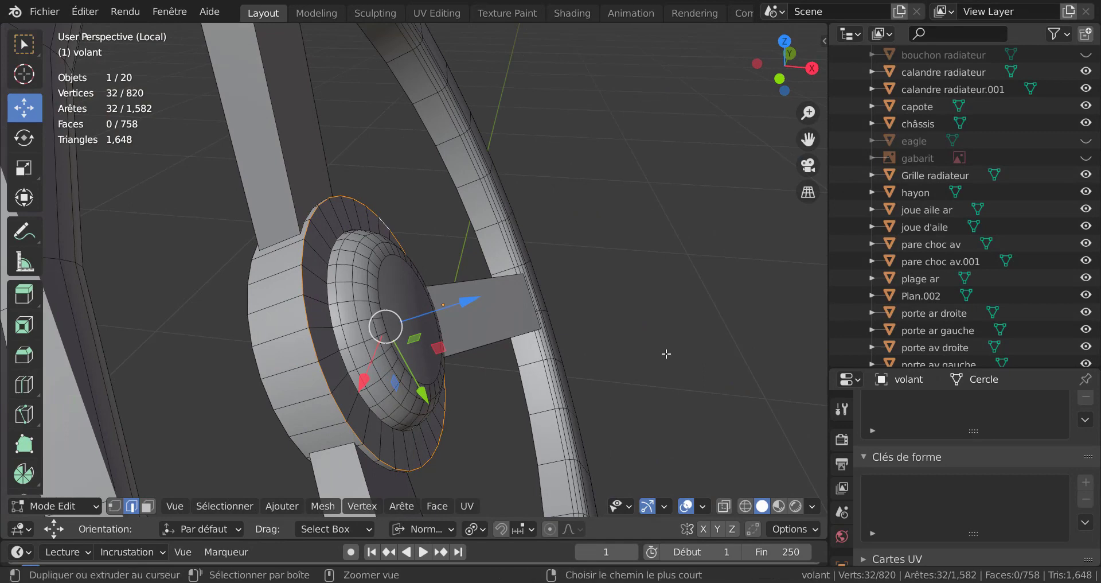
key("ctrl+b")
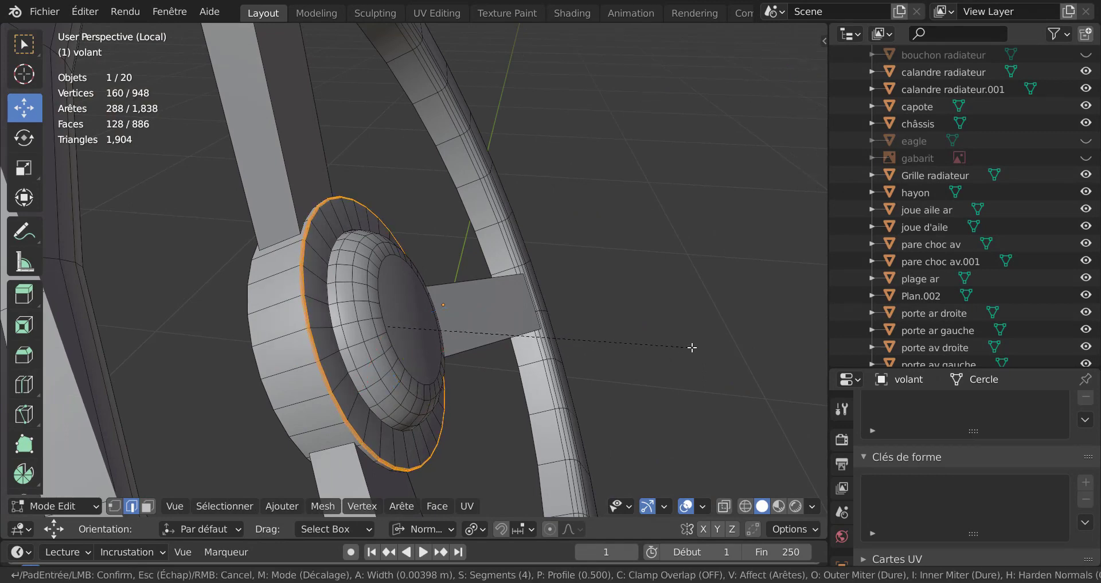
left_click(706, 346)
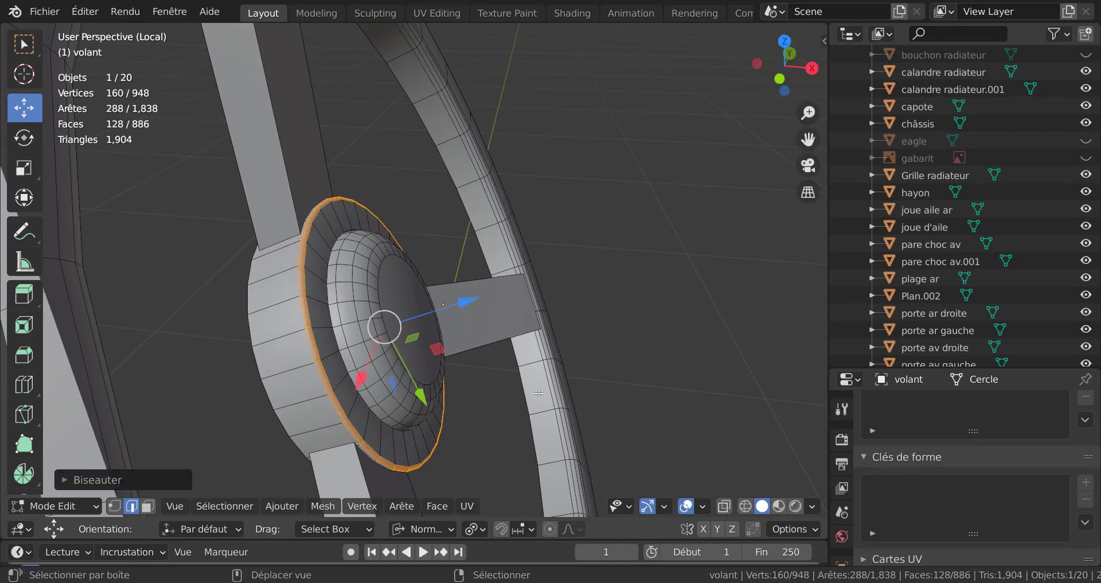
- Bevel the rim loop of the hub's circular back face, then return to Object mode
middle_click_drag(706, 346, 526, 340)
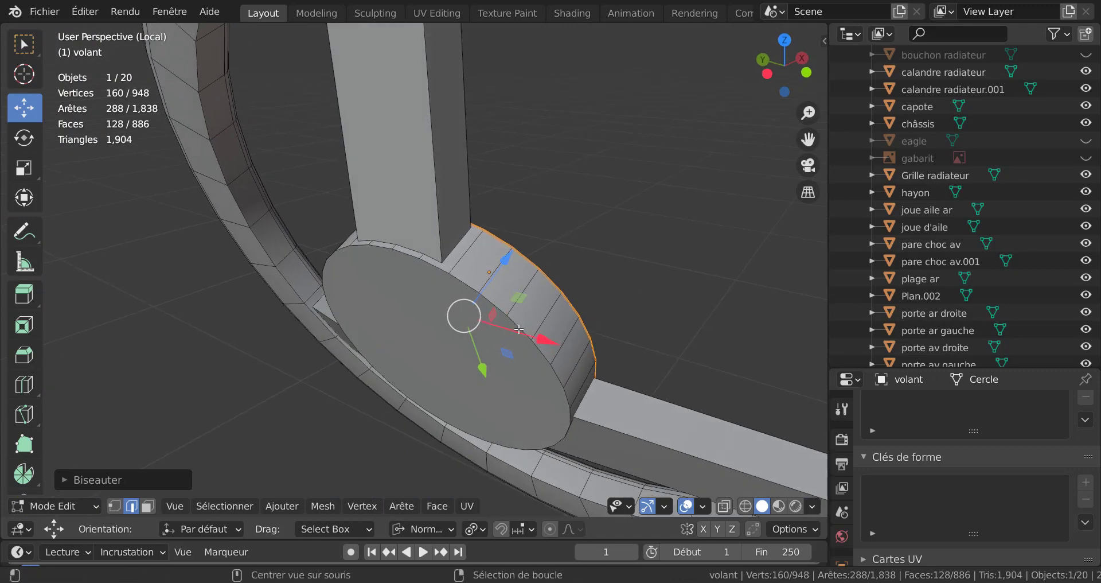
left_click(520, 329, "alt")
key("ctrl+b")
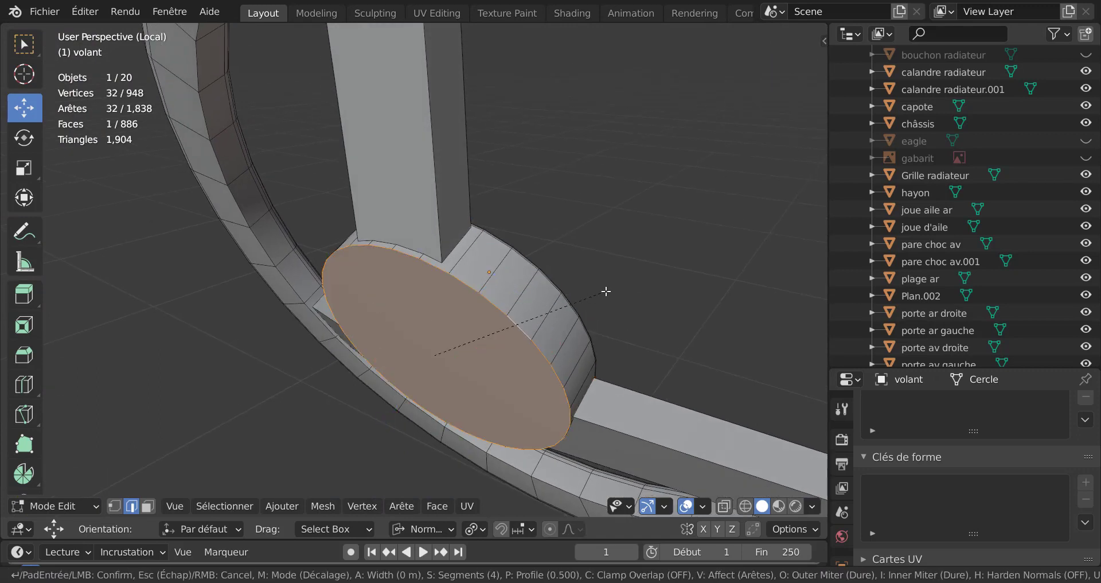
left_click(642, 291)
key("Tab")
mouse_move(634, 297)
middle_mouse_down()
mouse_move(535, 323)
mouse_move(287, 301)
mouse_move(284, 337)
mouse_move(316, 323)
mouse_move(311, 287)
mouse_move(326, 304)
mouse_move(366, 314)
middle_mouse_up()
key("Tab")
key("Tab")
scroll(499, 306, "down", 2)
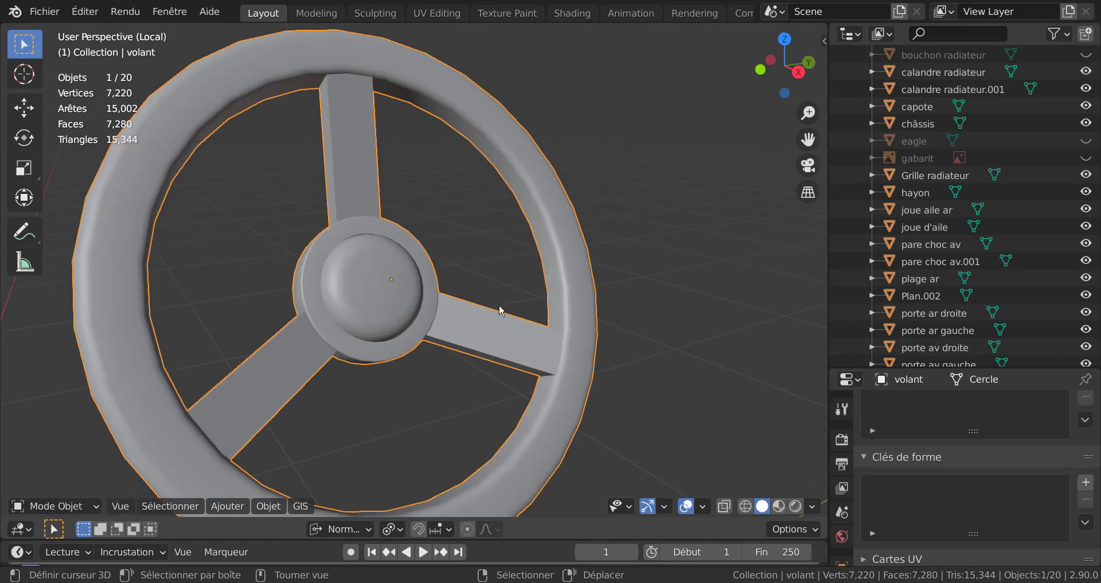
mouse_move(499, 308)
middle_mouse_down()
mouse_move(570, 317)
mouse_move(581, 257)
mouse_move(542, 296)
mouse_move(630, 328)
middle_mouse_up()
key("Tab")
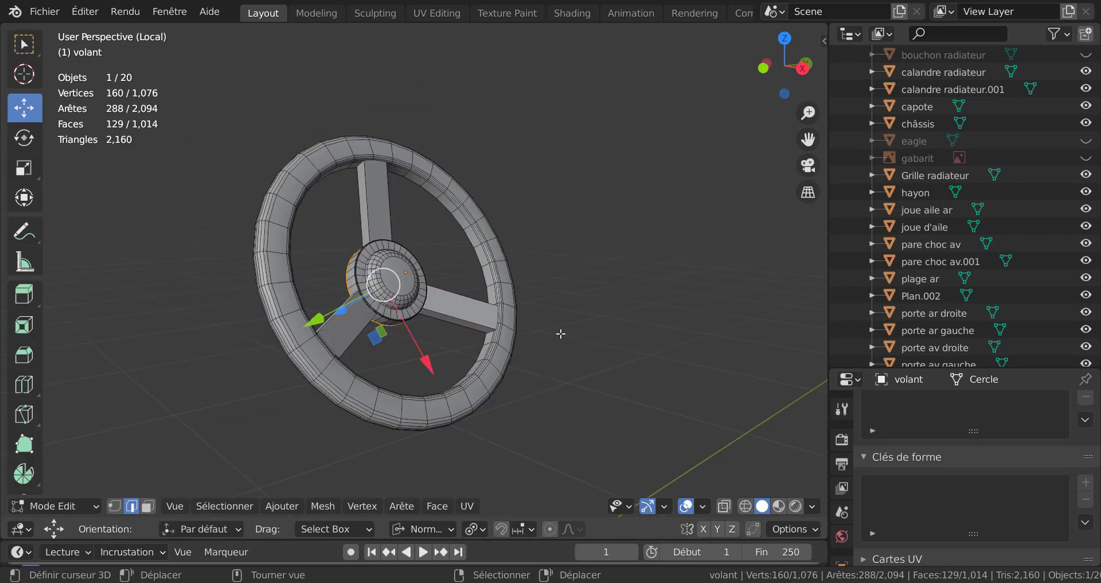
- Try a loop cut on the rim and push it along the normal, then undo
scroll(561, 332, "up", 3)
key("ctrl+r")
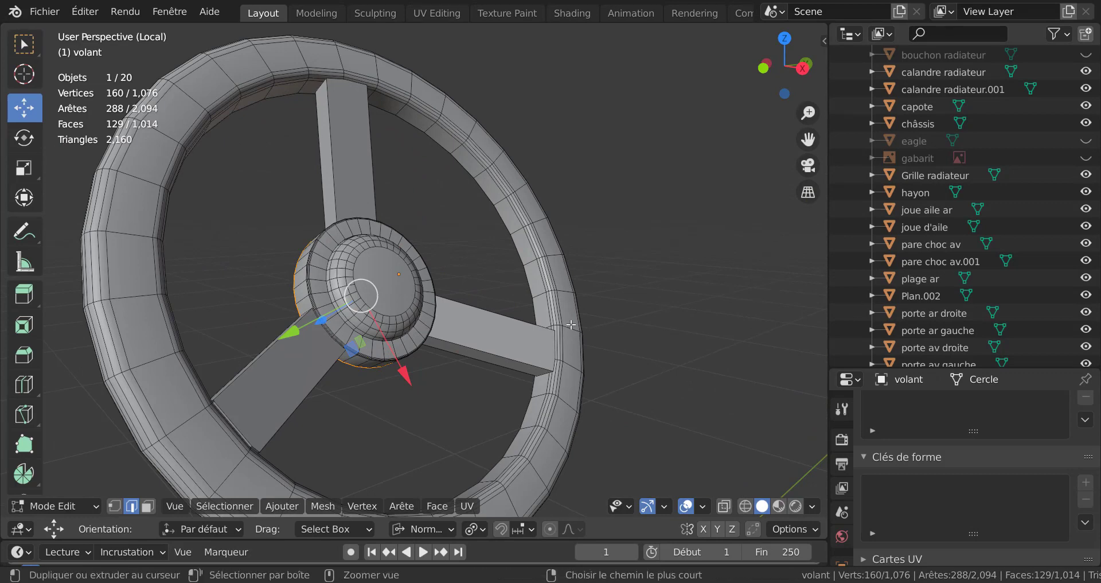
scroll(571, 325, "up", 1)
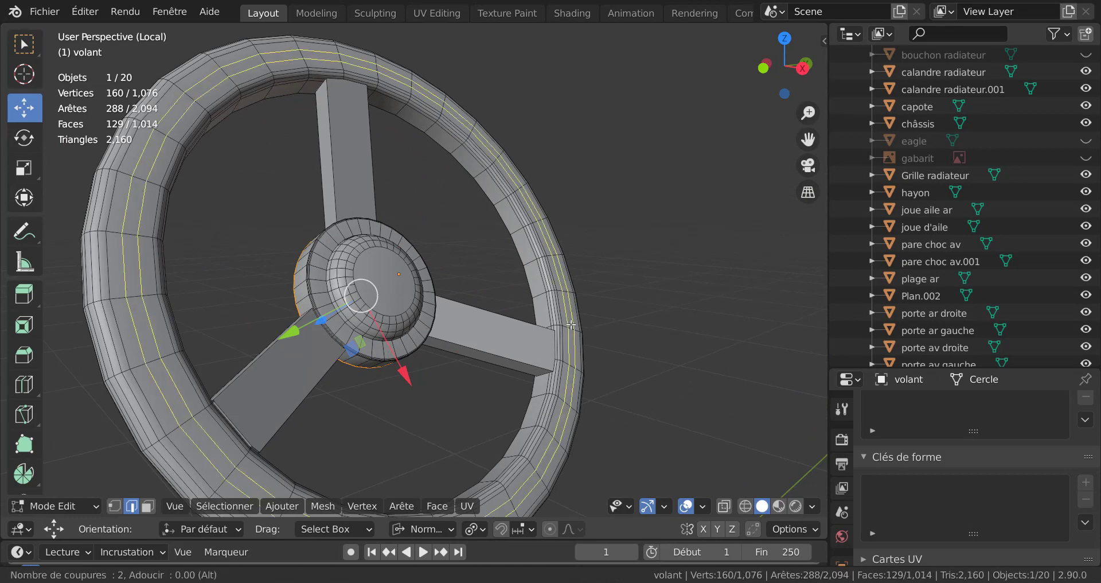
left_click(571, 325)
right_click(571, 325)
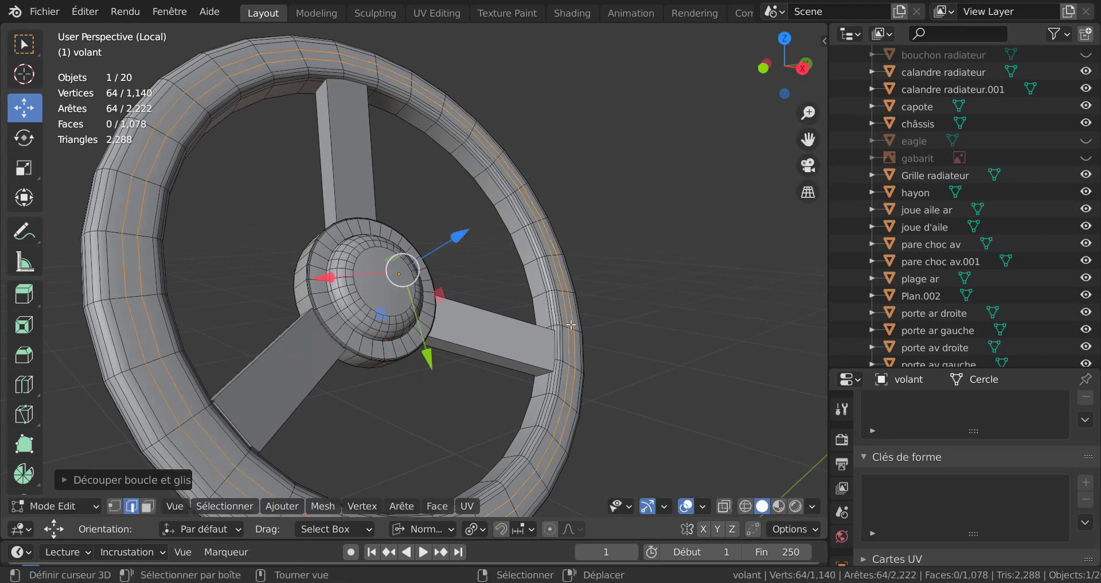
middle_click_drag(571, 324, 311, 319)
scroll(311, 319, "up", 3)
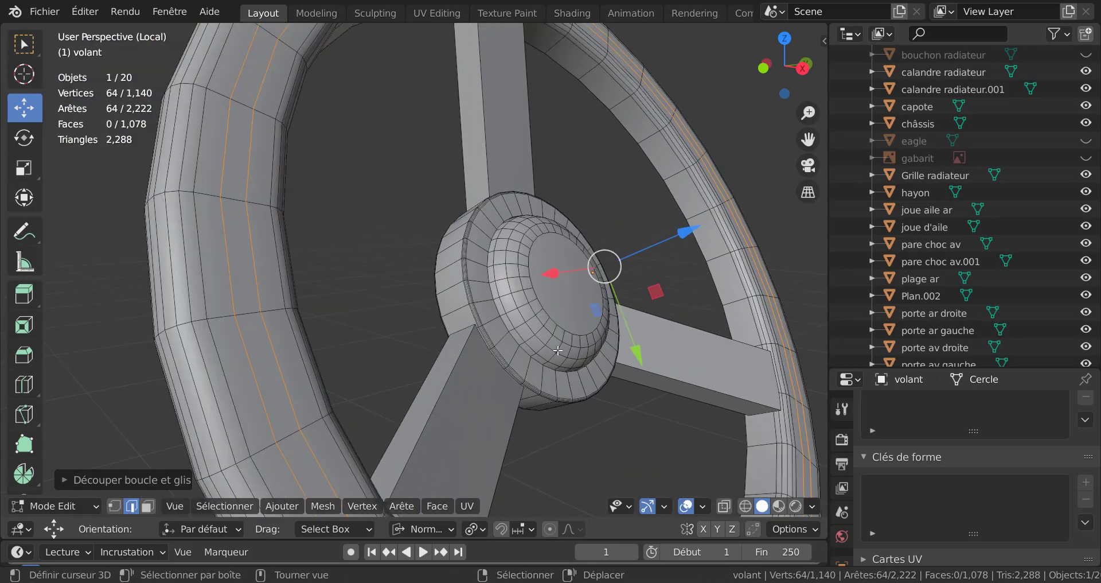
left_click_drag(681, 234, 690, 231)
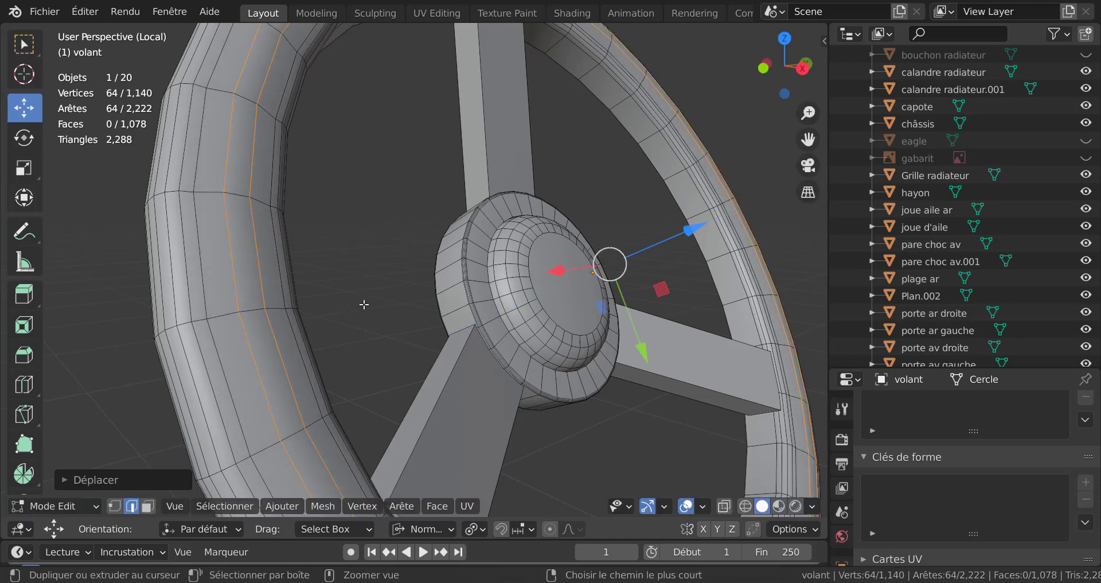
key("ctrl+z")
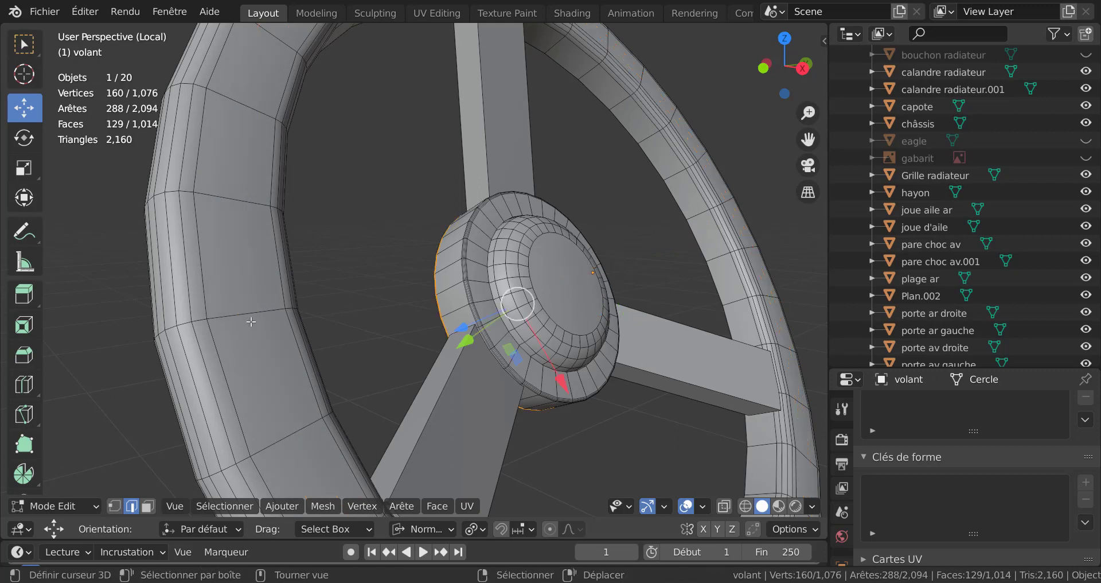
- Add three edge loops around the wheel rim and push one inward into a groove
key("ctrl+r")
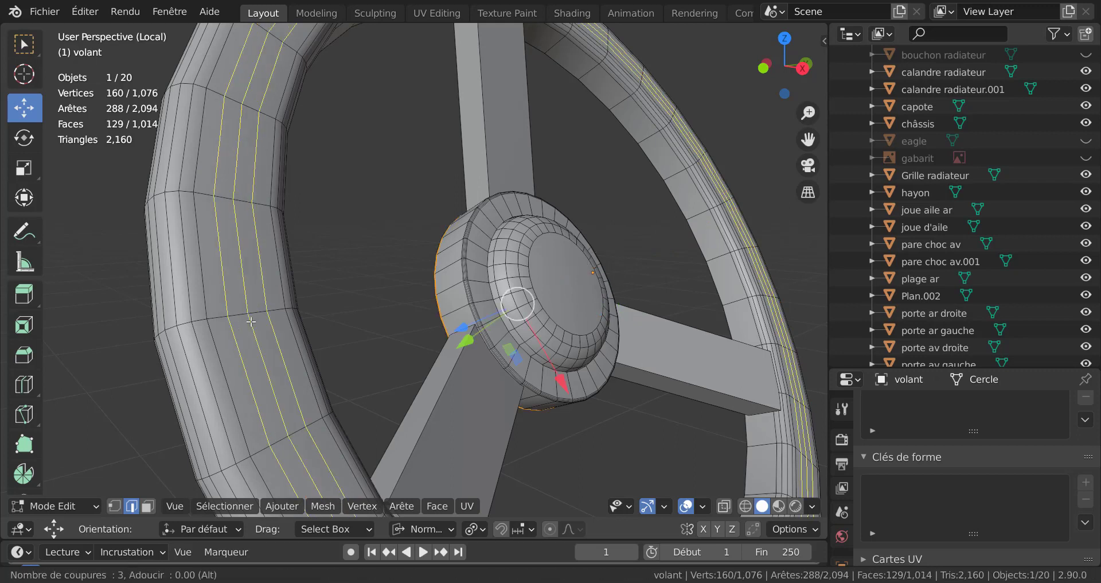
left_click(251, 321)
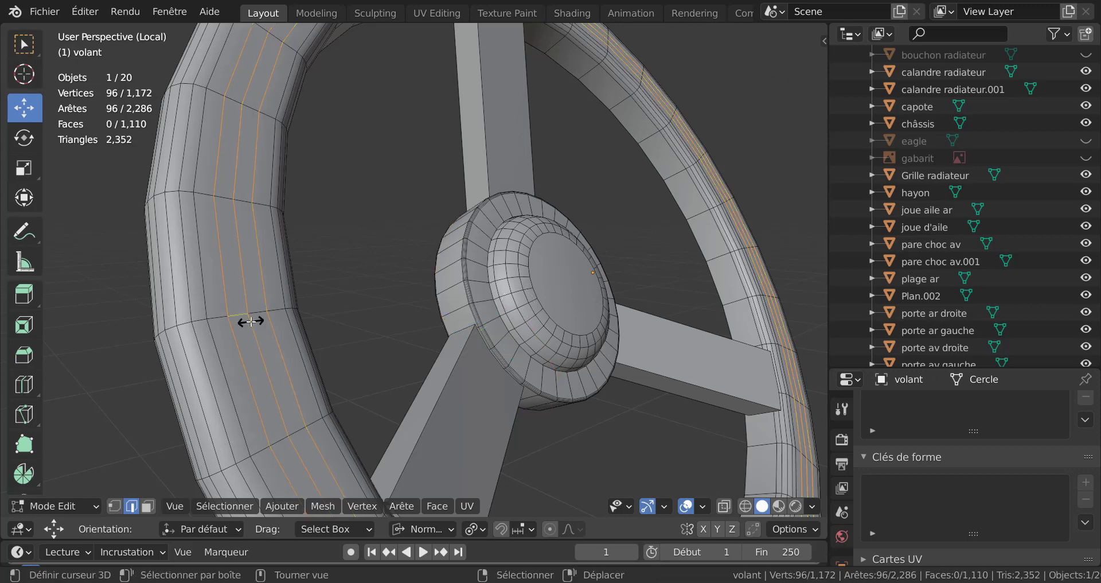
left_click(242, 255)
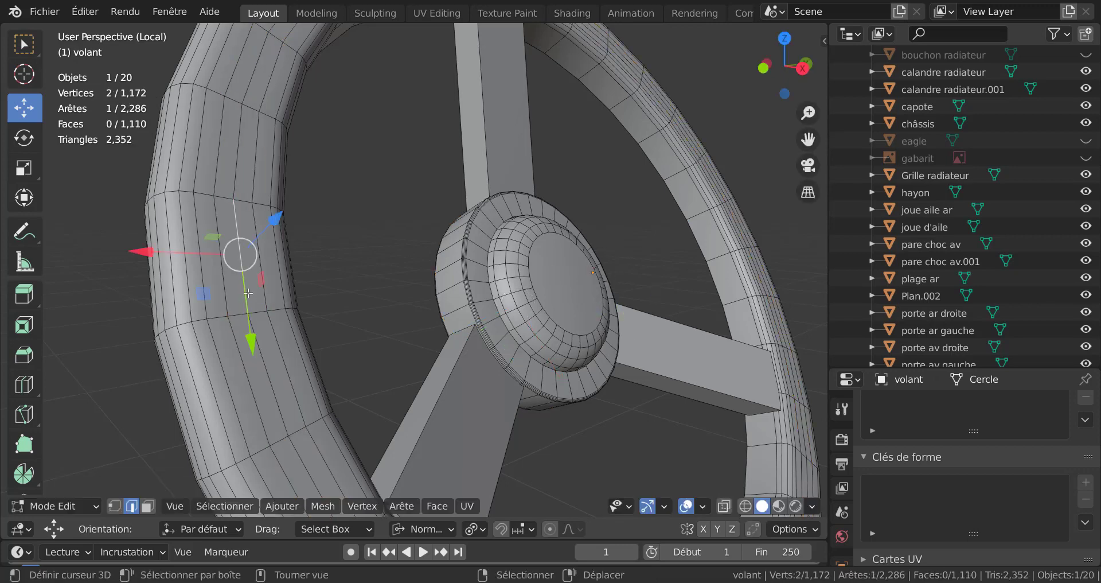
left_click(242, 258, "alt")
left_click_drag(690, 231, 309, 234)
- Select two more rim loops and move them together along their normals
left_click(218, 277)
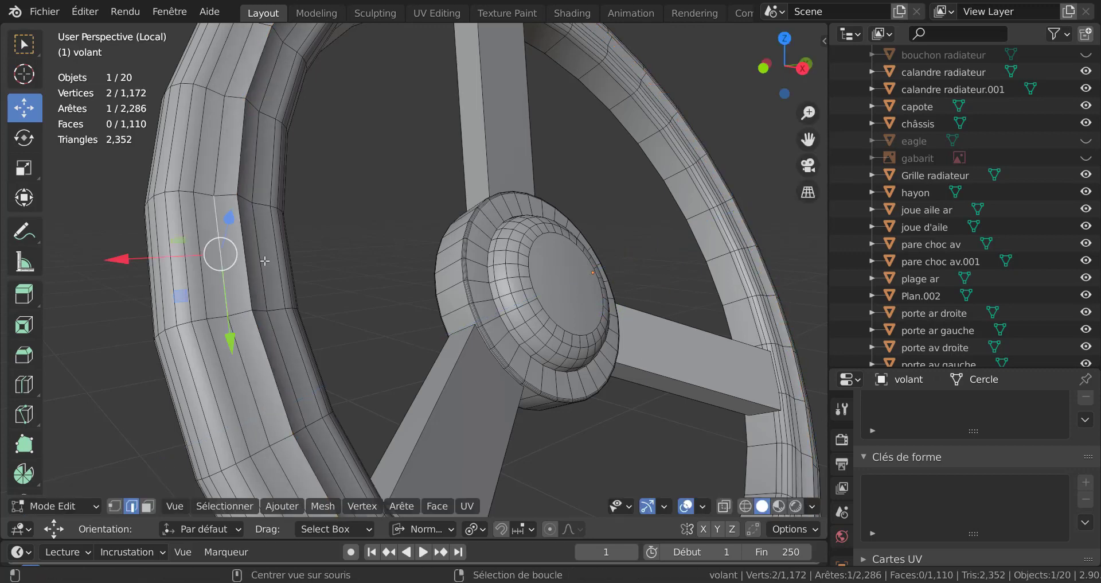
left_click(217, 280, "alt")
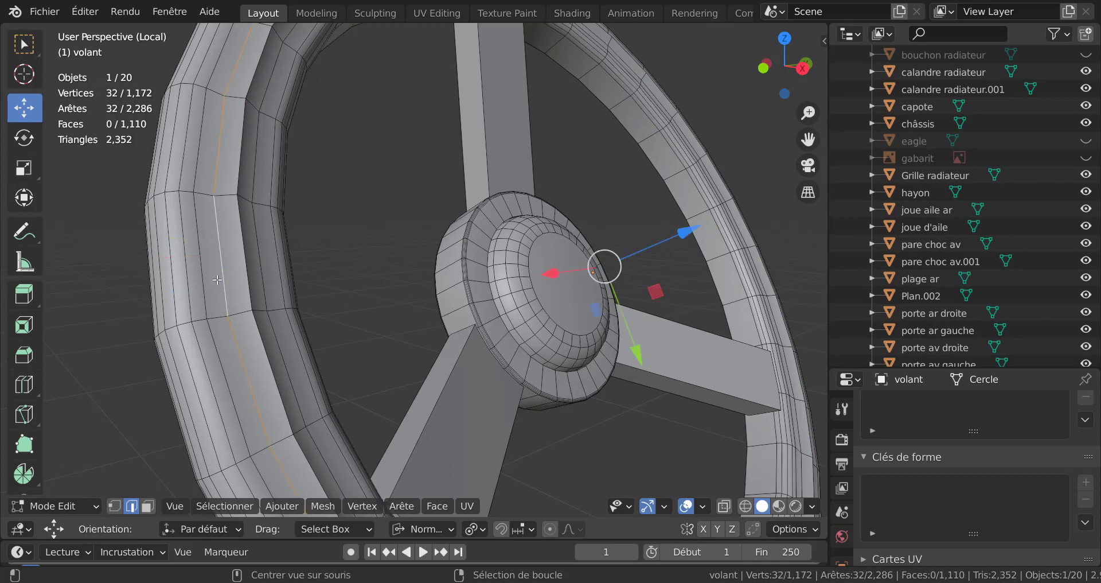
left_click(255, 243, "alt+shift")
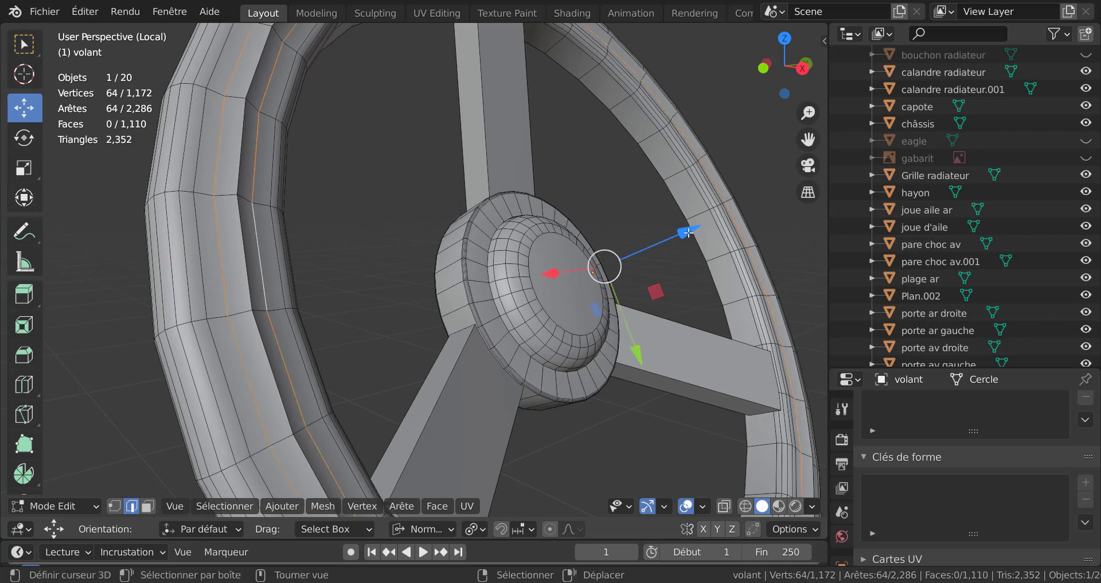
left_click_drag(684, 232, 667, 243)
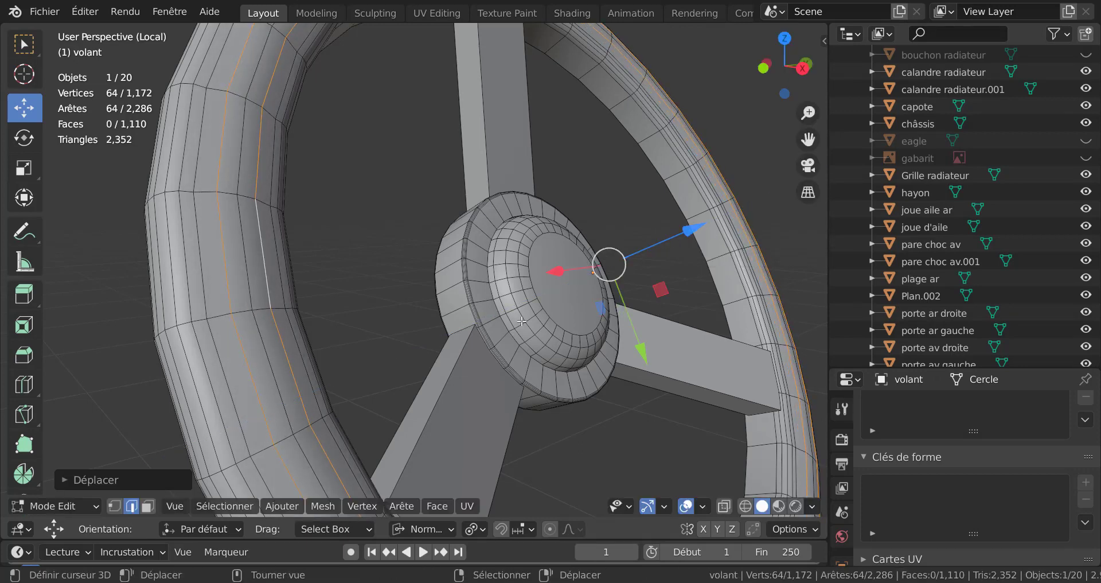
key("Tab")
scroll(522, 319, "down", 5)
mouse_move(523, 336)
middle_mouse_down()
mouse_move(515, 397)
mouse_move(322, 310)
mouse_move(356, 256)
mouse_move(535, 357)
mouse_move(620, 378)
middle_mouse_up()
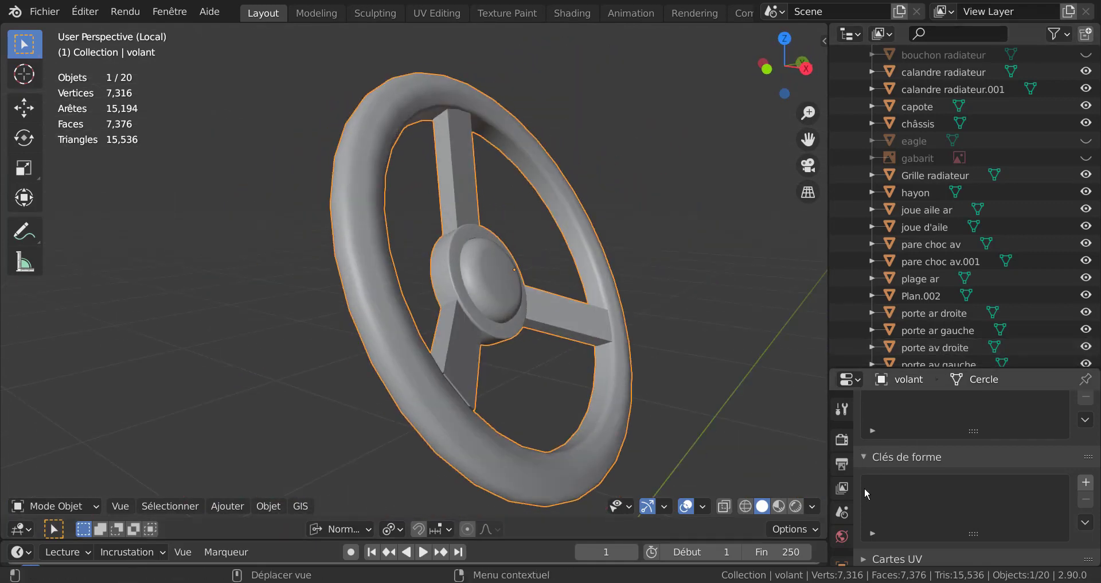
- Scroll the wheel's mesh data properties down to Normals, showing Auto-lisser at 30°
scroll(786, 479, "down", 1)
scroll(842, 511, "down", 2)
scroll(841, 510, "down", 2)
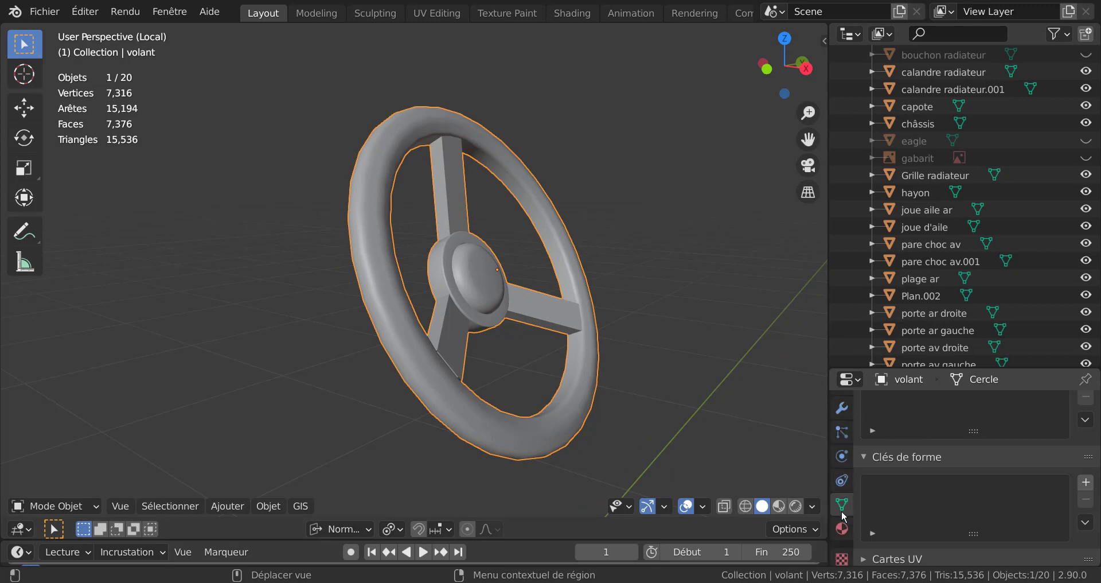
scroll(842, 510, "down", 1)
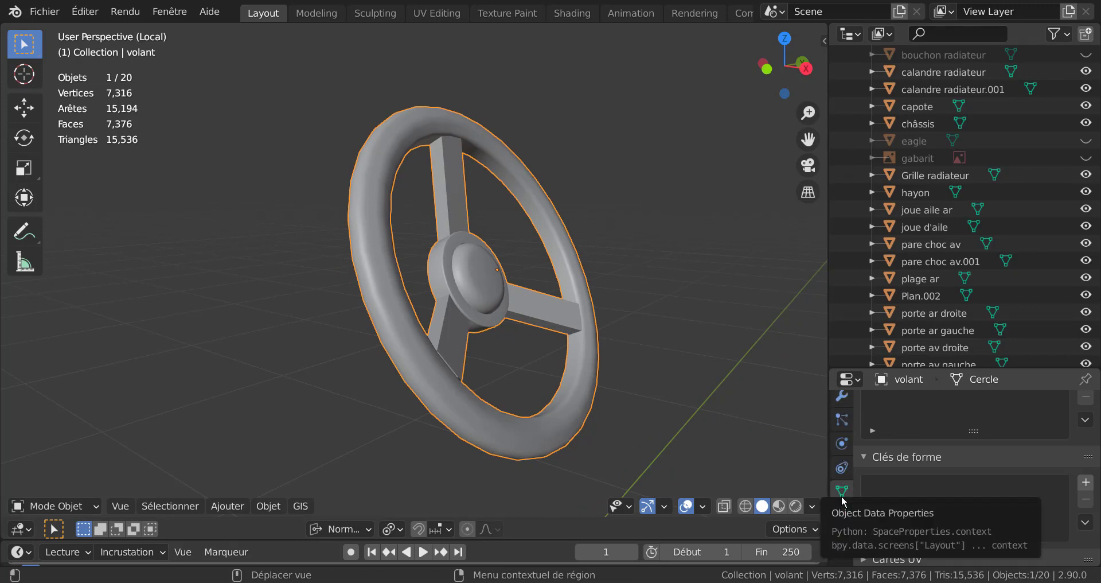
scroll(900, 492, "down", 3)
scroll(900, 491, "down", 5)
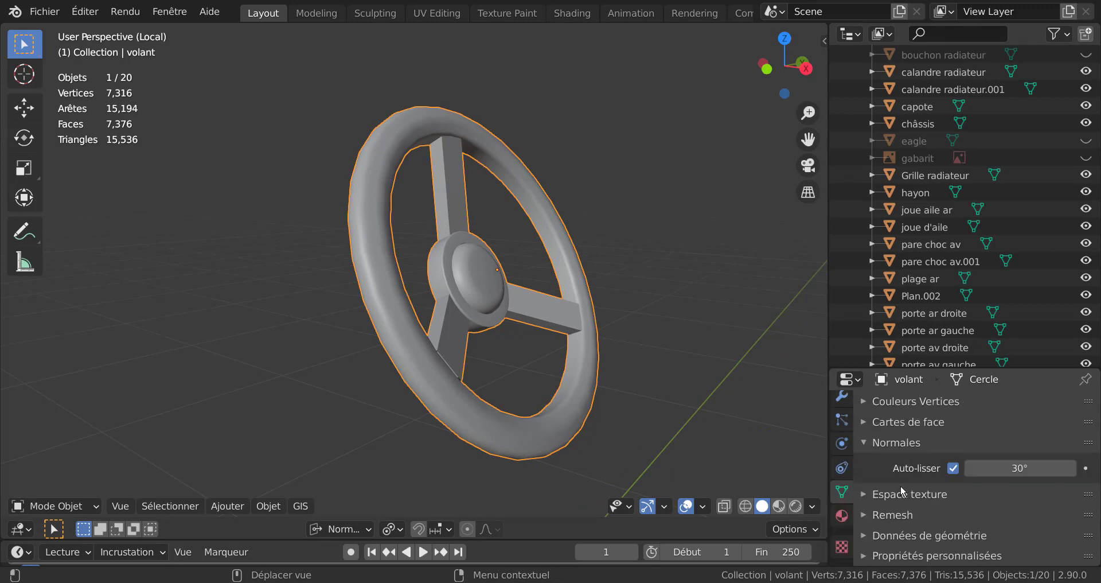
- Apply Objet > Ombrage lissé to the steering wheel 'volant'
key("Tab")
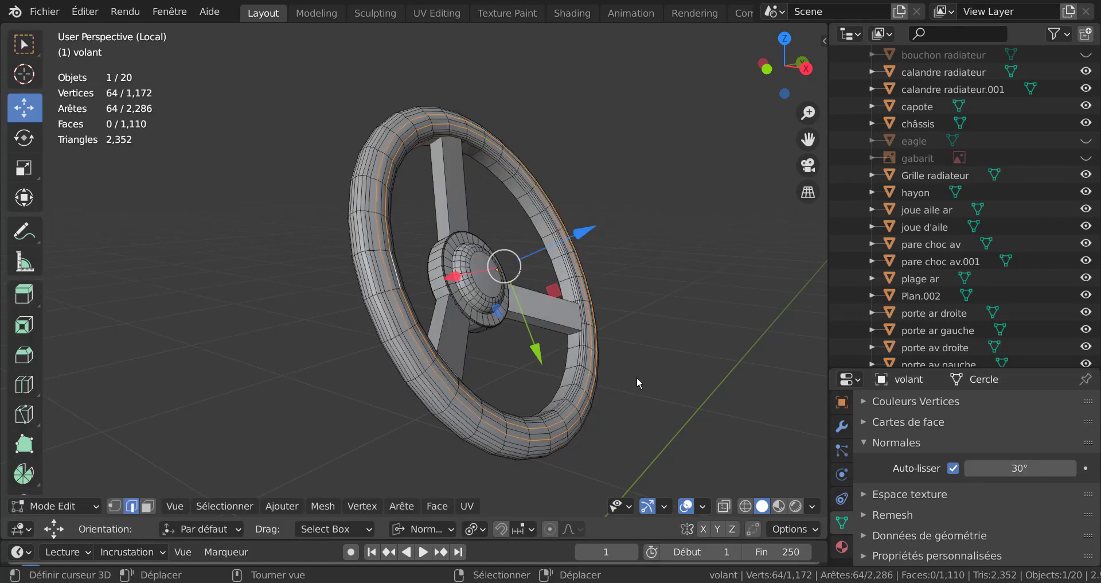
key("Tab")
left_click(259, 505)
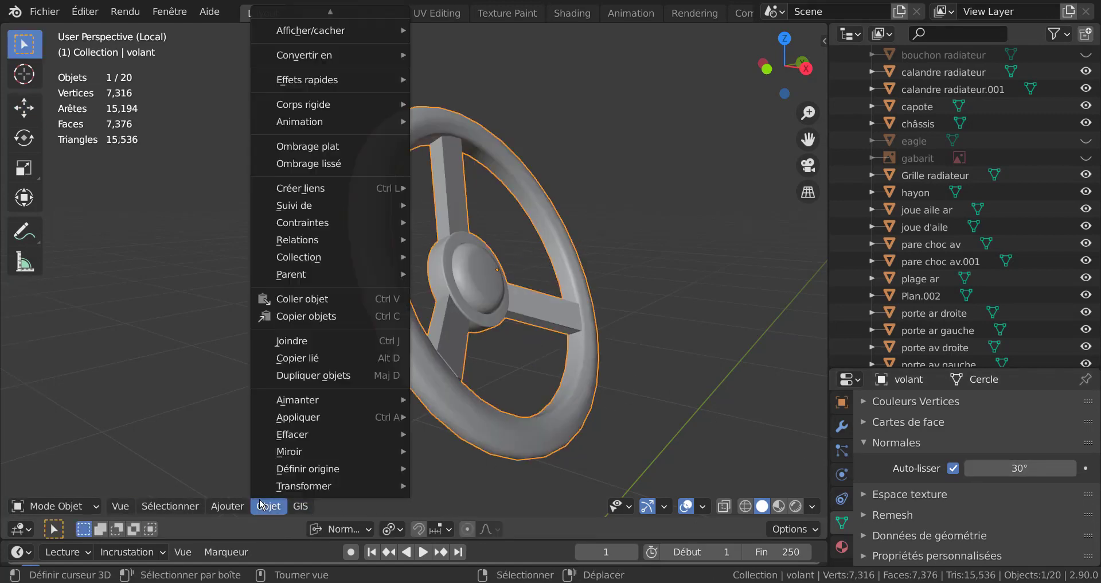
left_click(314, 163)
key("Tab")
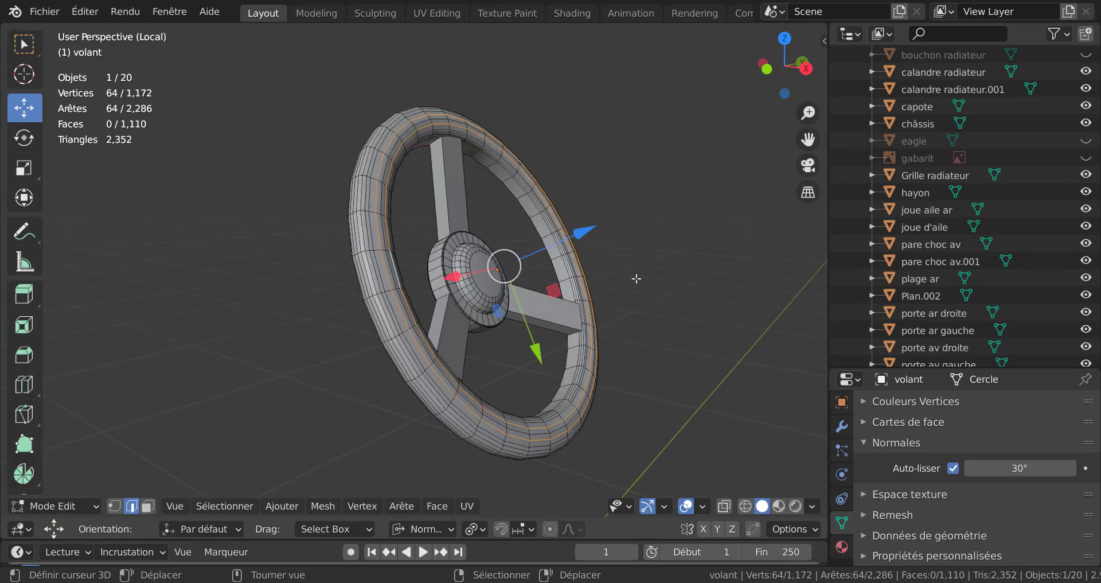
key("Tab")
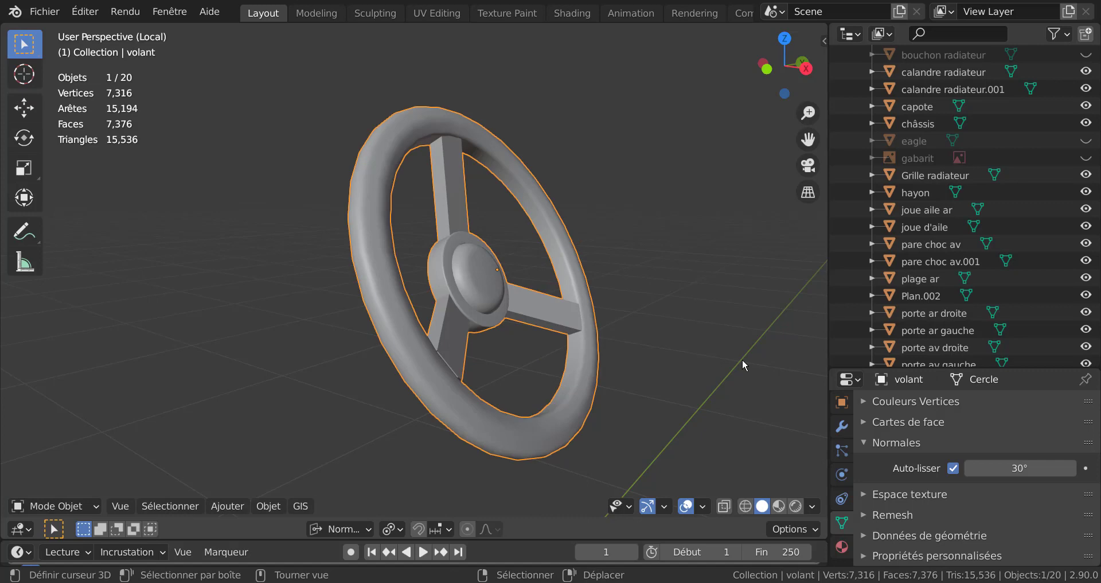
- Leave local view, deselect the wheel, and orbit and zoom onto the car's rear bumper
key("KP_Divide")
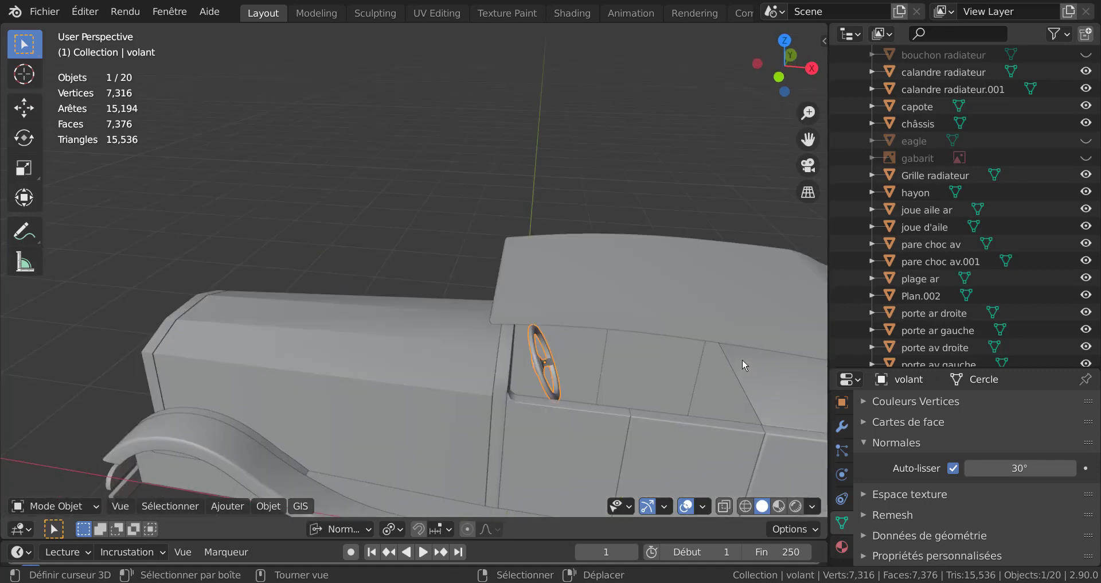
left_click(646, 200)
mouse_move(646, 200)
middle_mouse_down()
mouse_move(585, 228)
mouse_move(571, 219)
middle_mouse_up()
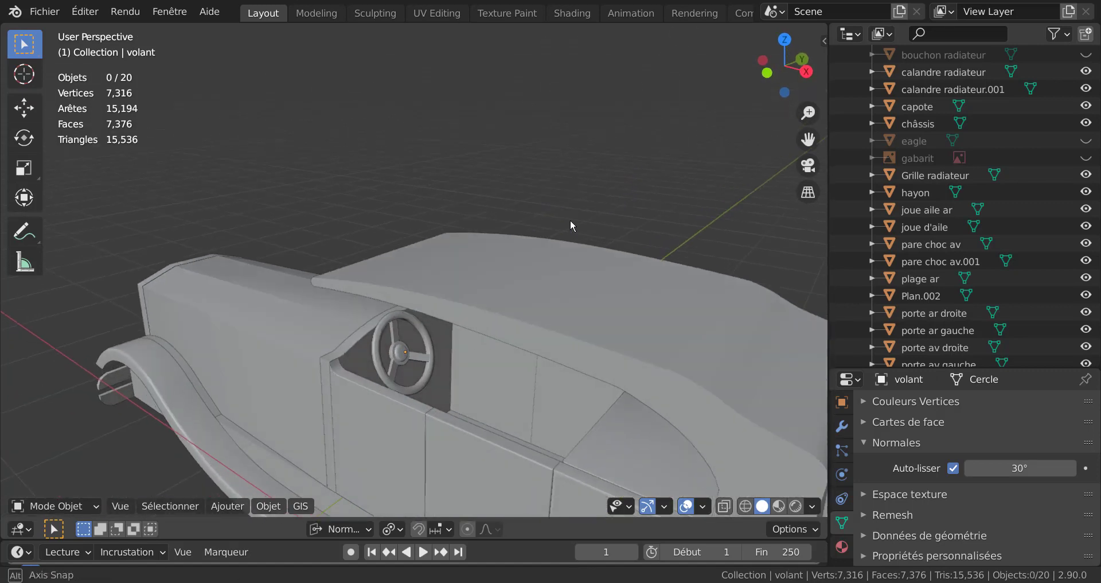
scroll(452, 325, "down", 4)
mouse_move(453, 325)
middle_mouse_down()
mouse_move(456, 310)
mouse_move(646, 310)
mouse_move(693, 291)
mouse_move(650, 280)
middle_mouse_up()
scroll(649, 280, "up", 5)
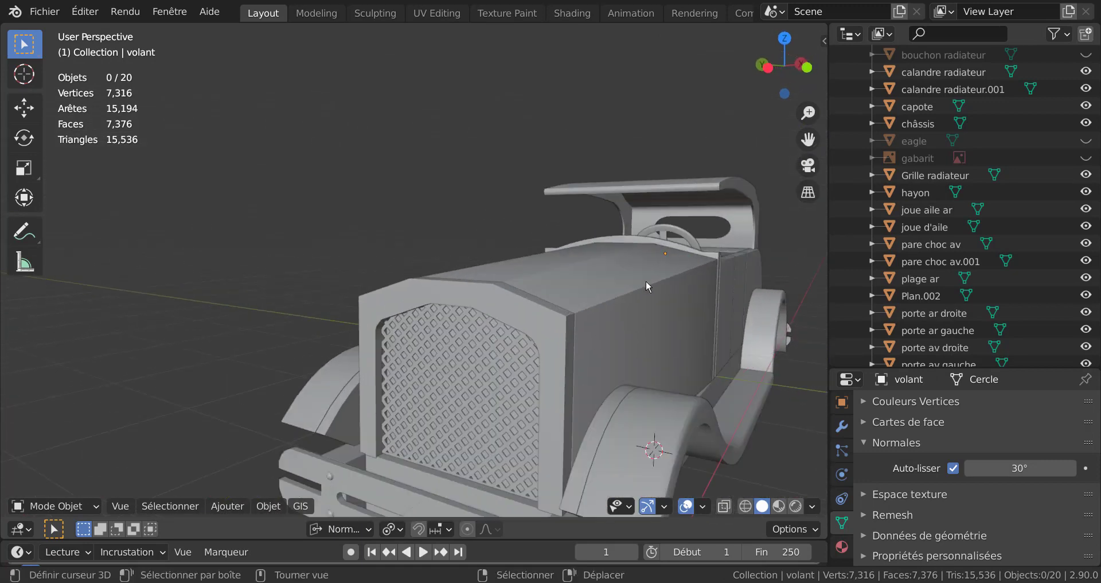
scroll(629, 323, "down", 3)
mouse_move(579, 295)
middle_mouse_down()
mouse_move(621, 289)
mouse_move(507, 308)
mouse_move(387, 291)
middle_mouse_up()
scroll(421, 298, "up", 2)
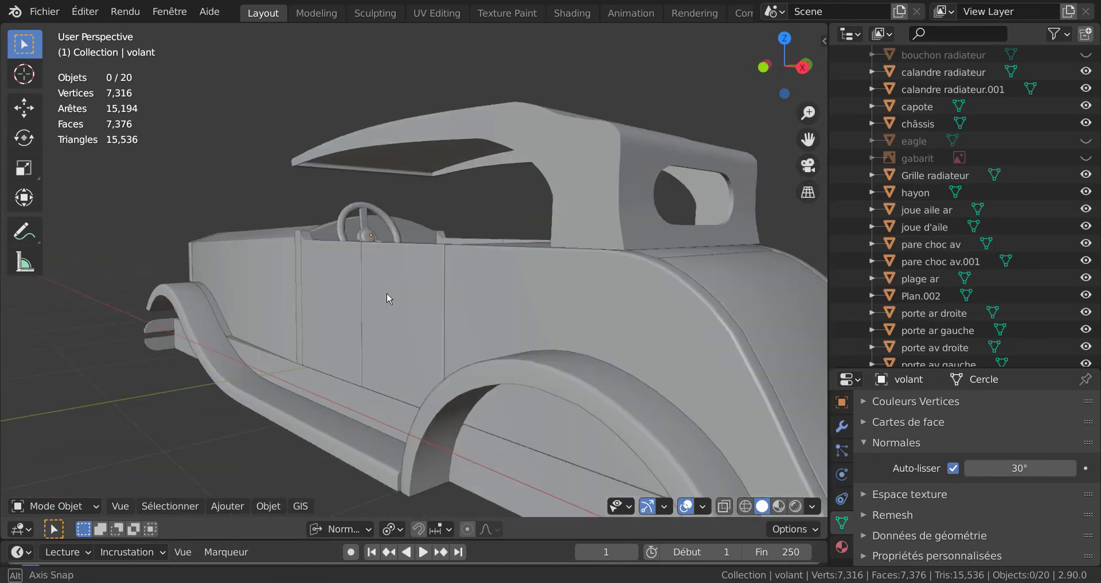
mouse_move(510, 308)
middle_mouse_down()
mouse_move(460, 291)
mouse_move(477, 285)
mouse_move(534, 349)
middle_mouse_up()
scroll(457, 294, "up", 2)
- Select the rear bumper pare choc av.001 and apply Ombrage lissé to it
left_click(549, 339)
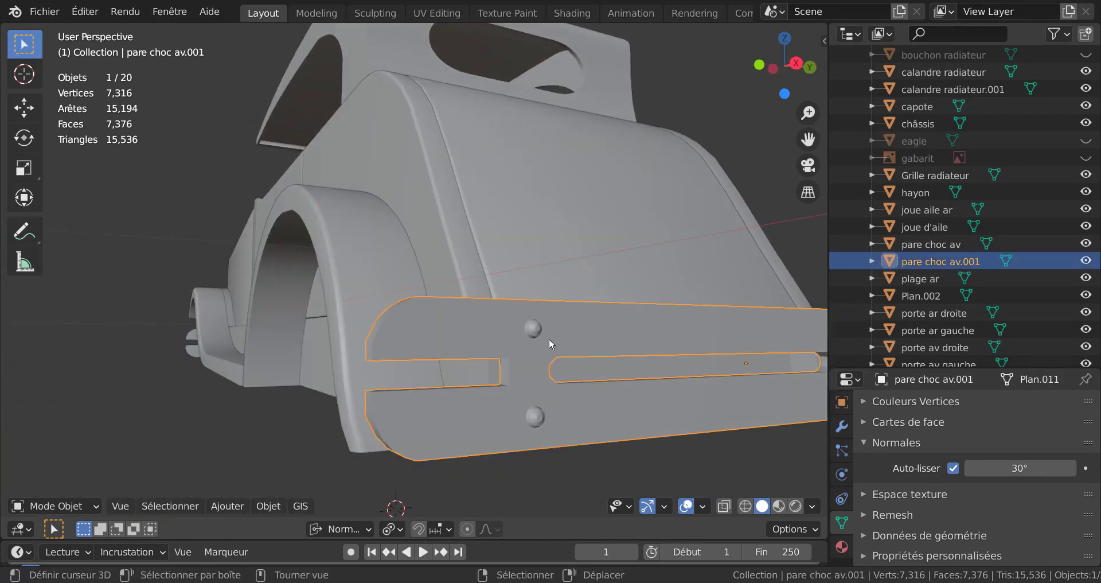
left_click(271, 507)
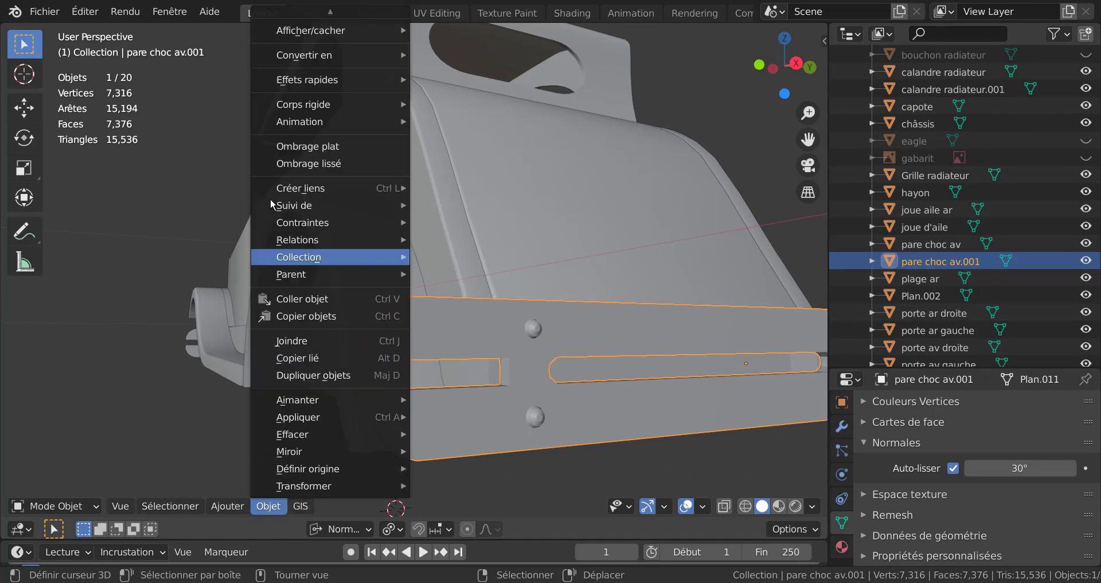
left_click(301, 164)
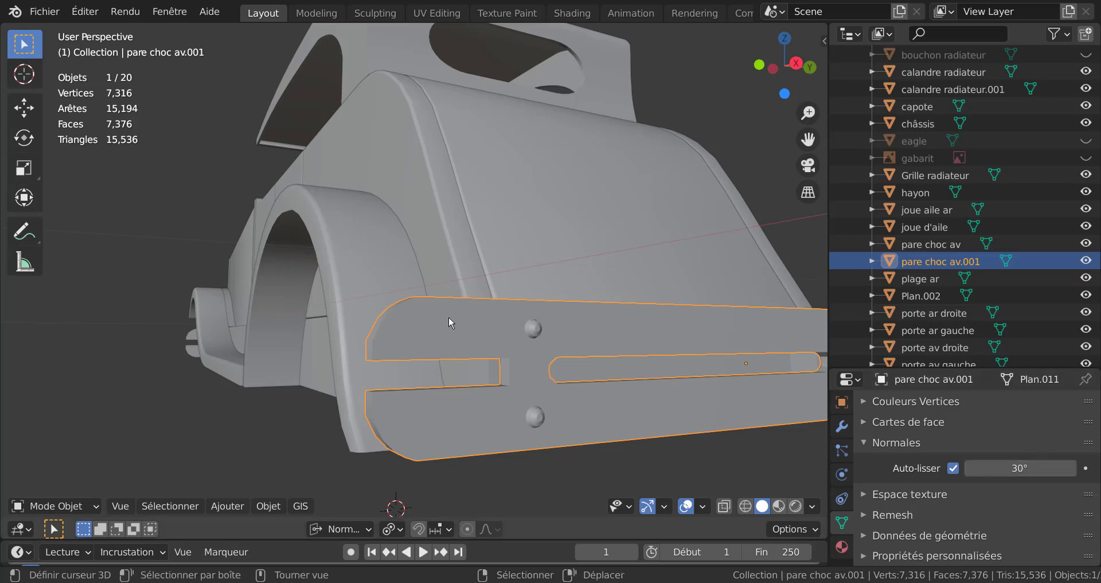
key("Tab")
key("Tab")
- Switch the viewport to Material Preview and orbit around the car from several angles
scroll(758, 390, "down", 6)
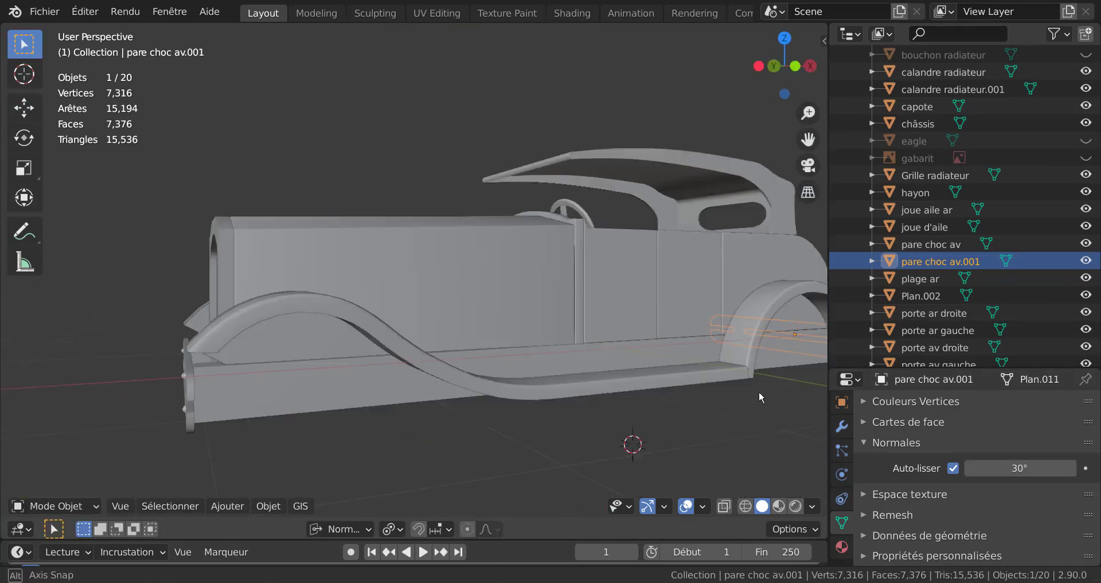
middle_click_drag(759, 390, 783, 391)
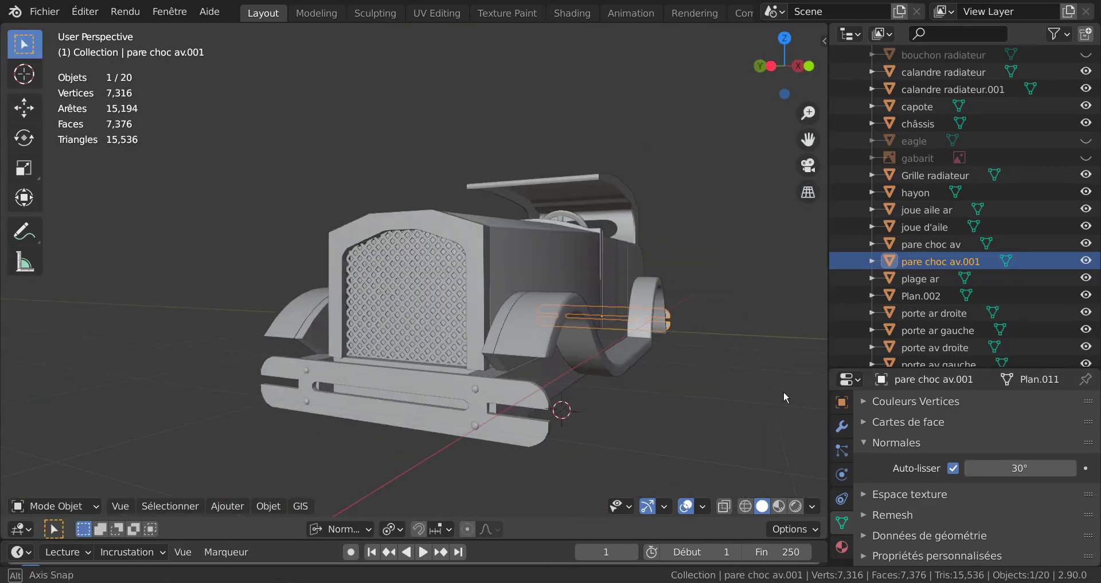
left_click(779, 505)
middle_click_drag(668, 436, 605, 413)
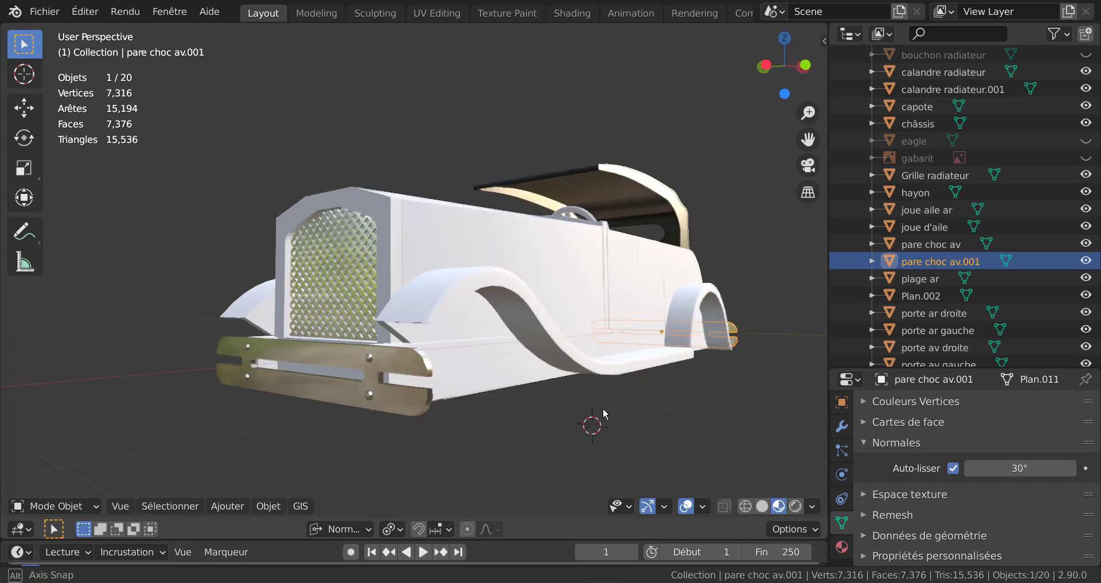
scroll(605, 413, "up", 5)
mouse_move(493, 445)
middle_mouse_down()
mouse_move(396, 424)
mouse_move(550, 443)
mouse_move(712, 438)
mouse_move(688, 406)
middle_mouse_up()
scroll(396, 425, "down", 5)
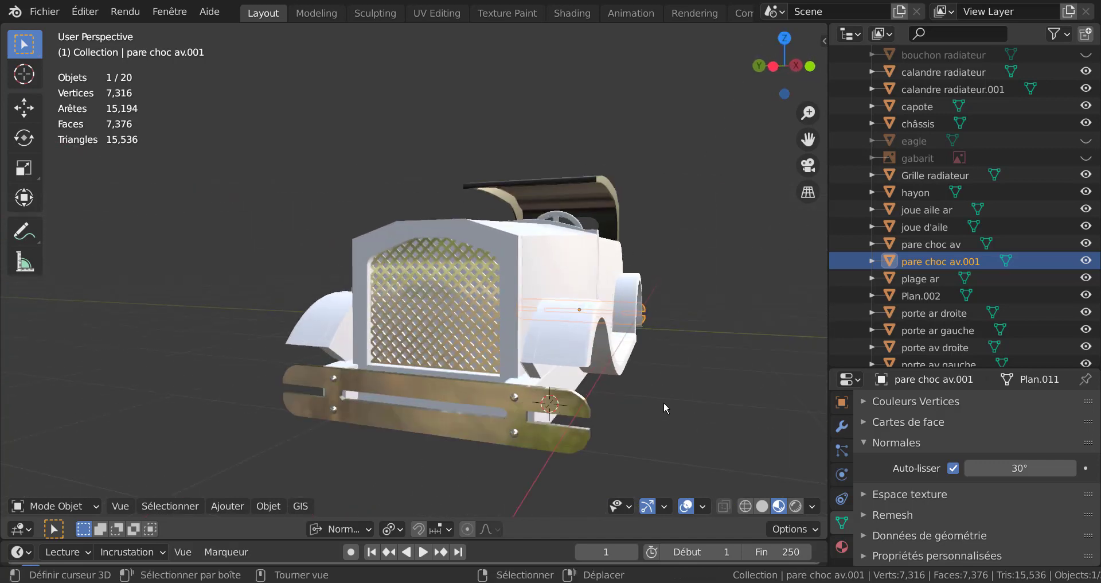
middle_click_drag(579, 268, 526, 322)
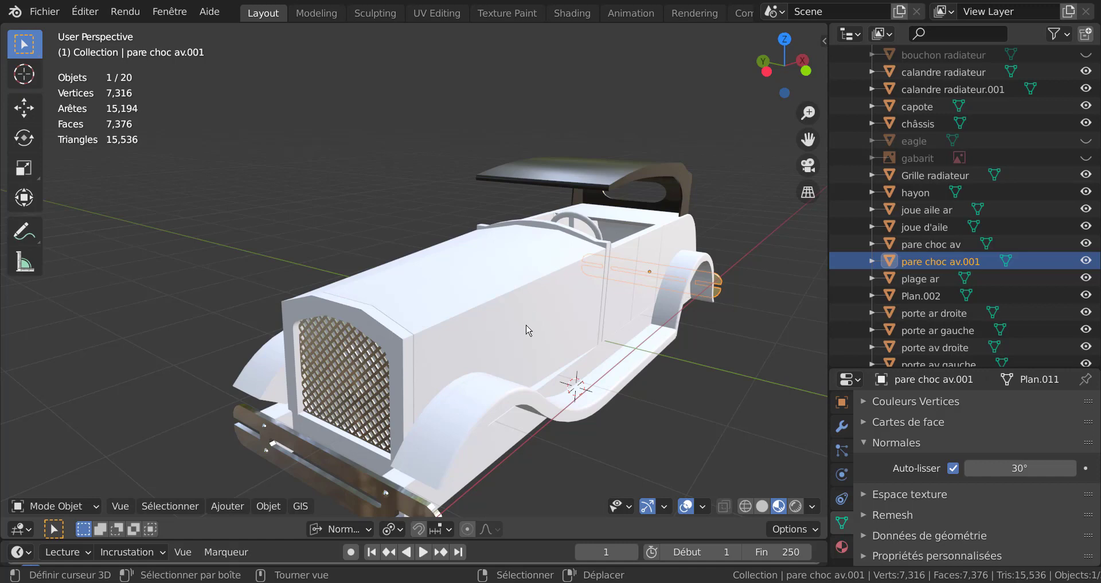
- On calandre radiateur.001, set the aile material to specular 0.957 and roughness 0.043
left_click(516, 299)
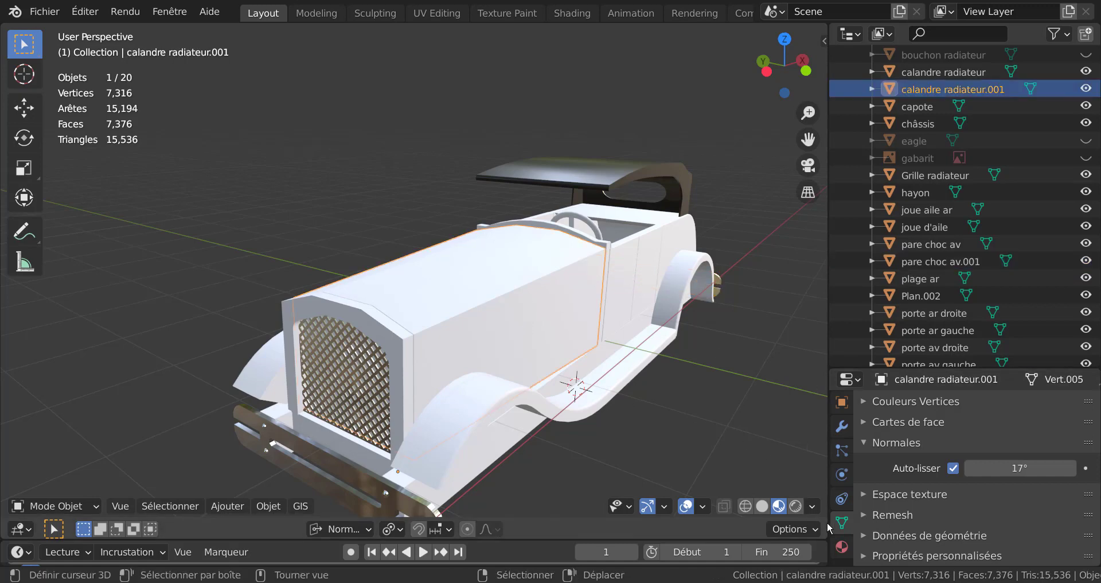
scroll(841, 519, "down", 2)
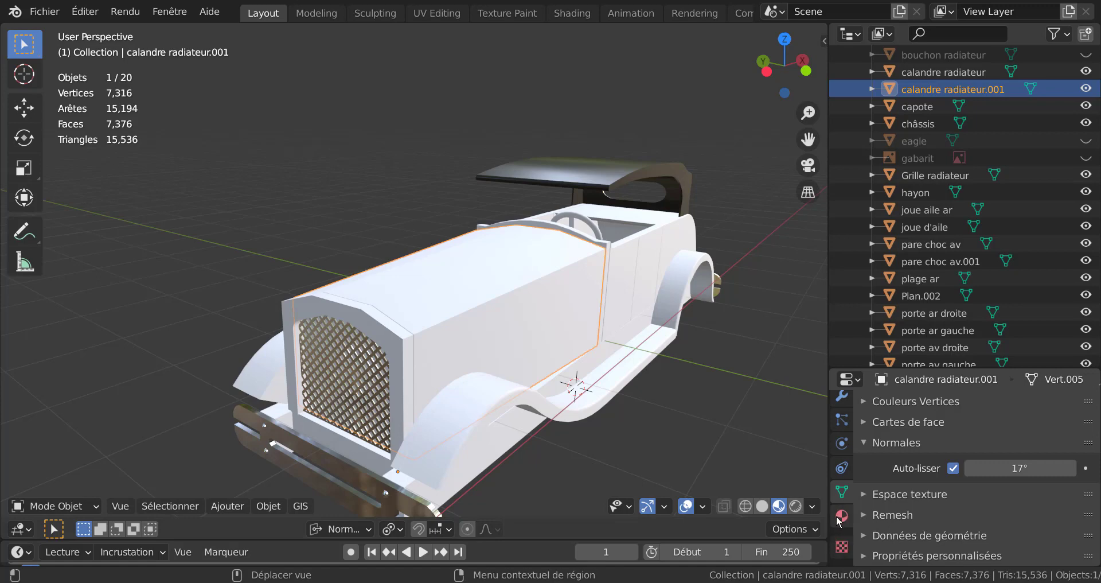
left_click(843, 519)
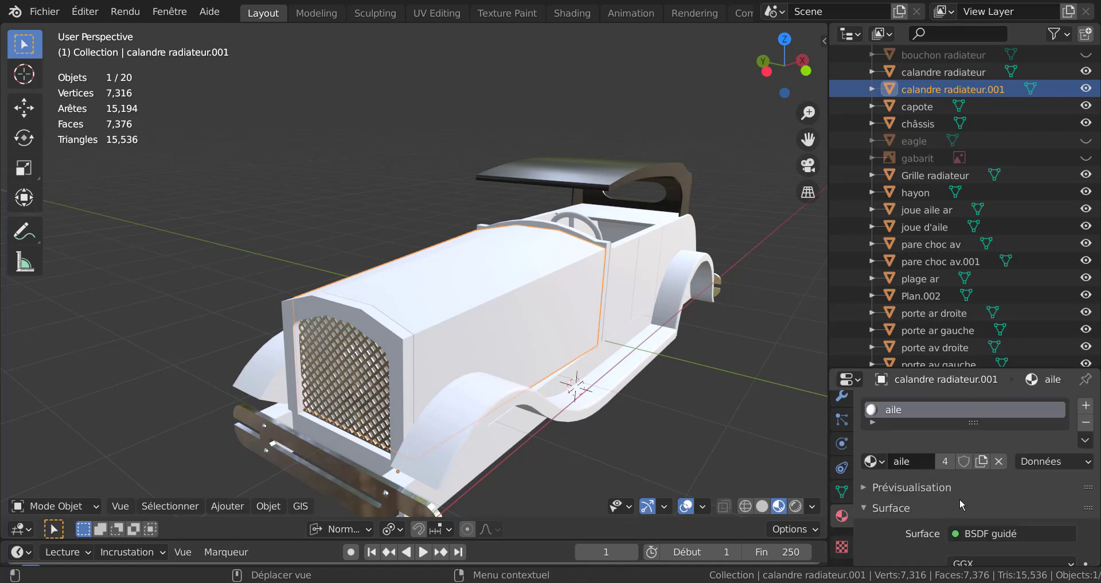
scroll(965, 503, "down", 5)
scroll(965, 503, "down", 5)
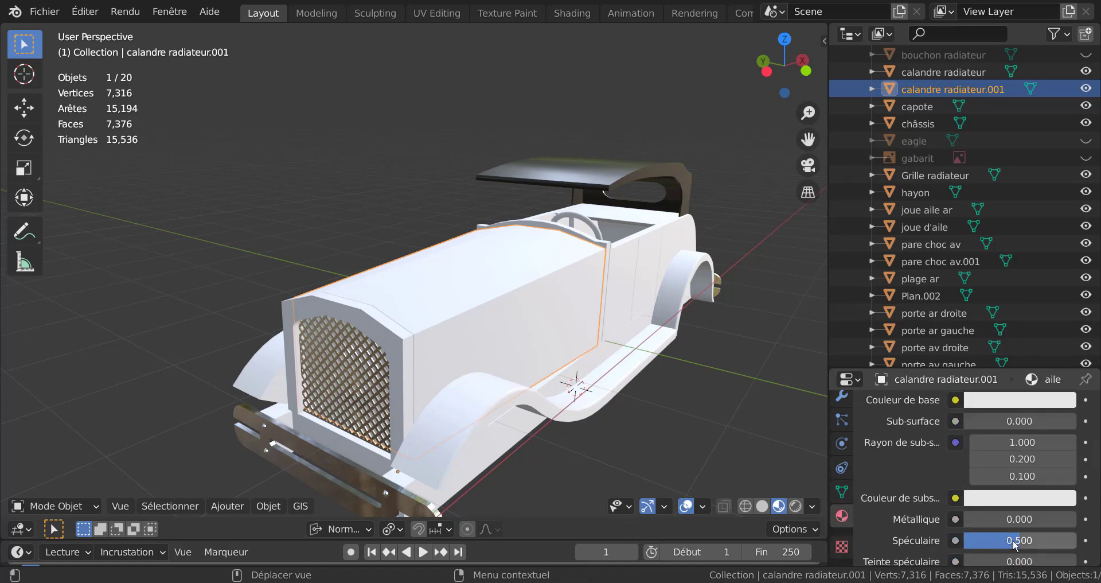
mouse_move(1014, 544)
left_mouse_down()
mouse_move(978, 544)
mouse_move(1064, 532)
left_mouse_up()
scroll(1064, 532, "down", 4)
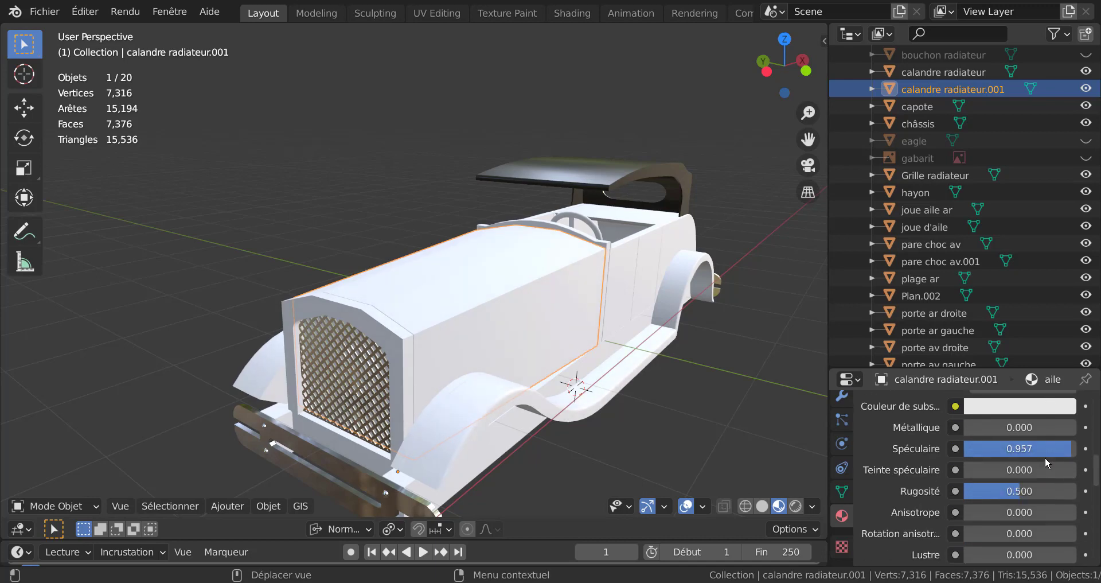
left_click_drag(1061, 491, 969, 491)
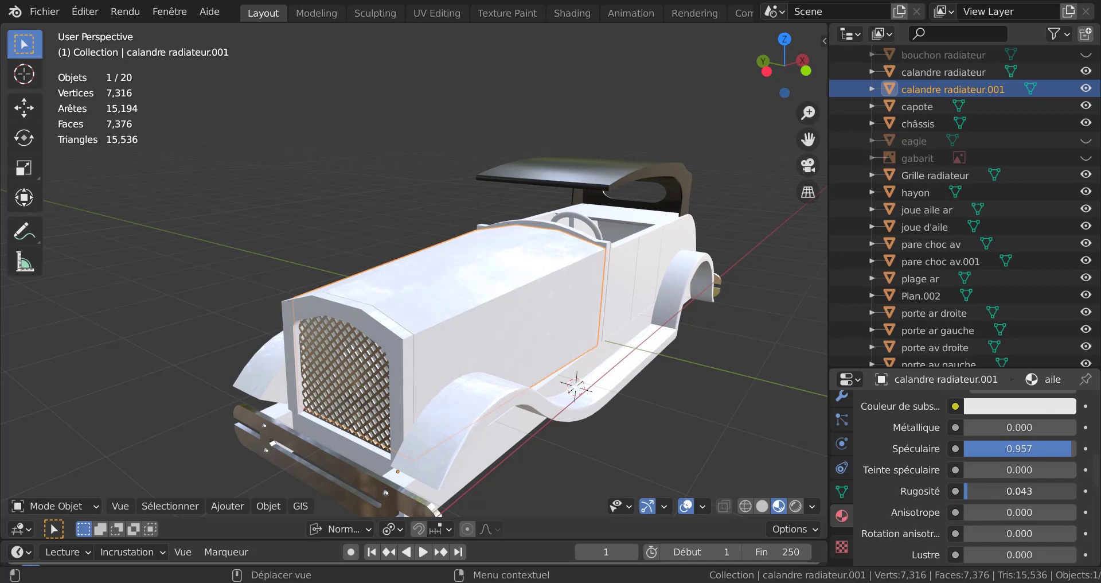
- Orbit along the hood and around the front to inspect the glossy white body
mouse_move(573, 287)
middle_mouse_down()
mouse_move(550, 344)
mouse_move(559, 397)
mouse_move(484, 346)
mouse_move(516, 356)
middle_mouse_up()
scroll(482, 342, "down", 5)
scroll(527, 367, "up", 2)
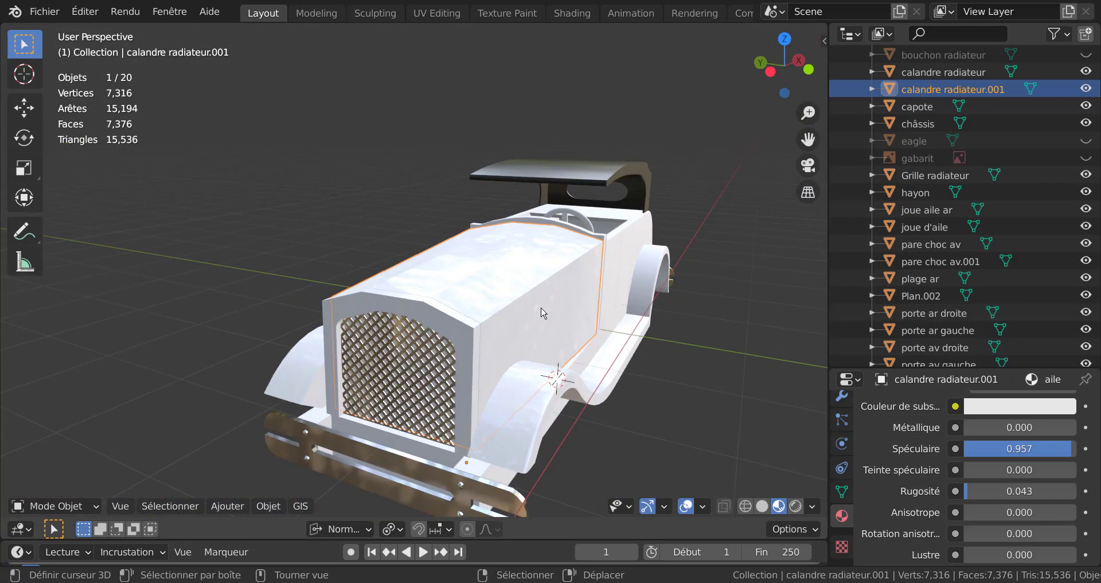
mouse_move(543, 312)
middle_mouse_down()
mouse_move(505, 307)
mouse_move(521, 302)
middle_mouse_up()
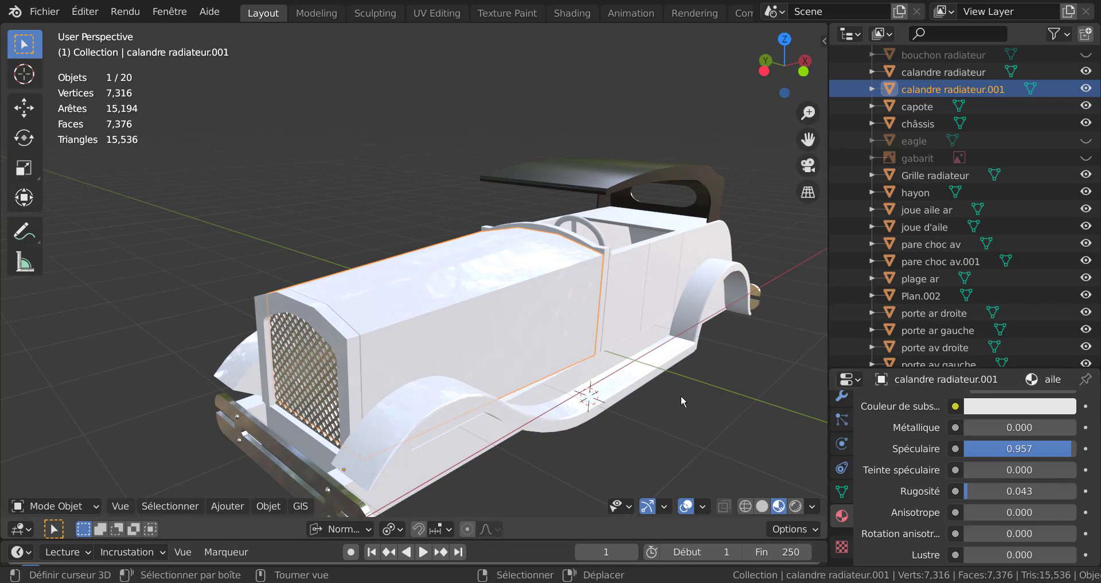
middle_click_drag(680, 394, 714, 360)
mouse_move(701, 318)
middle_mouse_down()
mouse_move(584, 408)
mouse_move(584, 397)
mouse_move(482, 414)
middle_mouse_up()
- Select aile av and porte av gauche, widen the 3D view rightward, then clear the selection
left_click(481, 414)
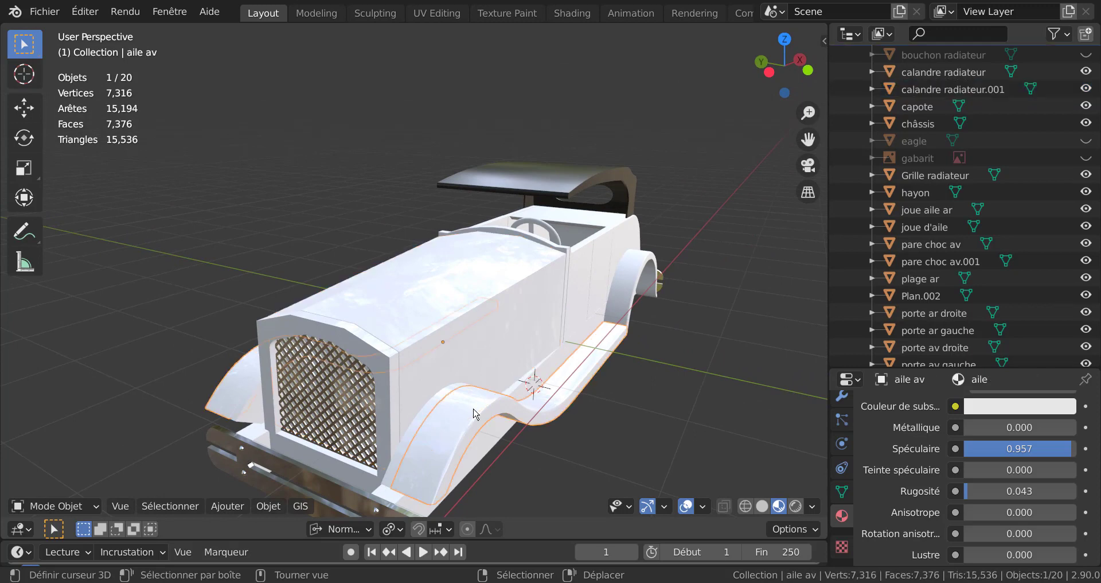
left_click(578, 290)
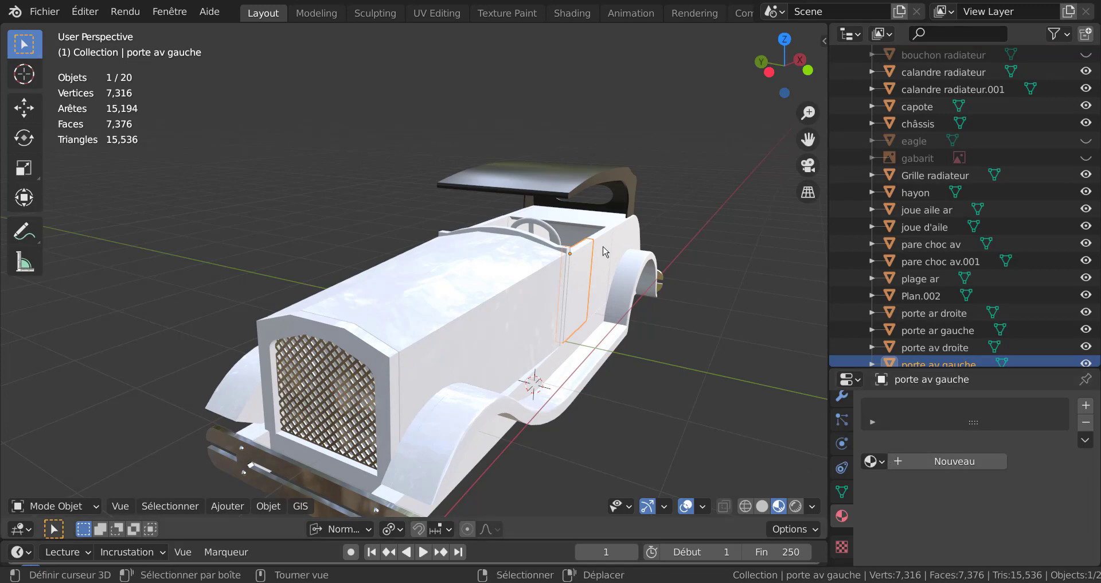
mouse_move(500, 411)
middle_mouse_down()
mouse_move(731, 353)
mouse_move(452, 385)
middle_mouse_up()
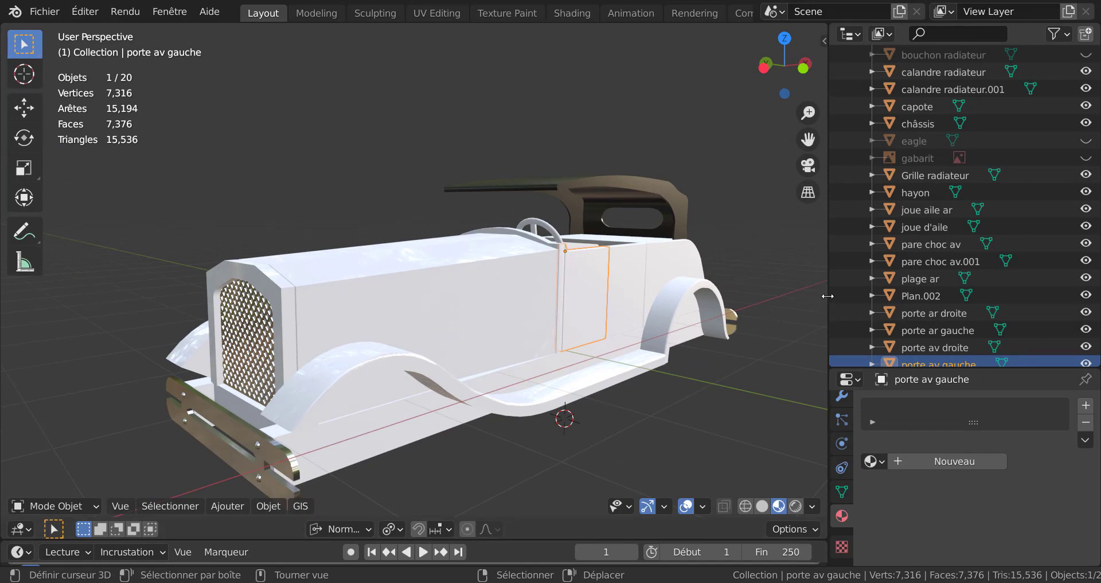
left_click_drag(826, 297, 981, 304)
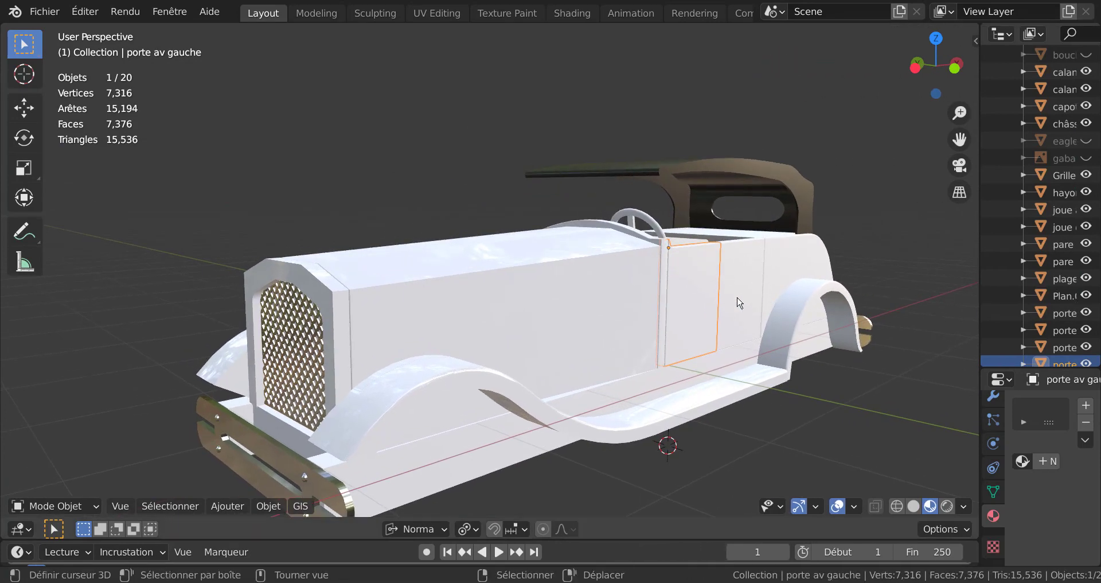
mouse_move(704, 313)
middle_mouse_down()
mouse_move(619, 332)
mouse_move(662, 312)
middle_mouse_up()
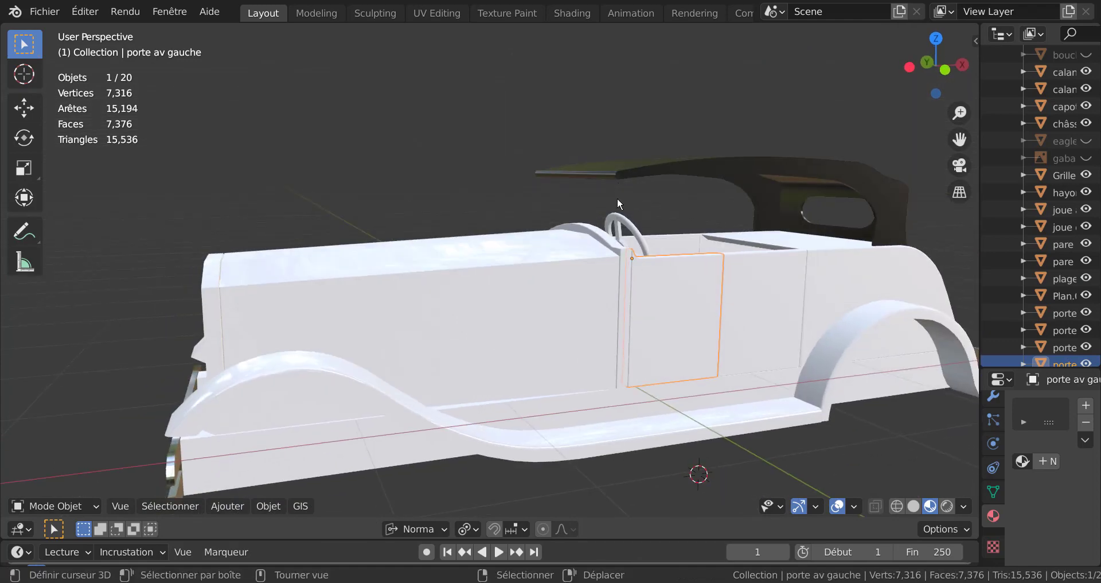
scroll(394, 376, "down", 5)
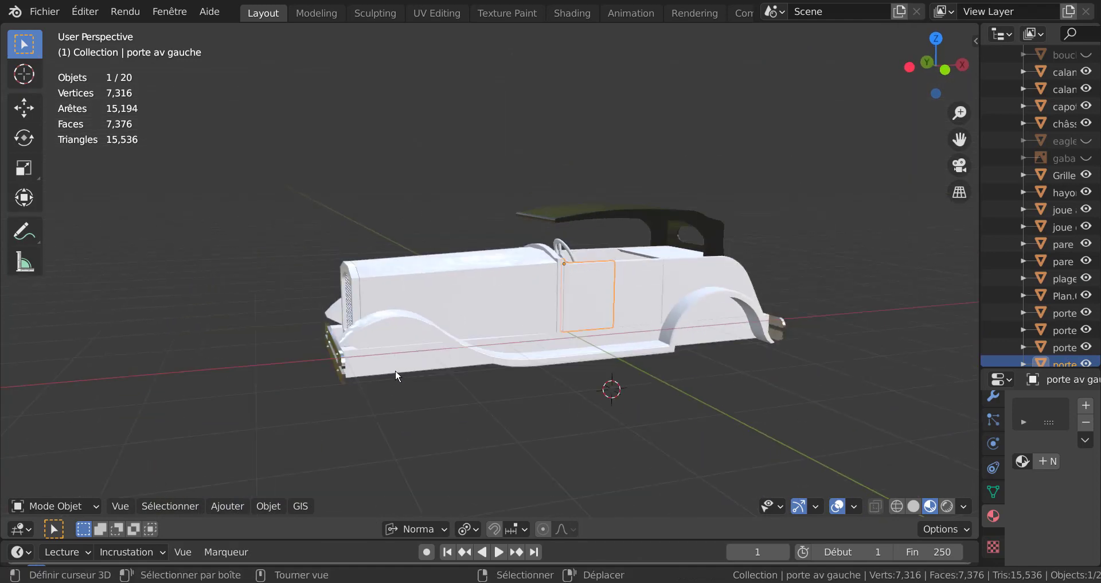
middle_click_drag(394, 369, 533, 410)
left_click(549, 414)
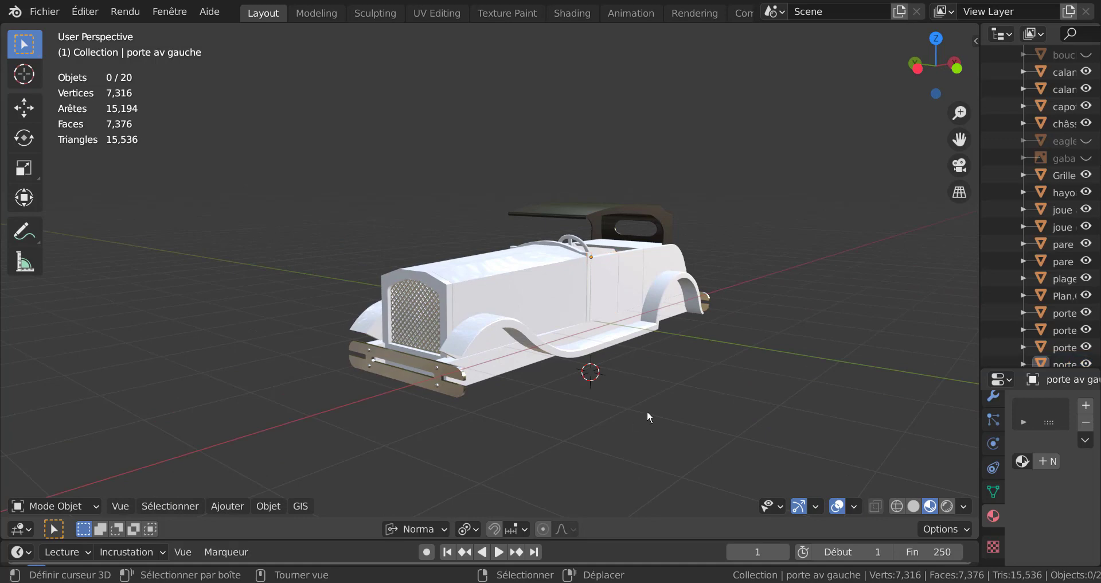
scroll(647, 411, "up", 2)
mouse_move(569, 434)
middle_mouse_down()
mouse_move(585, 369)
mouse_move(576, 366)
mouse_move(559, 446)
mouse_move(340, 435)
mouse_move(332, 417)
mouse_move(384, 394)
middle_mouse_up()
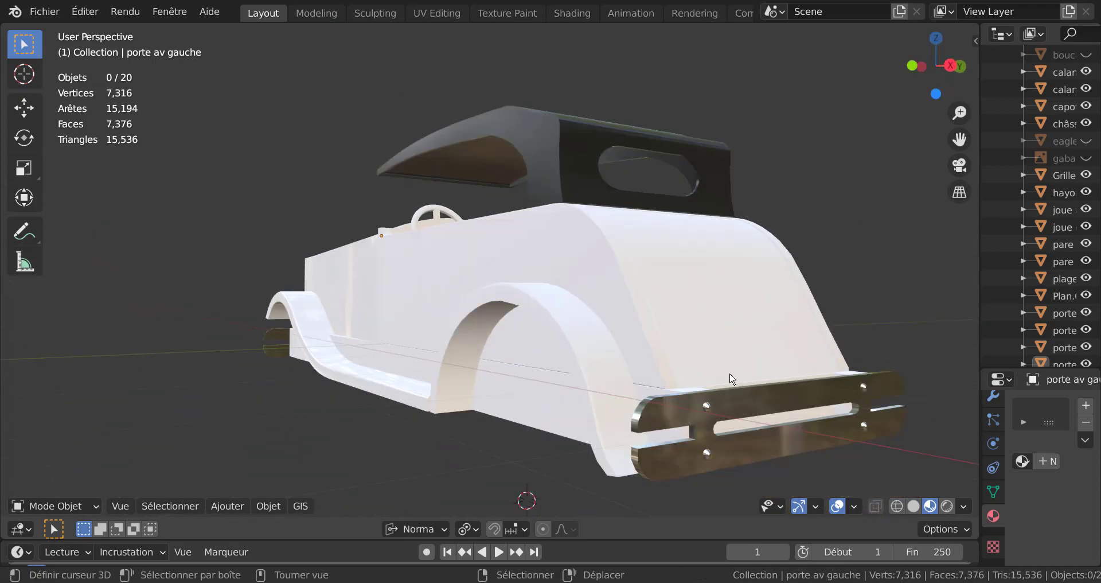
middle_click_drag(742, 370, 743, 401)
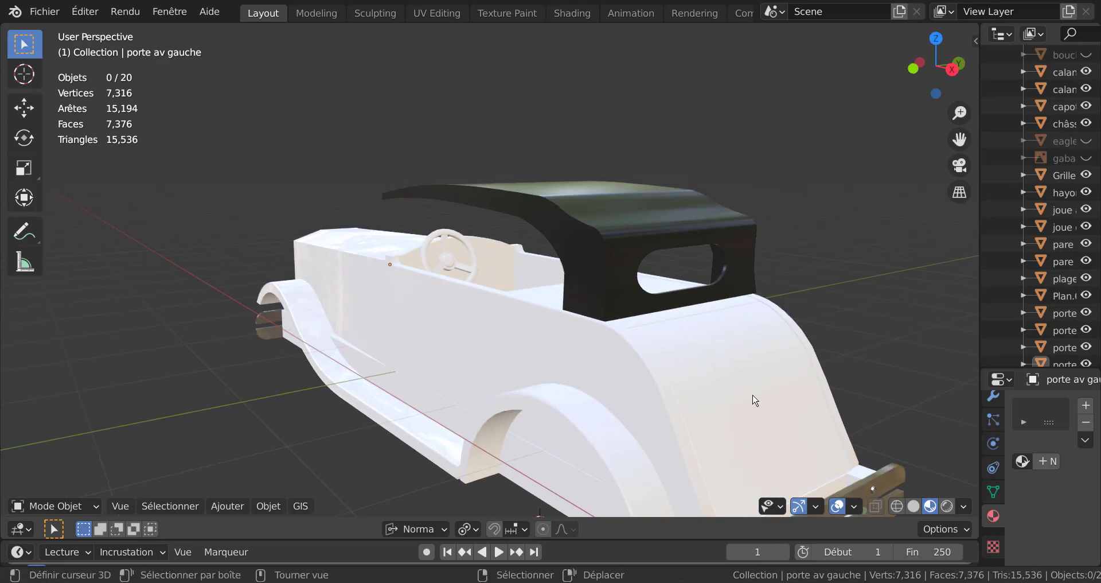
left_click(743, 401)
middle_click_drag(537, 362, 582, 371)
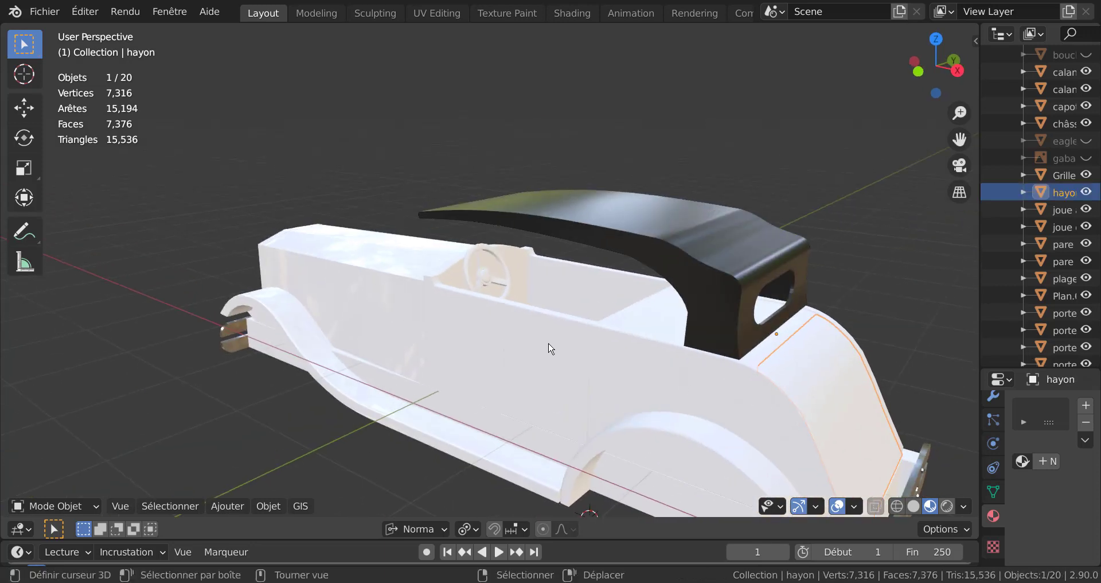
mouse_move(546, 339)
middle_mouse_down()
mouse_move(607, 371)
mouse_move(704, 373)
mouse_move(654, 261)
middle_mouse_up()
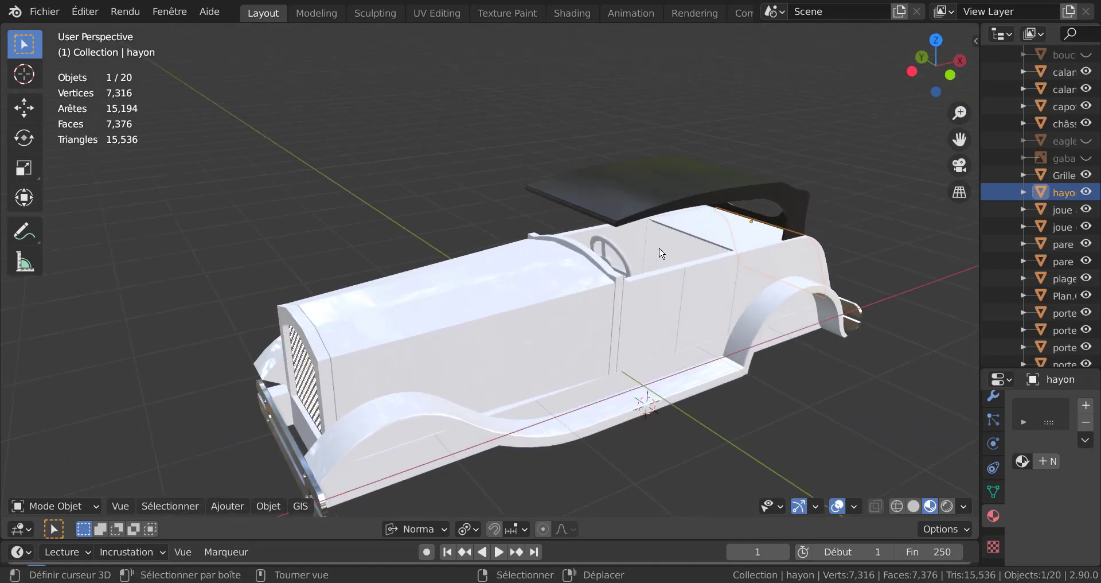
mouse_move(654, 433)
middle_mouse_down()
mouse_move(637, 413)
mouse_move(644, 388)
mouse_move(585, 370)
mouse_move(712, 369)
mouse_move(634, 371)
mouse_move(698, 331)
middle_mouse_up()
scroll(712, 367, "up", 3)
scroll(698, 338, "down", 2)
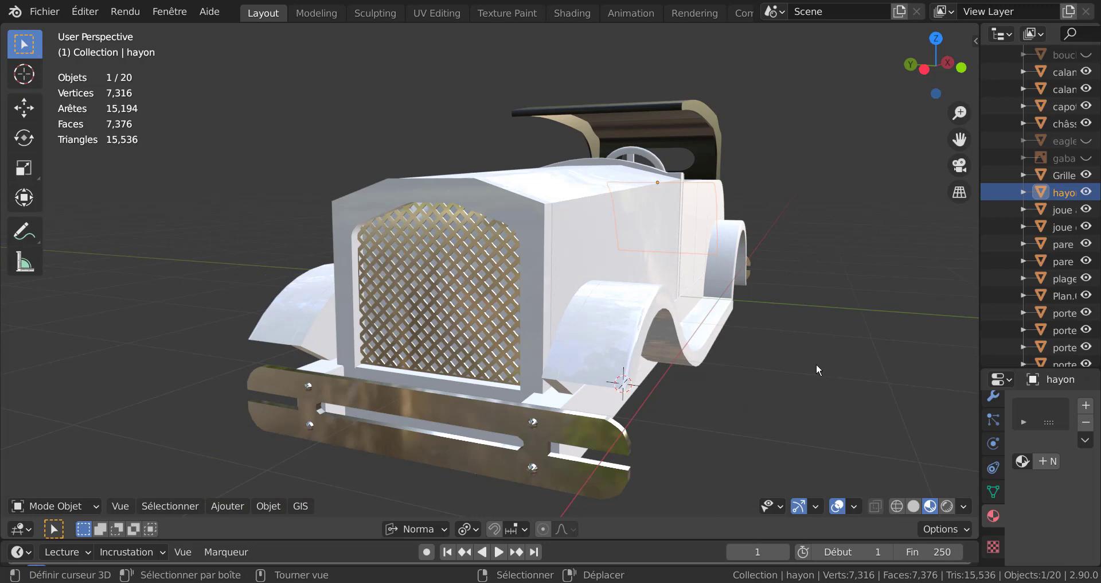
middle_click_drag(817, 365, 797, 364)
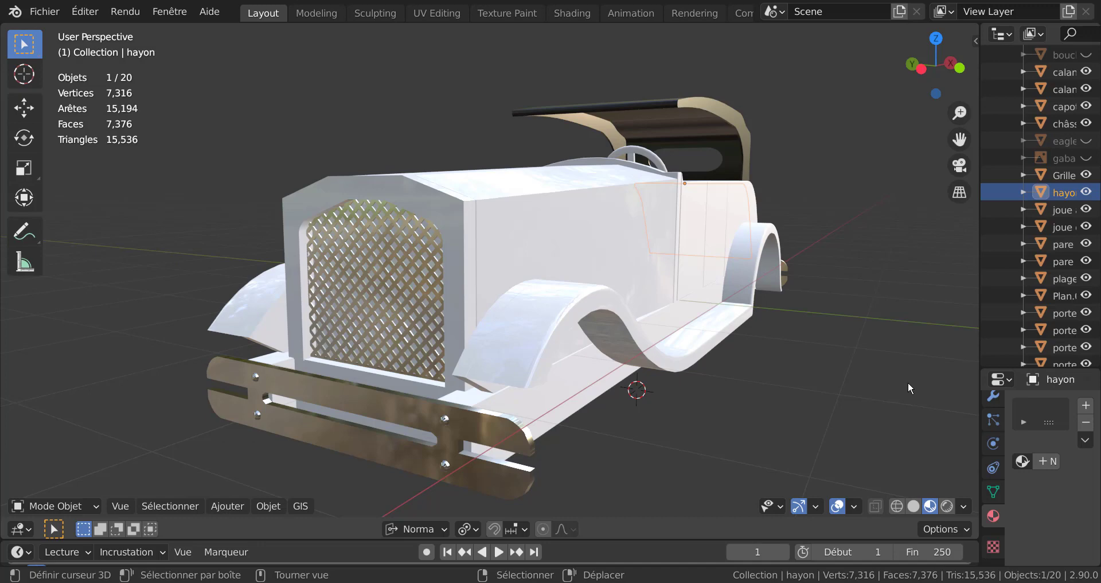
key("alt+a")
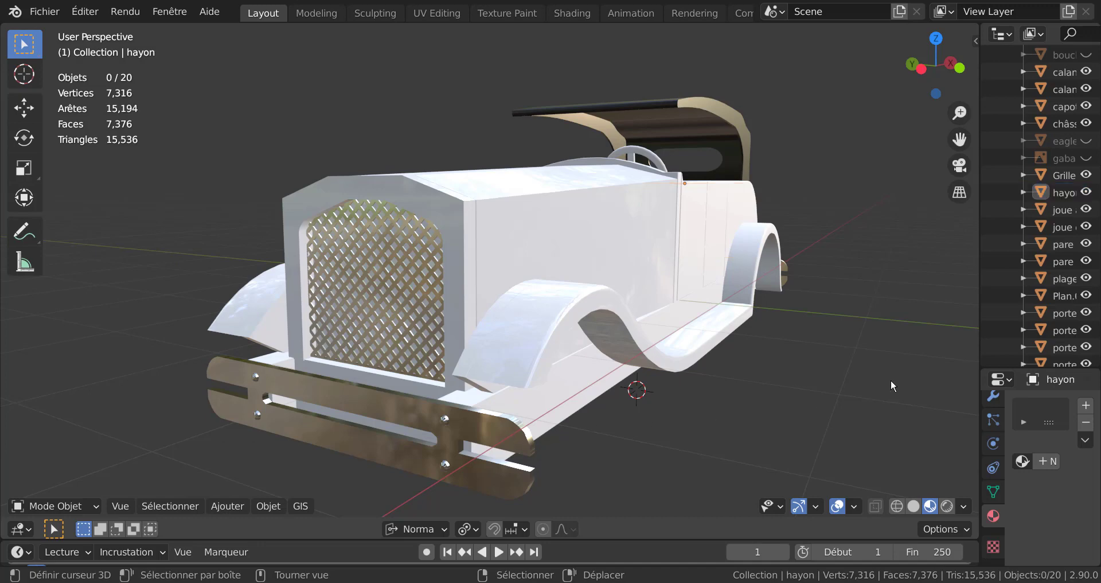